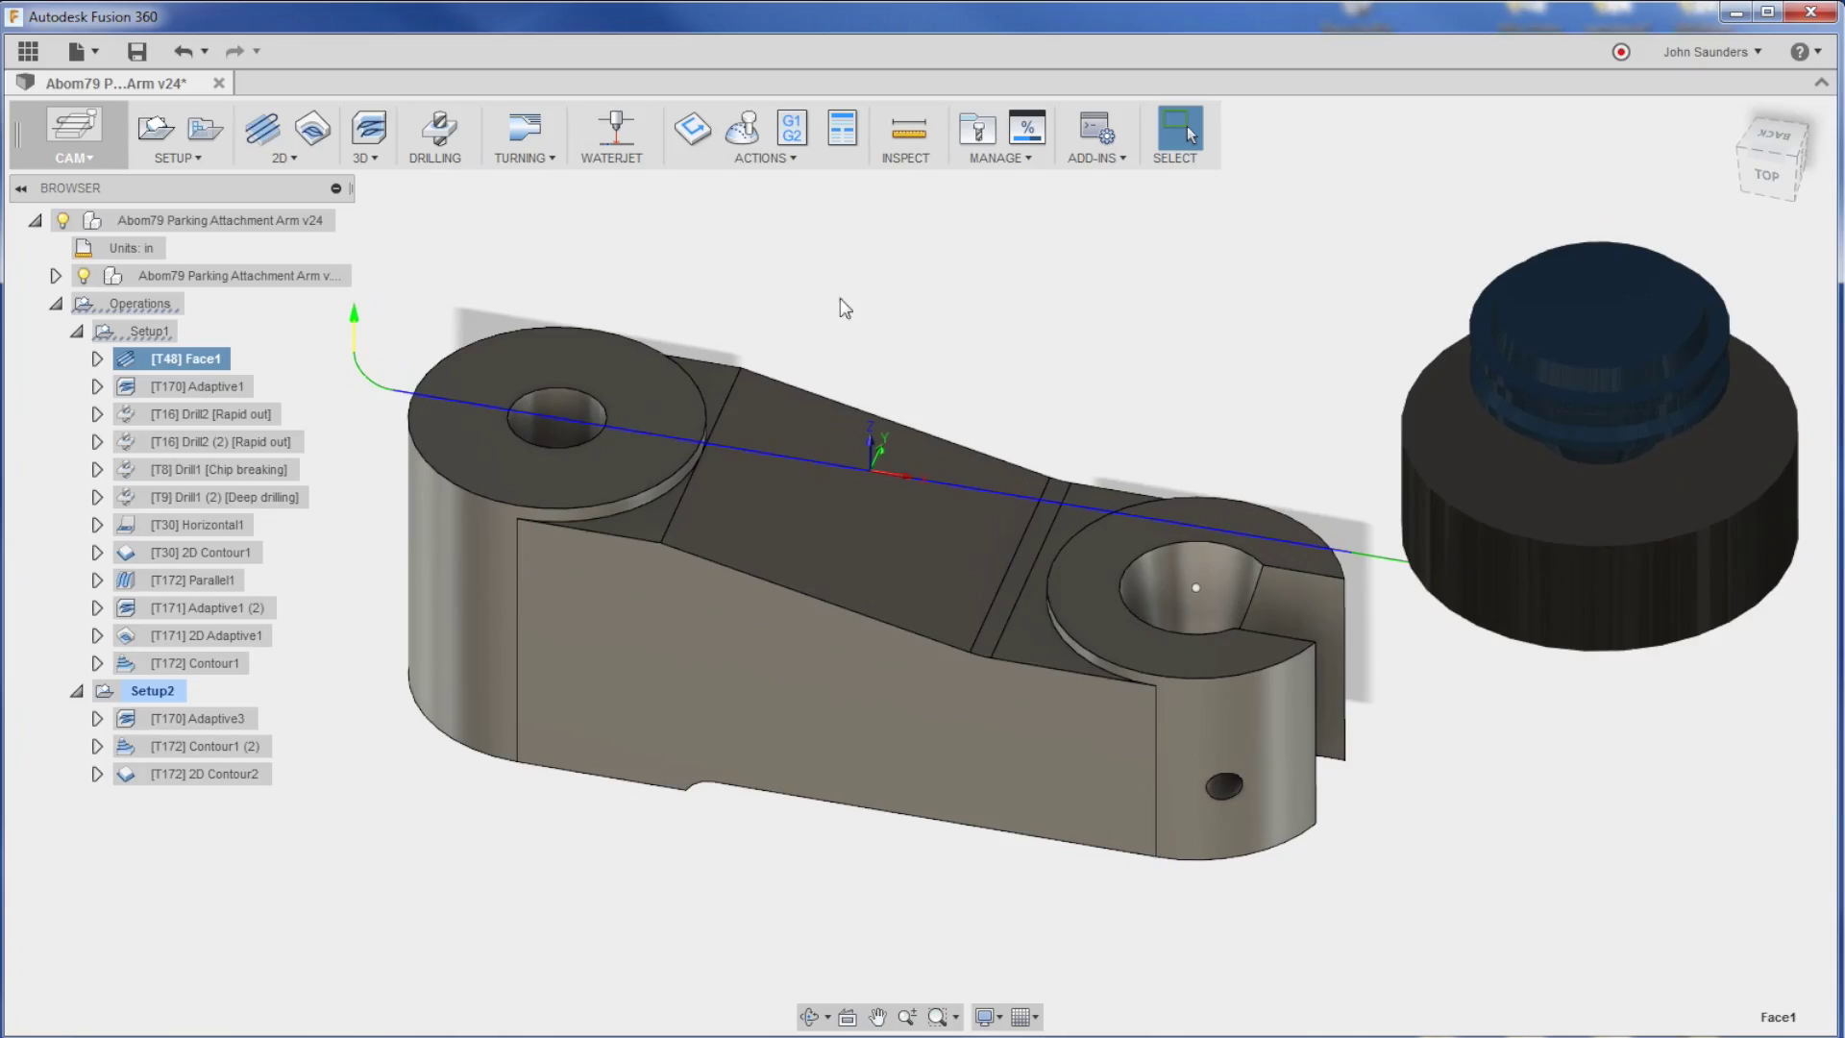
Select Setup1 in the CAM browser so its translucent stock box appears around the arm.
click(151, 332)
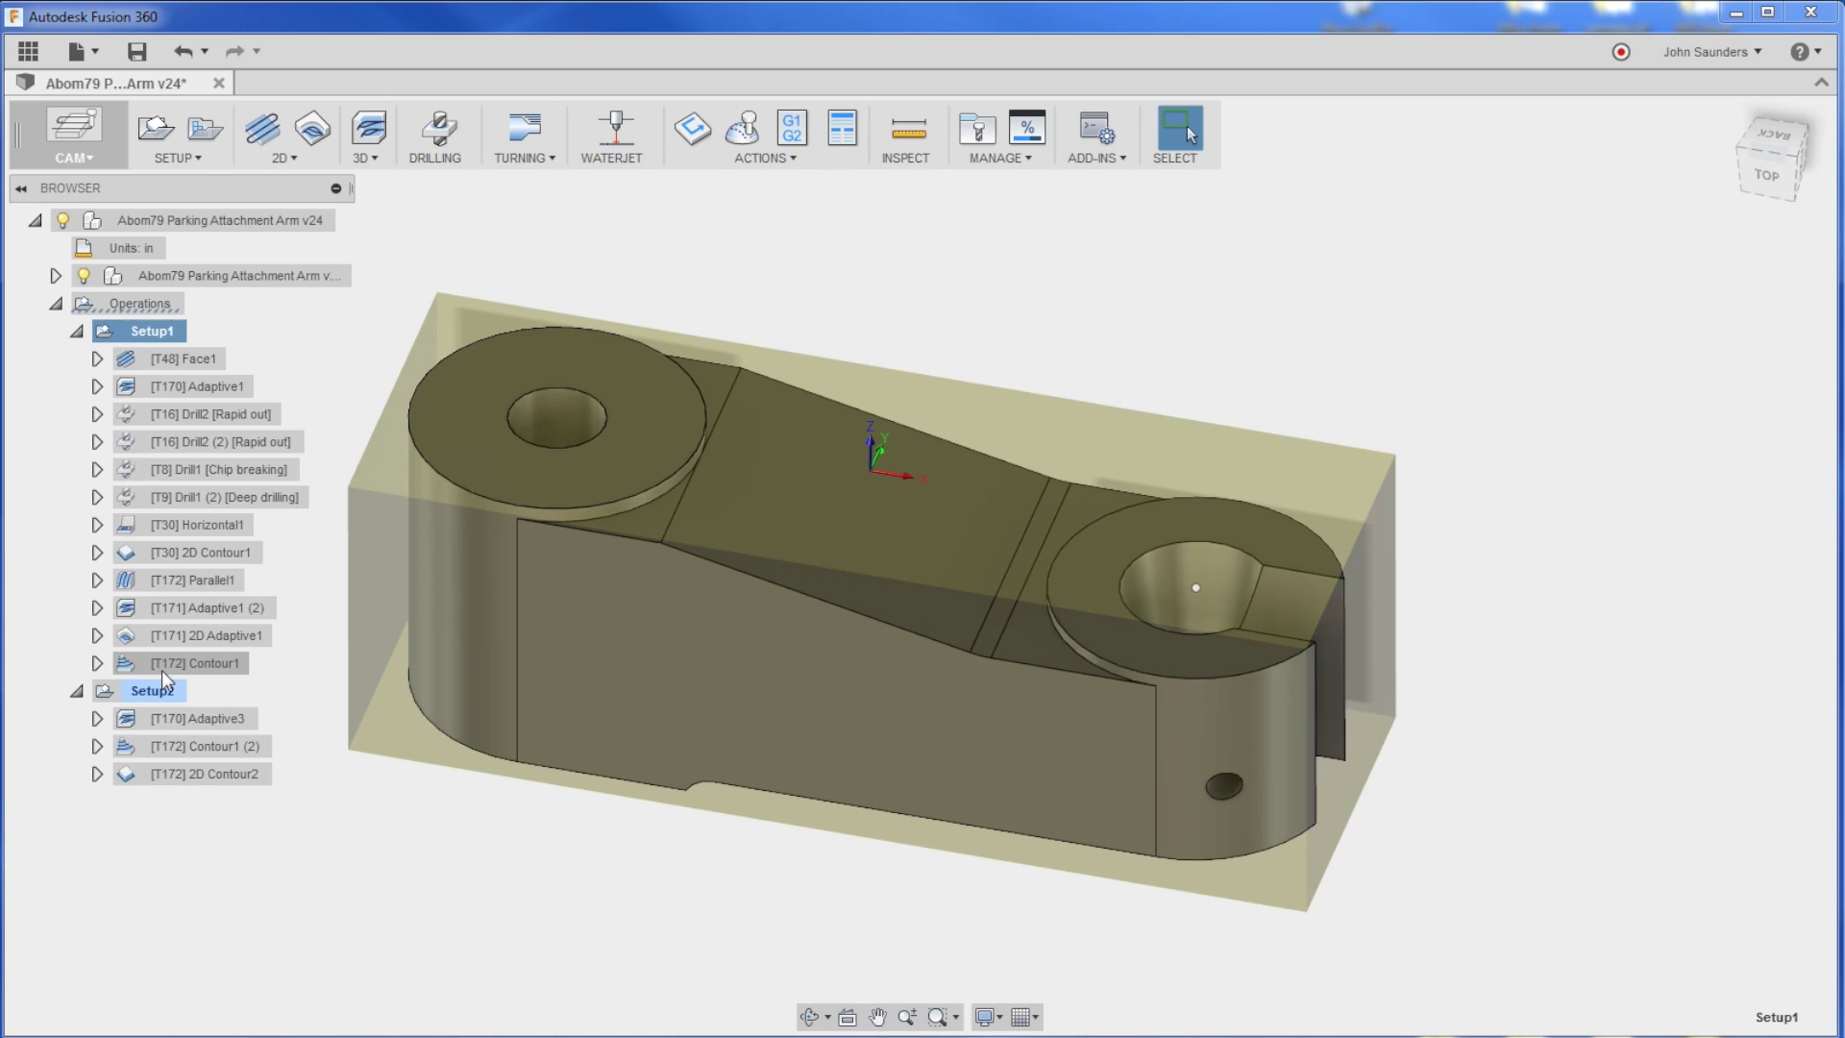
Deselect Setup1 to hide the stock box and orbit the arm to a flatter view.
click(688, 281)
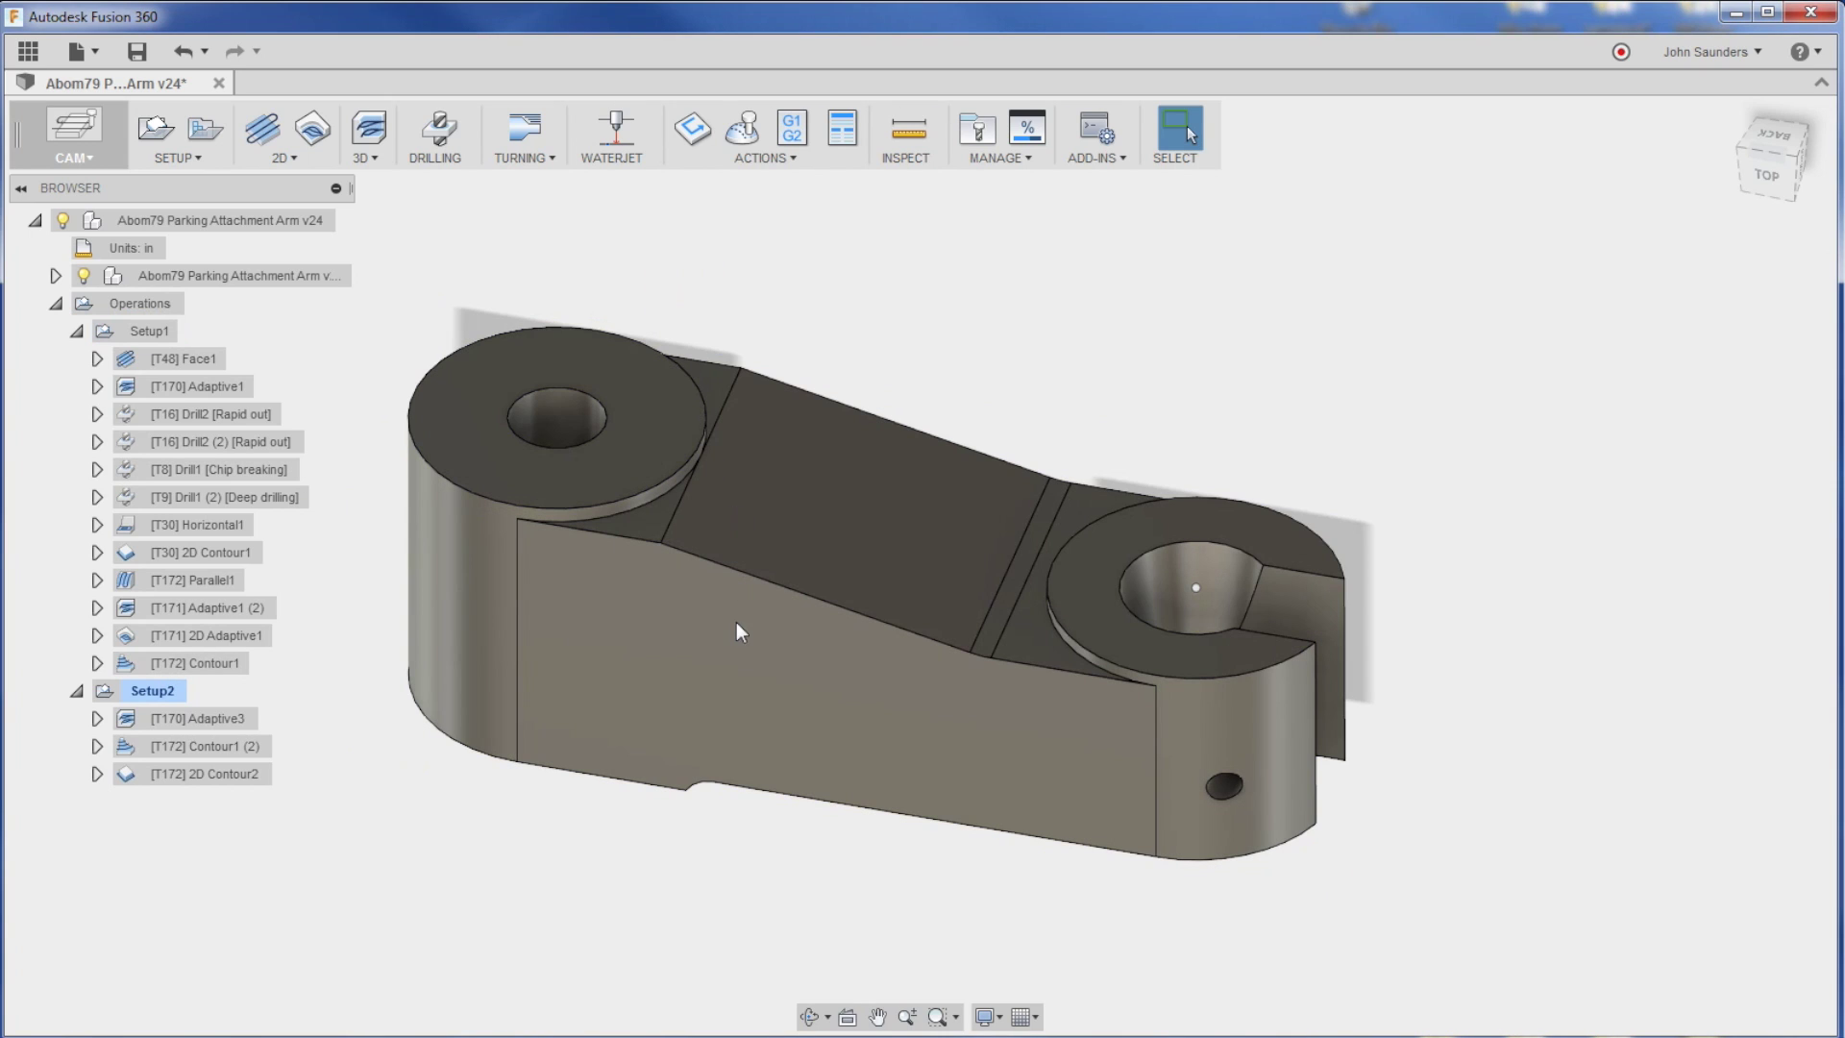
shift+middle_drag(760, 325, 755, 288)
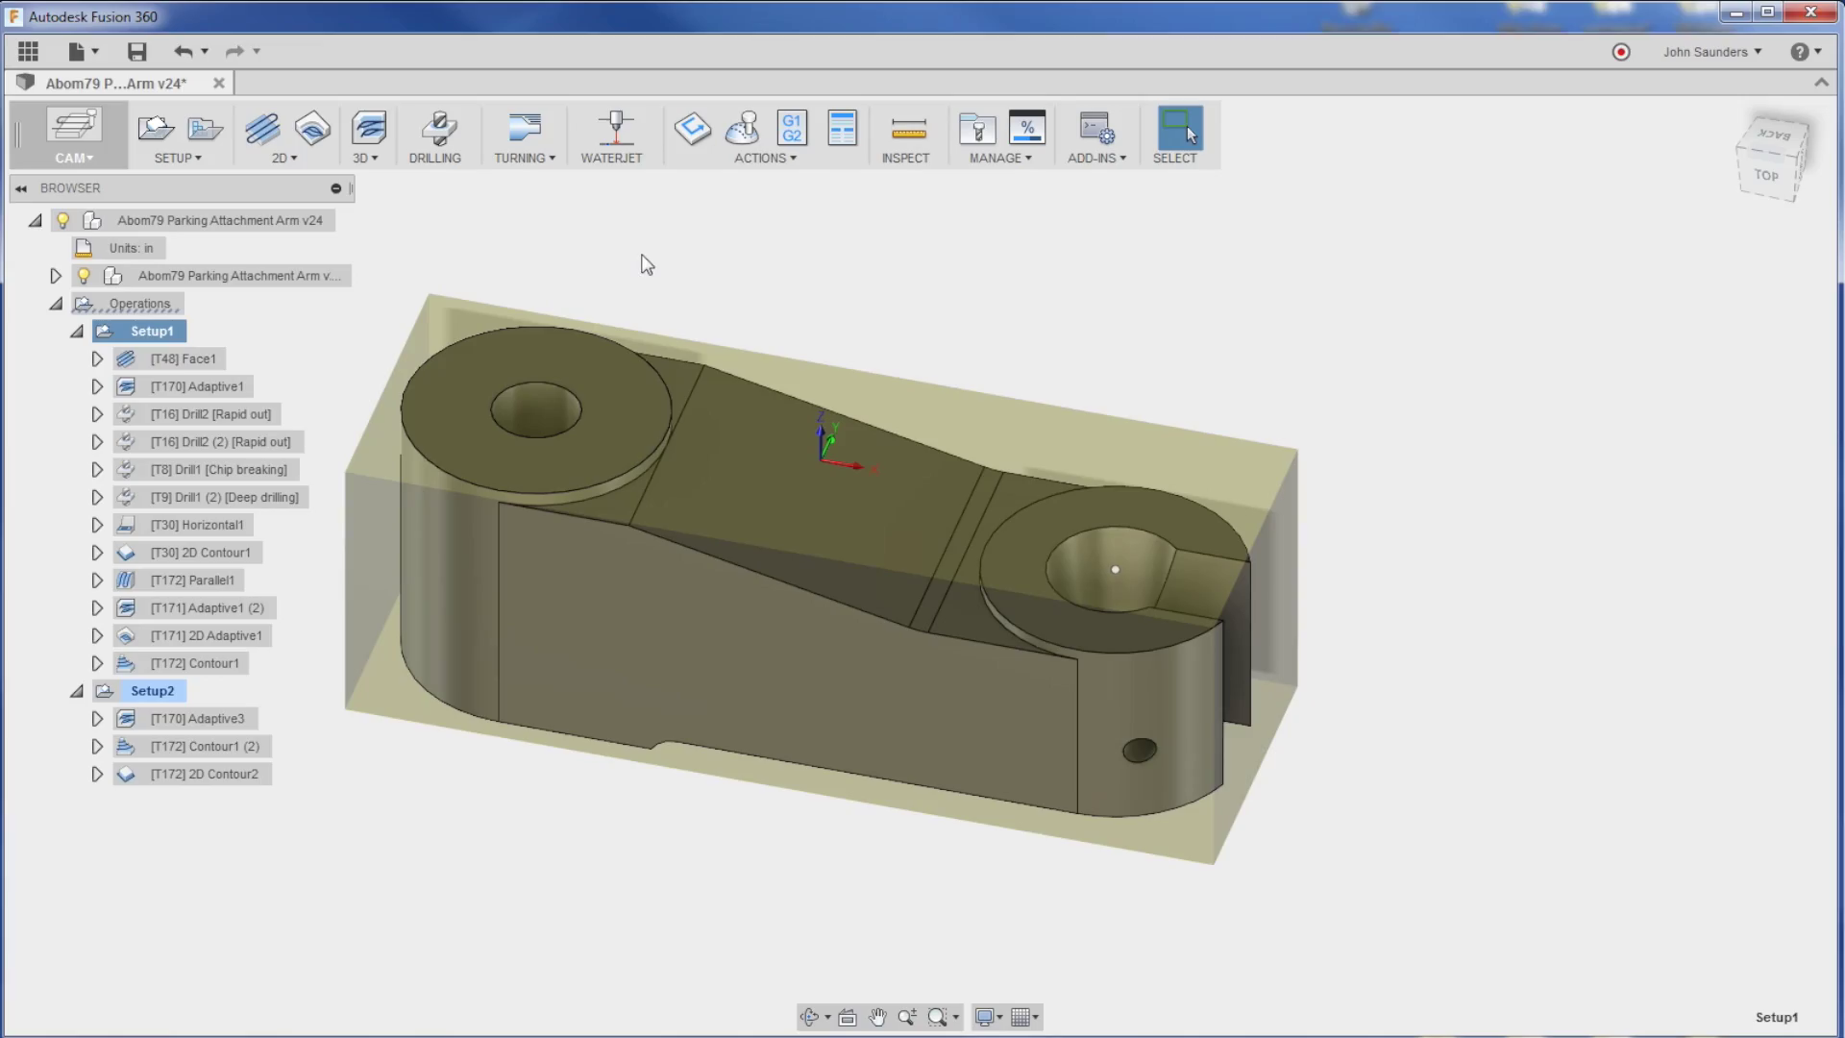
mouse_move(640, 253)
shift+middle_down()
mouse_move(601, 264)
mouse_move(611, 292)
mouse_move(644, 287)
shift+middle_up()
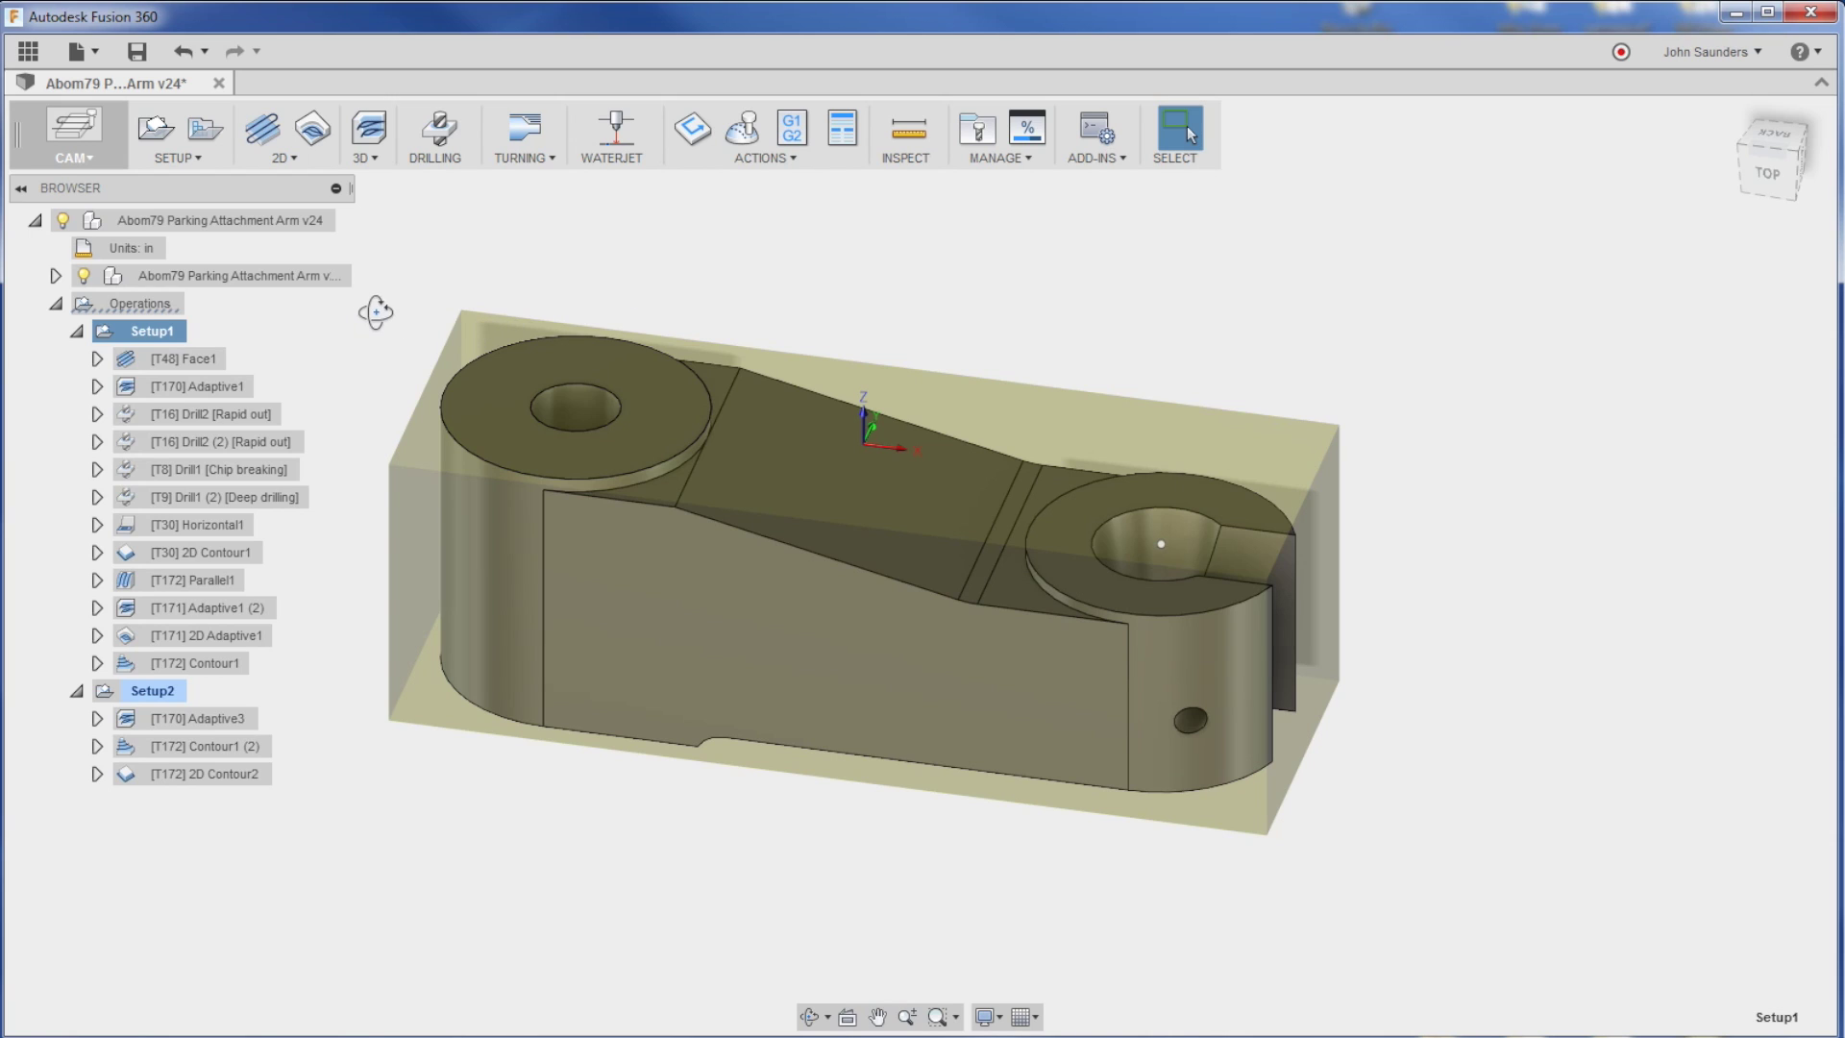
Display the Face1, Adaptive1, Drill2 (2) and Drill1 toolpaths in turn.
click(173, 359)
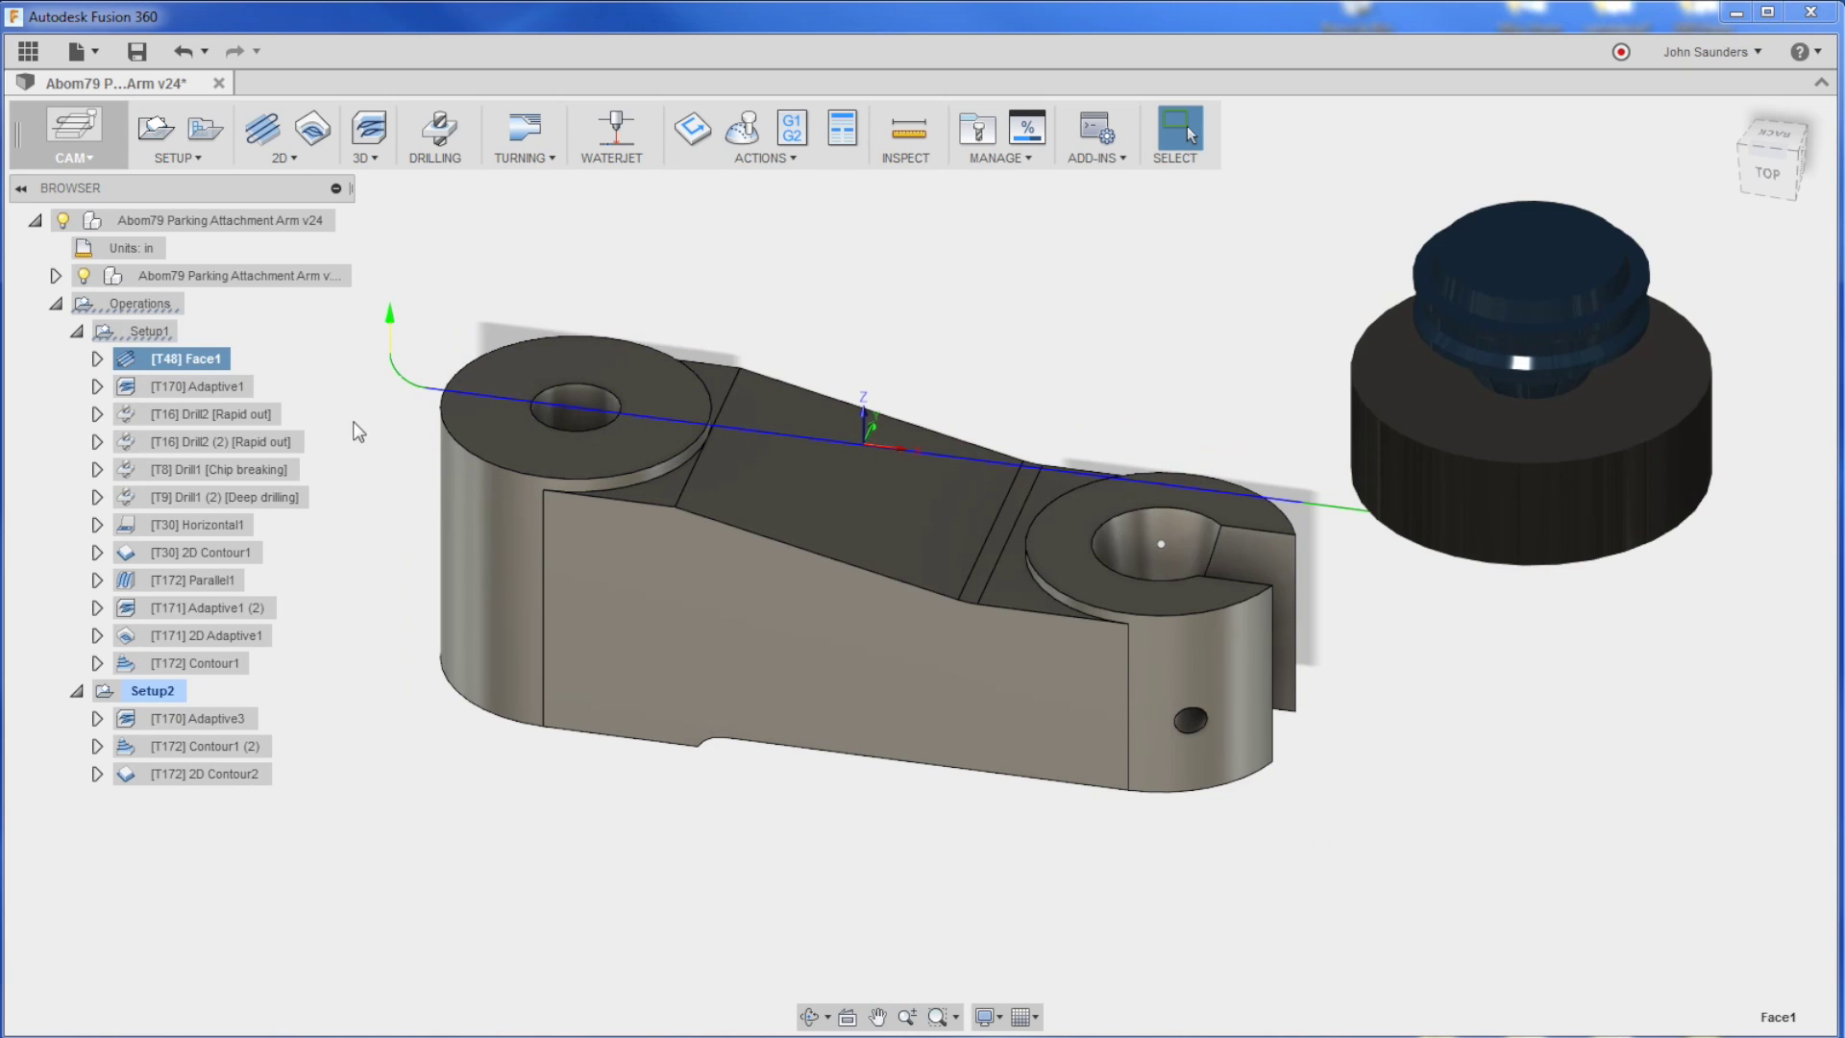
click(229, 388)
shift+middle_drag(615, 288, 651, 298)
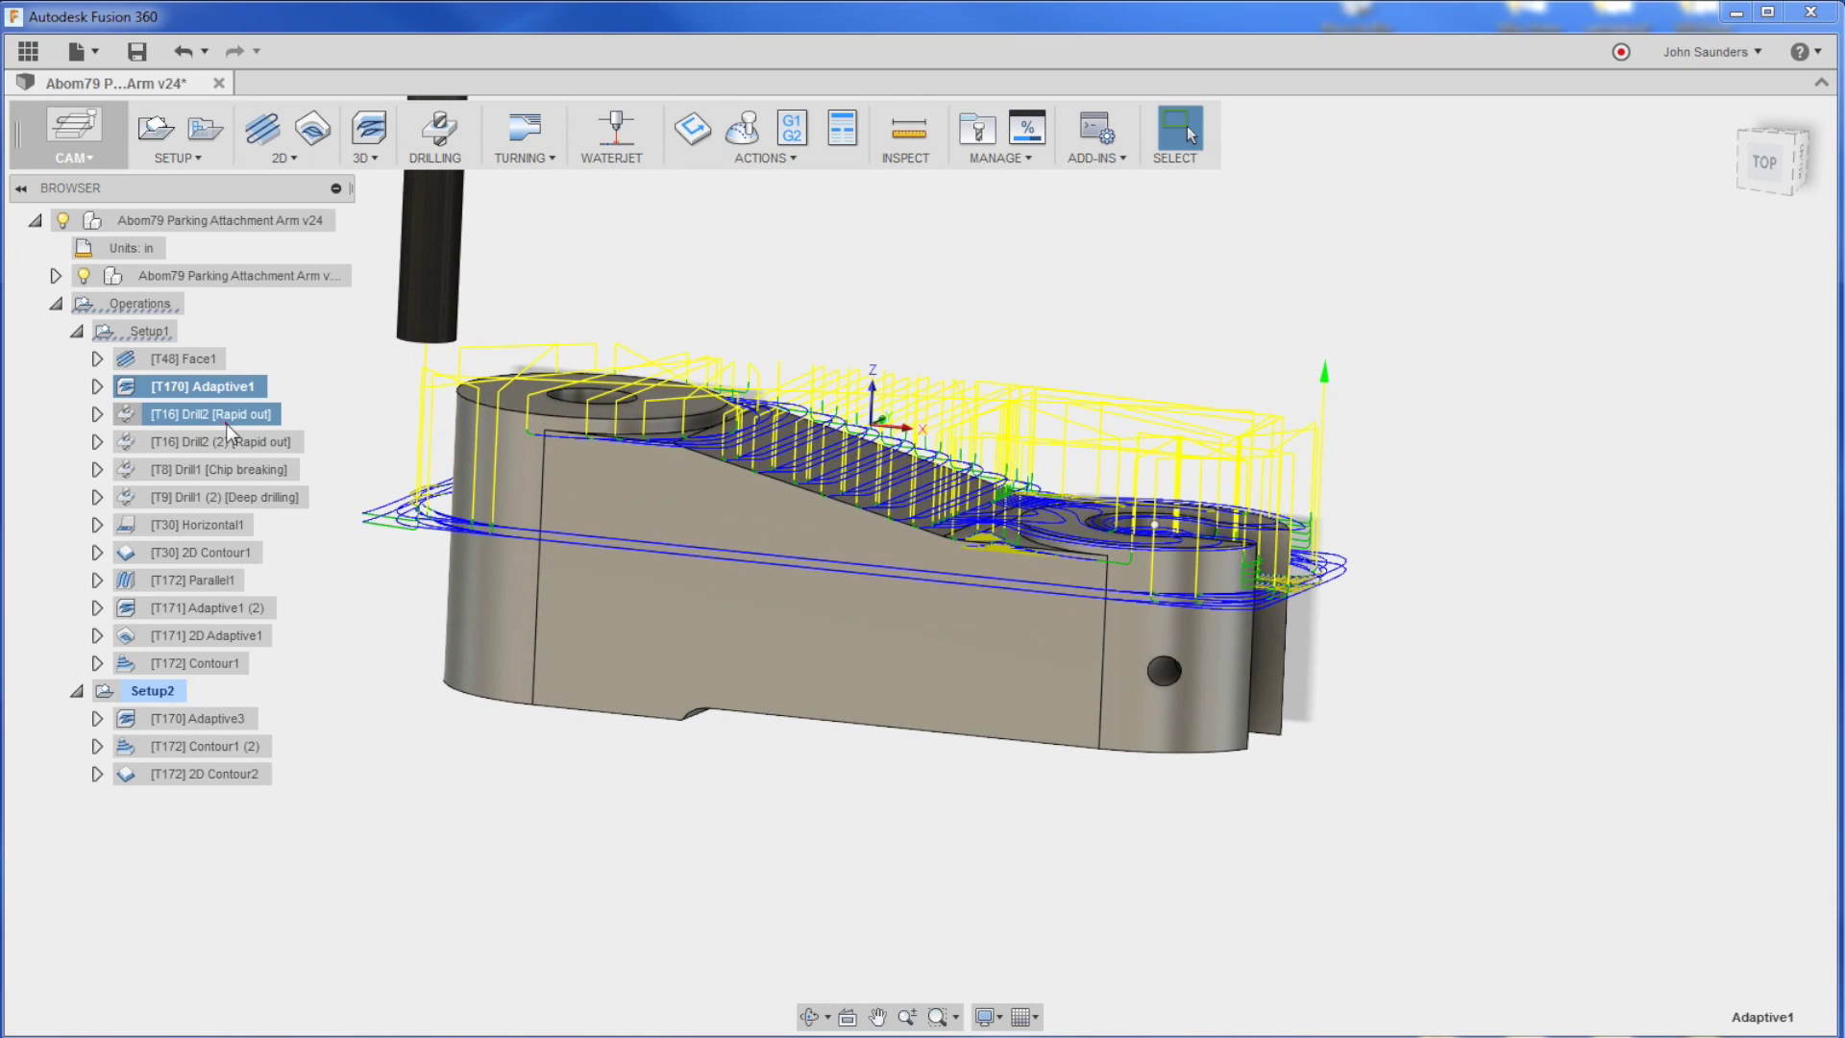
click(246, 438)
click(246, 469)
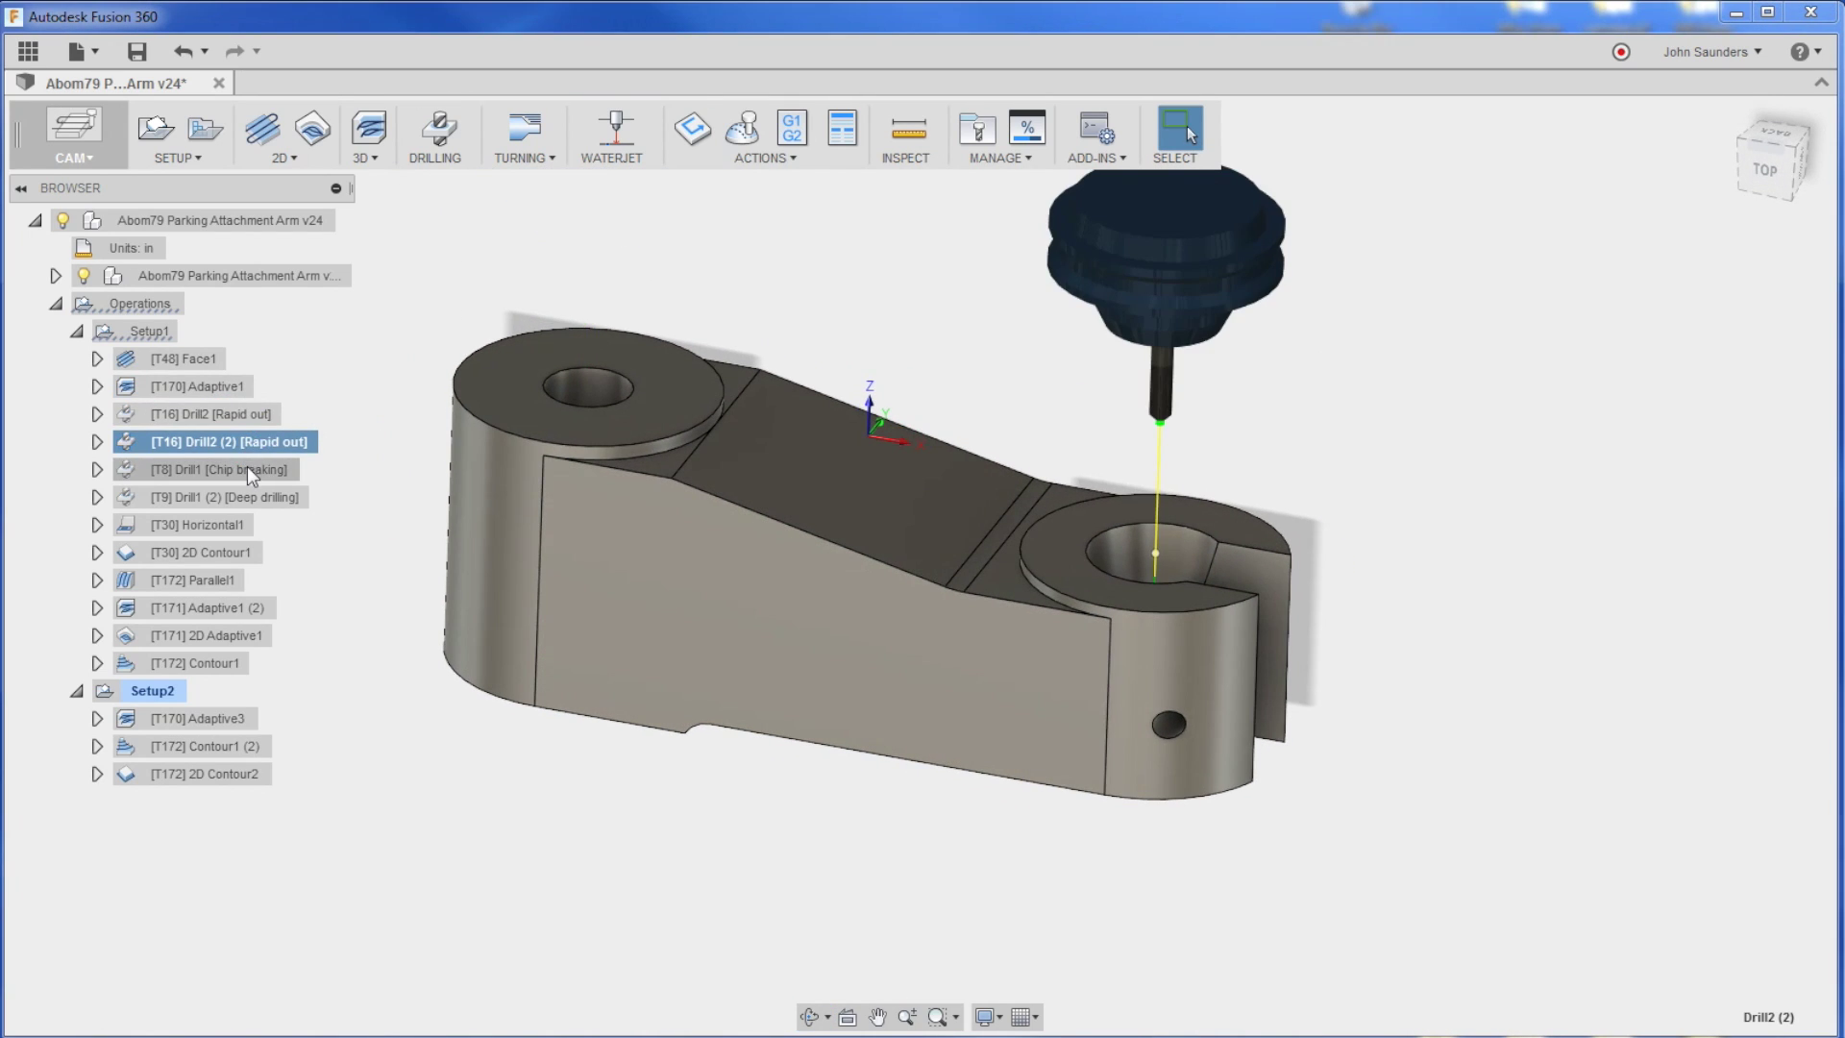
Display the Drill1 (2), Horizontal1 and 2D Contour1 toolpaths from a top-back view.
shift+middle_drag(399, 370, 407, 491)
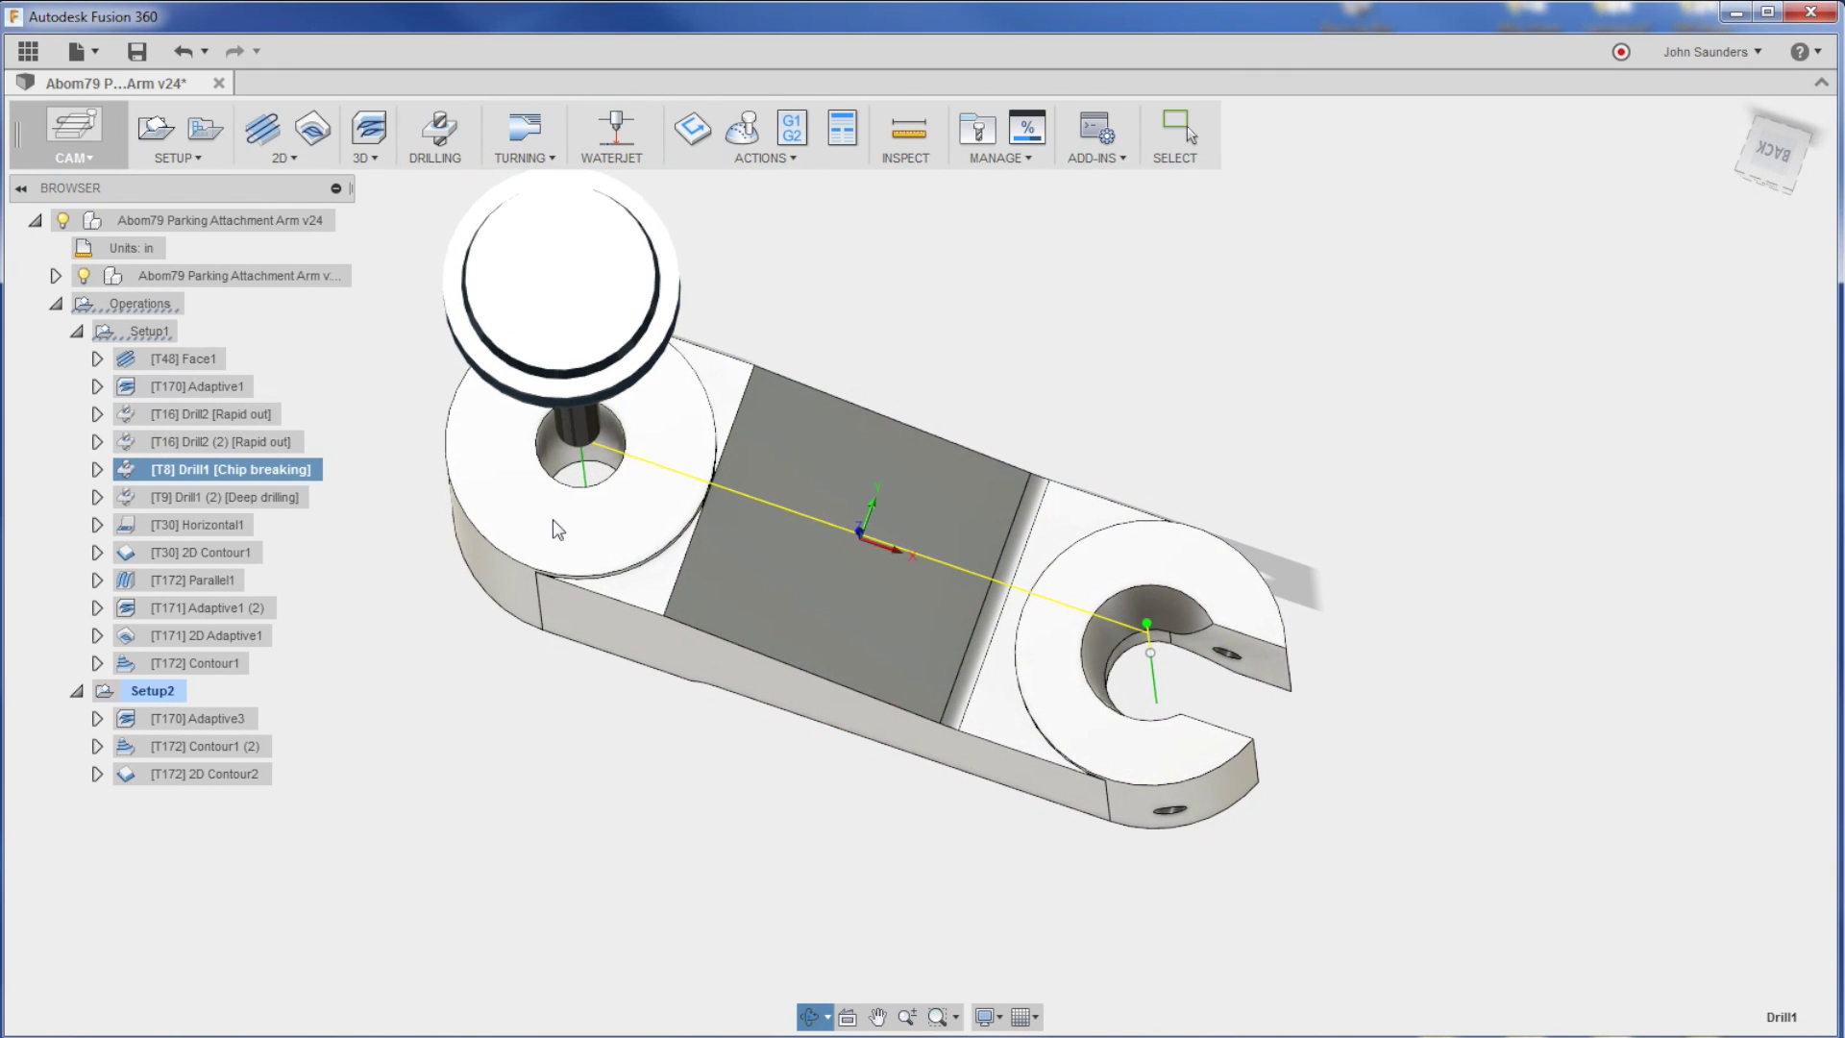
click(257, 498)
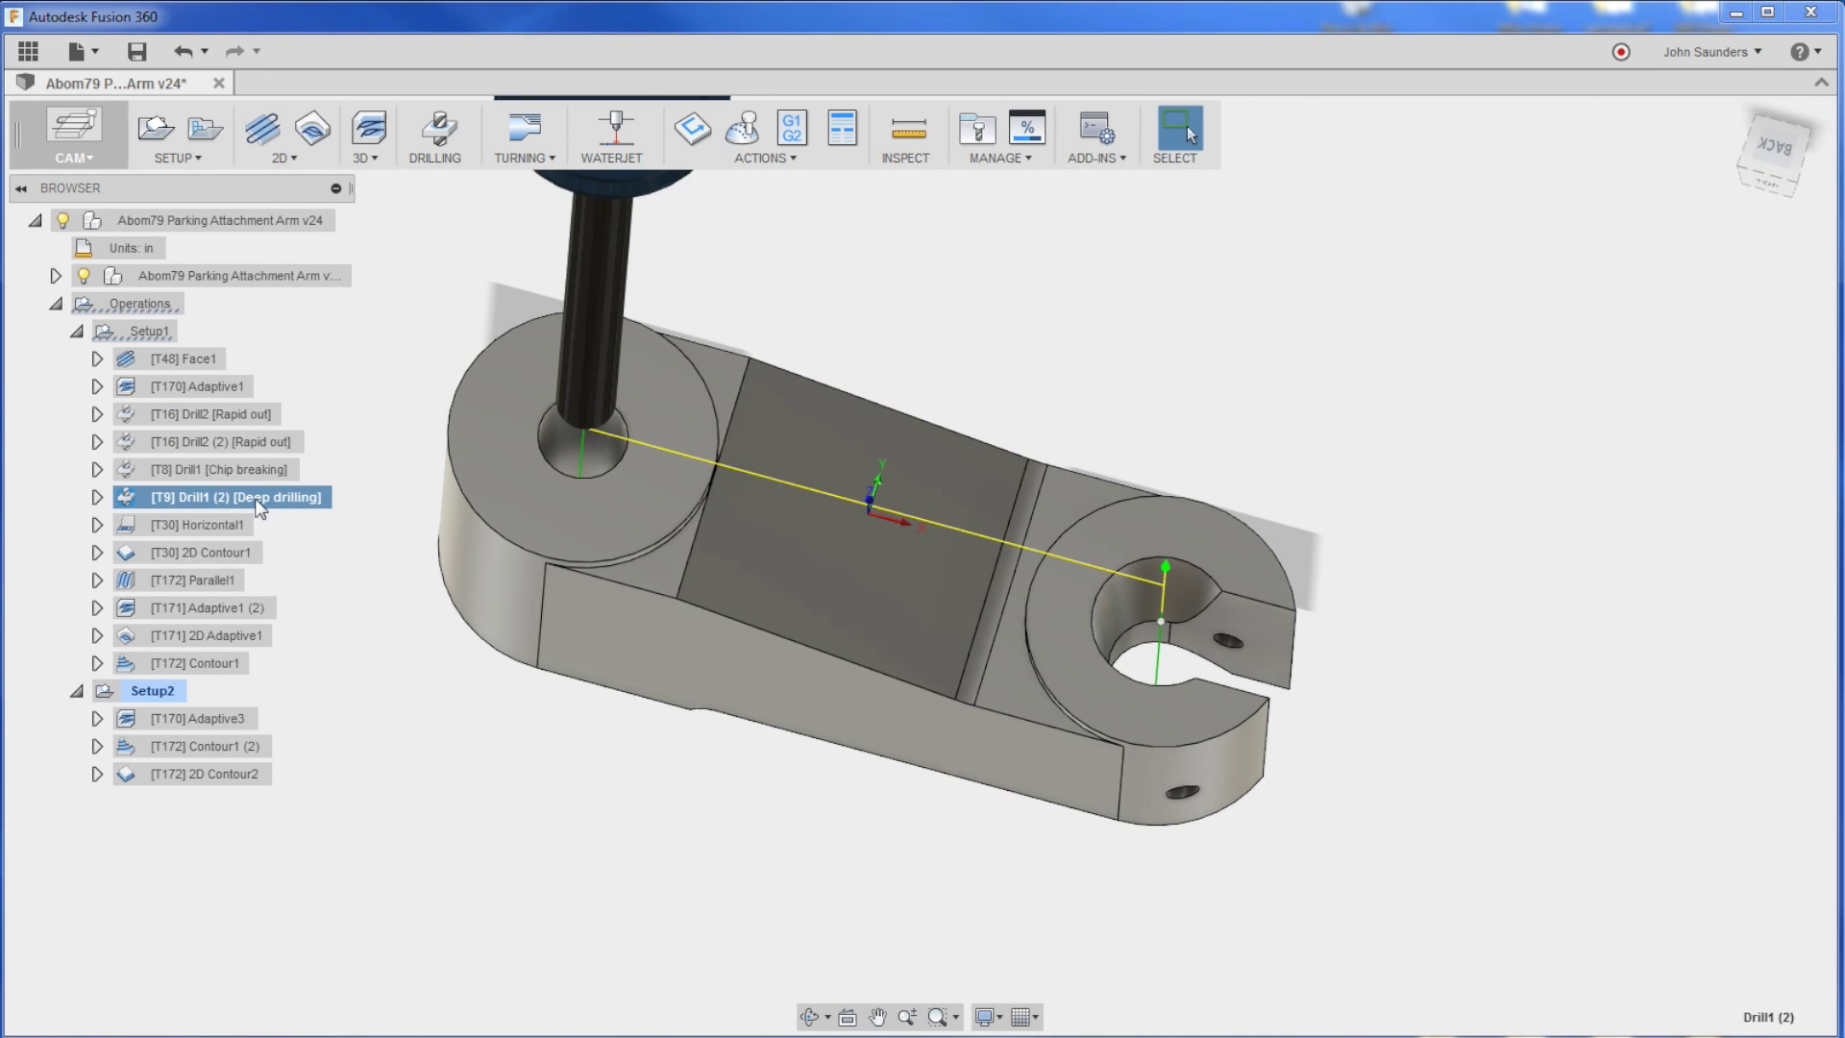
click(214, 525)
scroll(1094, 622, up, 3)
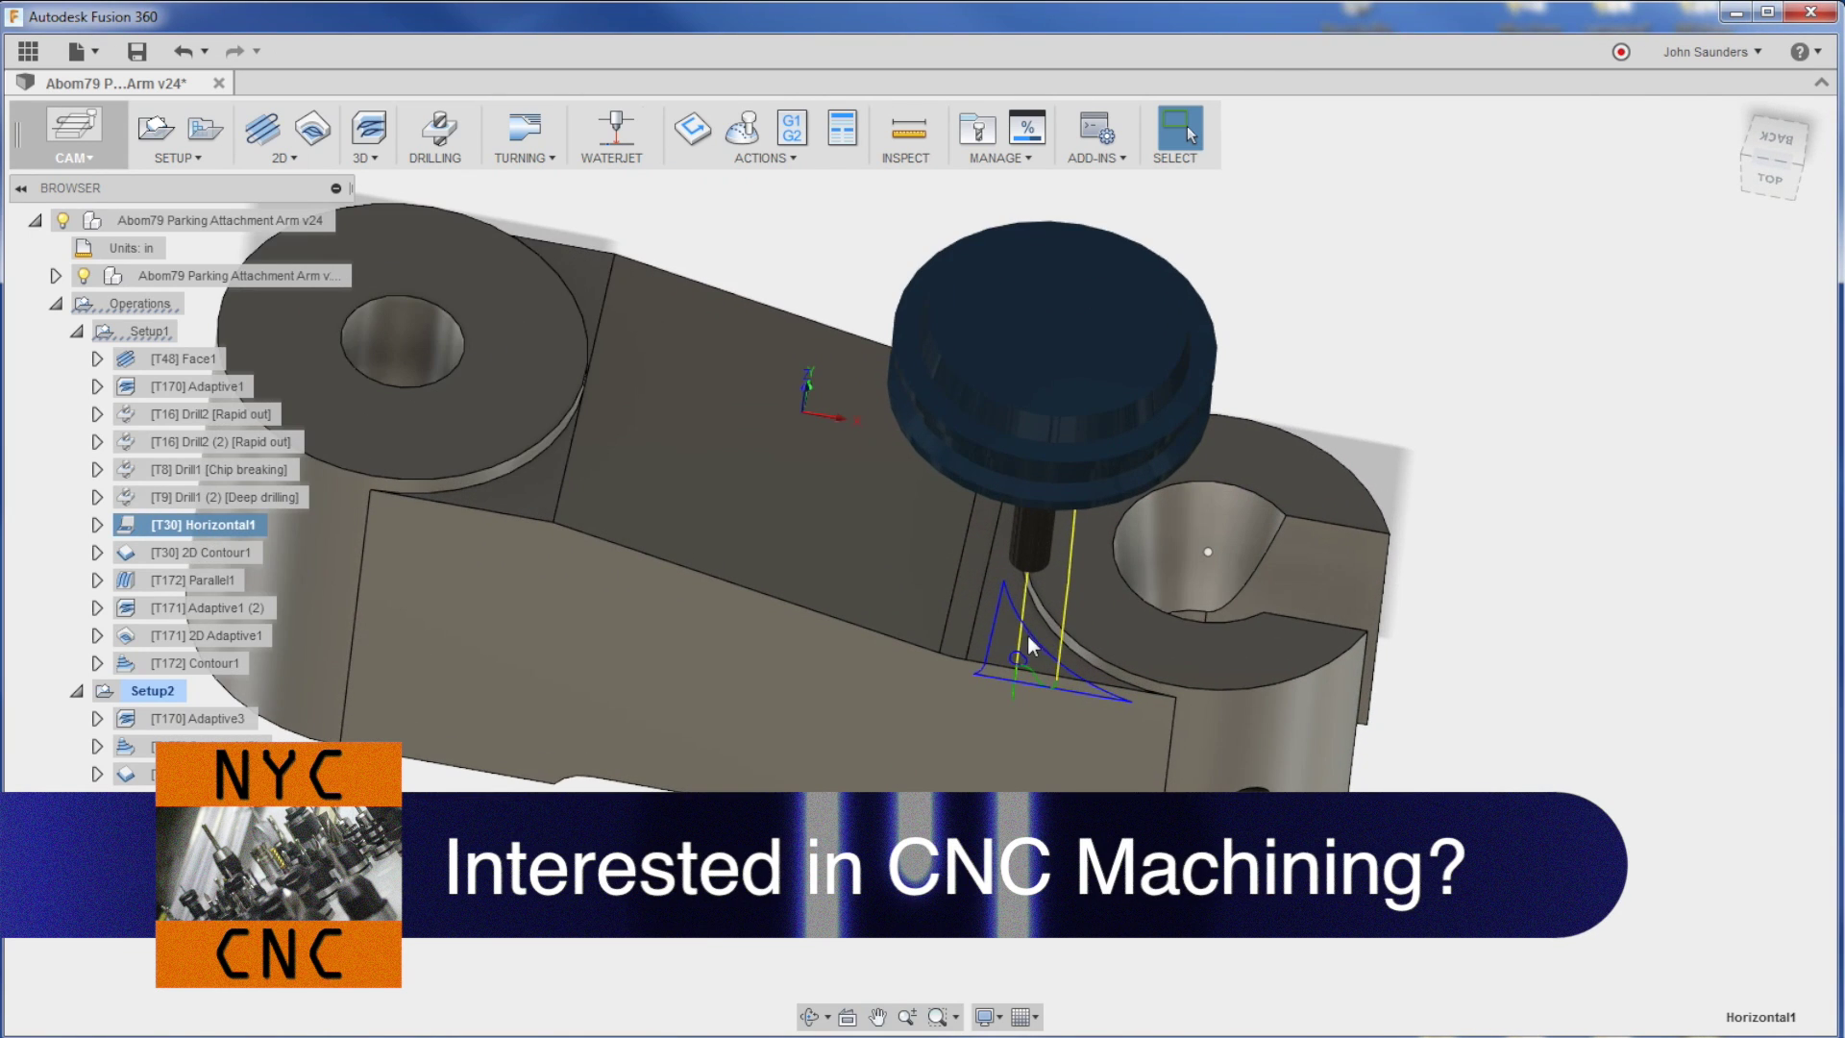
click(199, 554)
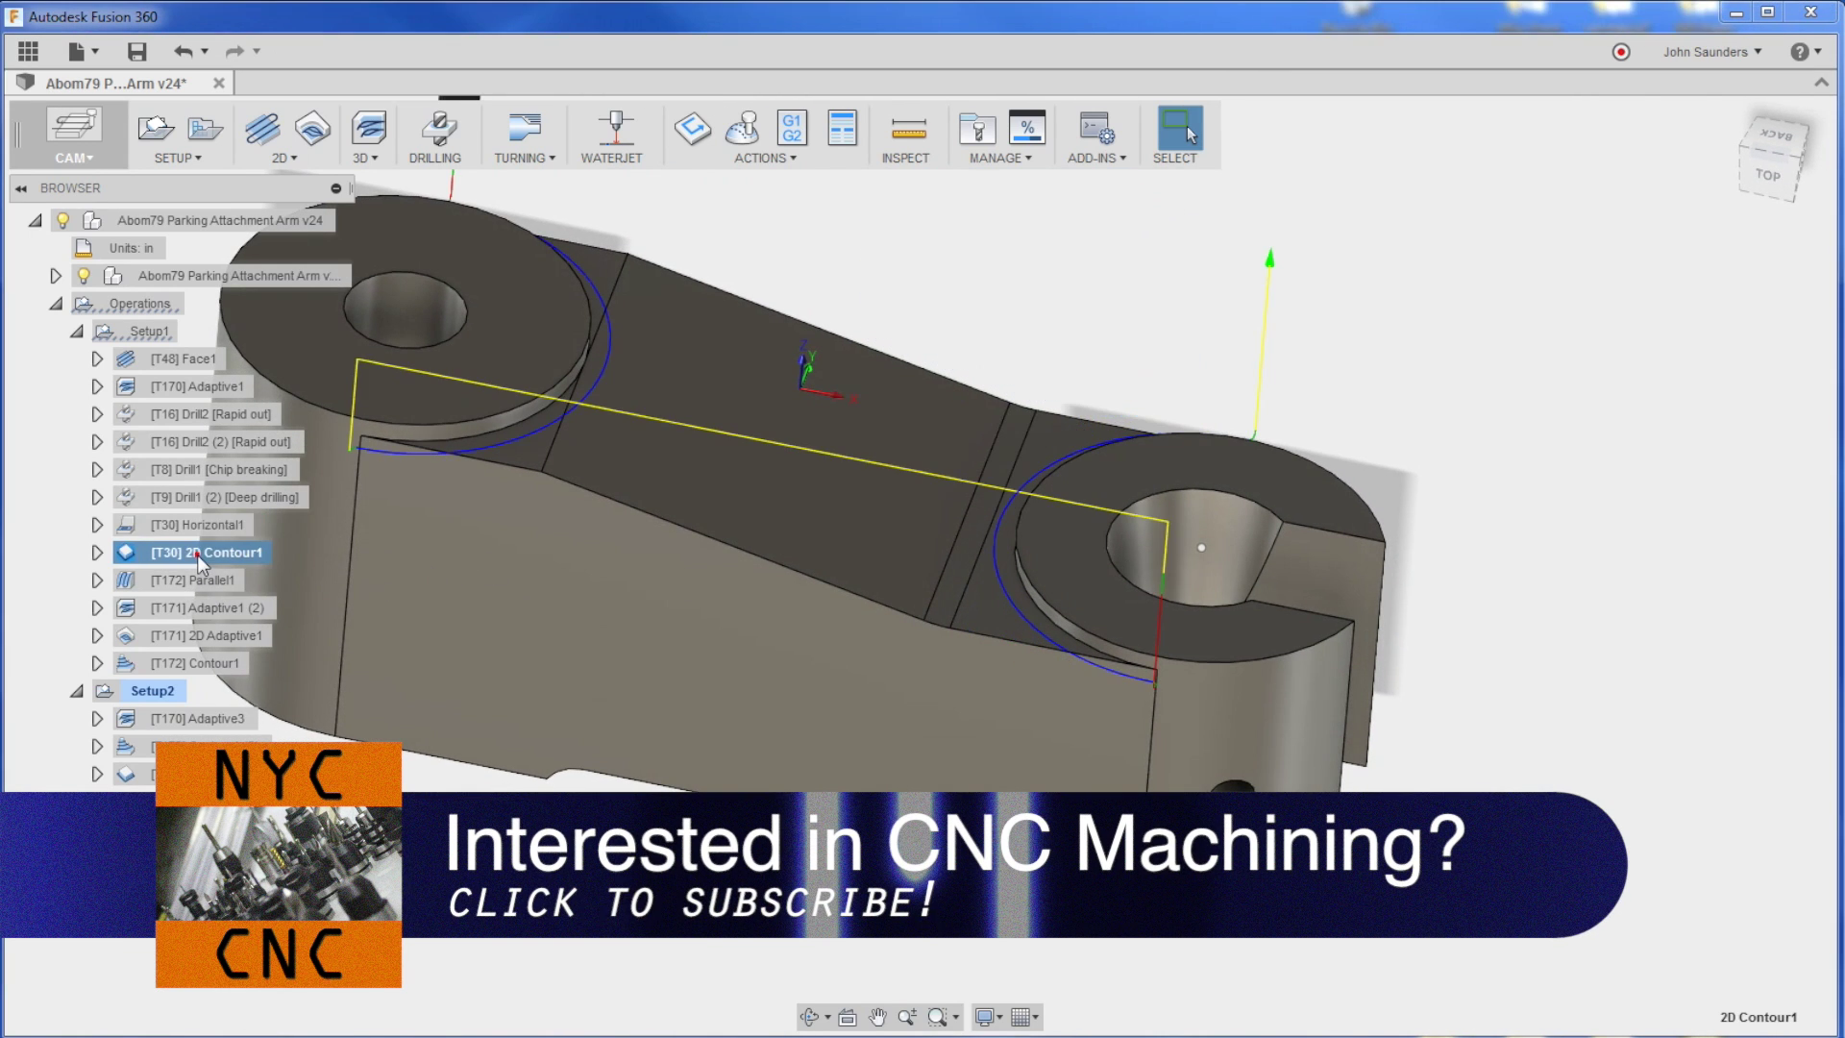
middle_drag(770, 420, 901, 425)
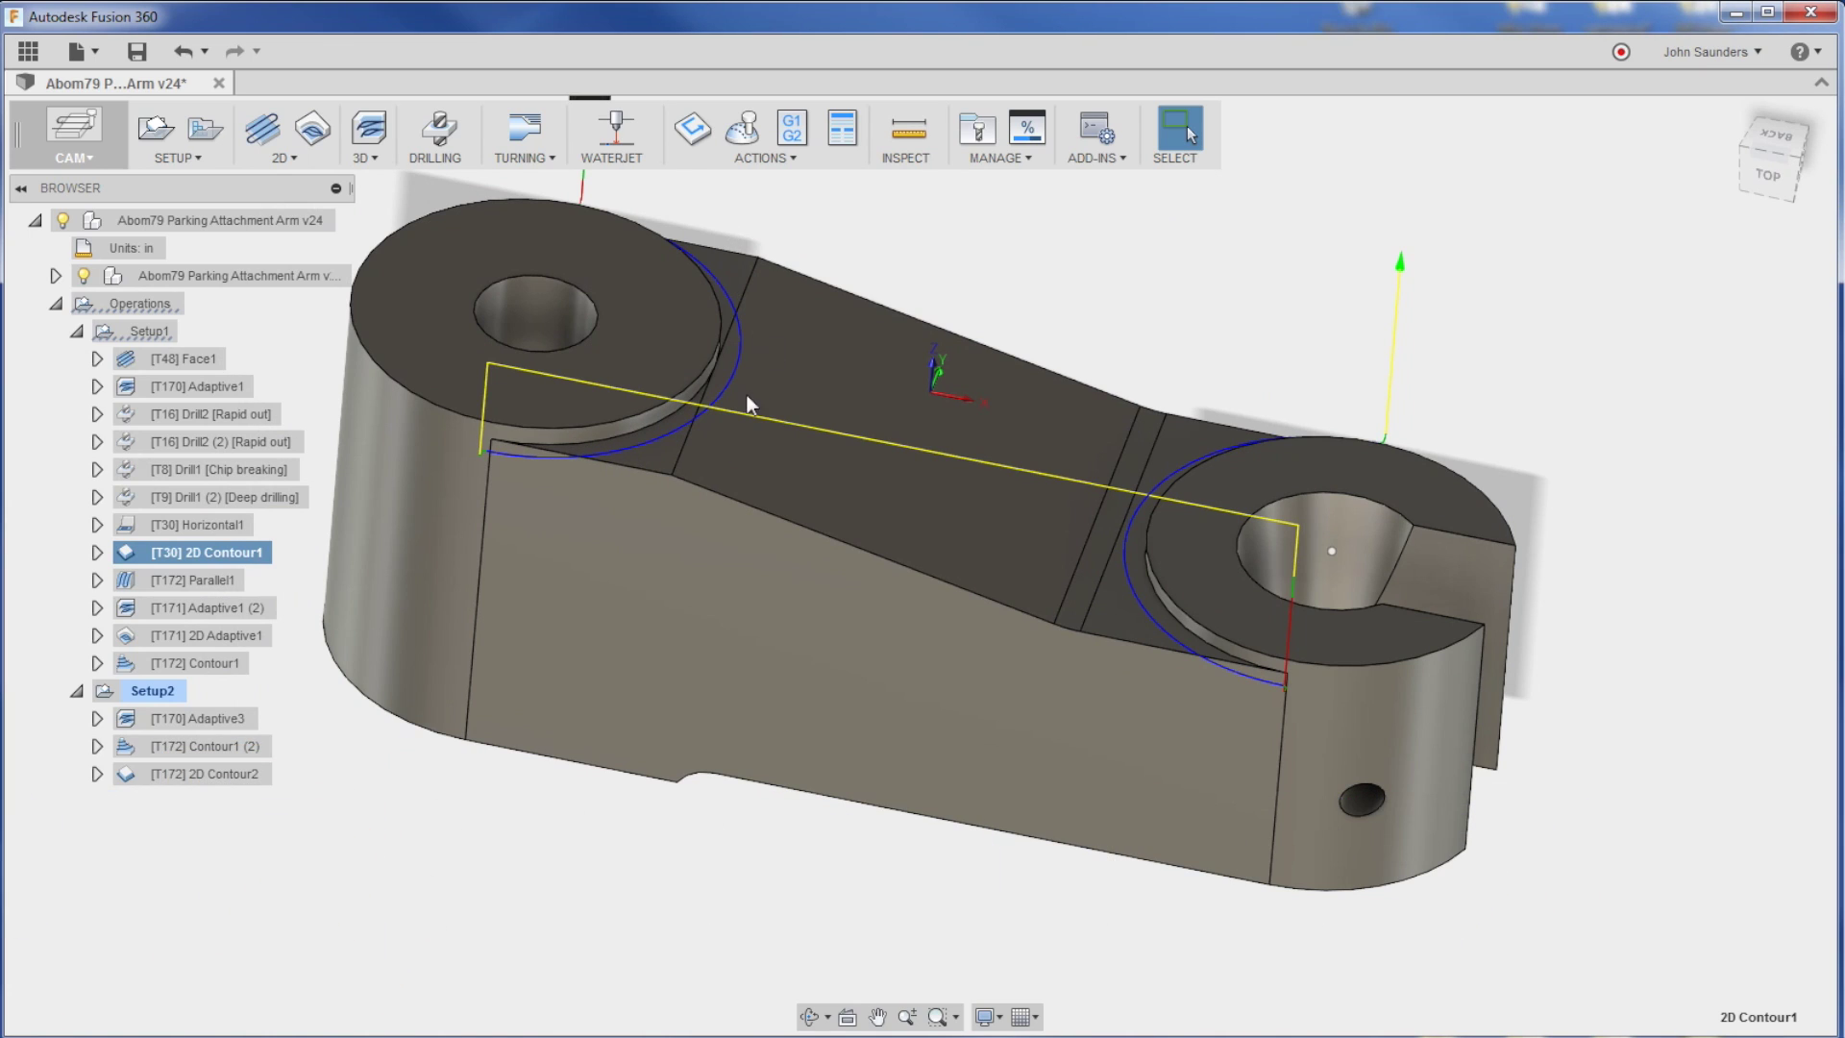
Display the Parallel1 and Adaptive1 (2) toolpaths, orbiting to a side view.
click(206, 578)
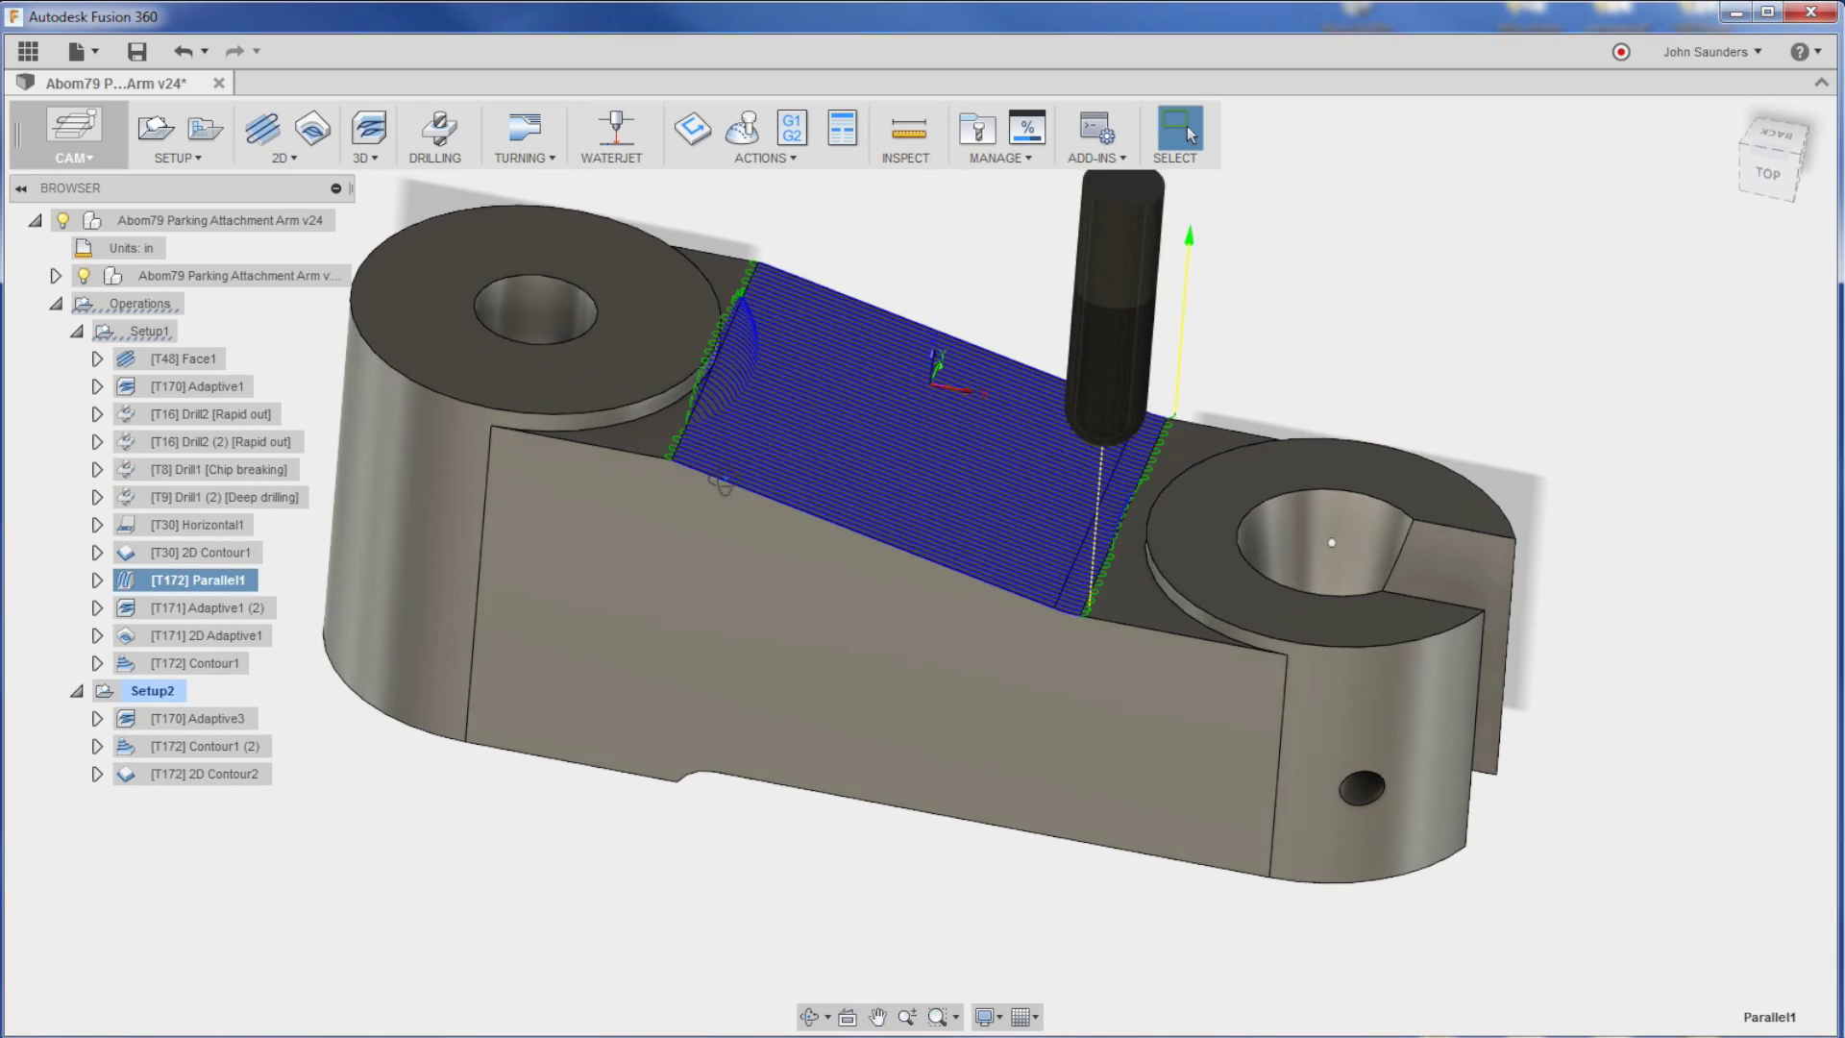
mouse_move(800, 458)
shift+middle_down()
mouse_move(1047, 524)
mouse_move(954, 442)
mouse_move(810, 397)
mouse_move(790, 426)
shift+middle_up()
click(205, 610)
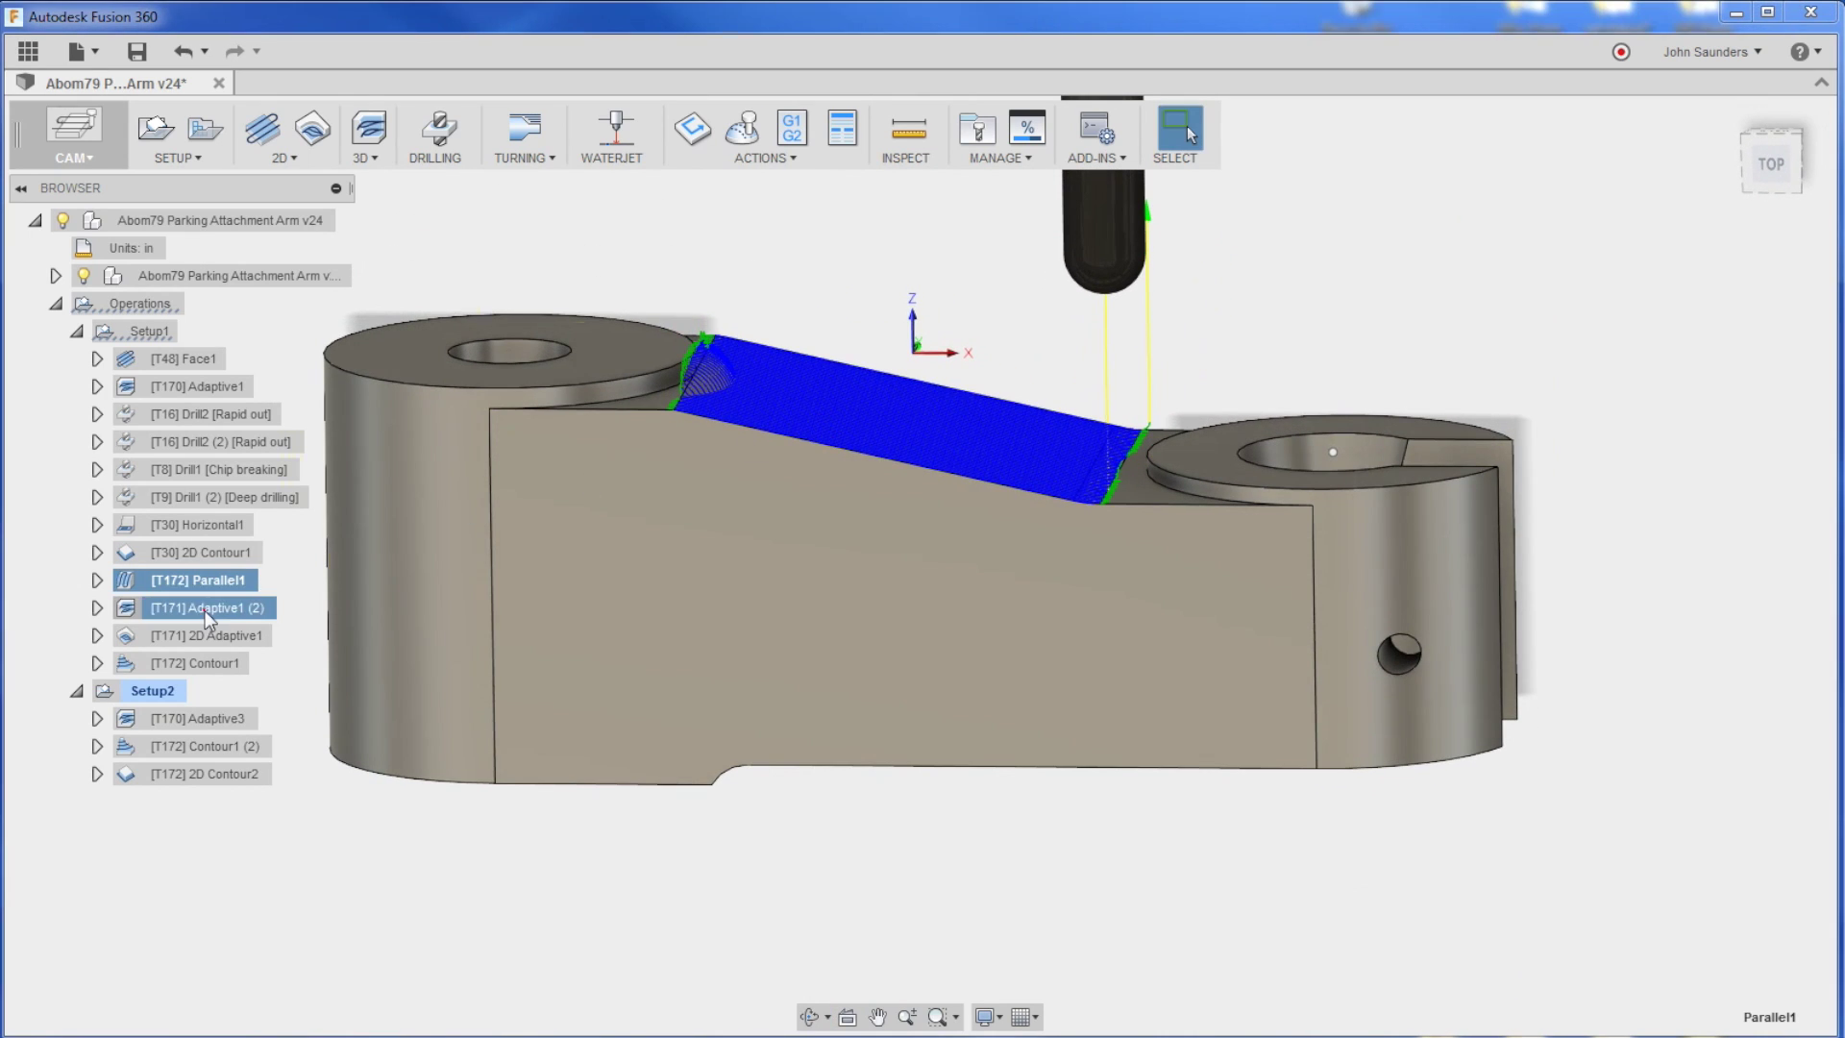
shift+middle_drag(375, 576, 863, 494)
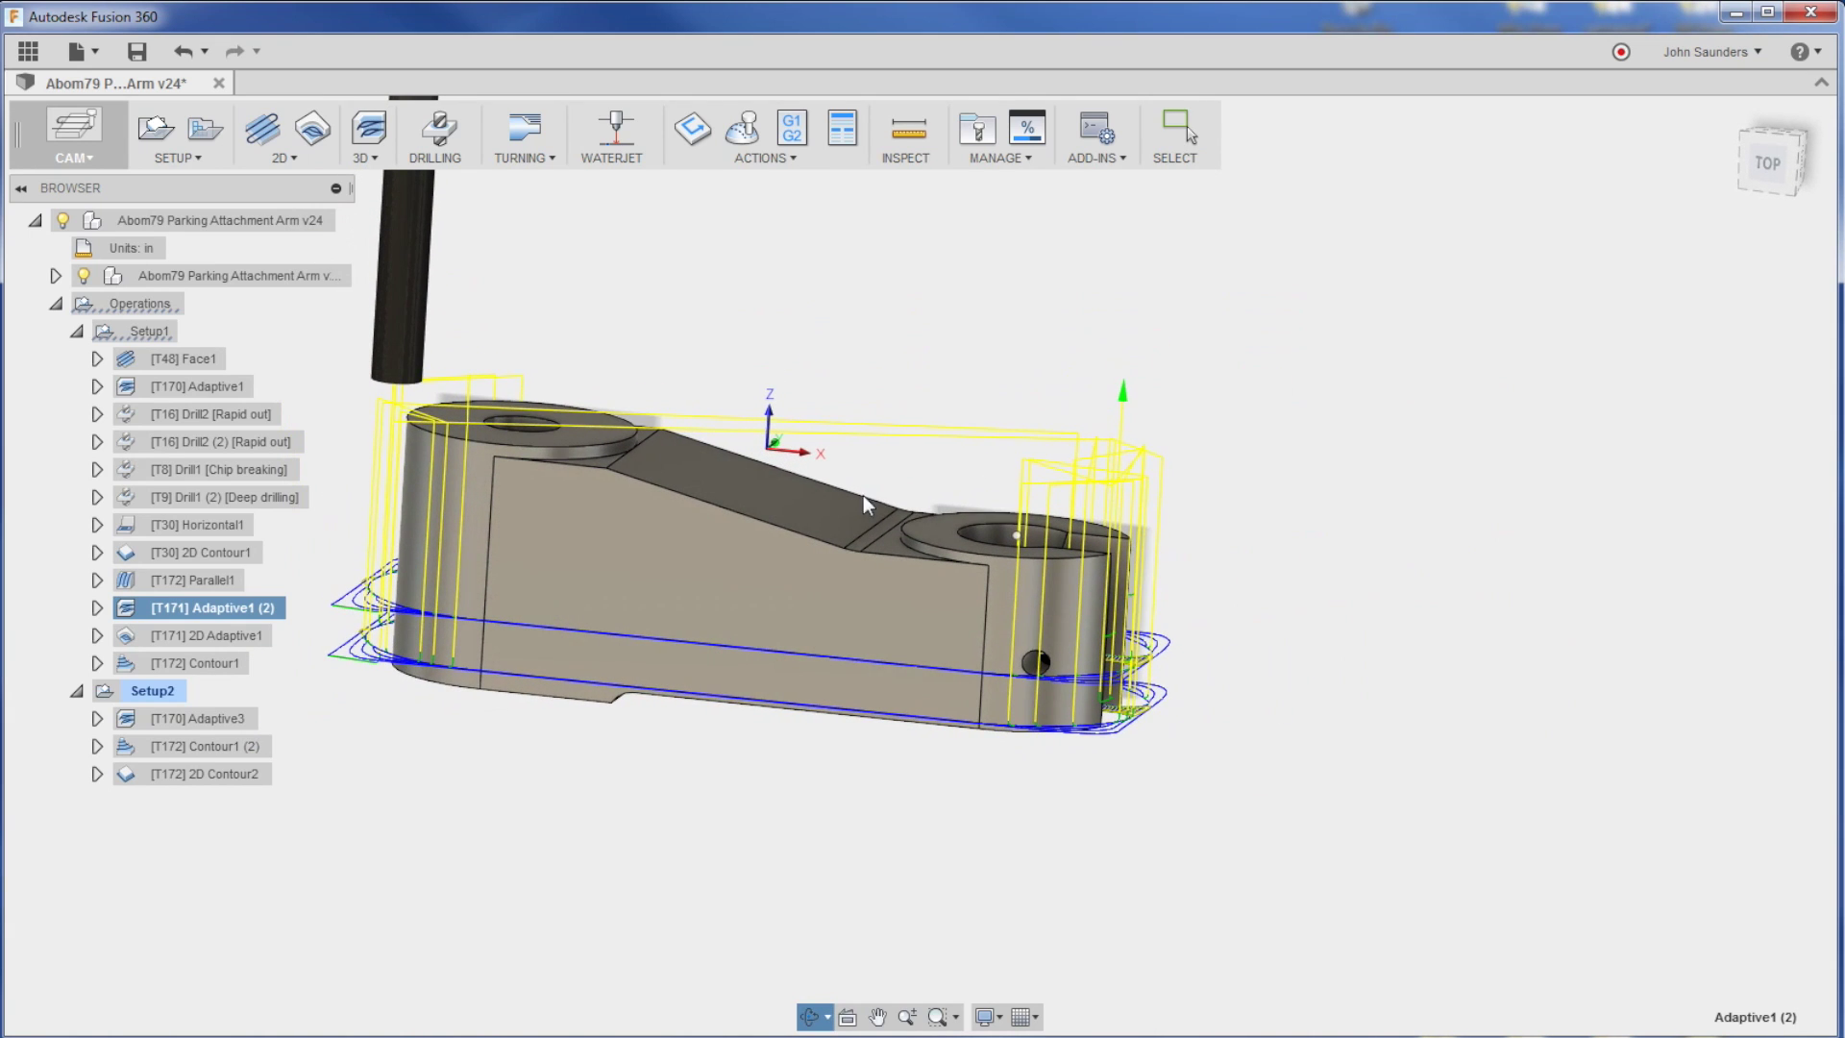
scroll(585, 800, up, 5)
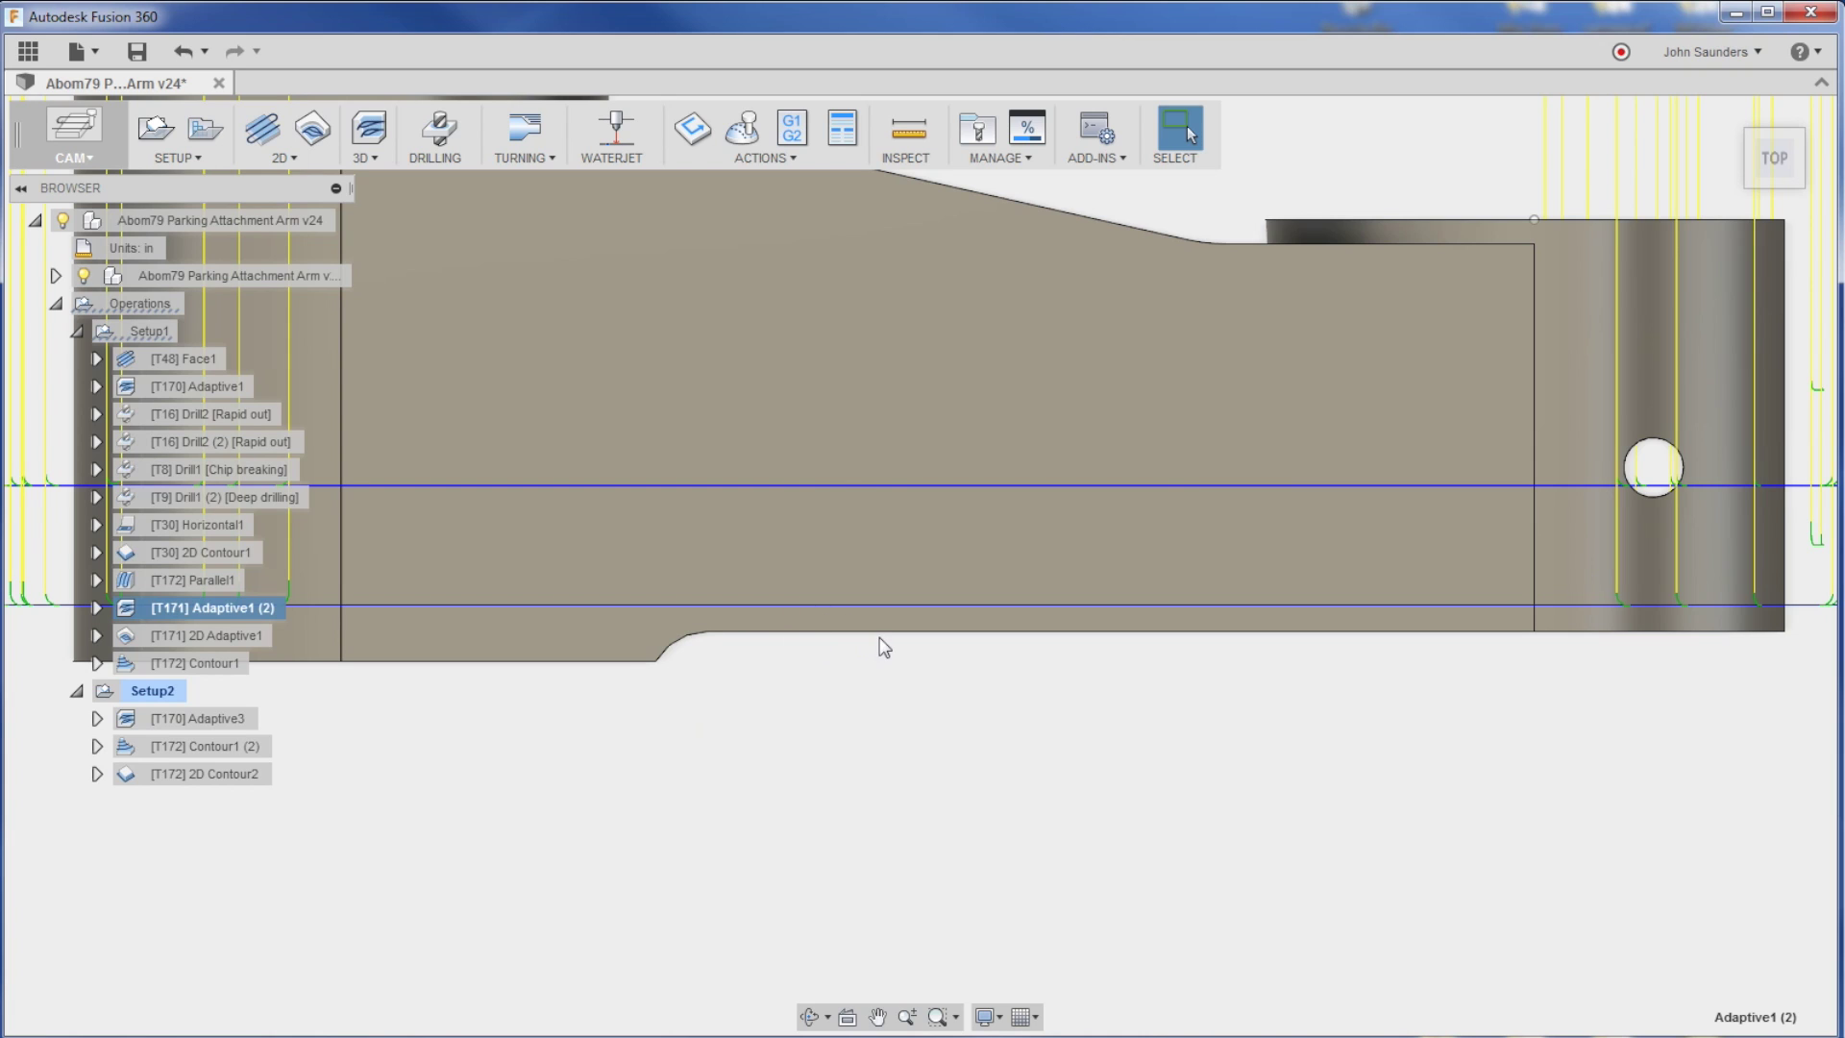
scroll(825, 634, down, 3)
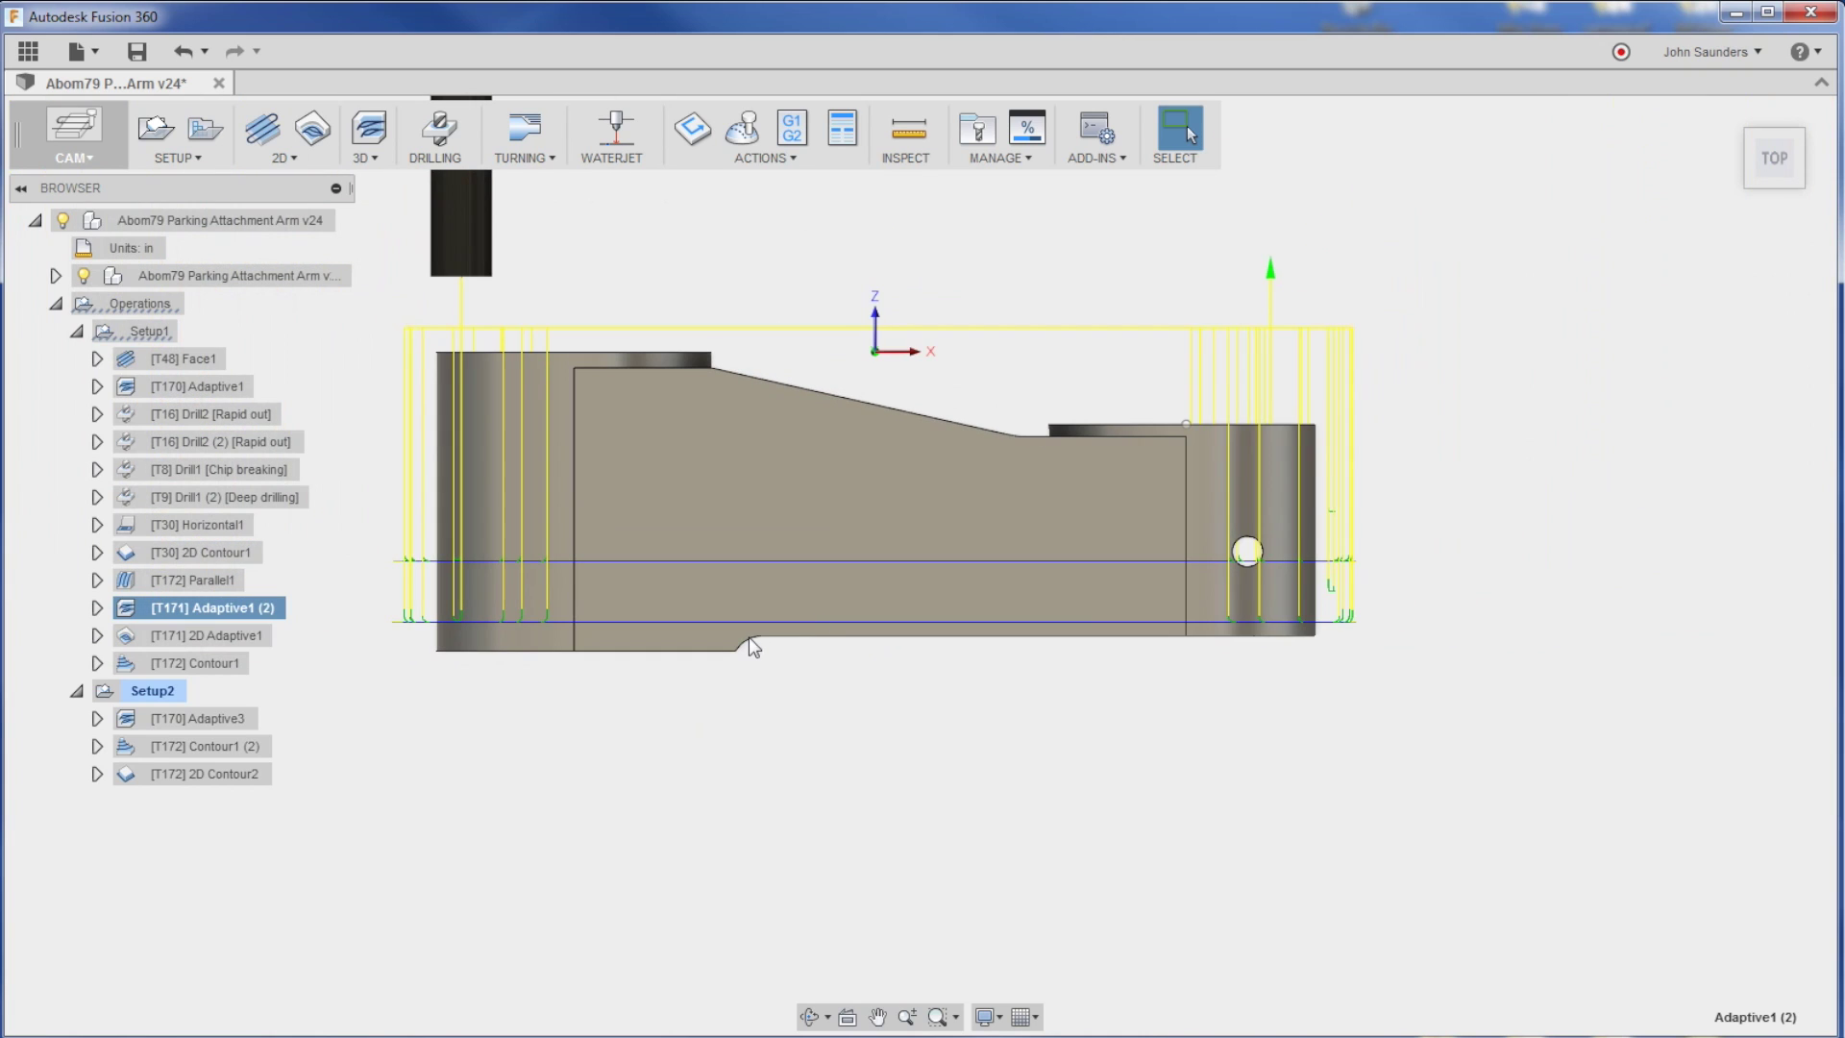
shift+middle_drag(734, 630, 656, 694)
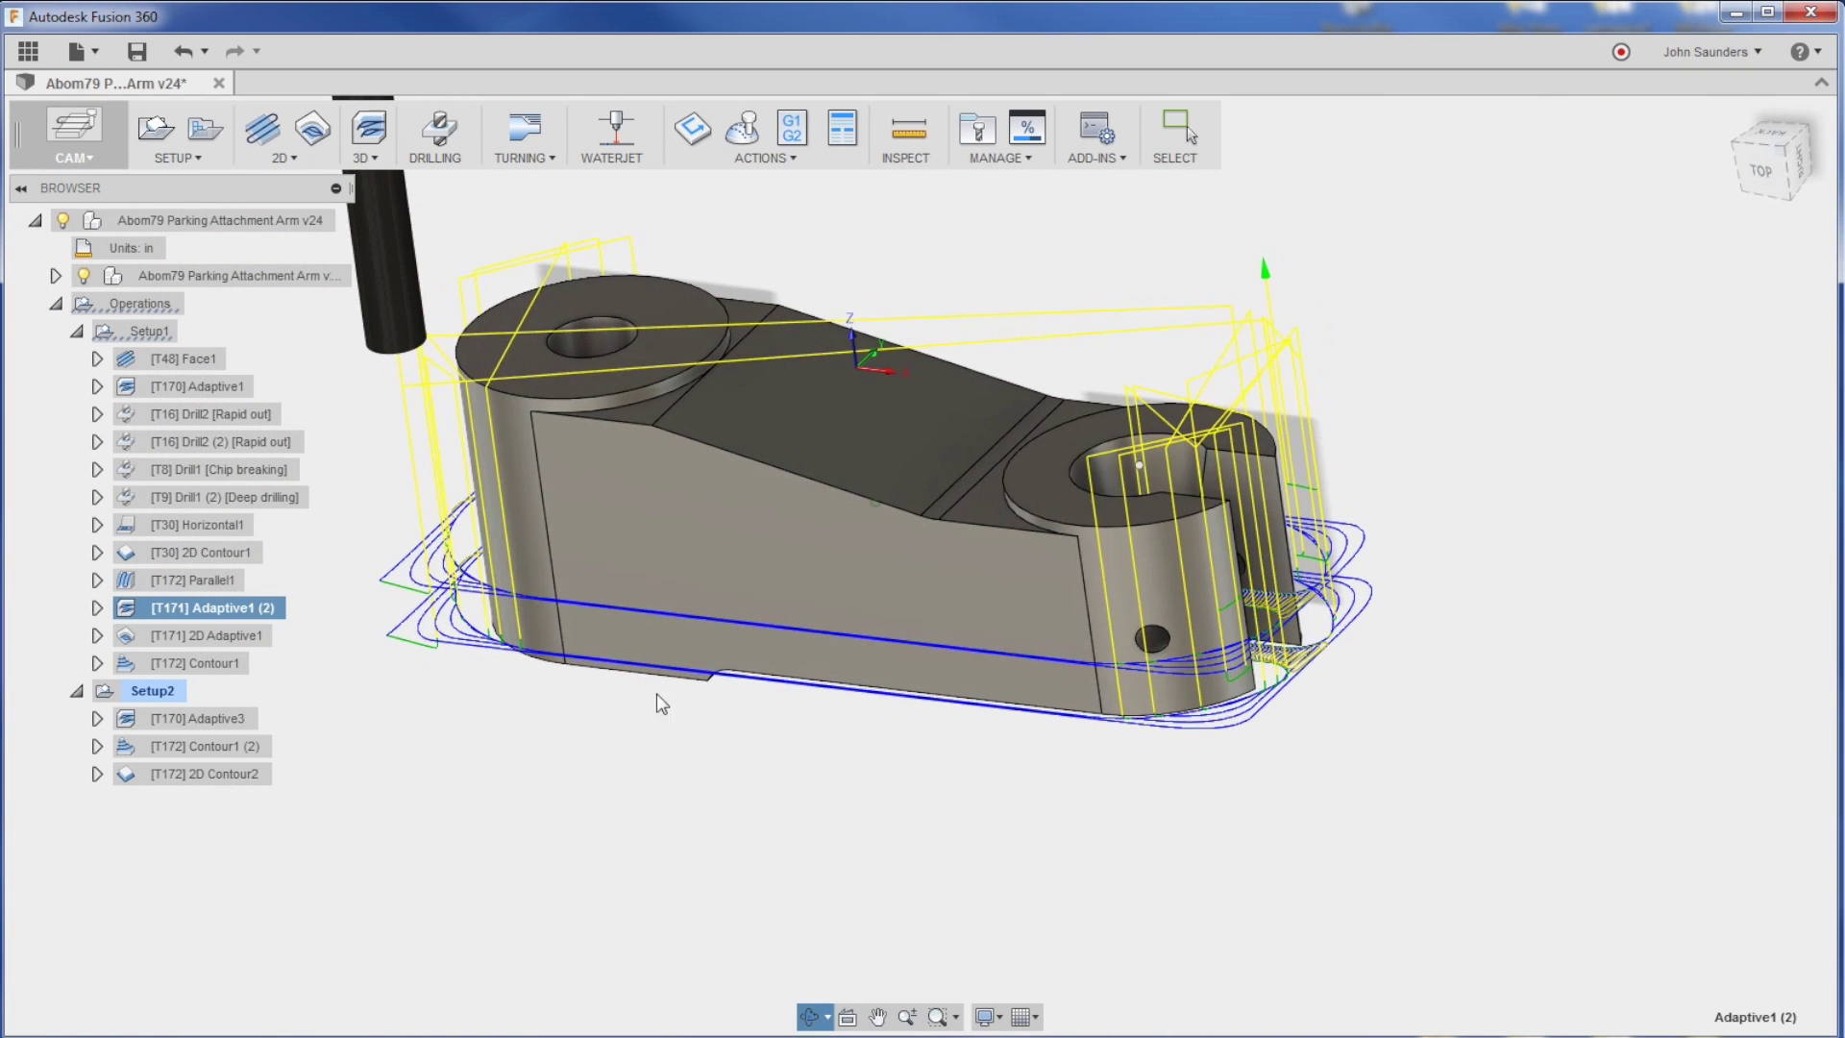
Show the 2D Adaptive1 toolpath and inspect it from top-back and three-quarter views.
click(216, 637)
shift+middle_drag(424, 576, 435, 694)
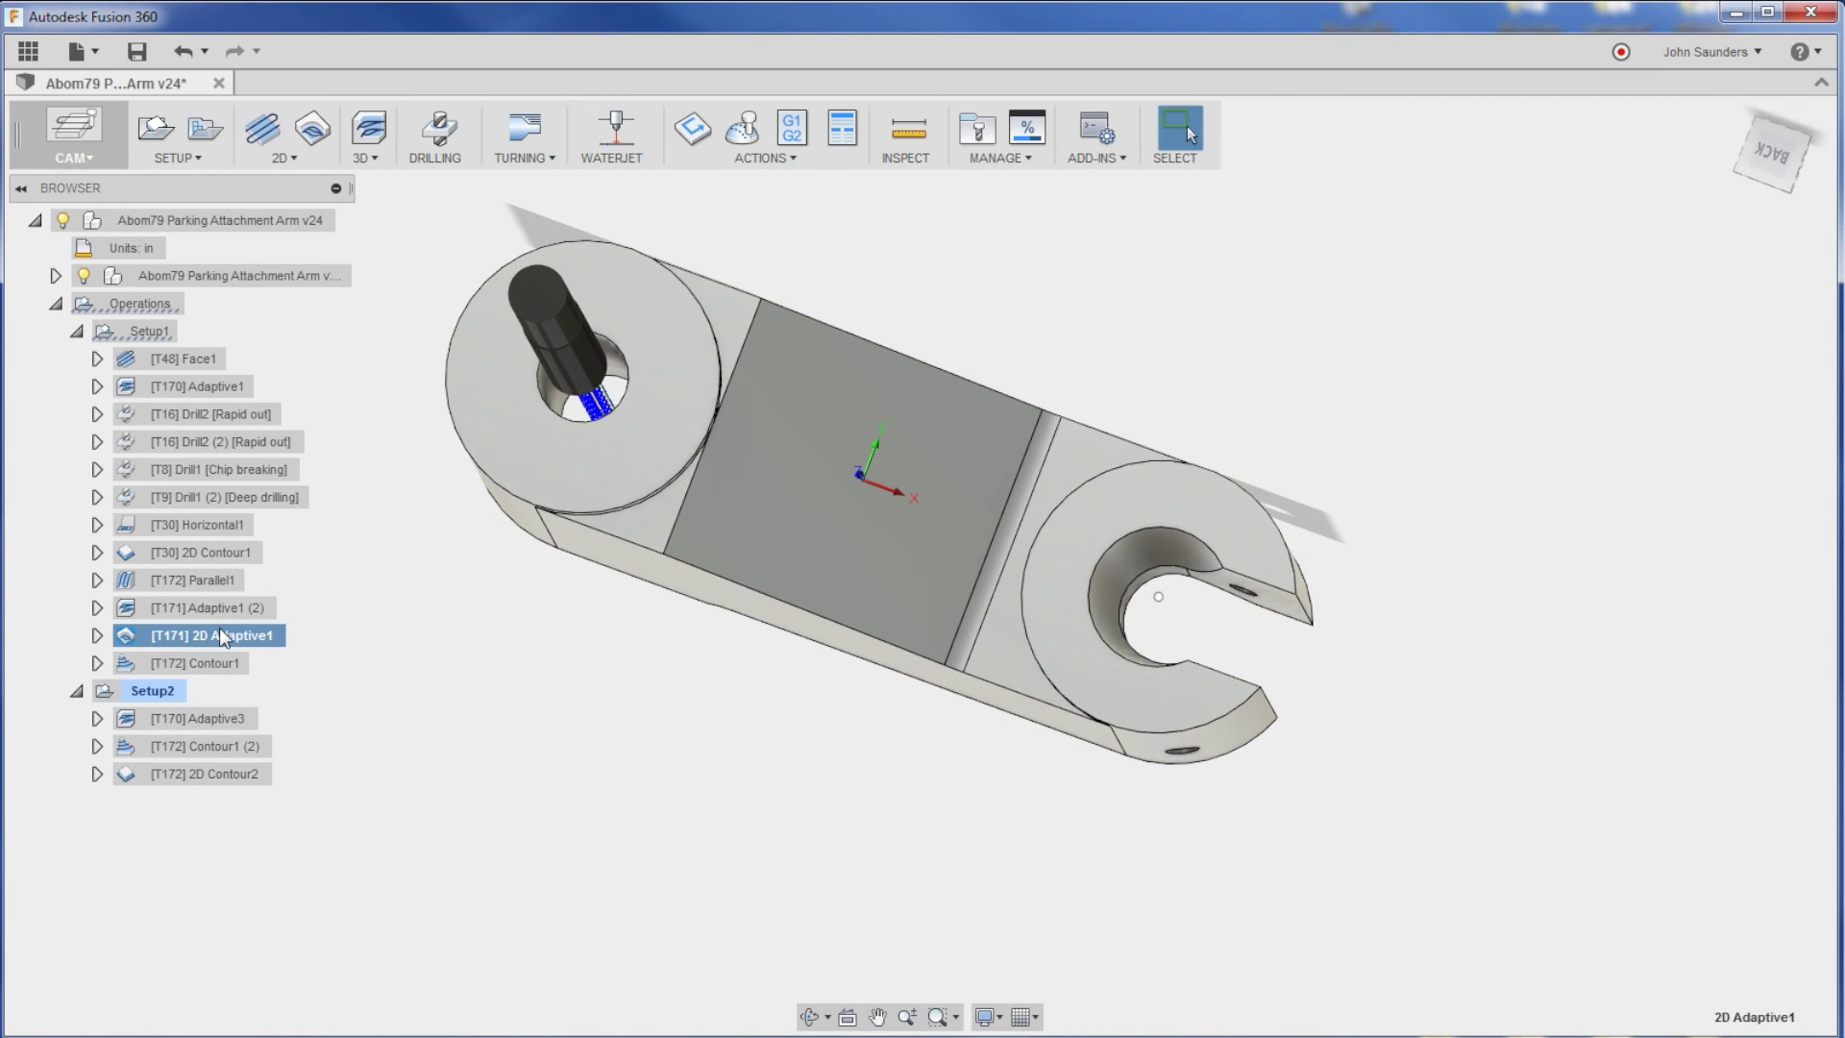
shift+middle_drag(346, 567, 429, 535)
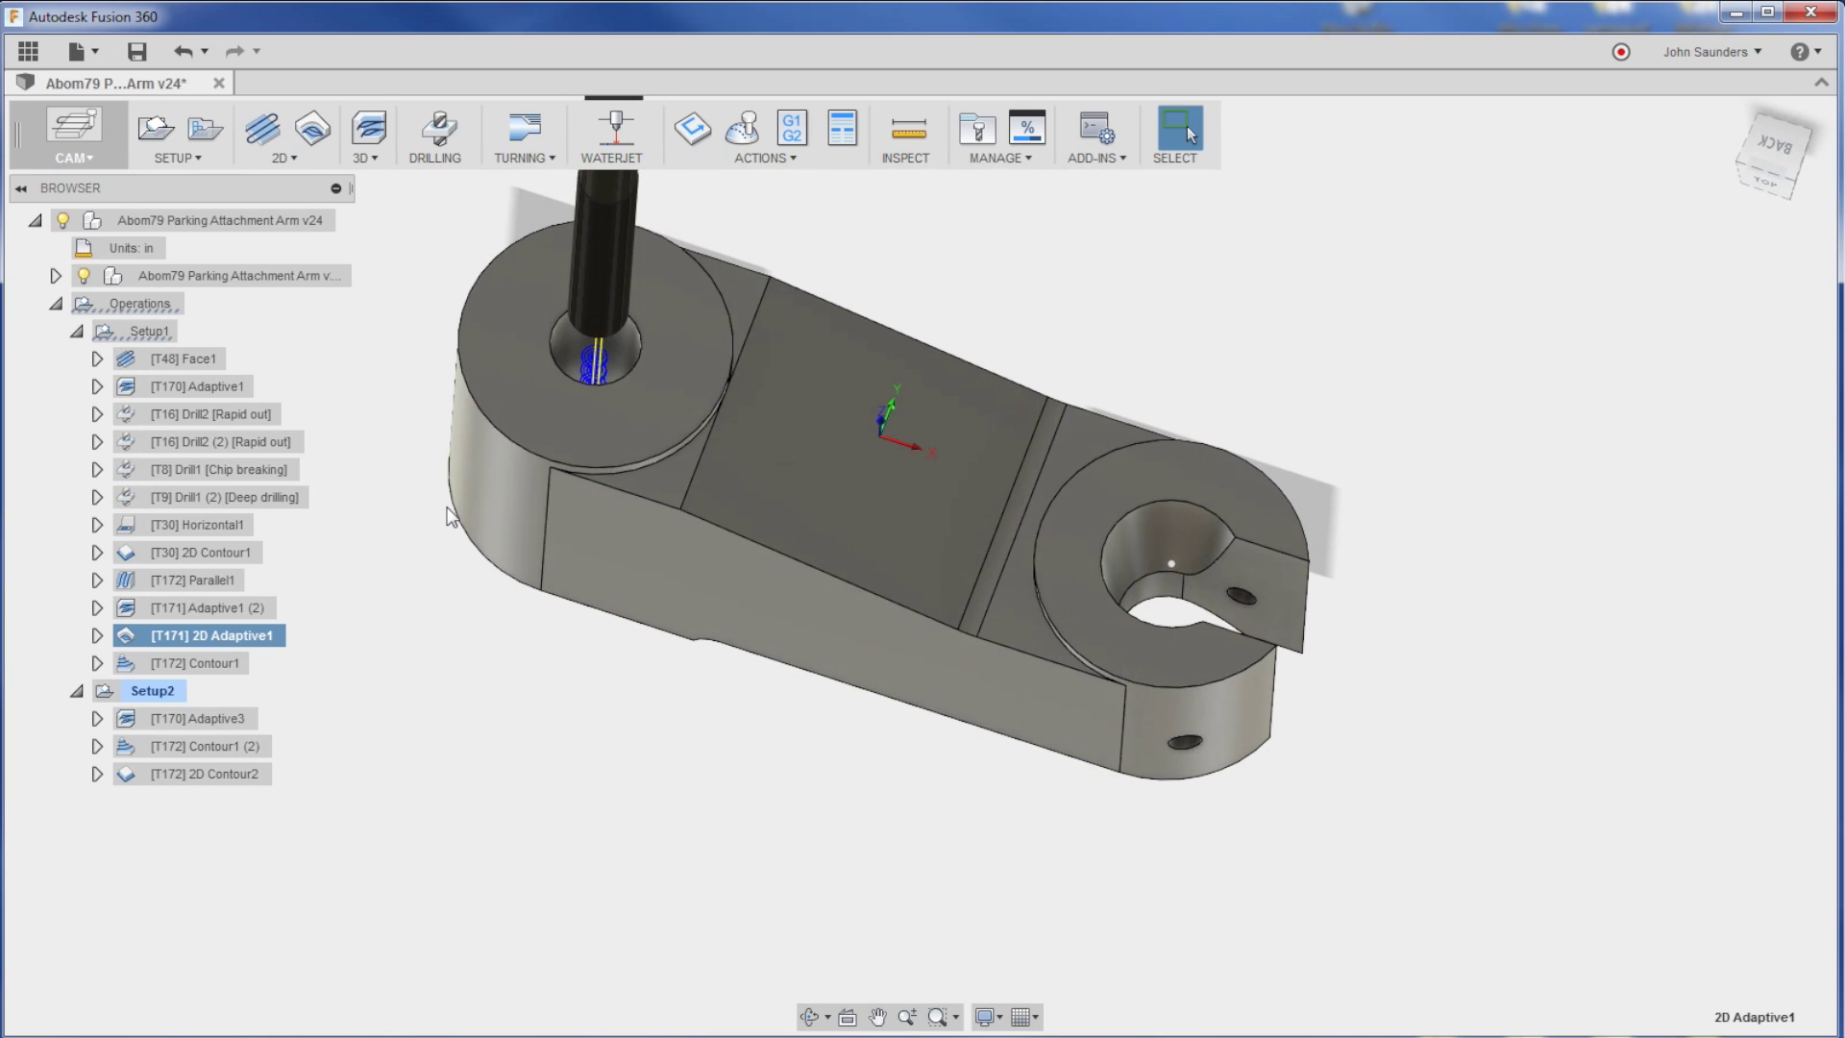
shift+middle_drag(452, 437, 449, 411)
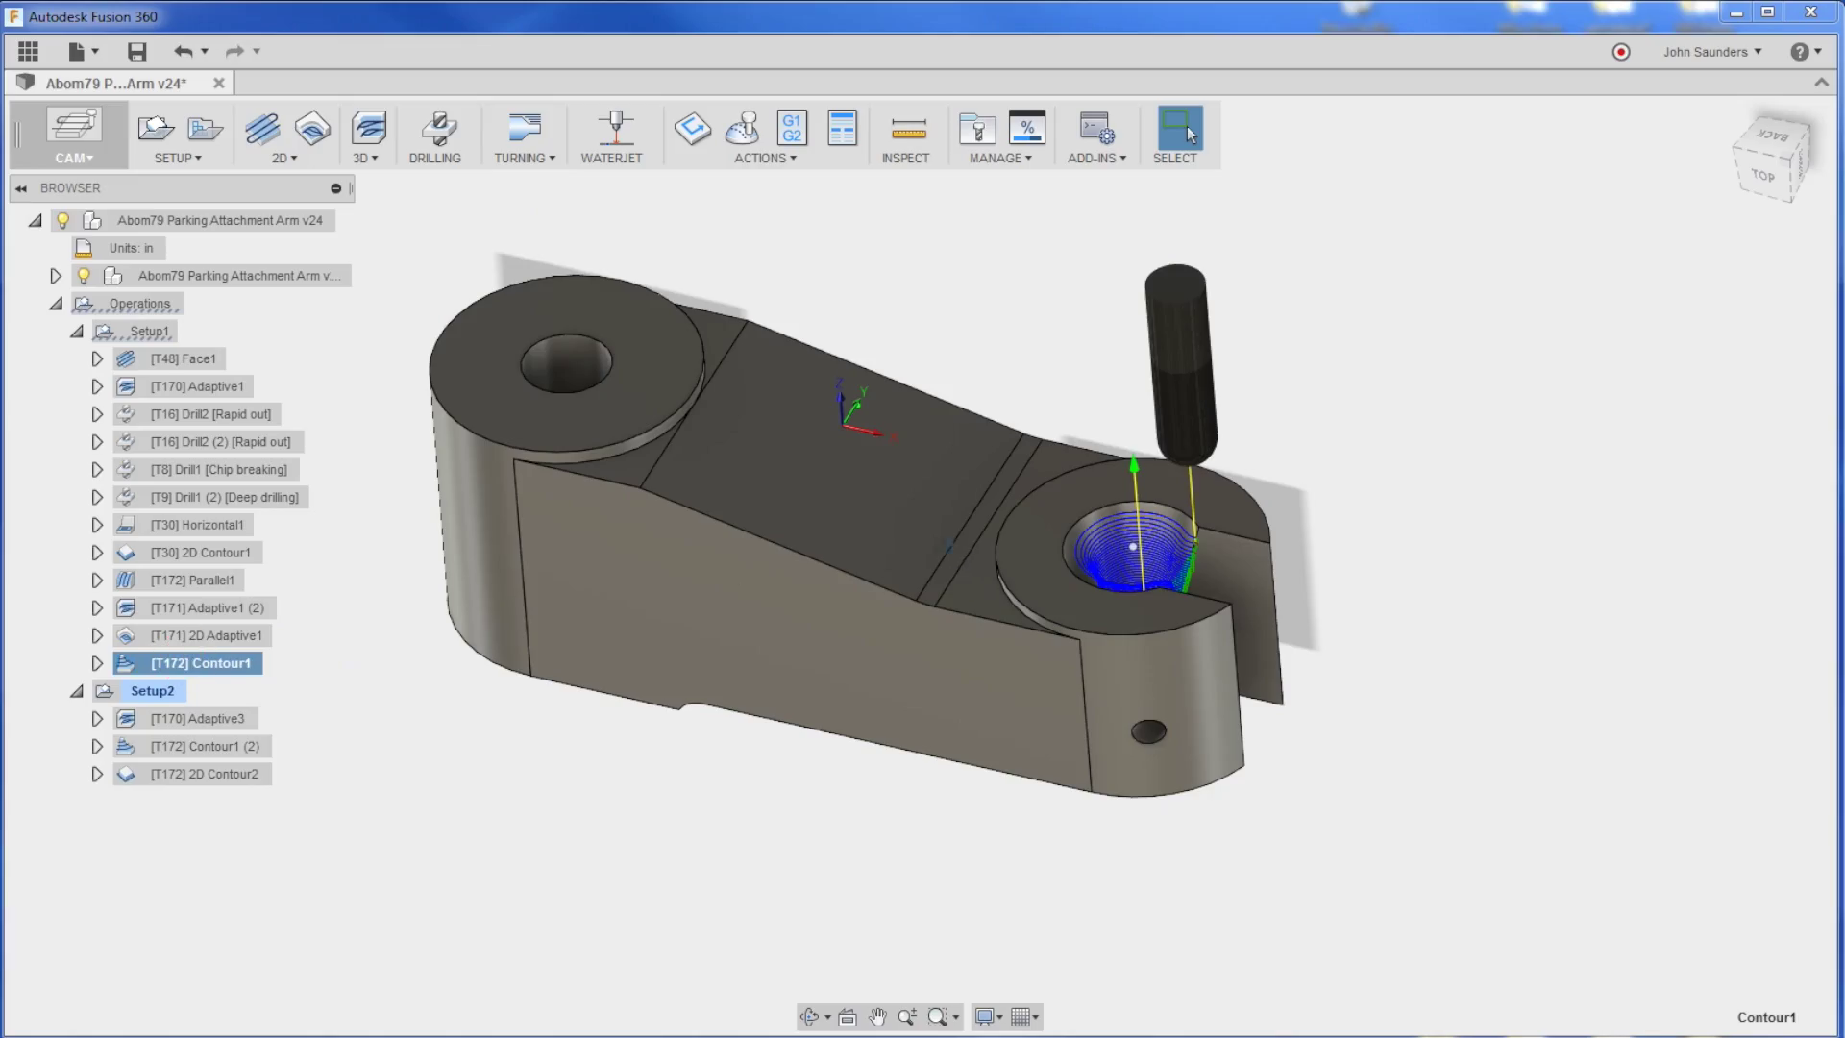
Inspect the Contour1 path inside the bore up close, then redisplay Parallel1.
shift+middle_drag(950, 546, 863, 535)
scroll(1014, 582, up, 4)
shift+middle_drag(1028, 624, 729, 638)
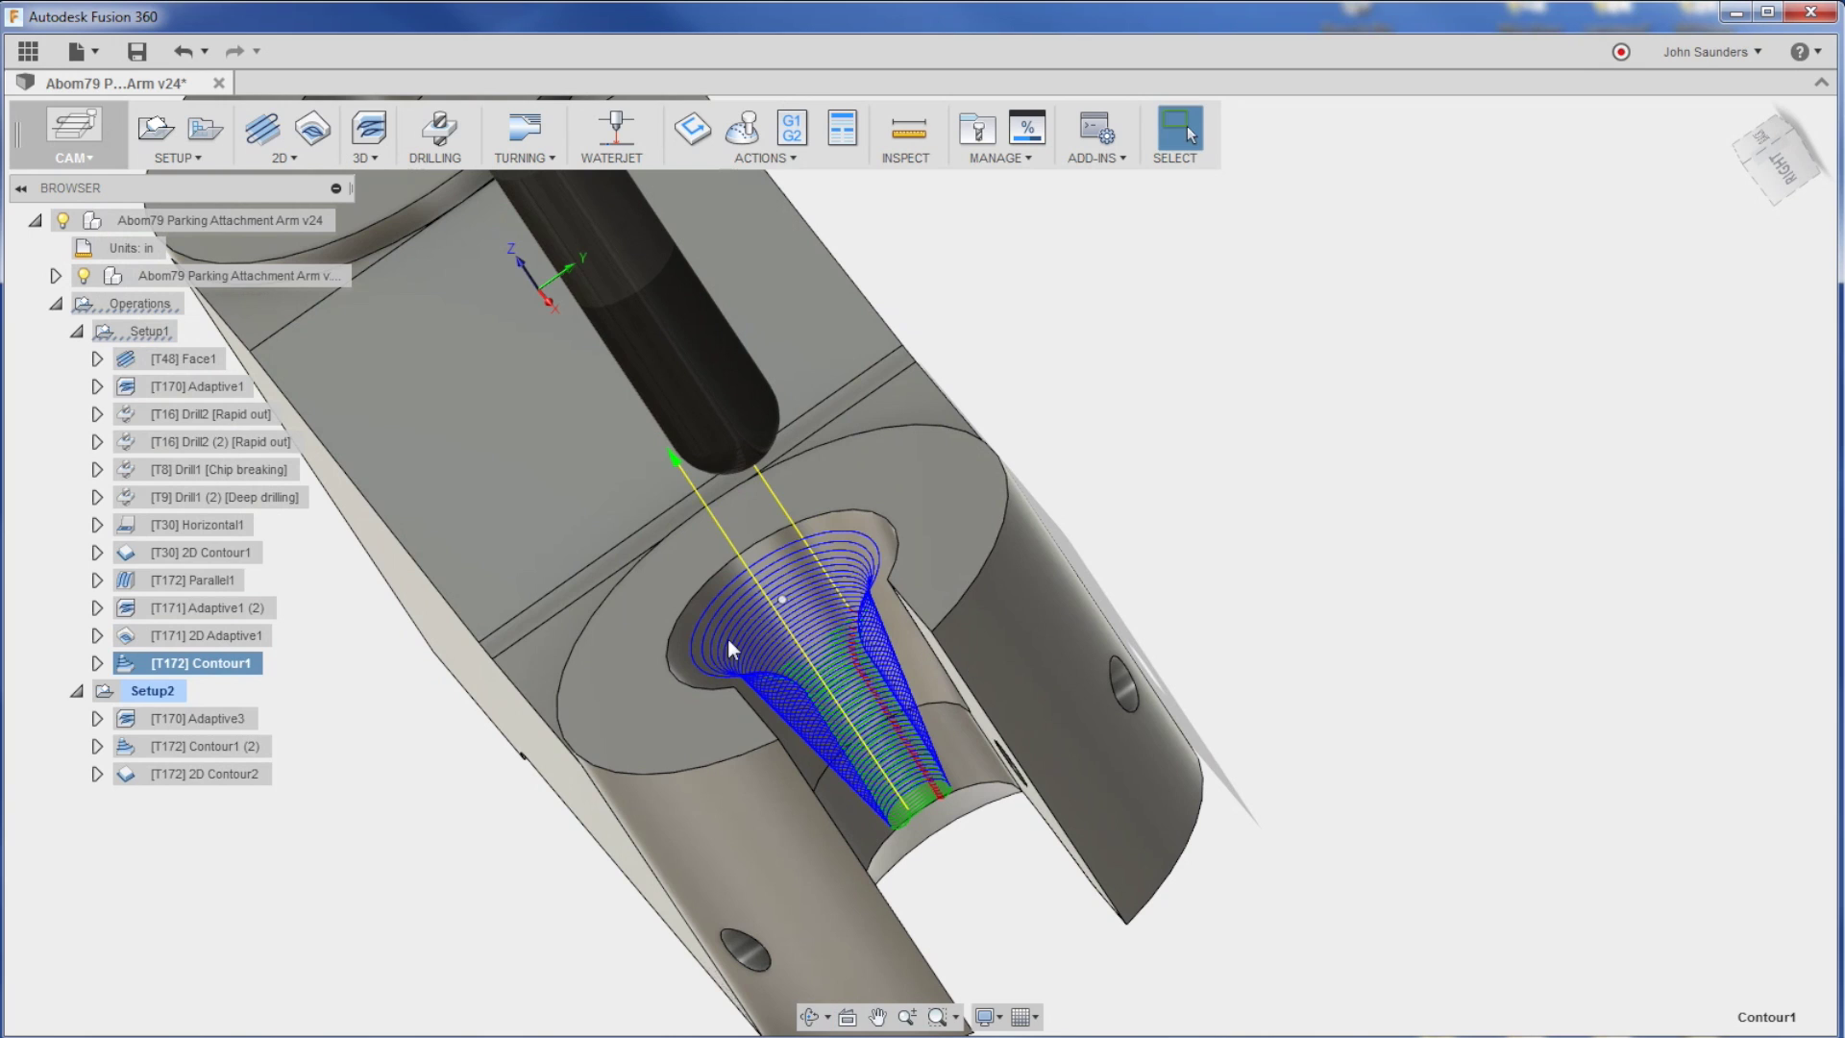
scroll(734, 630, down, 5)
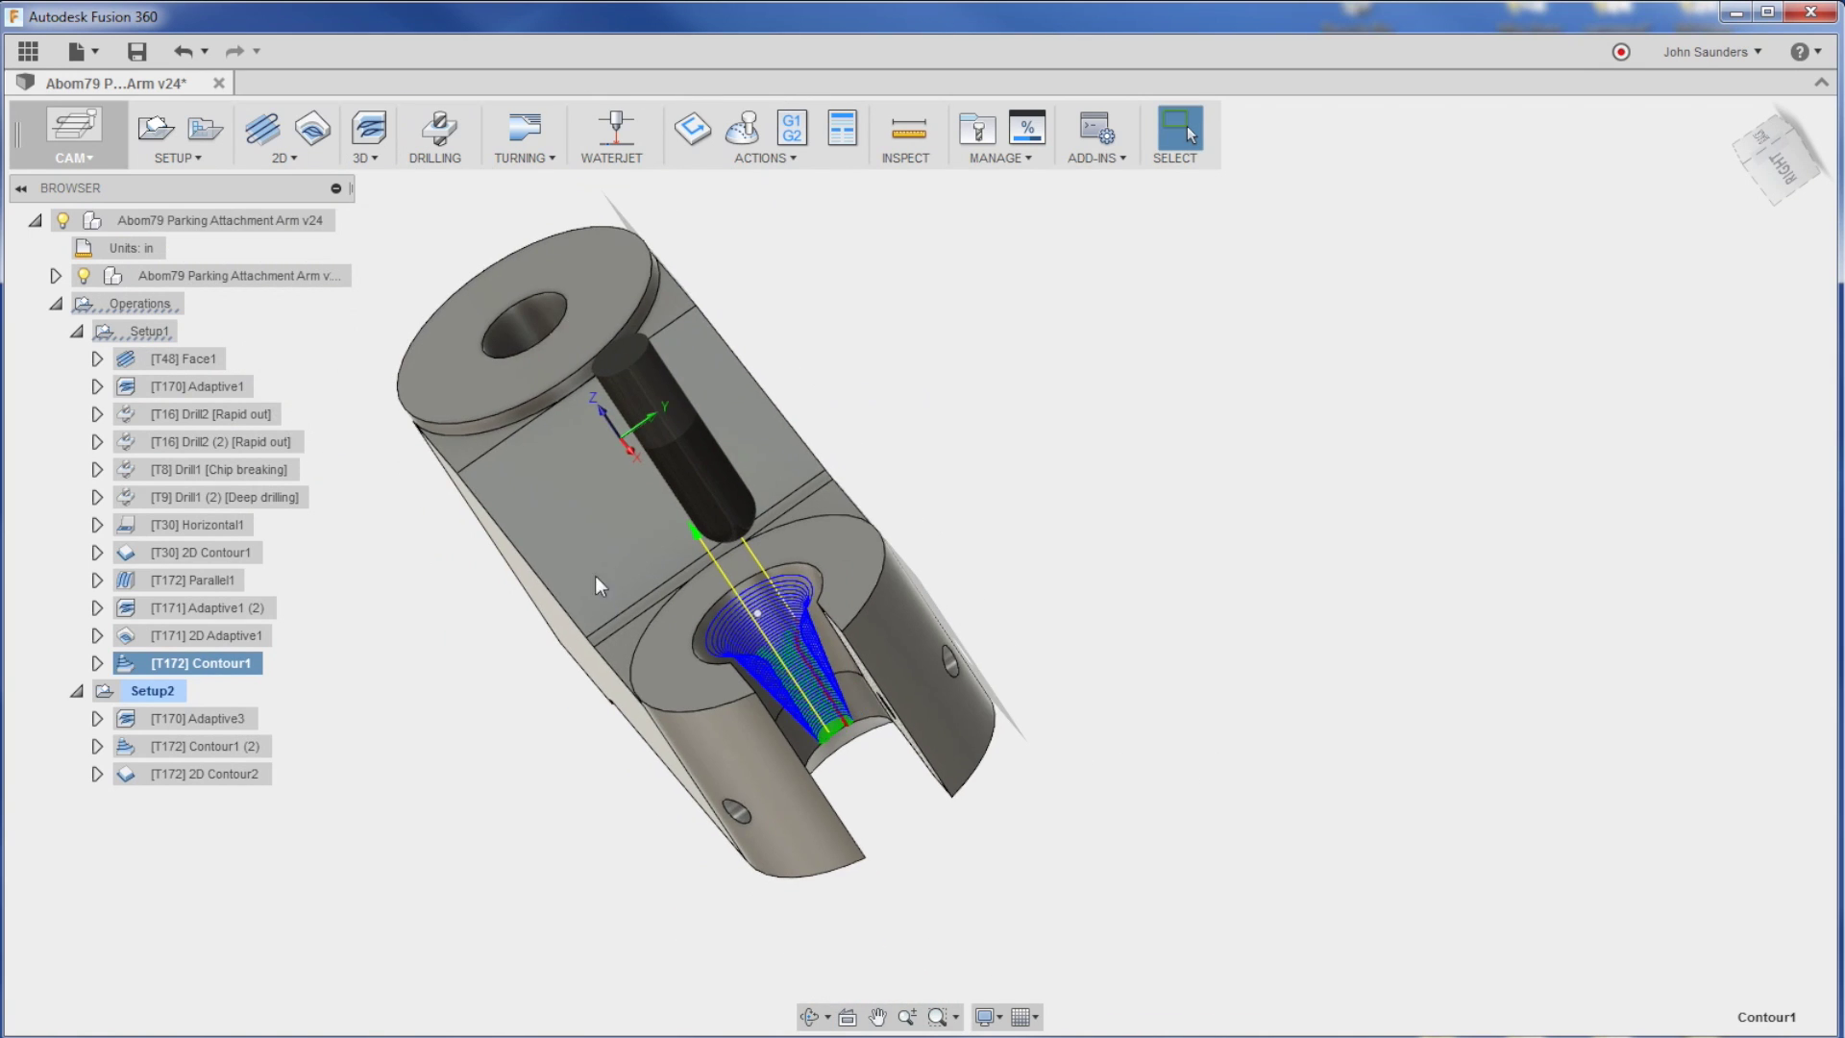
shift+middle_drag(596, 575, 625, 500)
shift+middle_drag(849, 598, 865, 584)
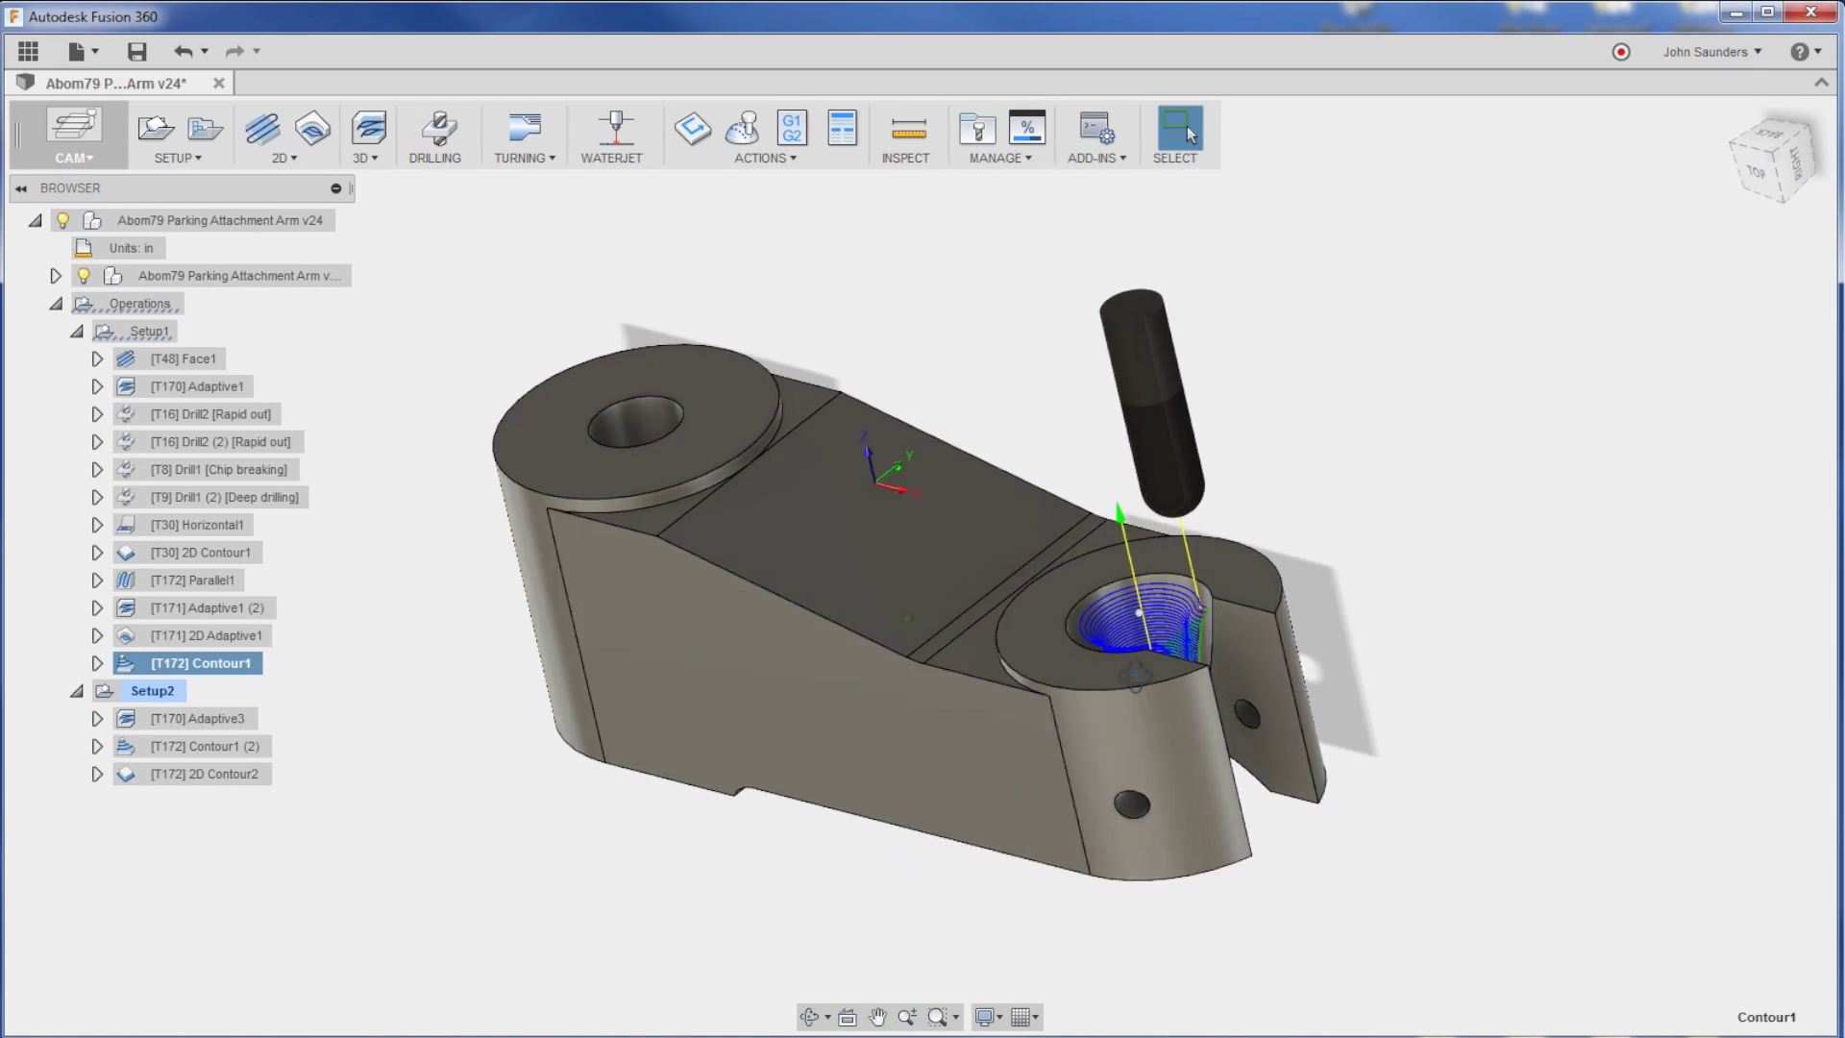
scroll(1166, 653, up, 5)
scroll(1174, 607, down, 4)
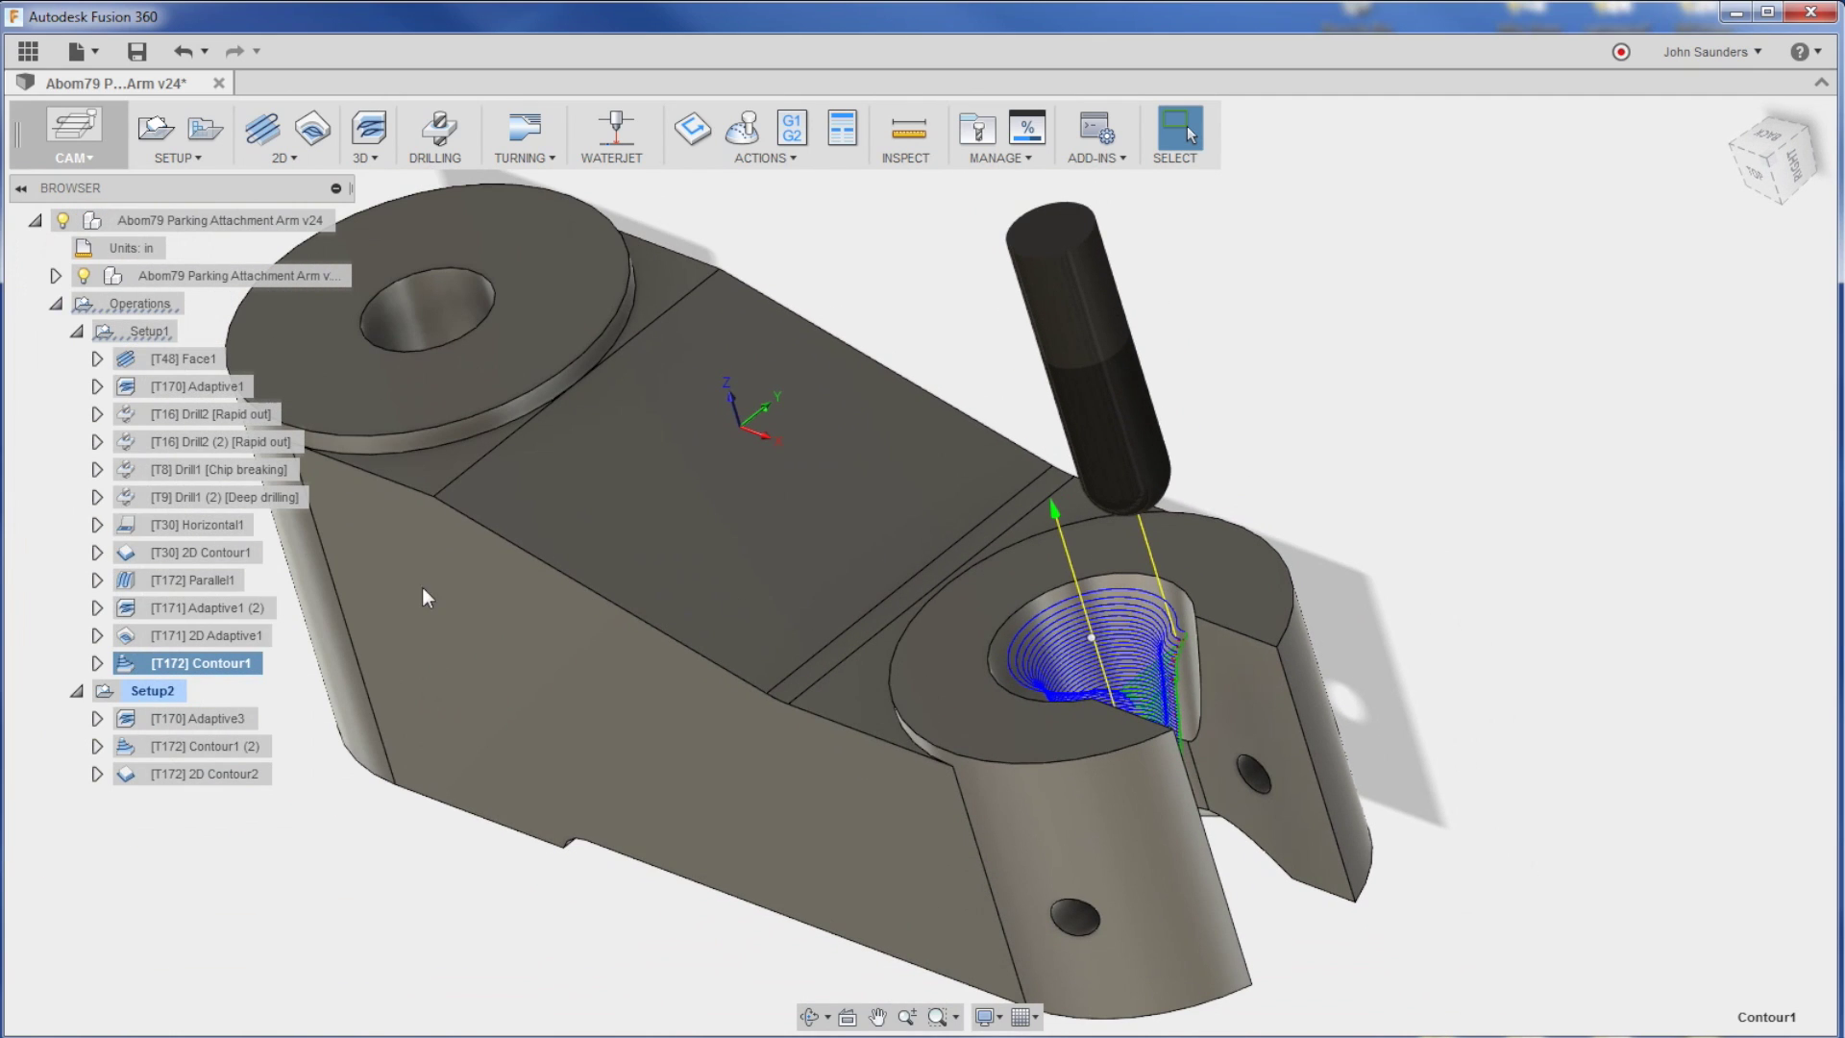
click(175, 578)
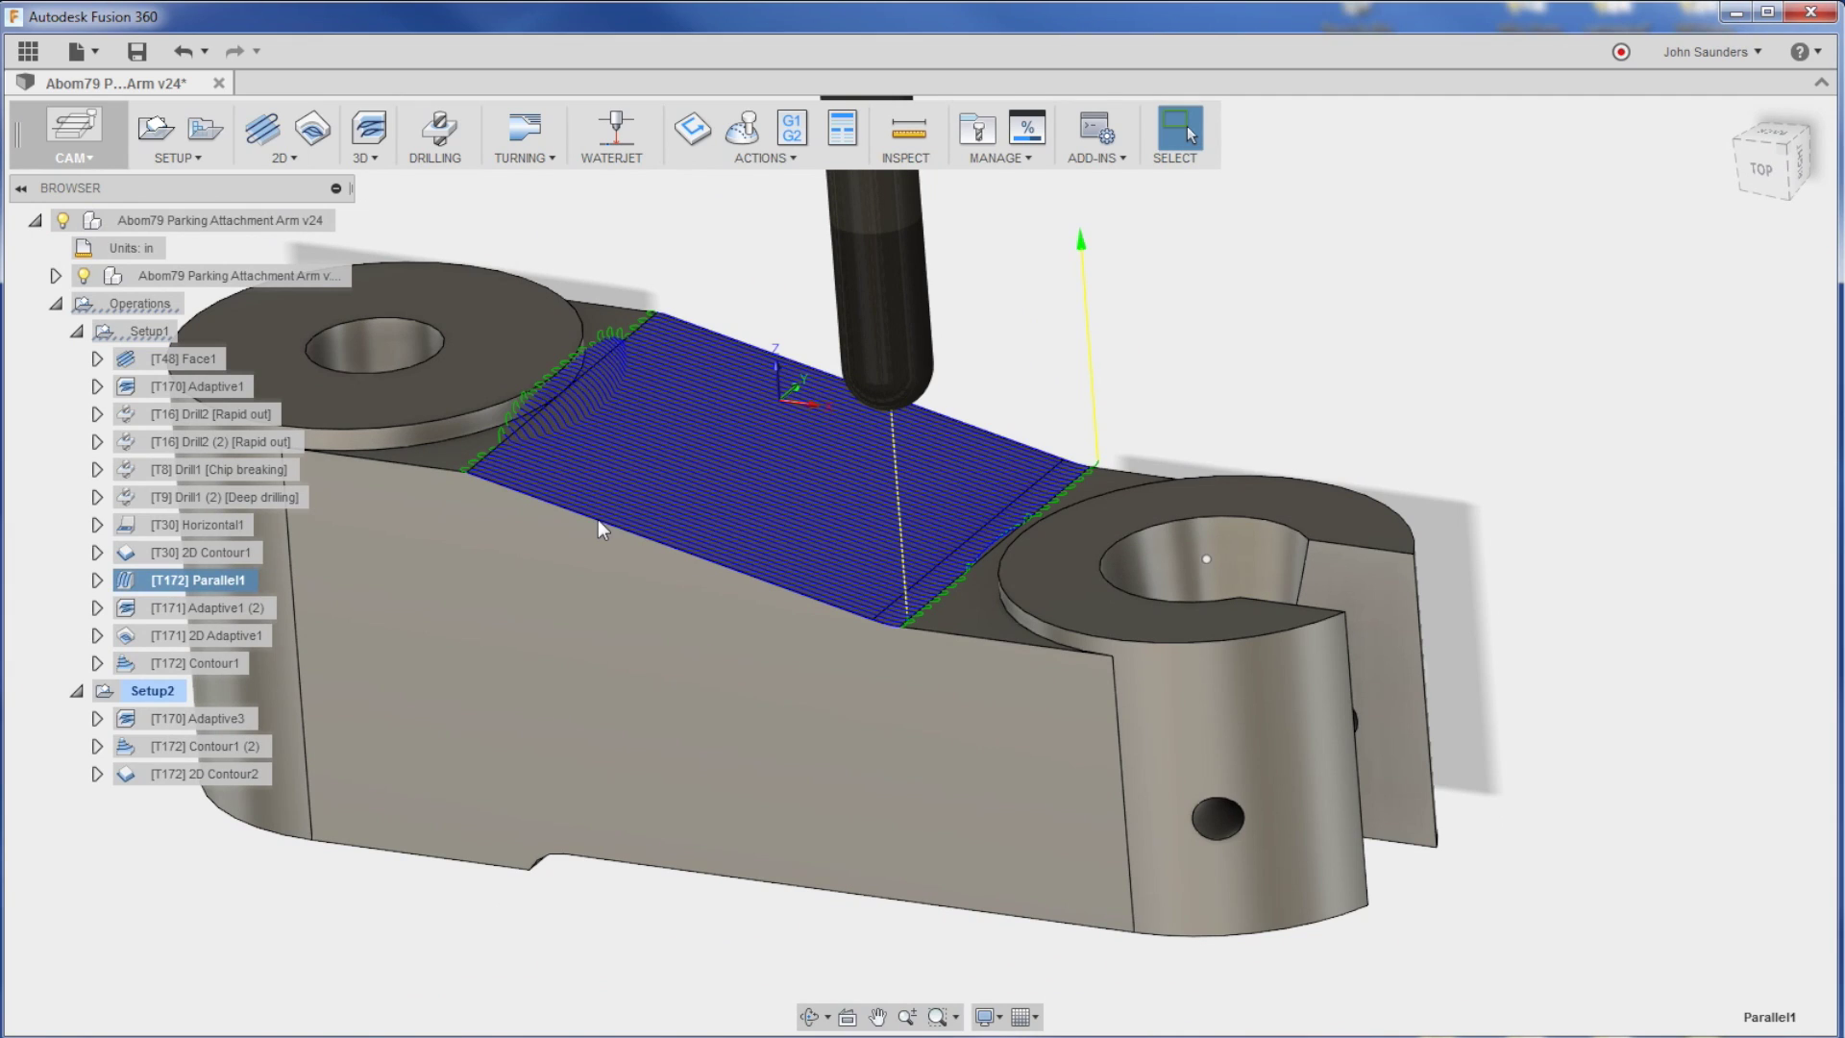
View Parallel1 face-on and side-on, then redisplay and orbit the 2D Contour1 toolpath.
shift+middle_drag(984, 517, 1047, 568)
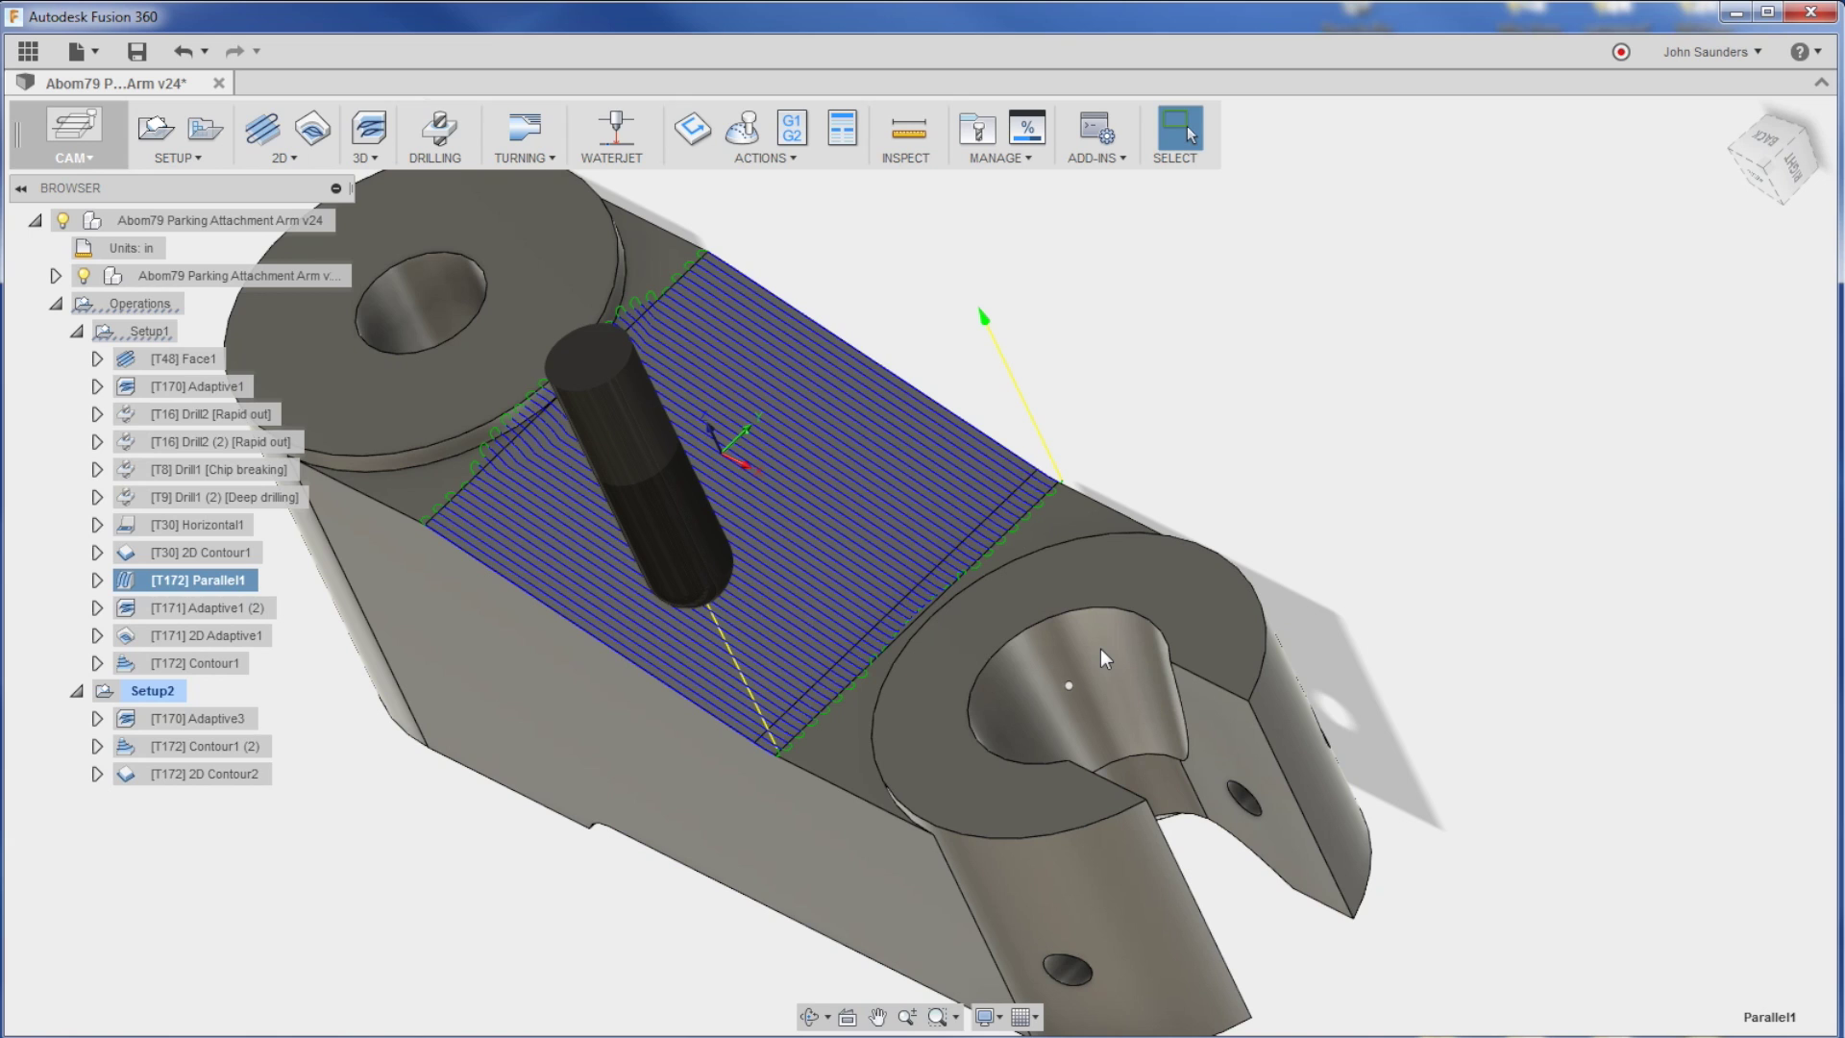
shift+middle_drag(1082, 679, 1158, 565)
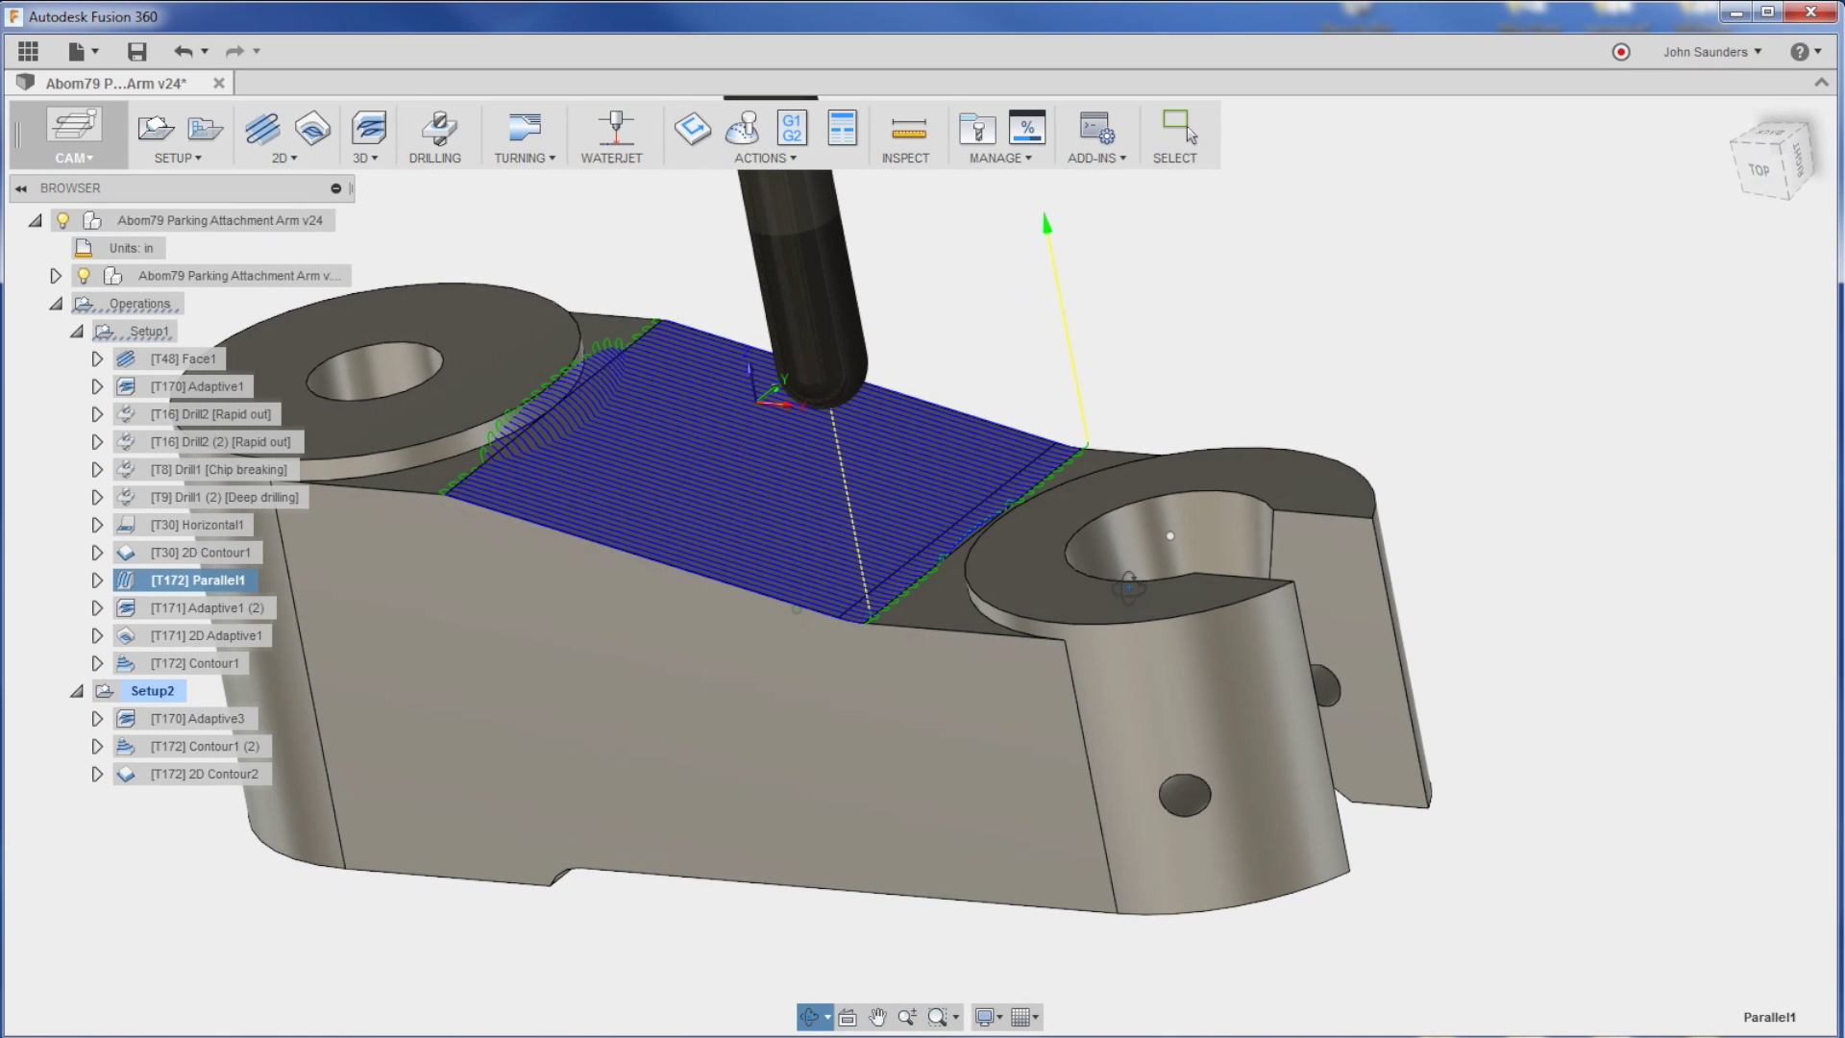
click(215, 553)
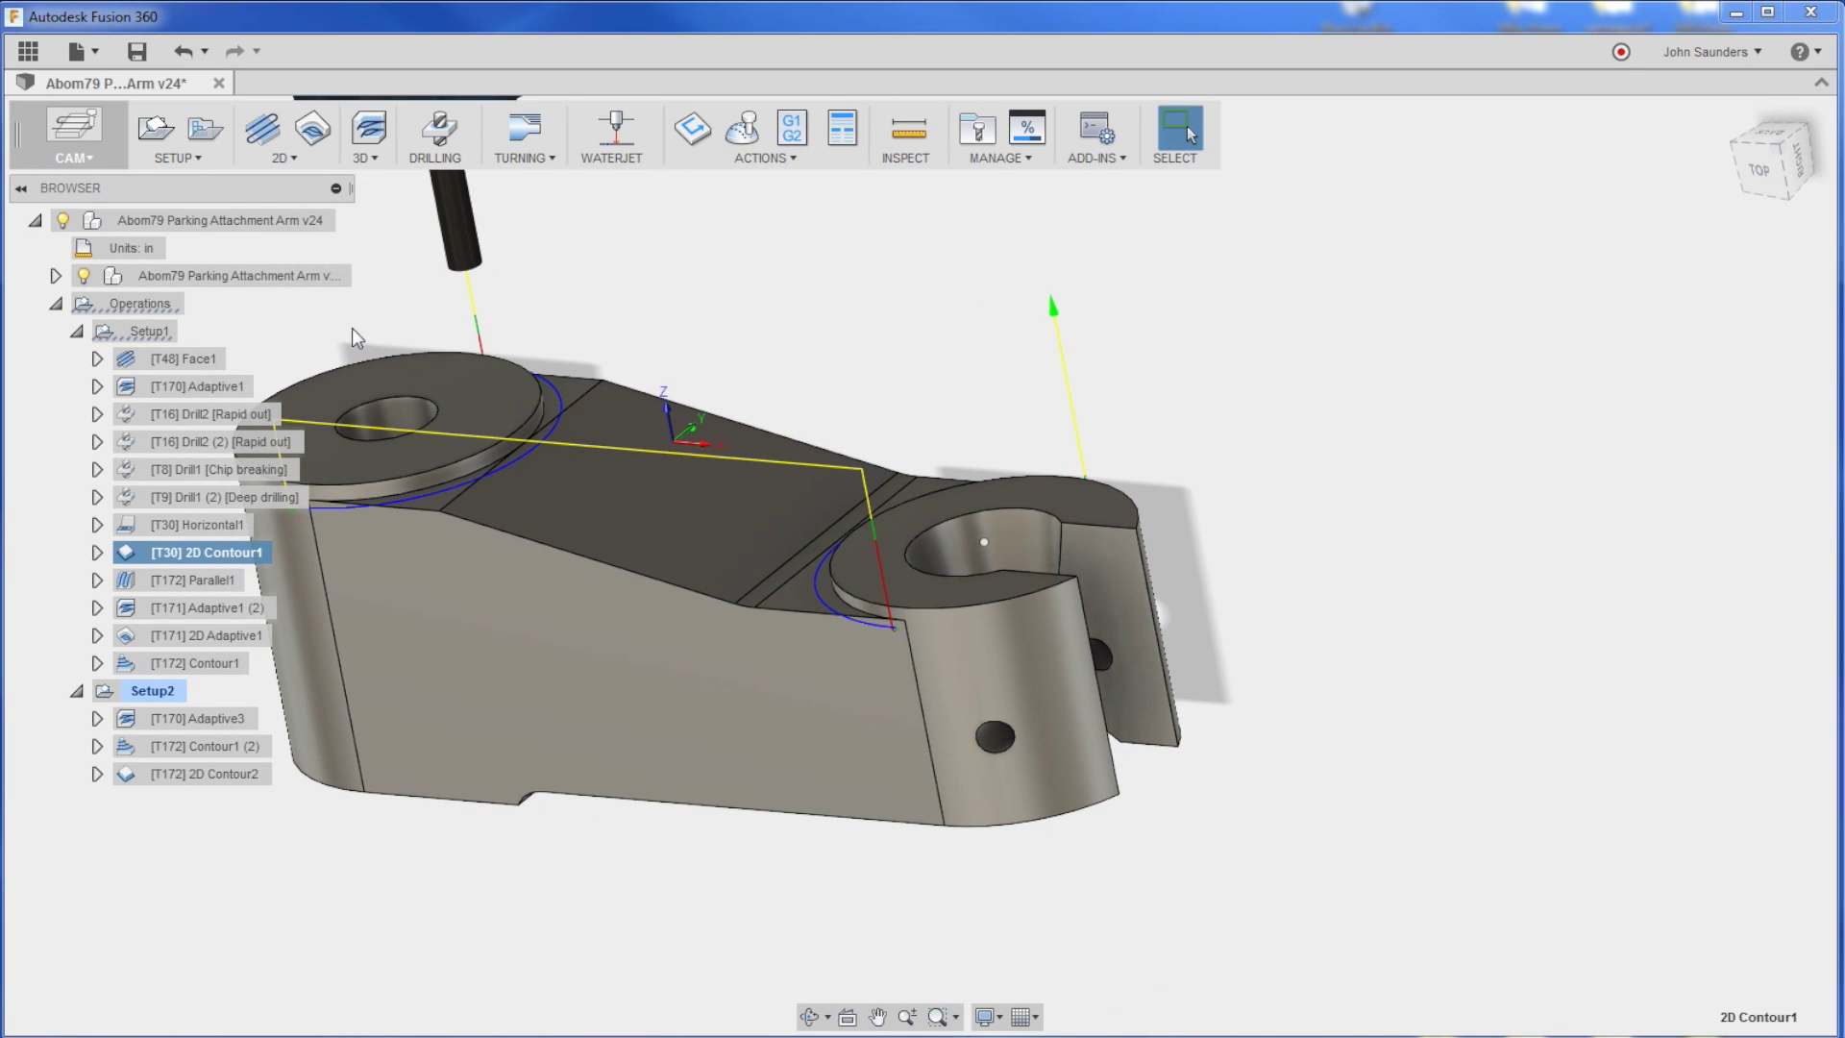
shift+middle_drag(585, 344, 770, 342)
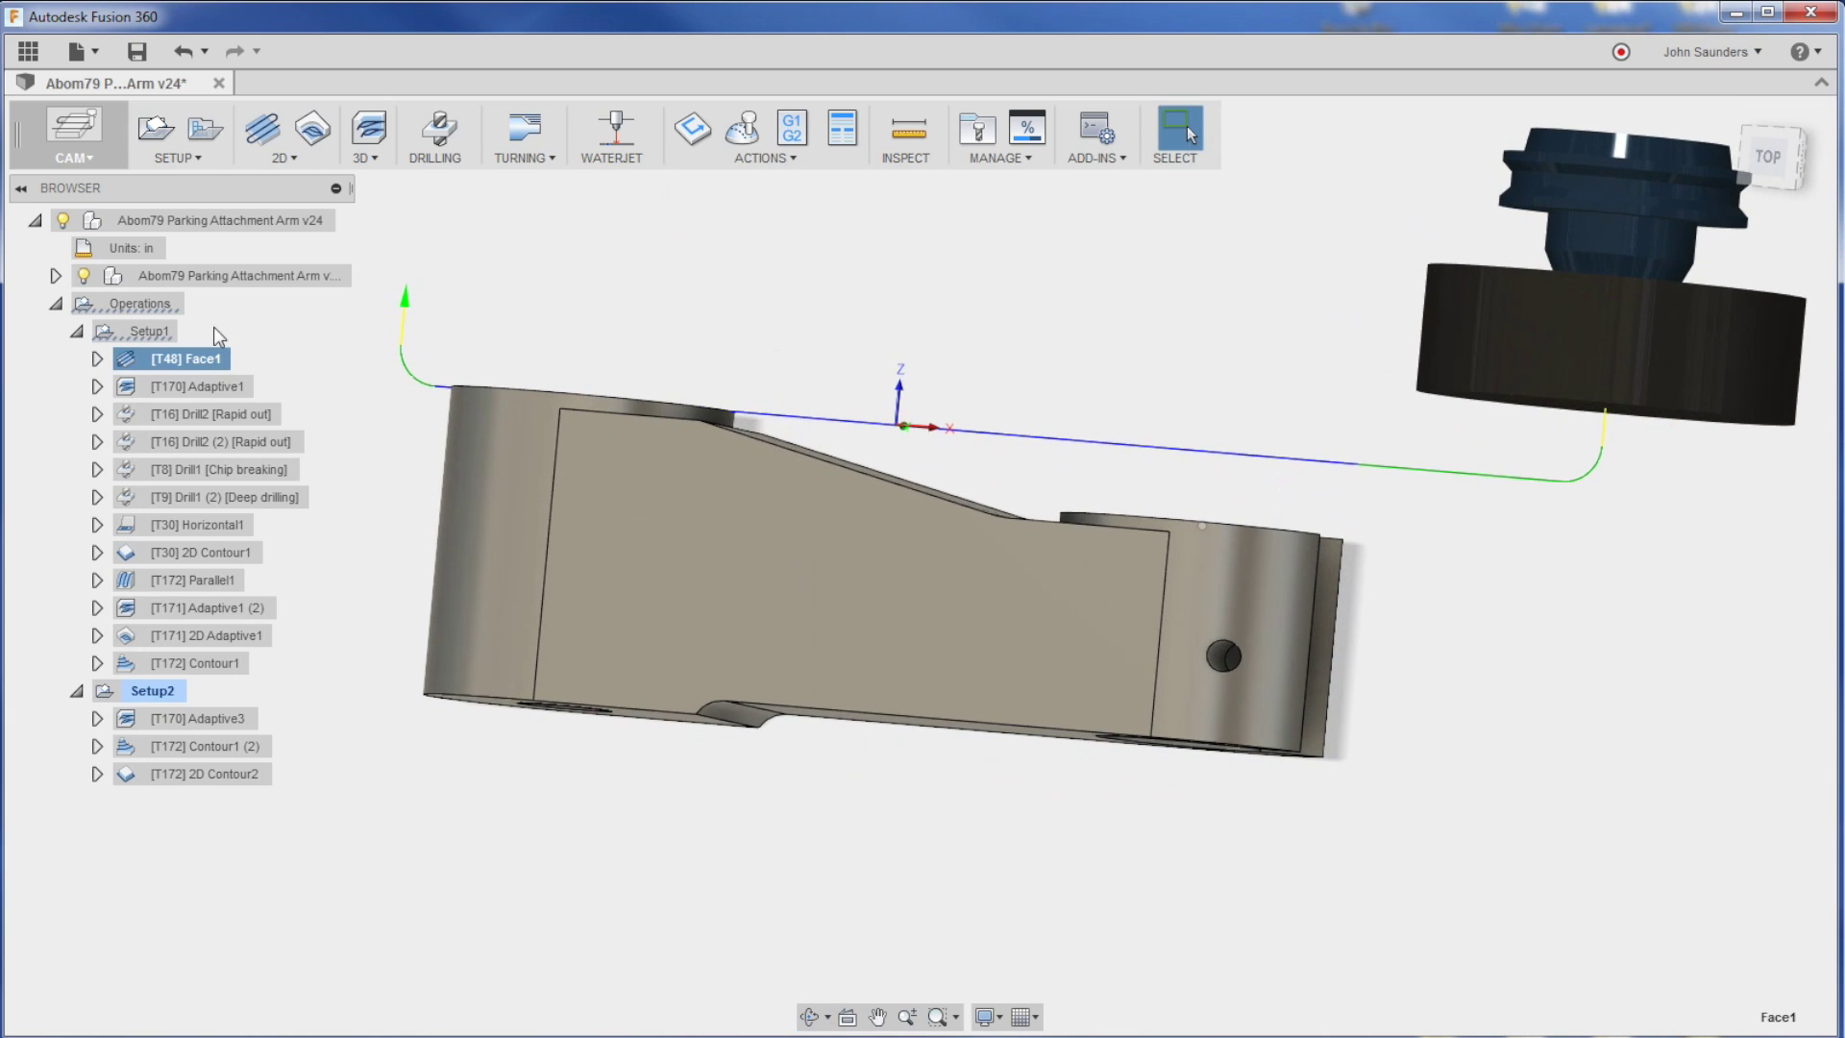
Show Setup1's stock box and view it from the side and top.
click(139, 331)
right_click(1536, 238)
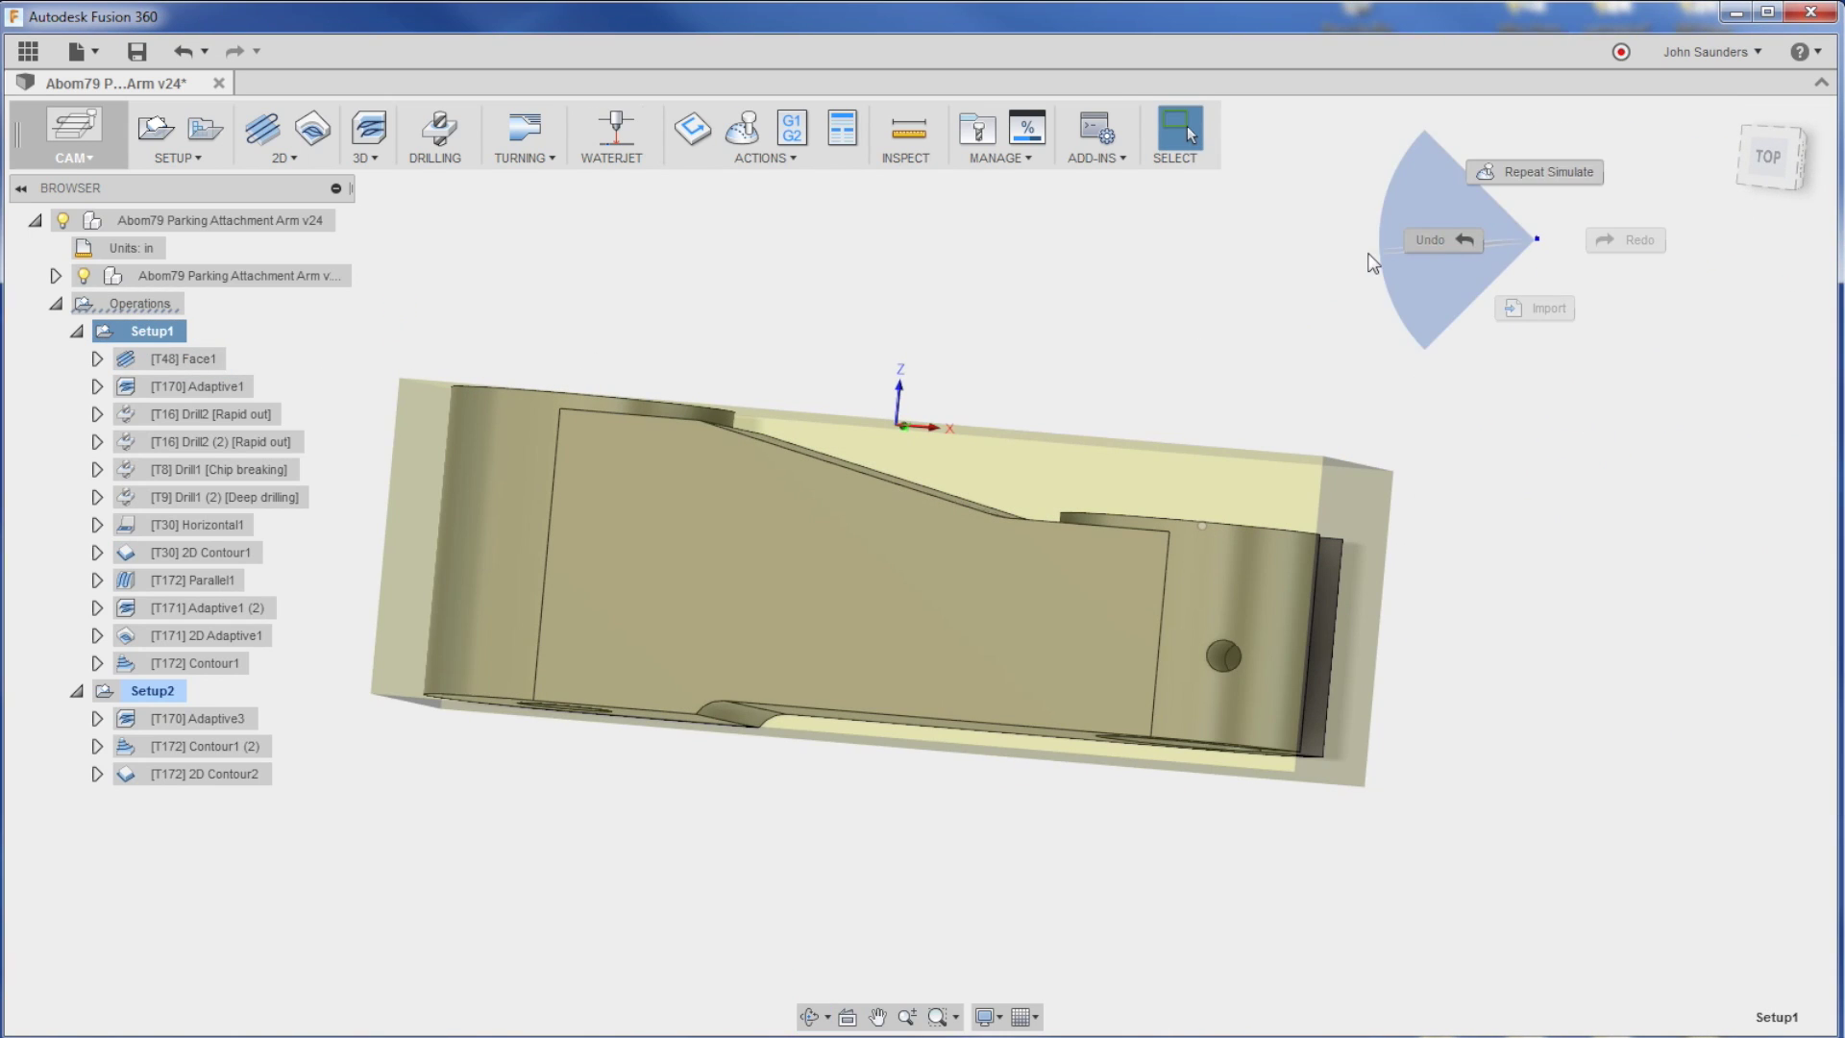
click(1771, 168)
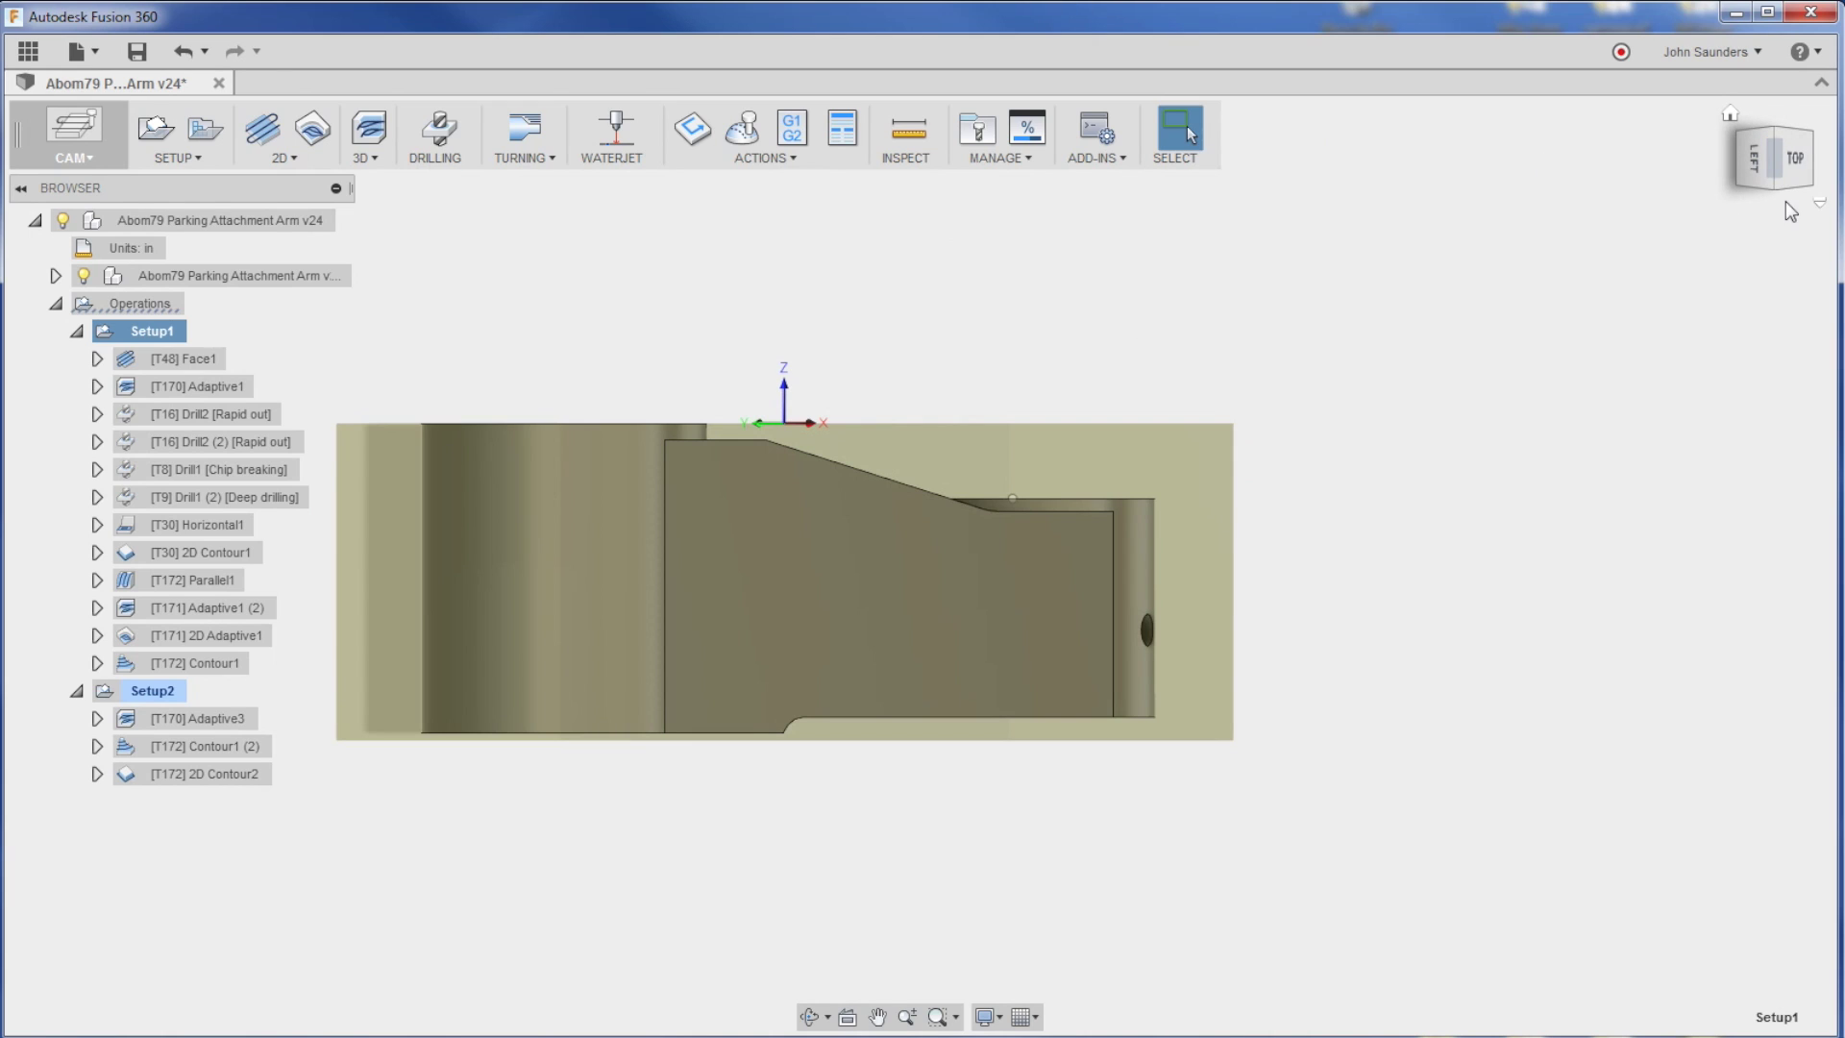
click(1790, 171)
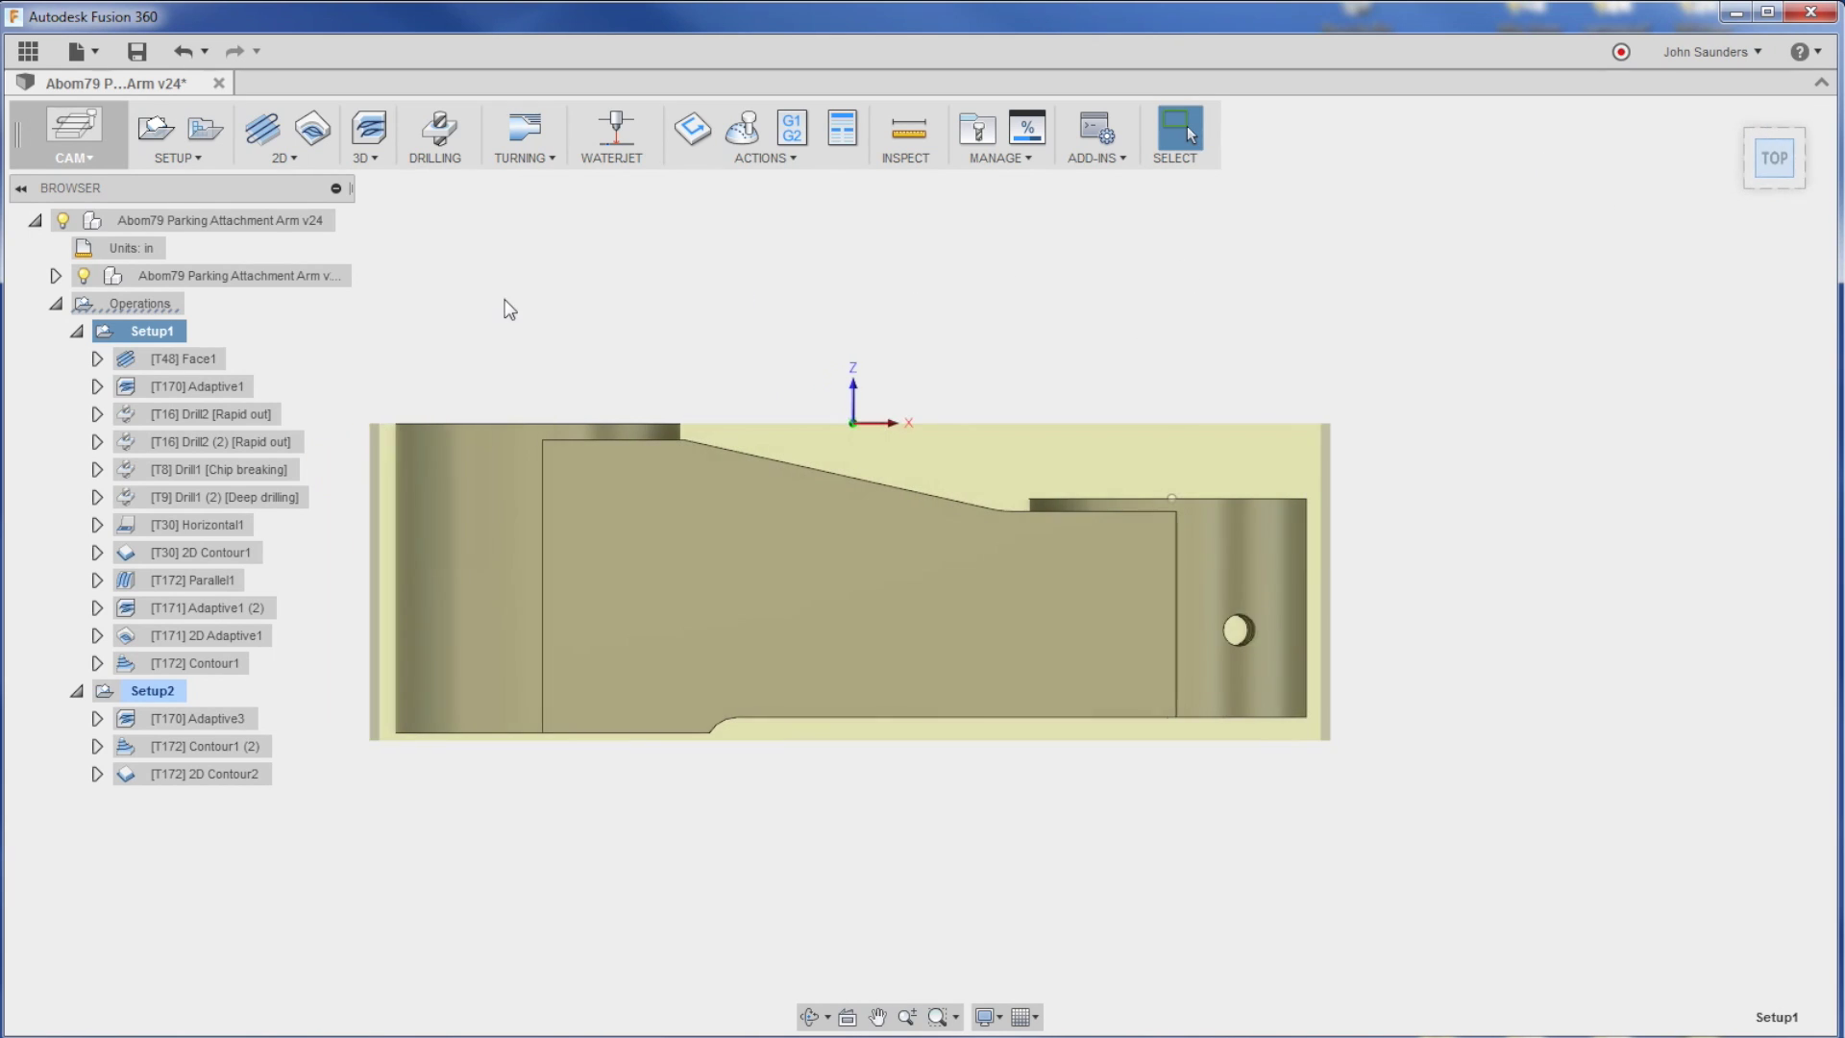
Edit Setup1 and review its fixed 7.5 × 2.5 × 2.5 in stock from angled and top views.
right_click(138, 330)
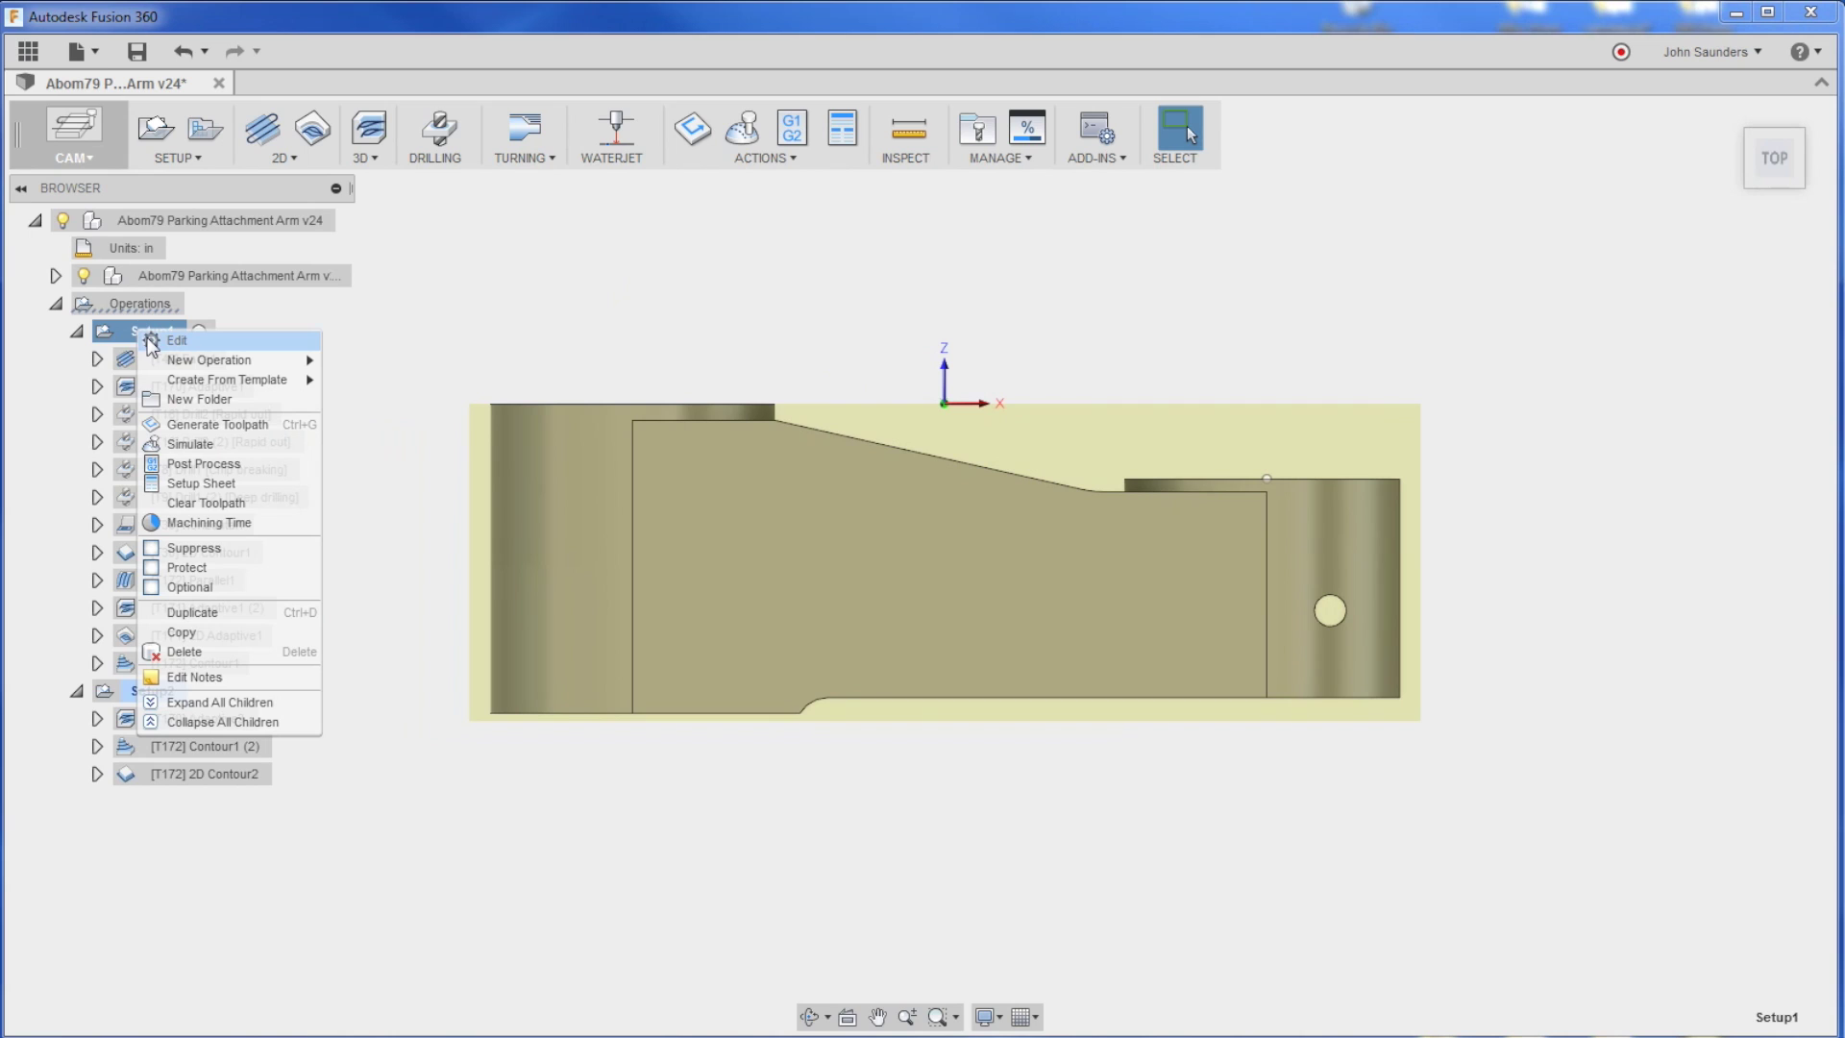
click(171, 342)
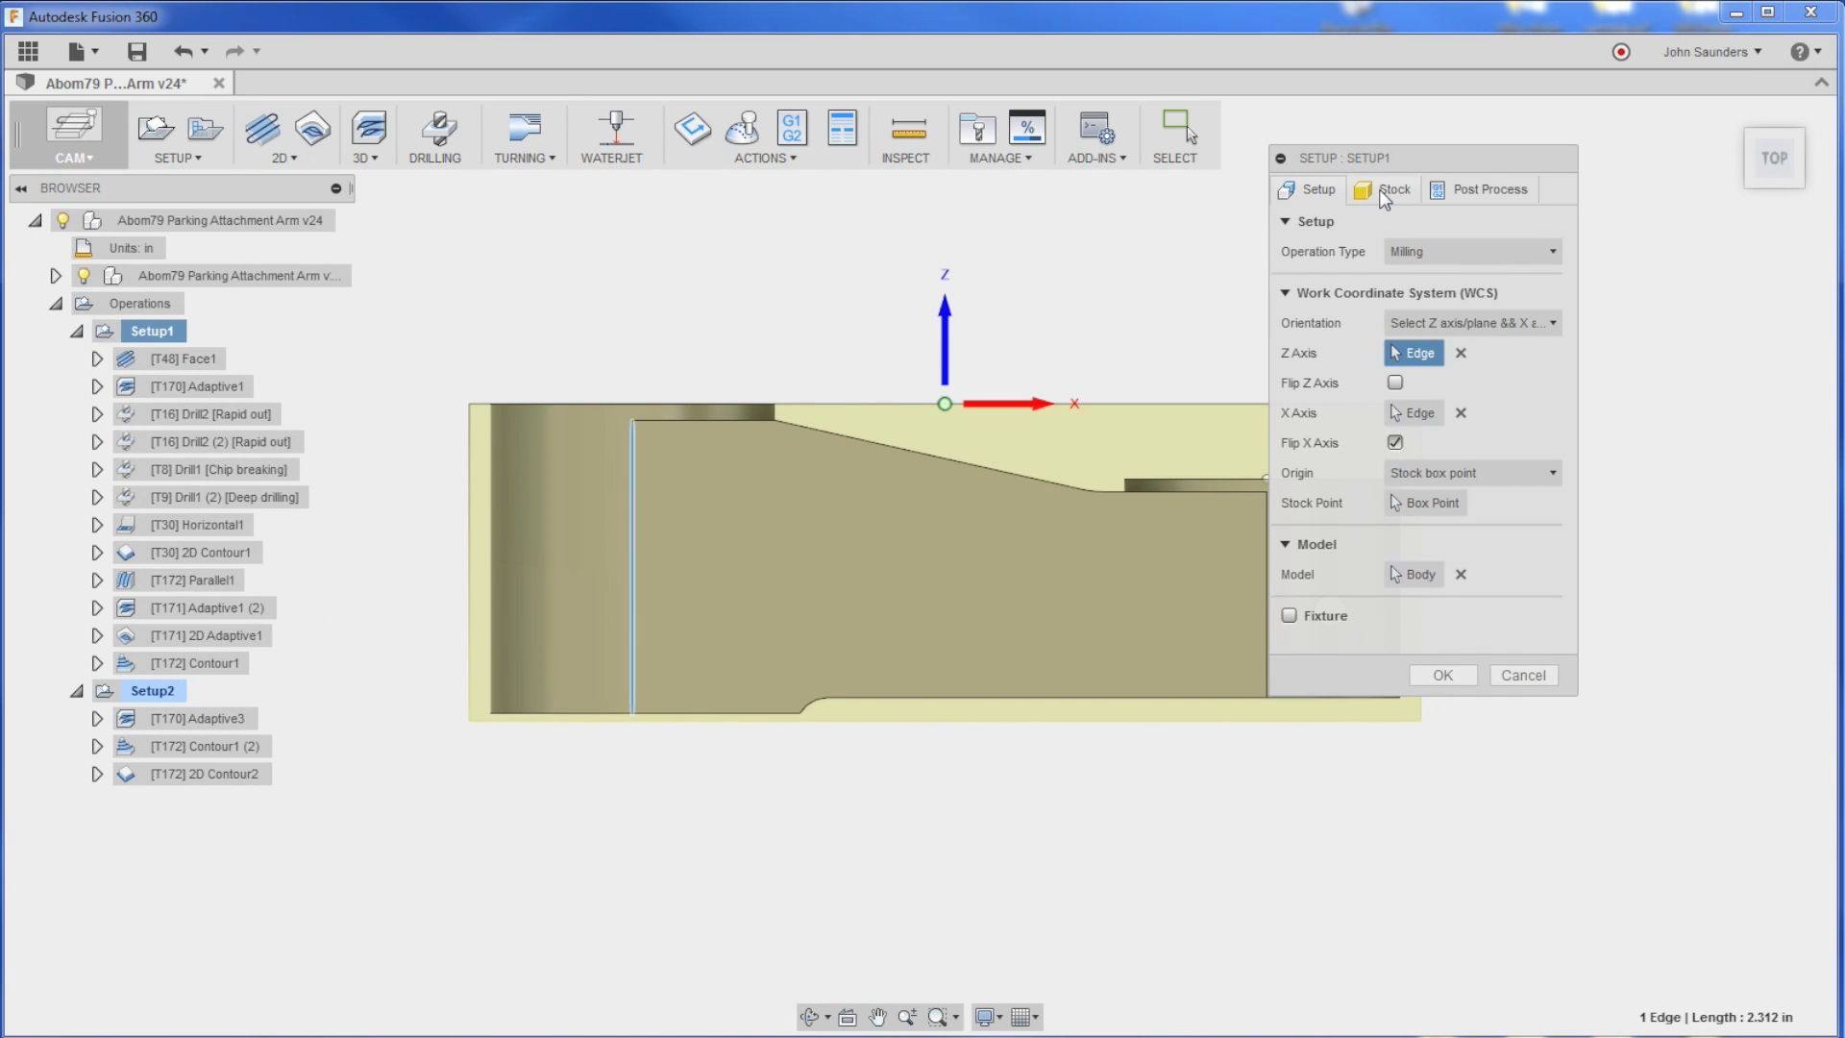
drag(1385, 170, 1290, 237)
click(1303, 256)
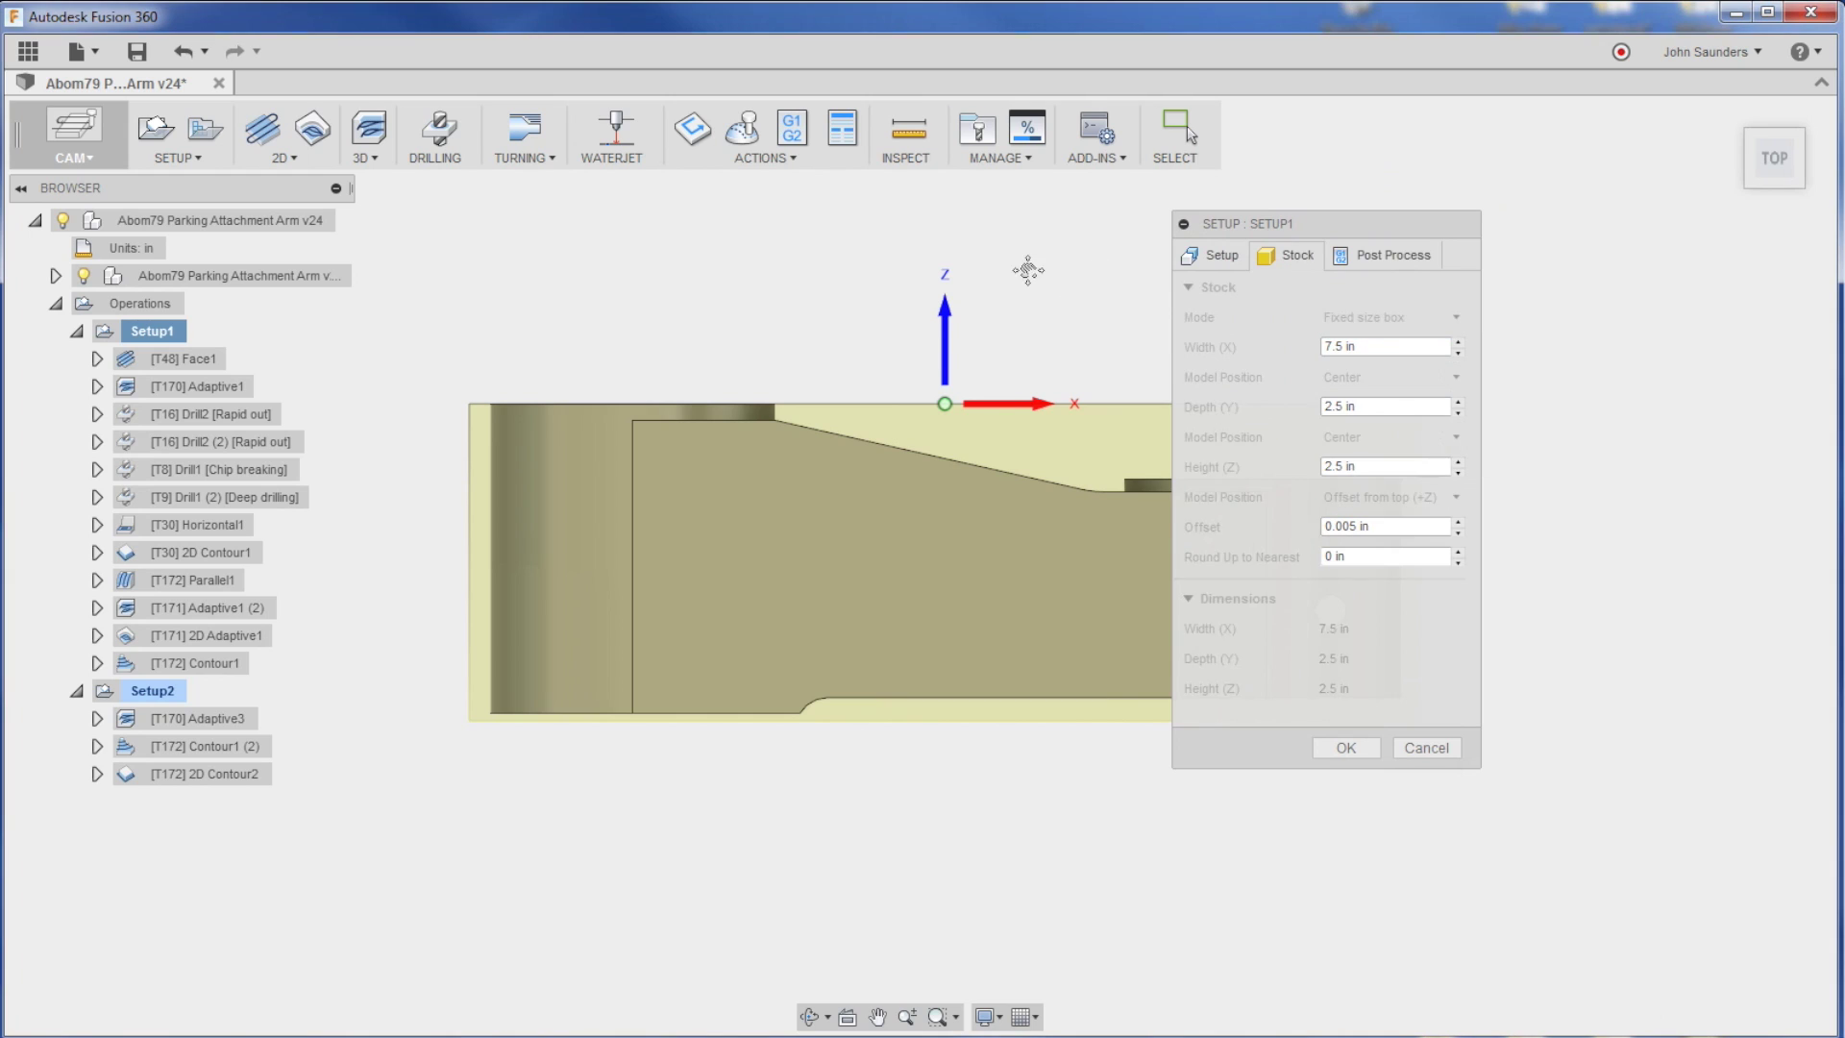
shift+middle_drag(898, 404, 1017, 288)
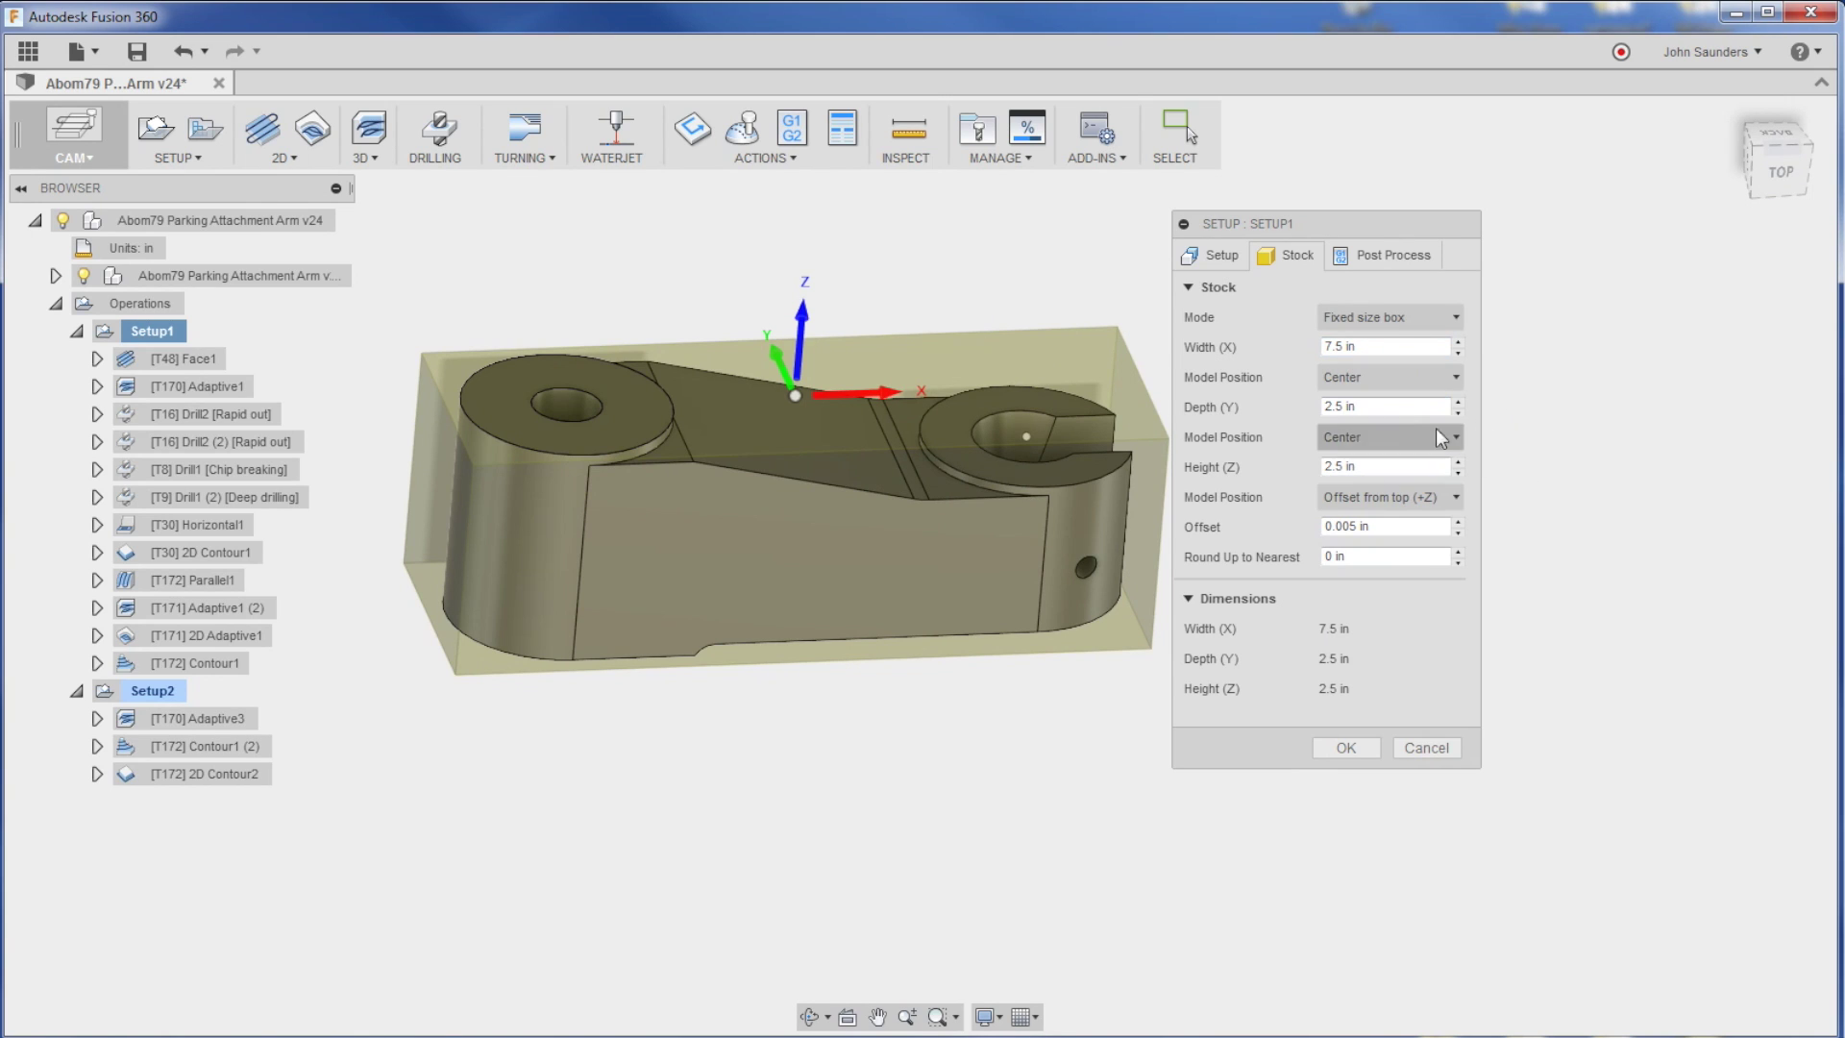
click(1782, 173)
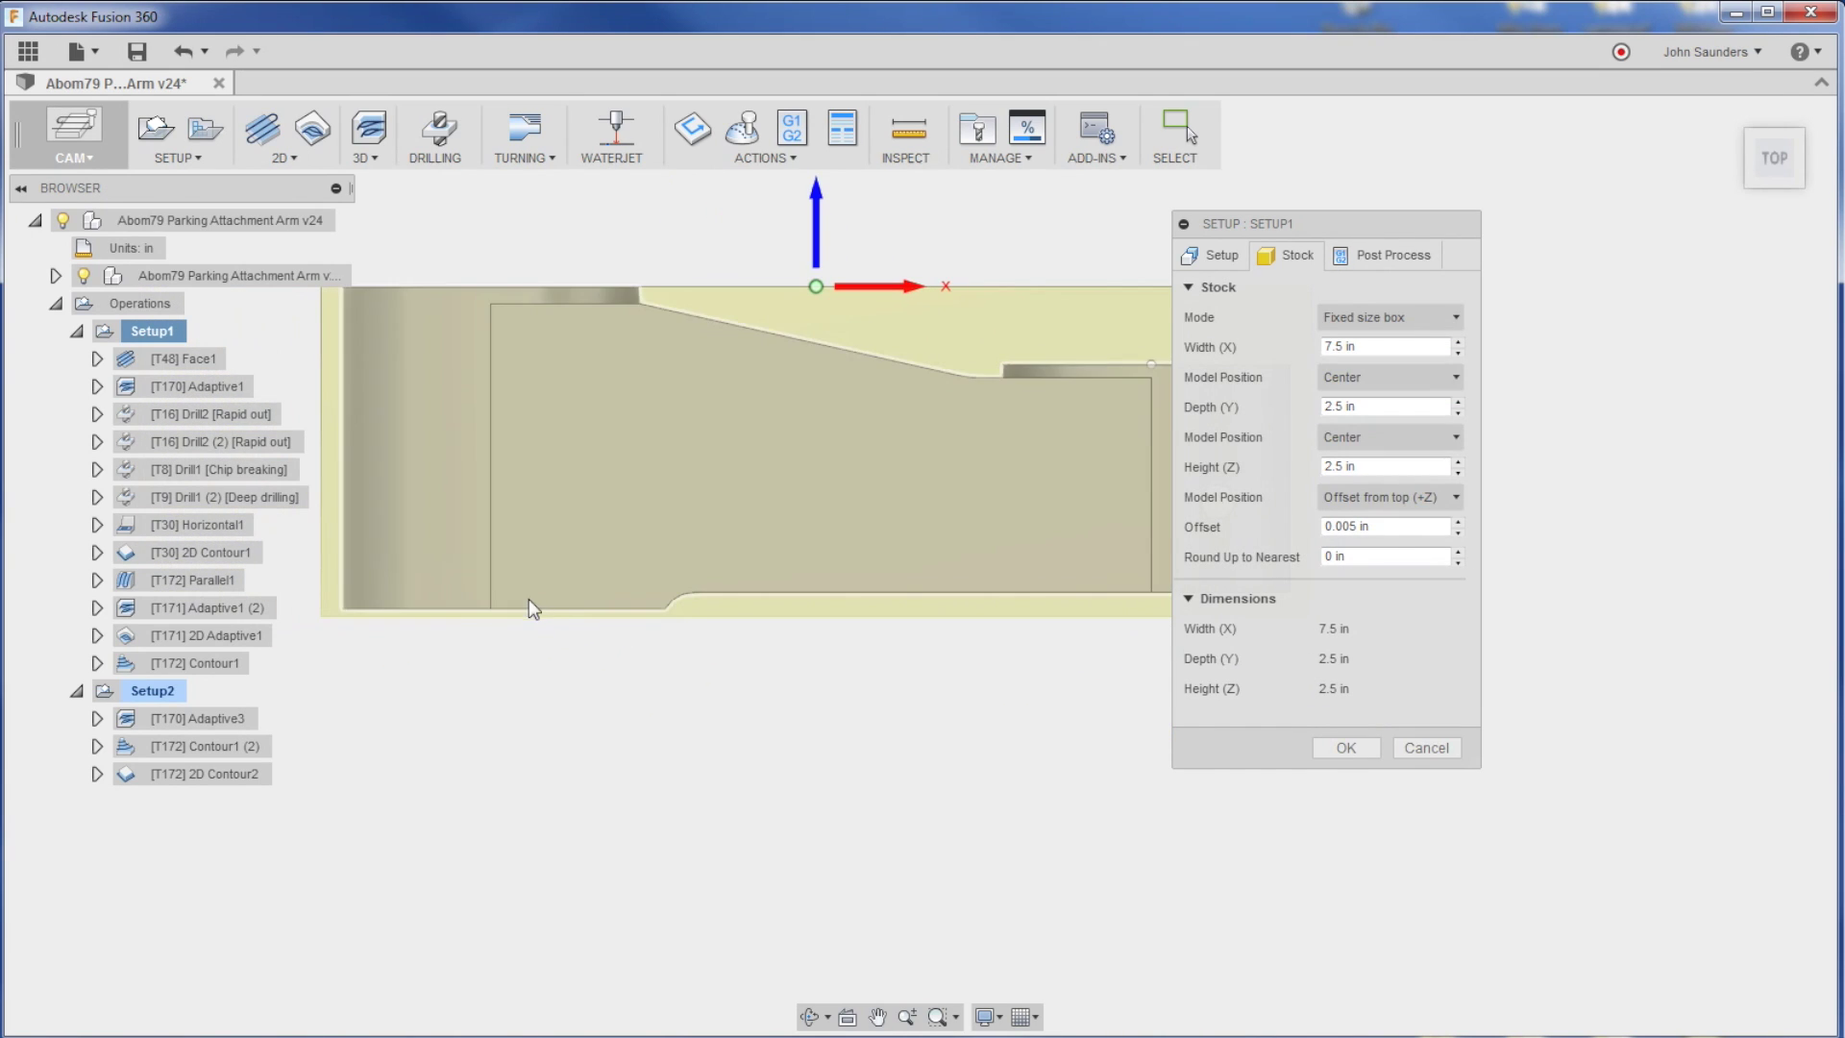
scroll(482, 289, up, 12)
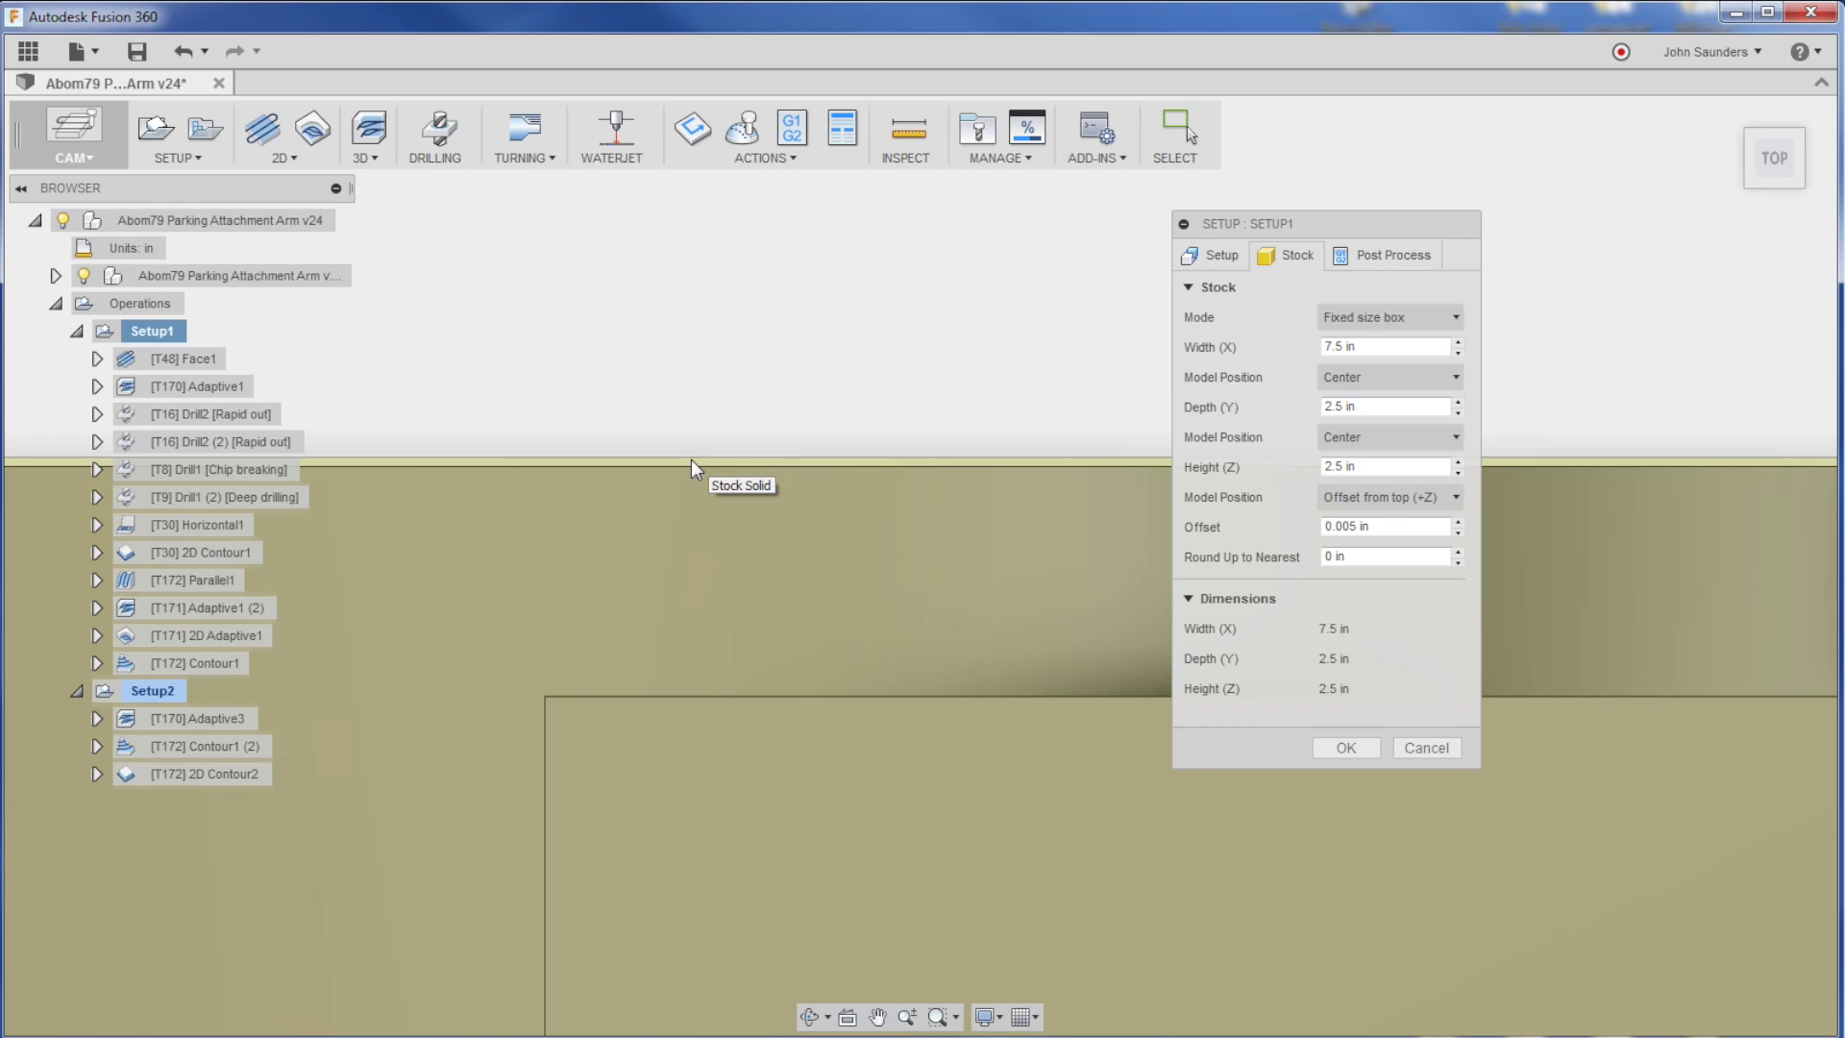
scroll(690, 460, down, 4)
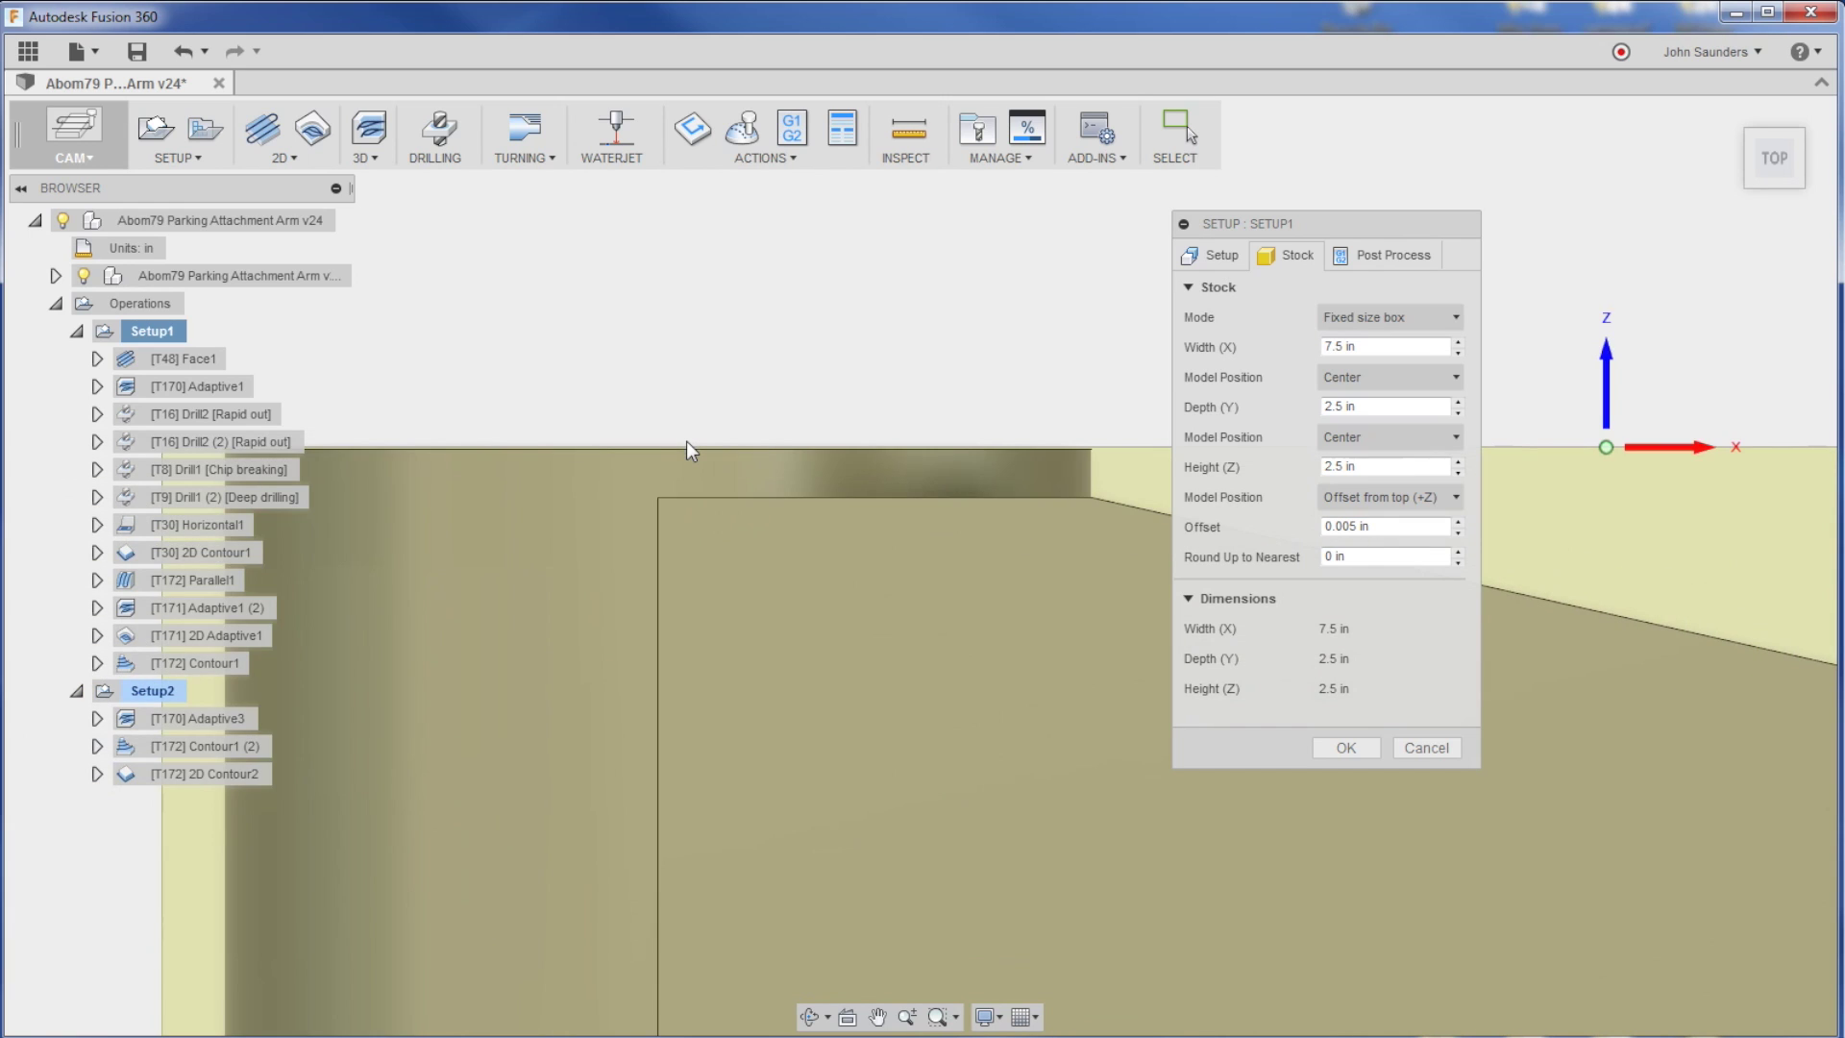
Check the stock from the left and angled views, then accept the Setup1 settings.
shift+middle_drag(877, 346, 716, 383)
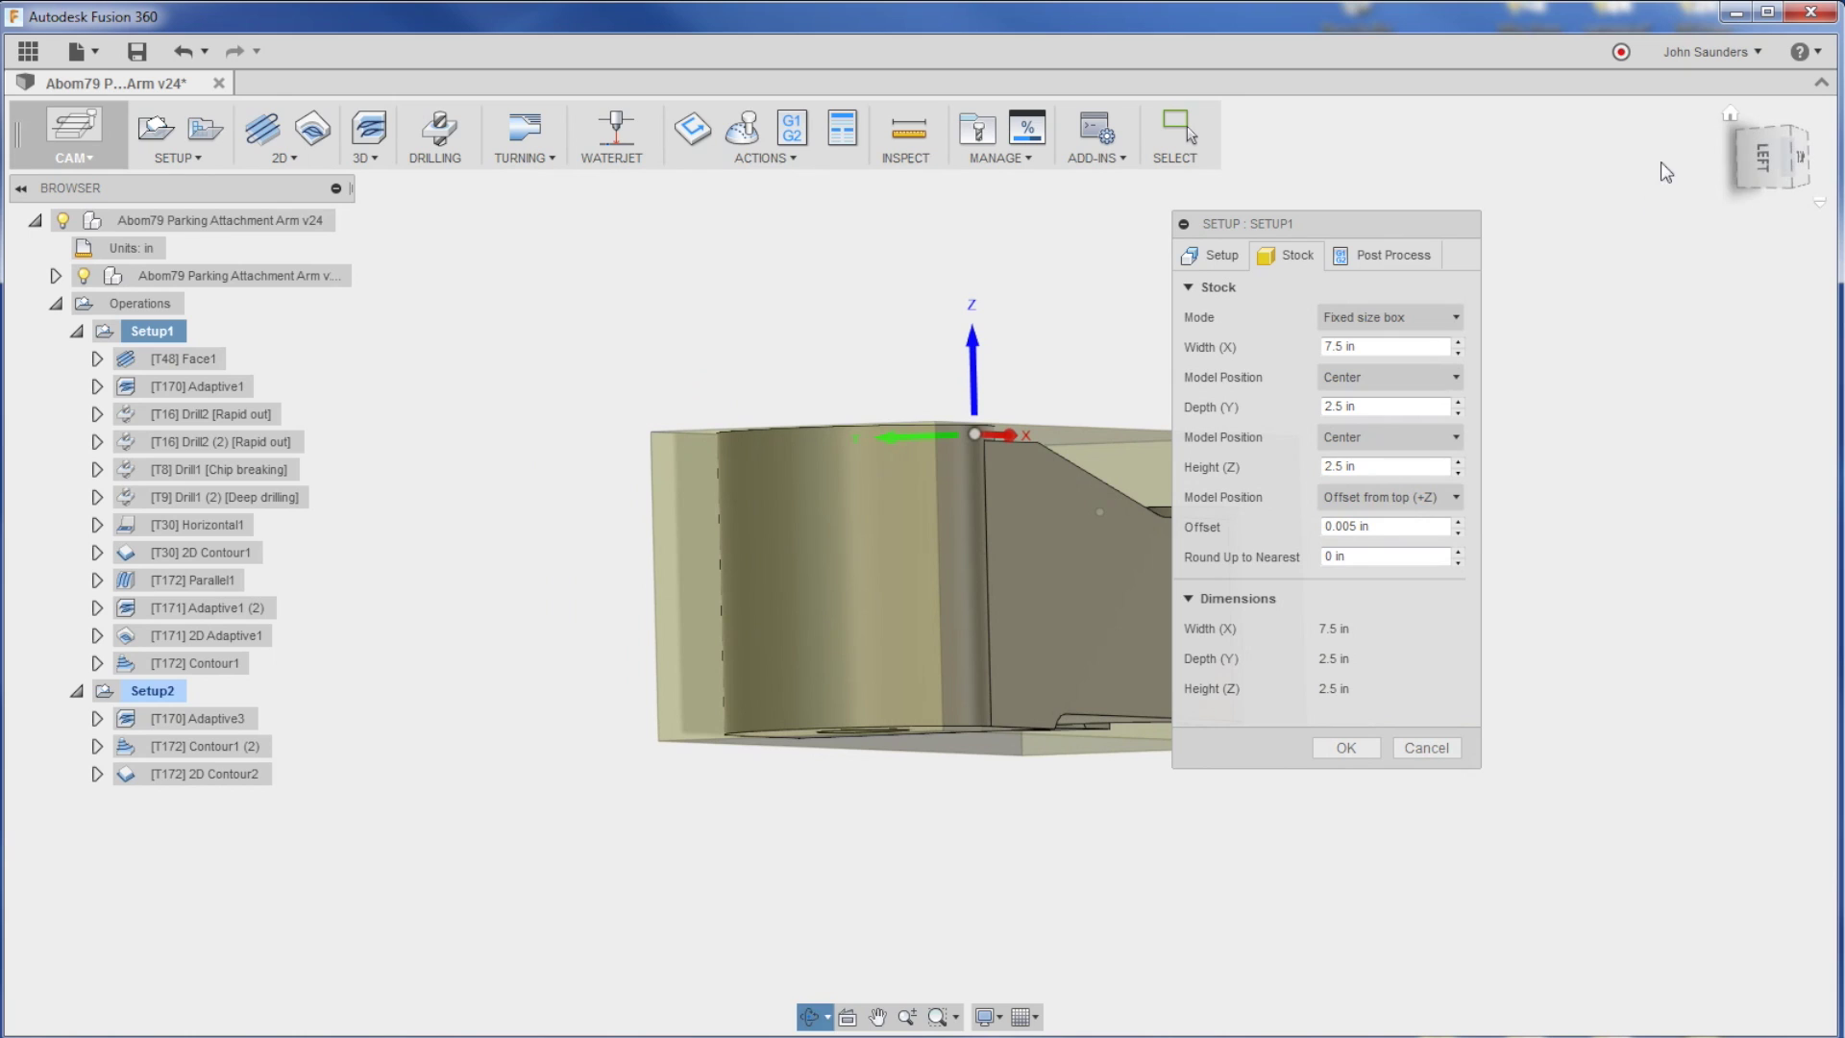
click(1766, 161)
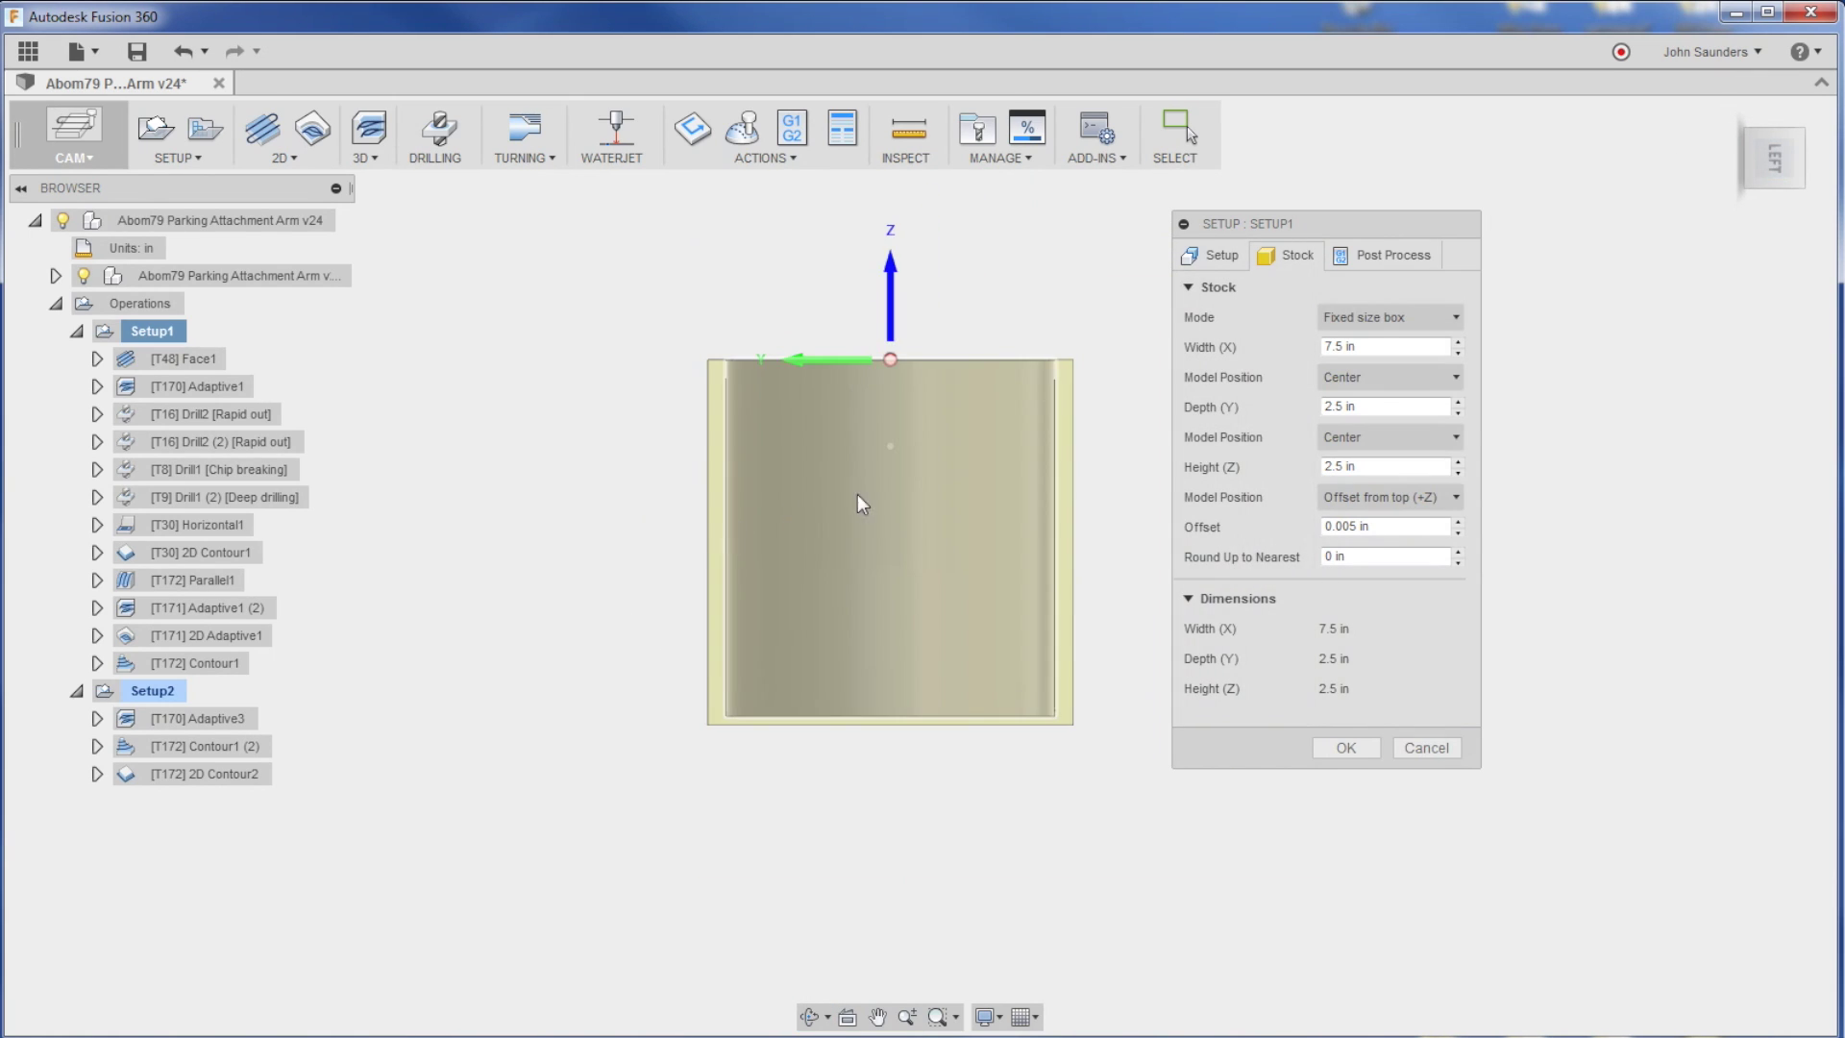
middle_drag(857, 494, 752, 509)
scroll(893, 458, up, 1)
scroll(563, 448, up, 2)
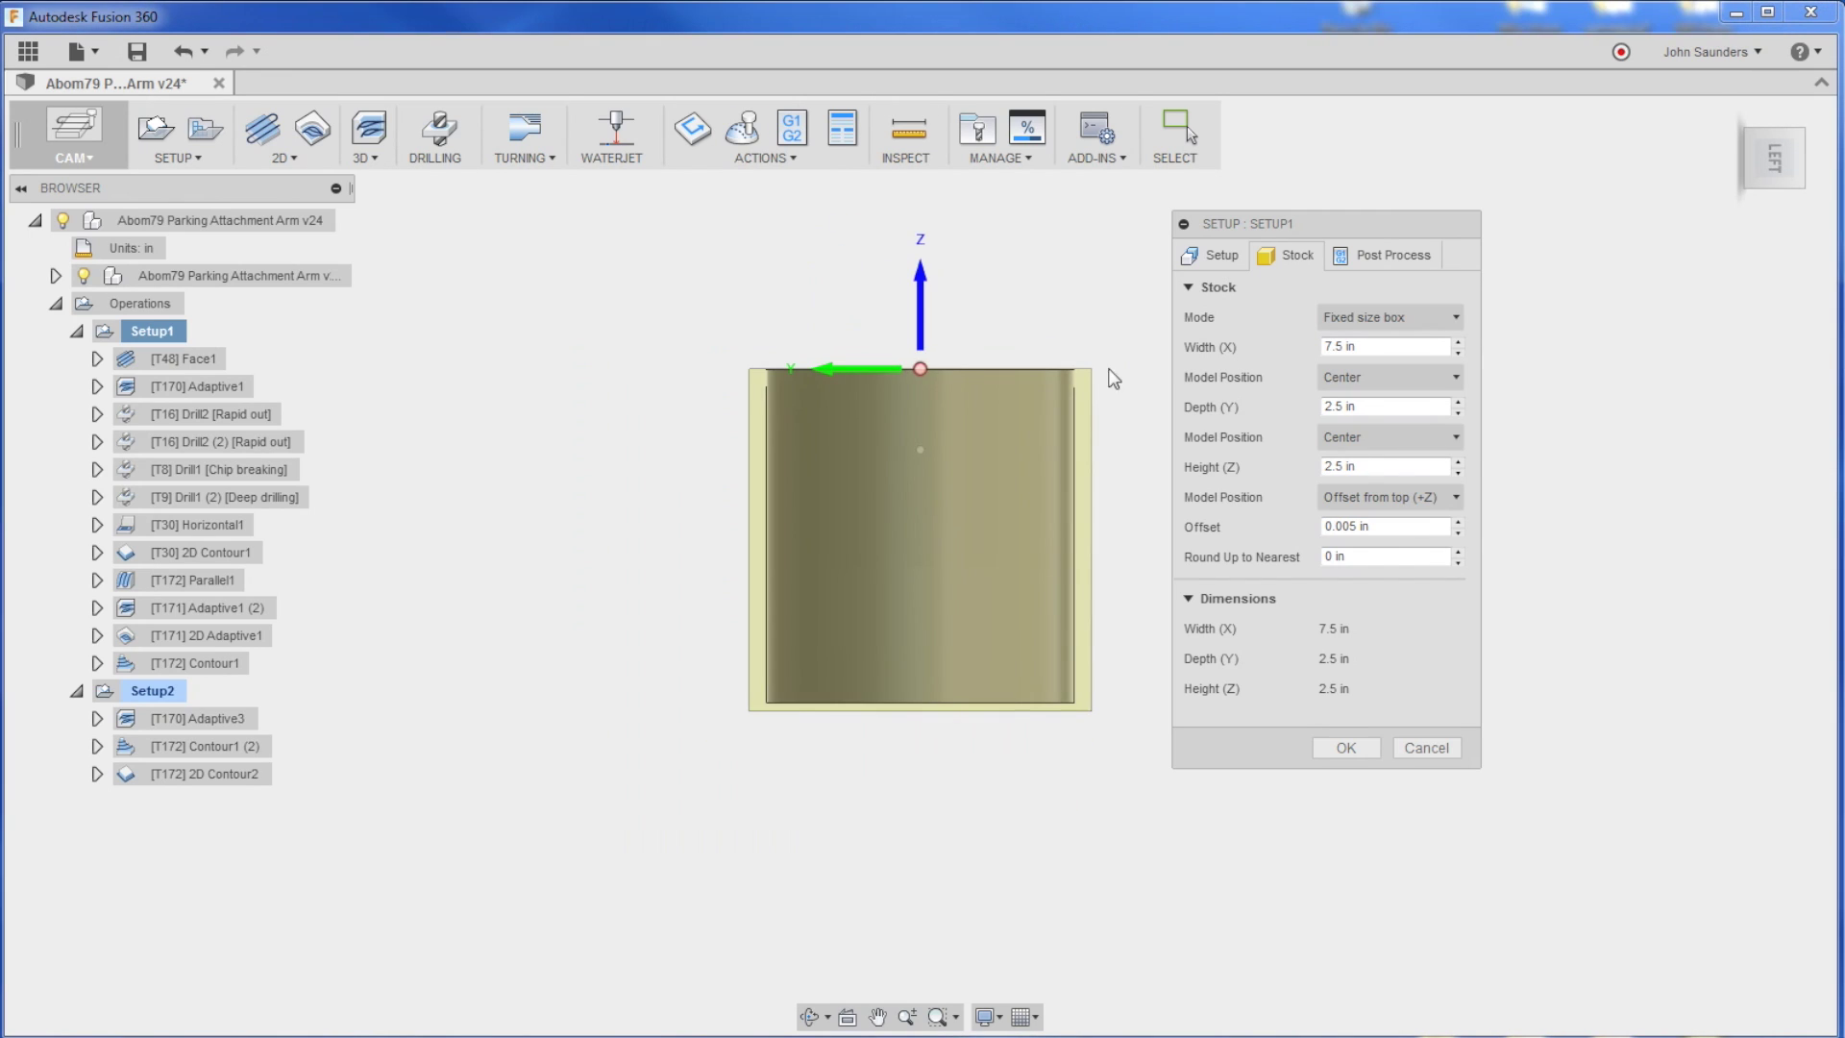
shift+middle_drag(1108, 375, 769, 499)
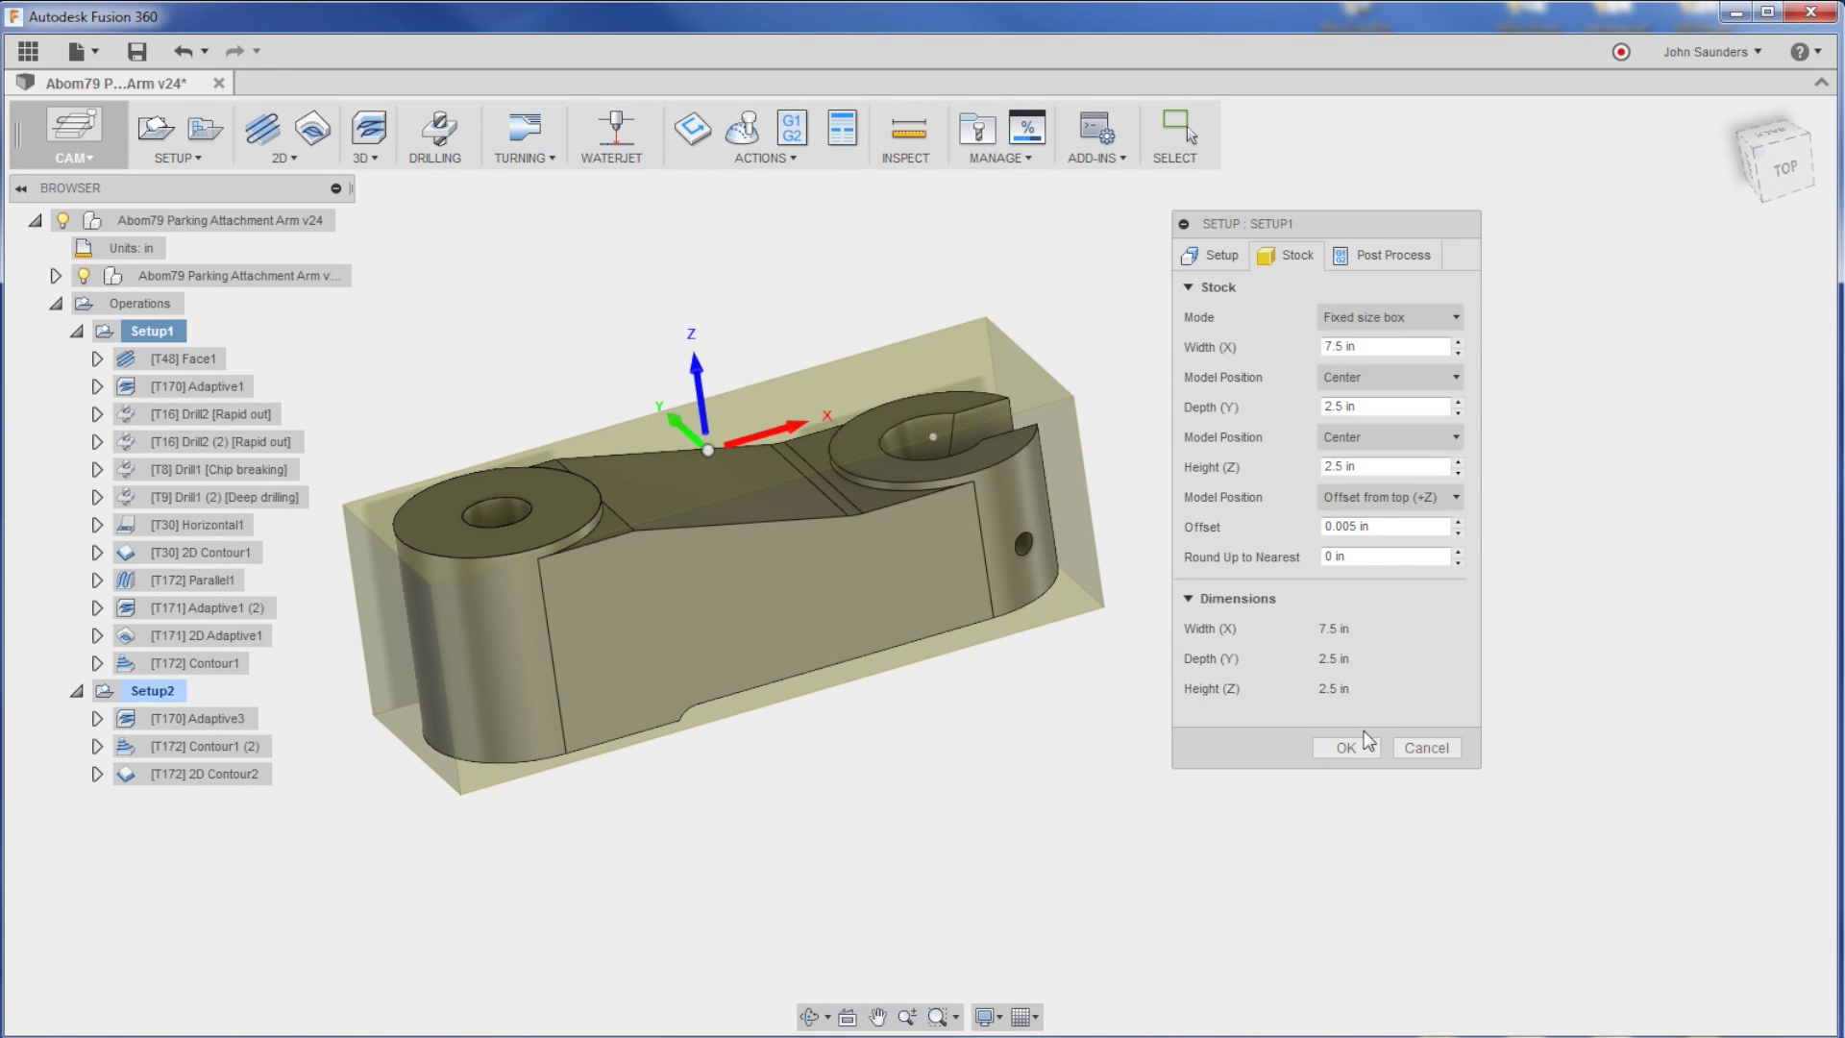
click(1364, 741)
Regenerate Setup1's outdated toolpaths with Ctrl+G and display Adaptive1.
key(ctrl+g)
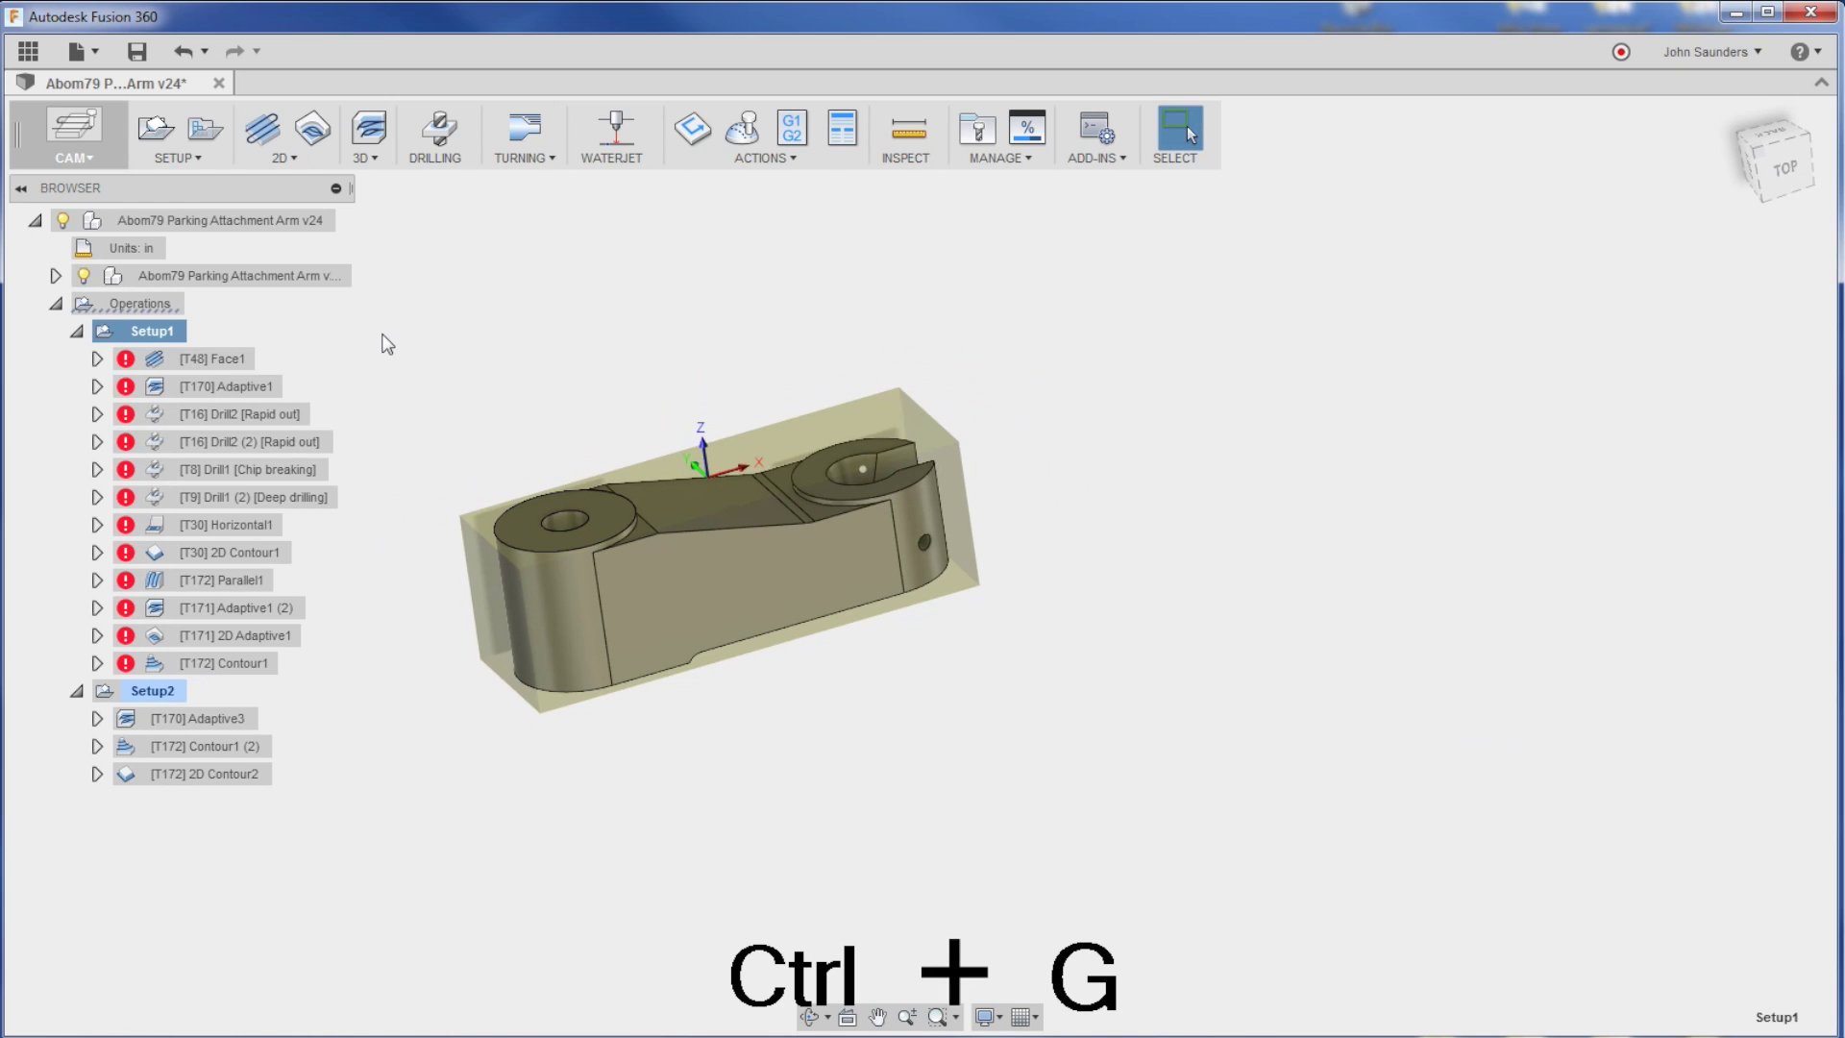
middle_drag(675, 342, 800, 367)
scroll(804, 412, up, 2)
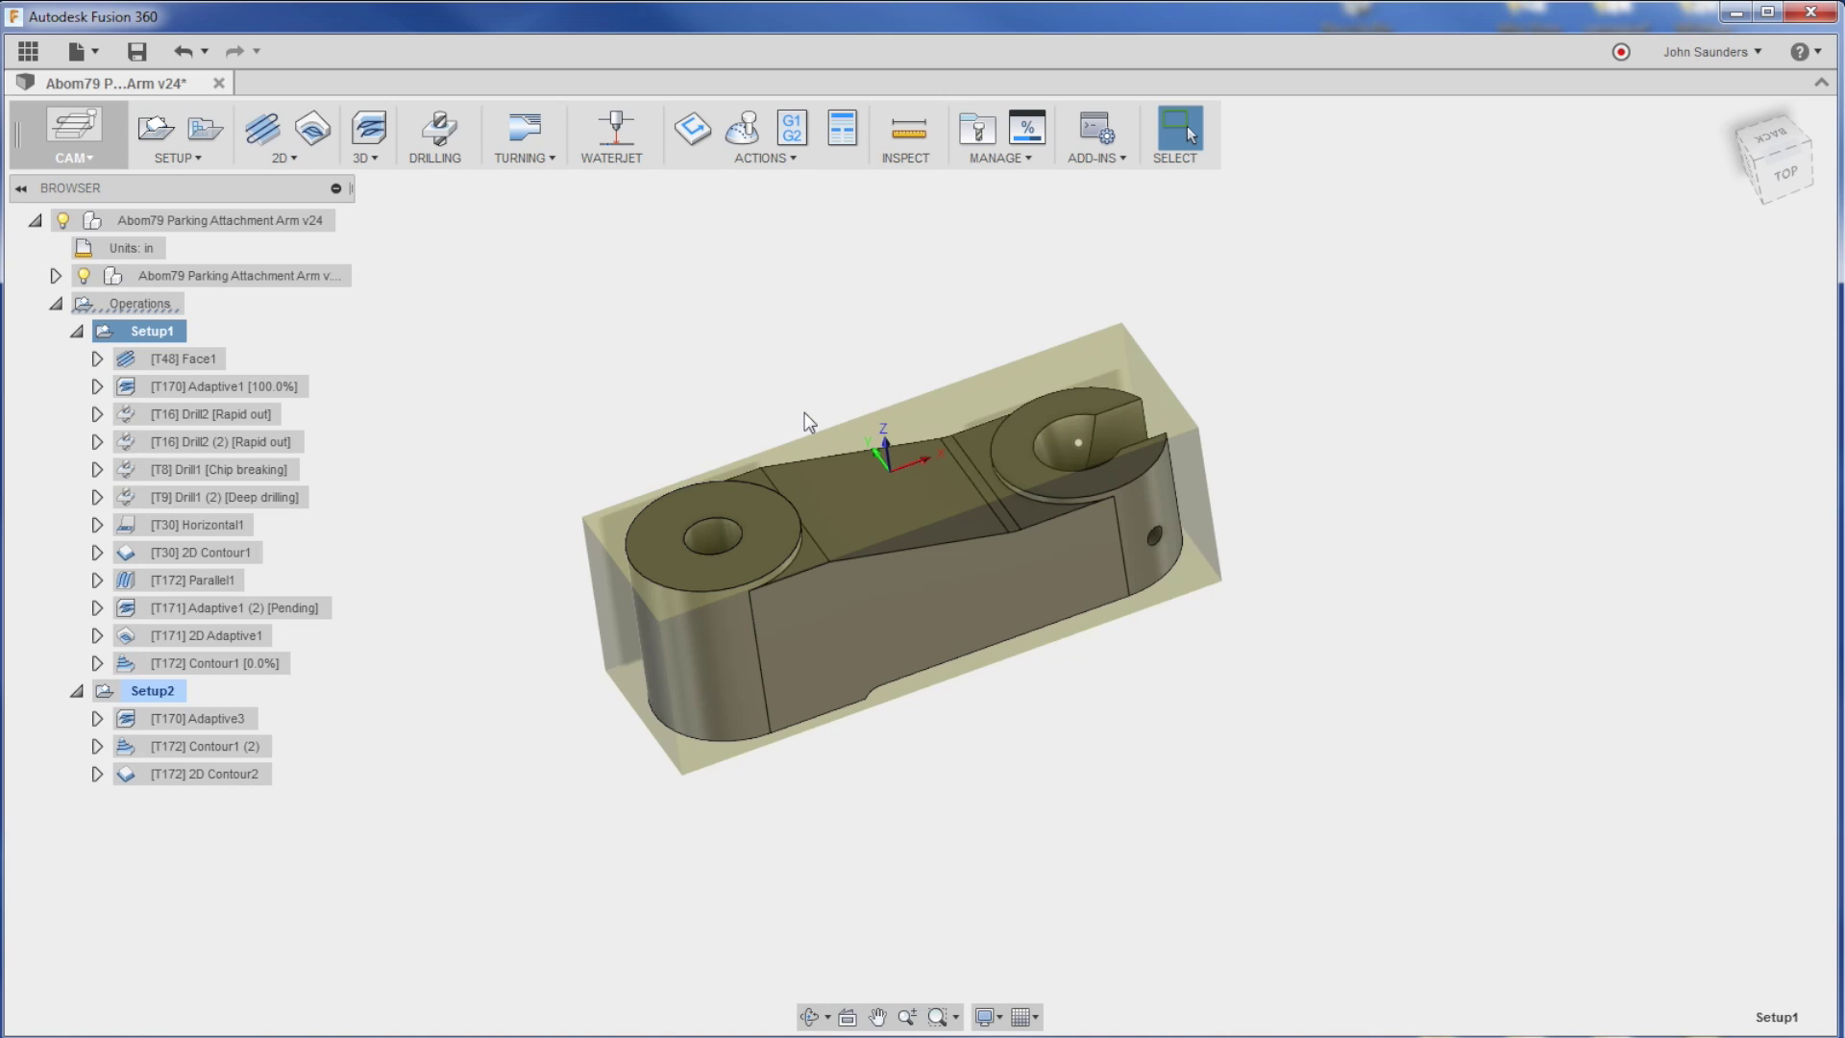
click(268, 388)
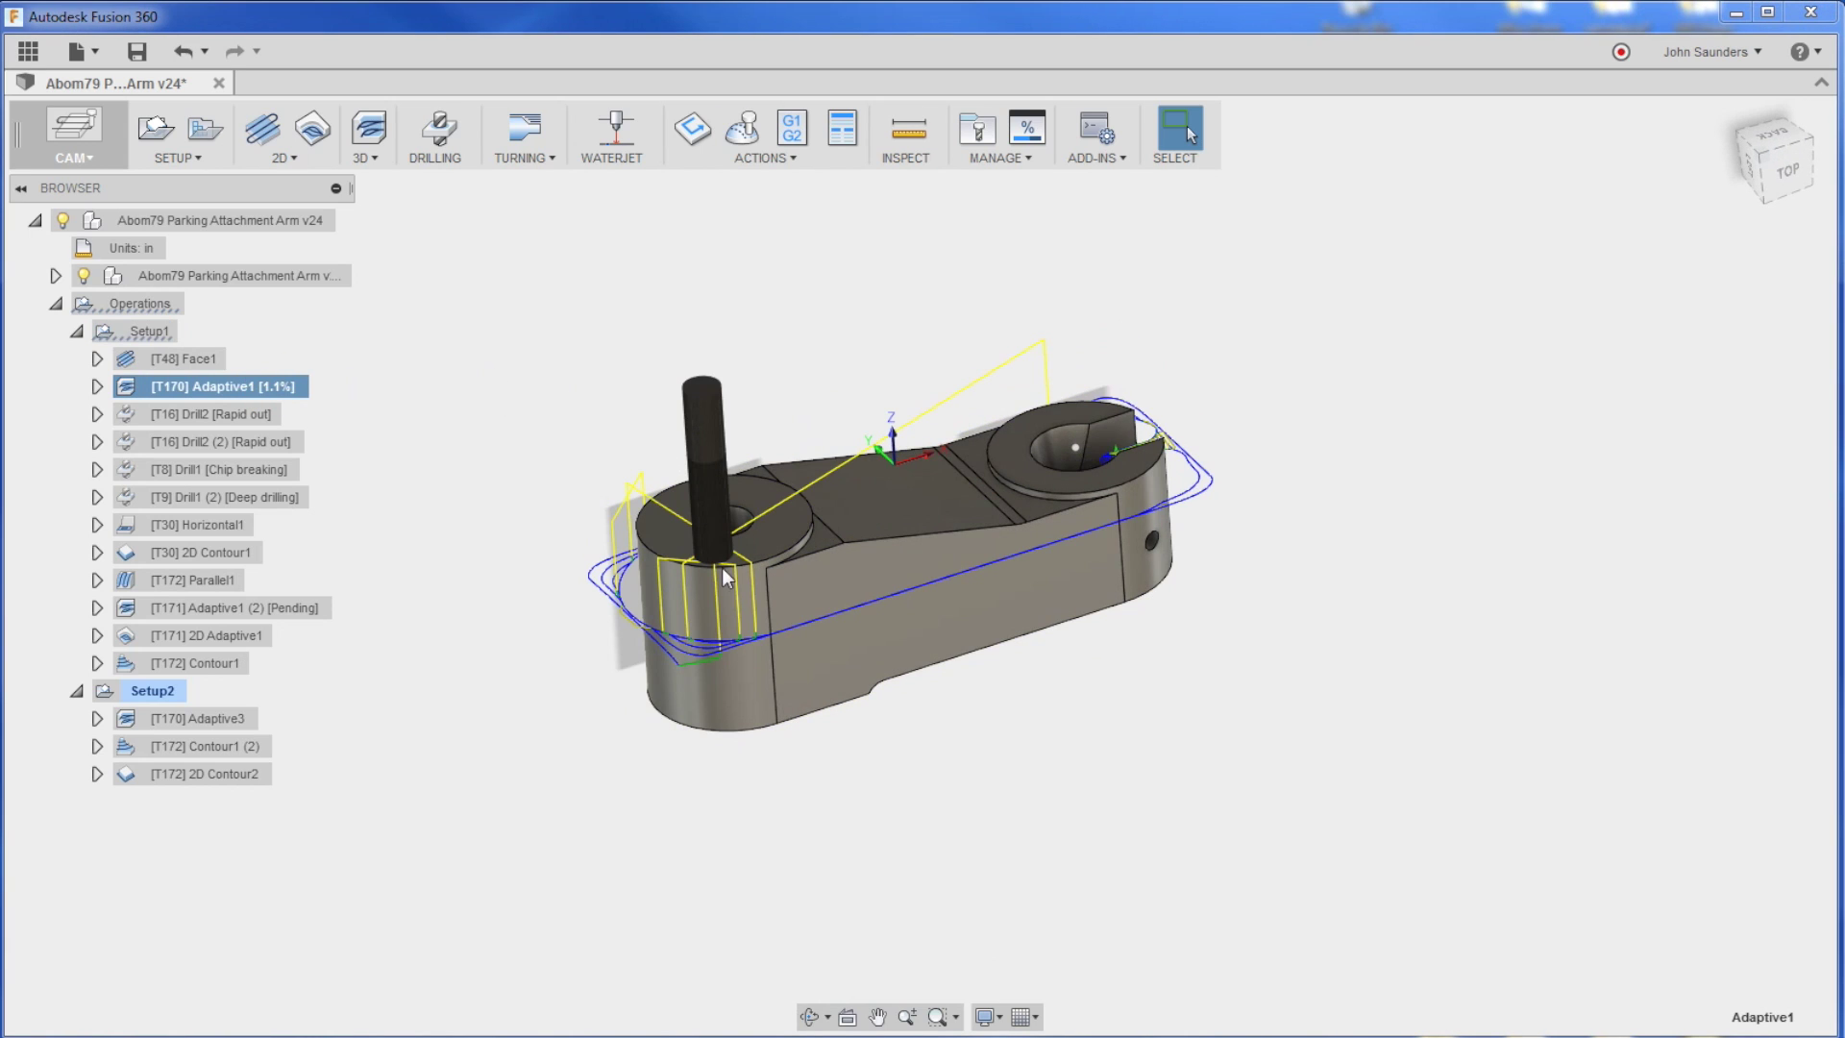
scroll(716, 605, up, 3)
scroll(744, 644, up, 2)
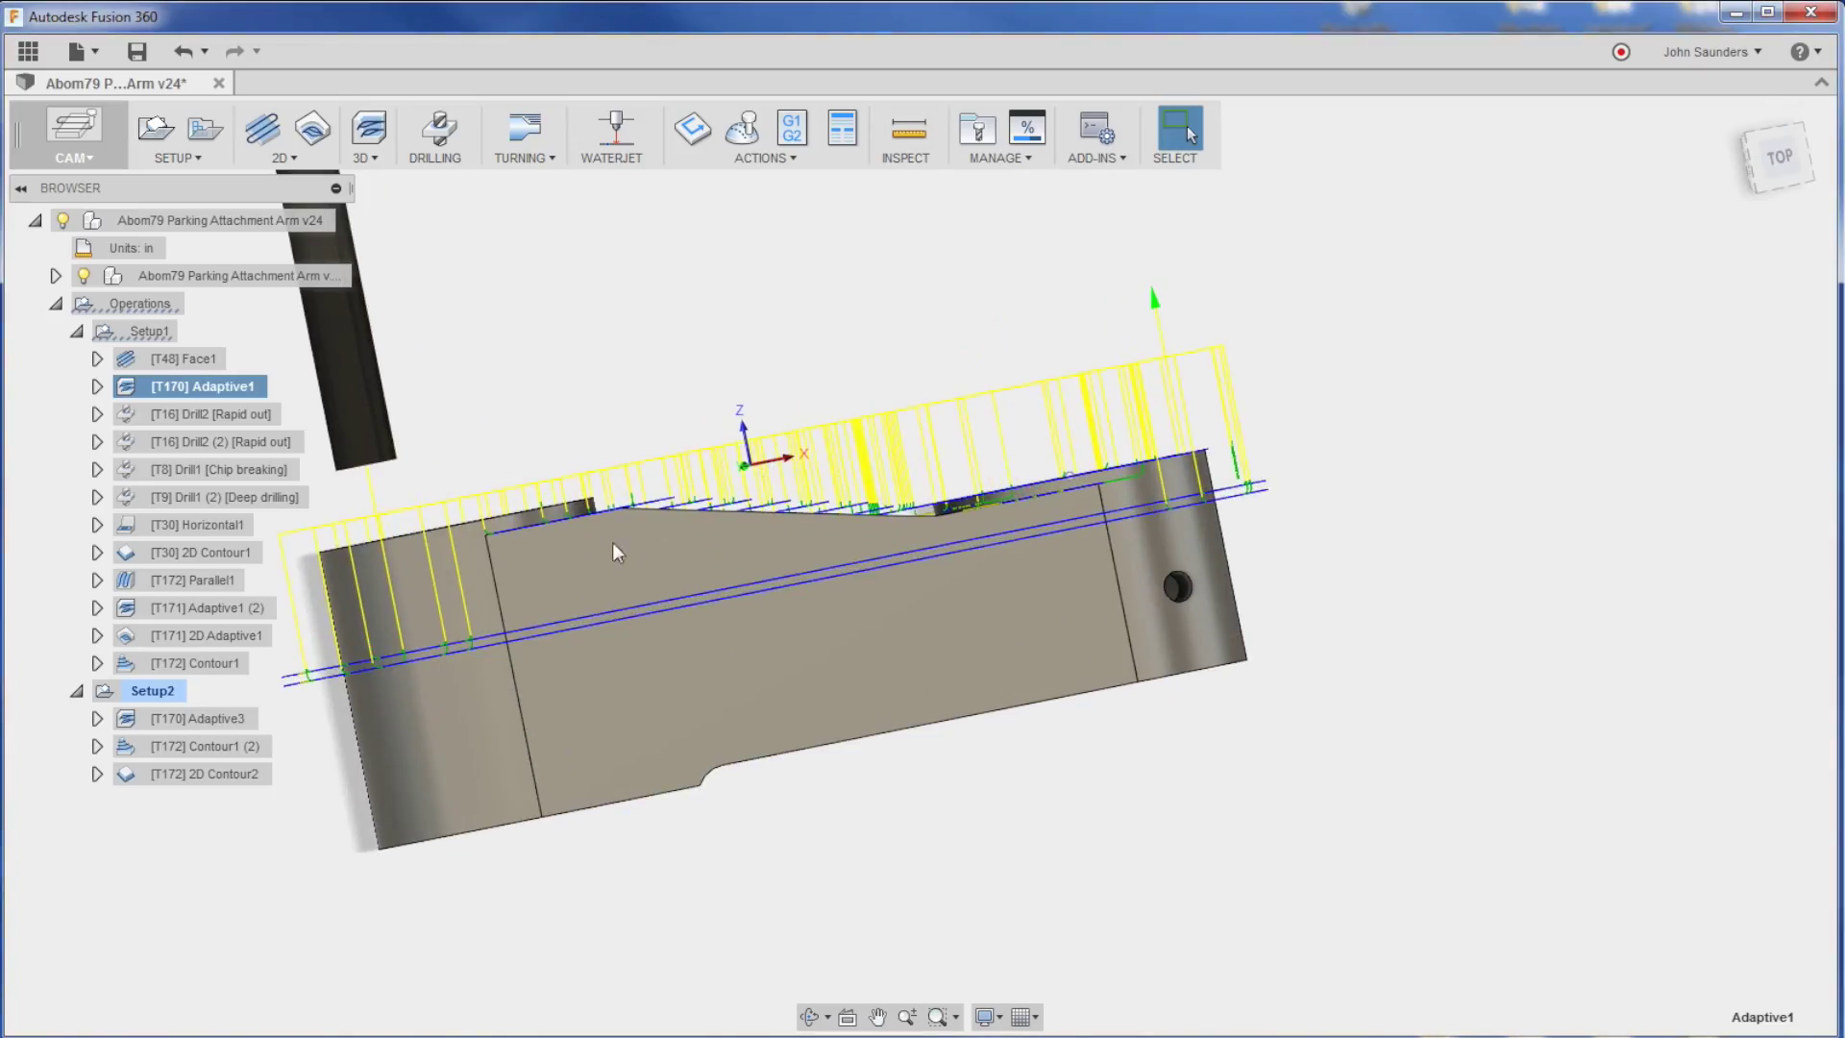
Inspect the new Adaptive1 roughing path from top and angled views, then show Setup1's stock.
middle_drag(613, 542, 771, 600)
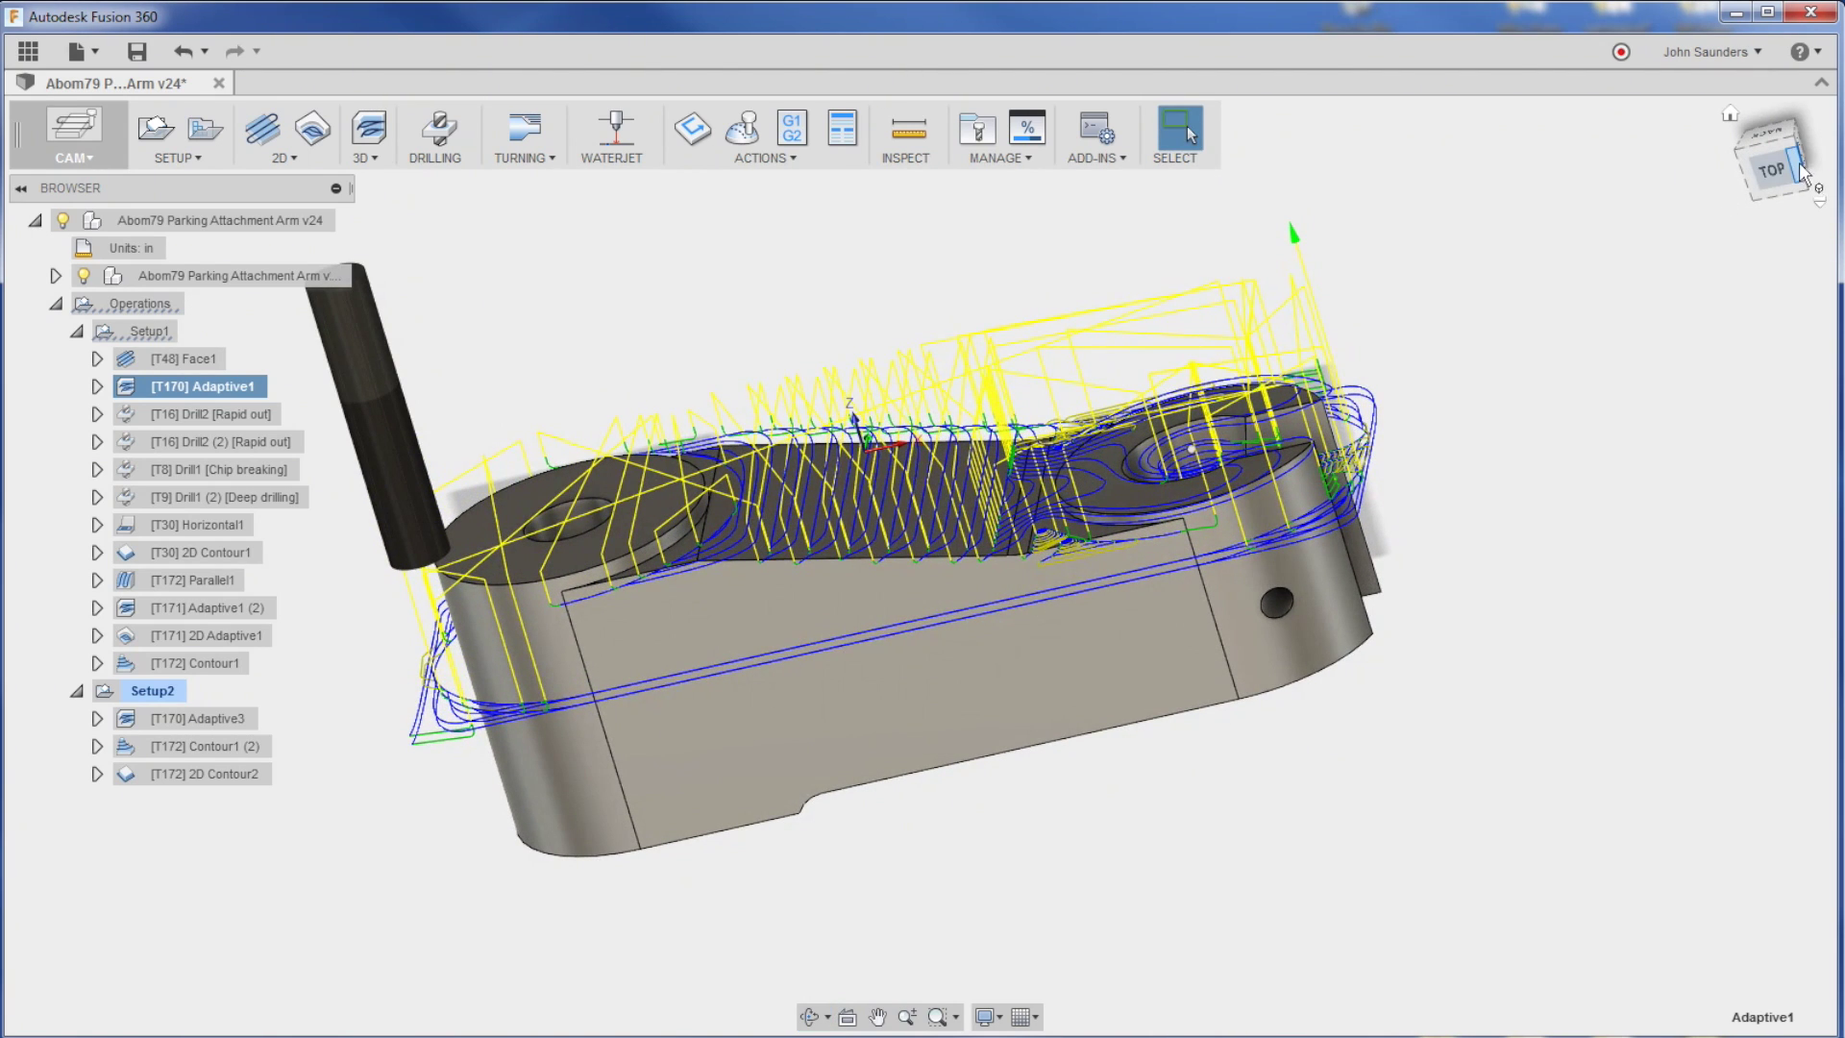
click(1802, 171)
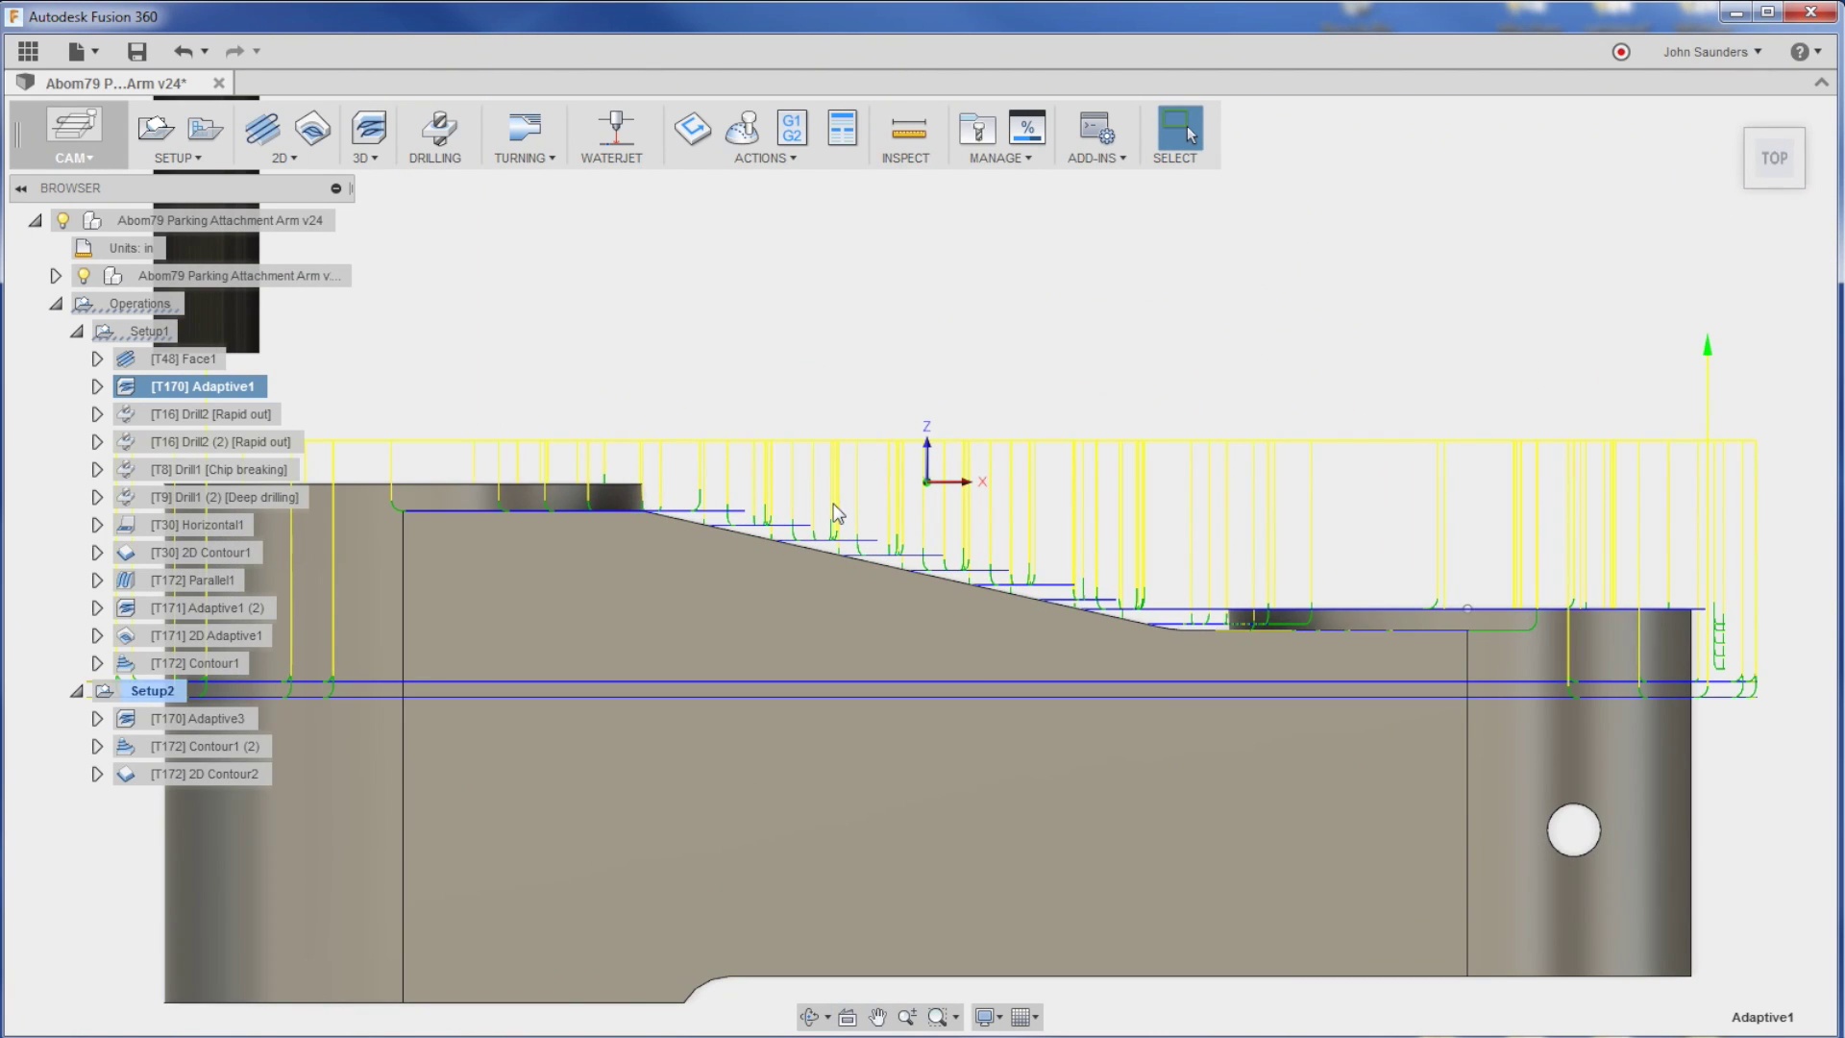
scroll(913, 537, down, 3)
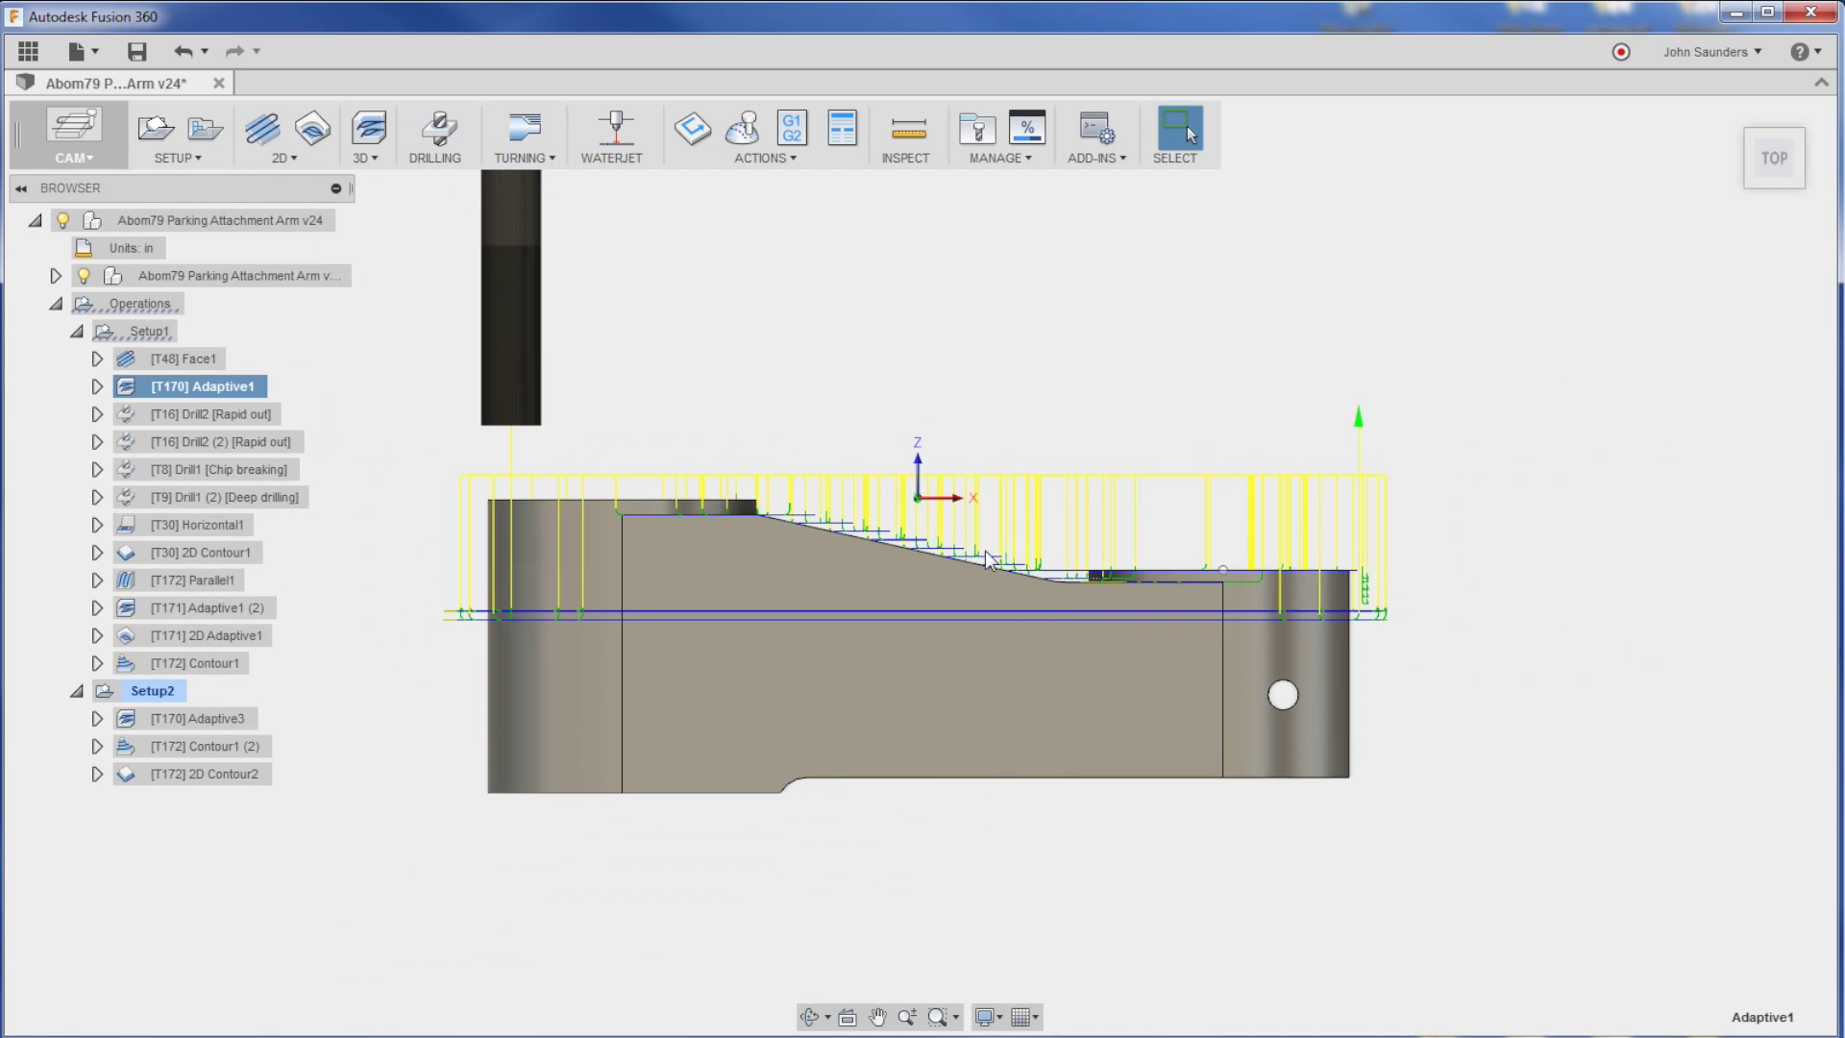
mouse_move(884, 519)
shift+middle_down()
mouse_move(902, 546)
mouse_move(857, 517)
shift+middle_up()
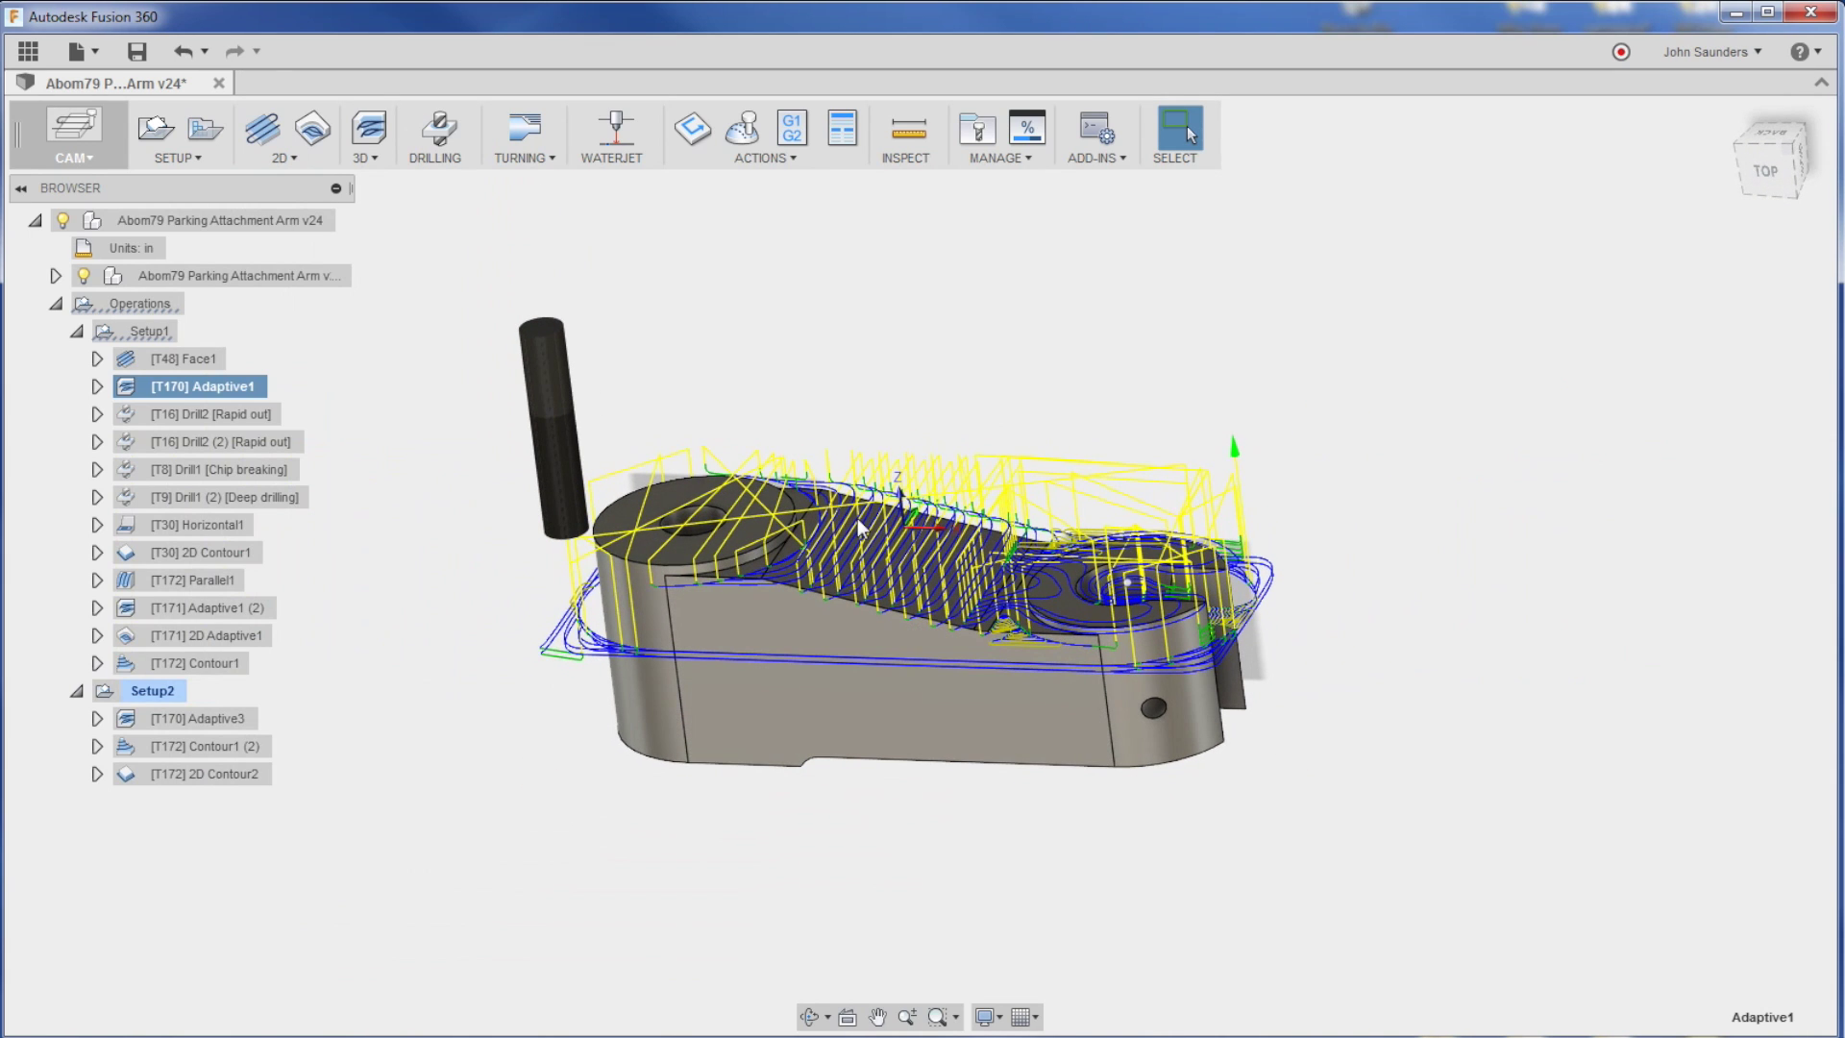
click(152, 331)
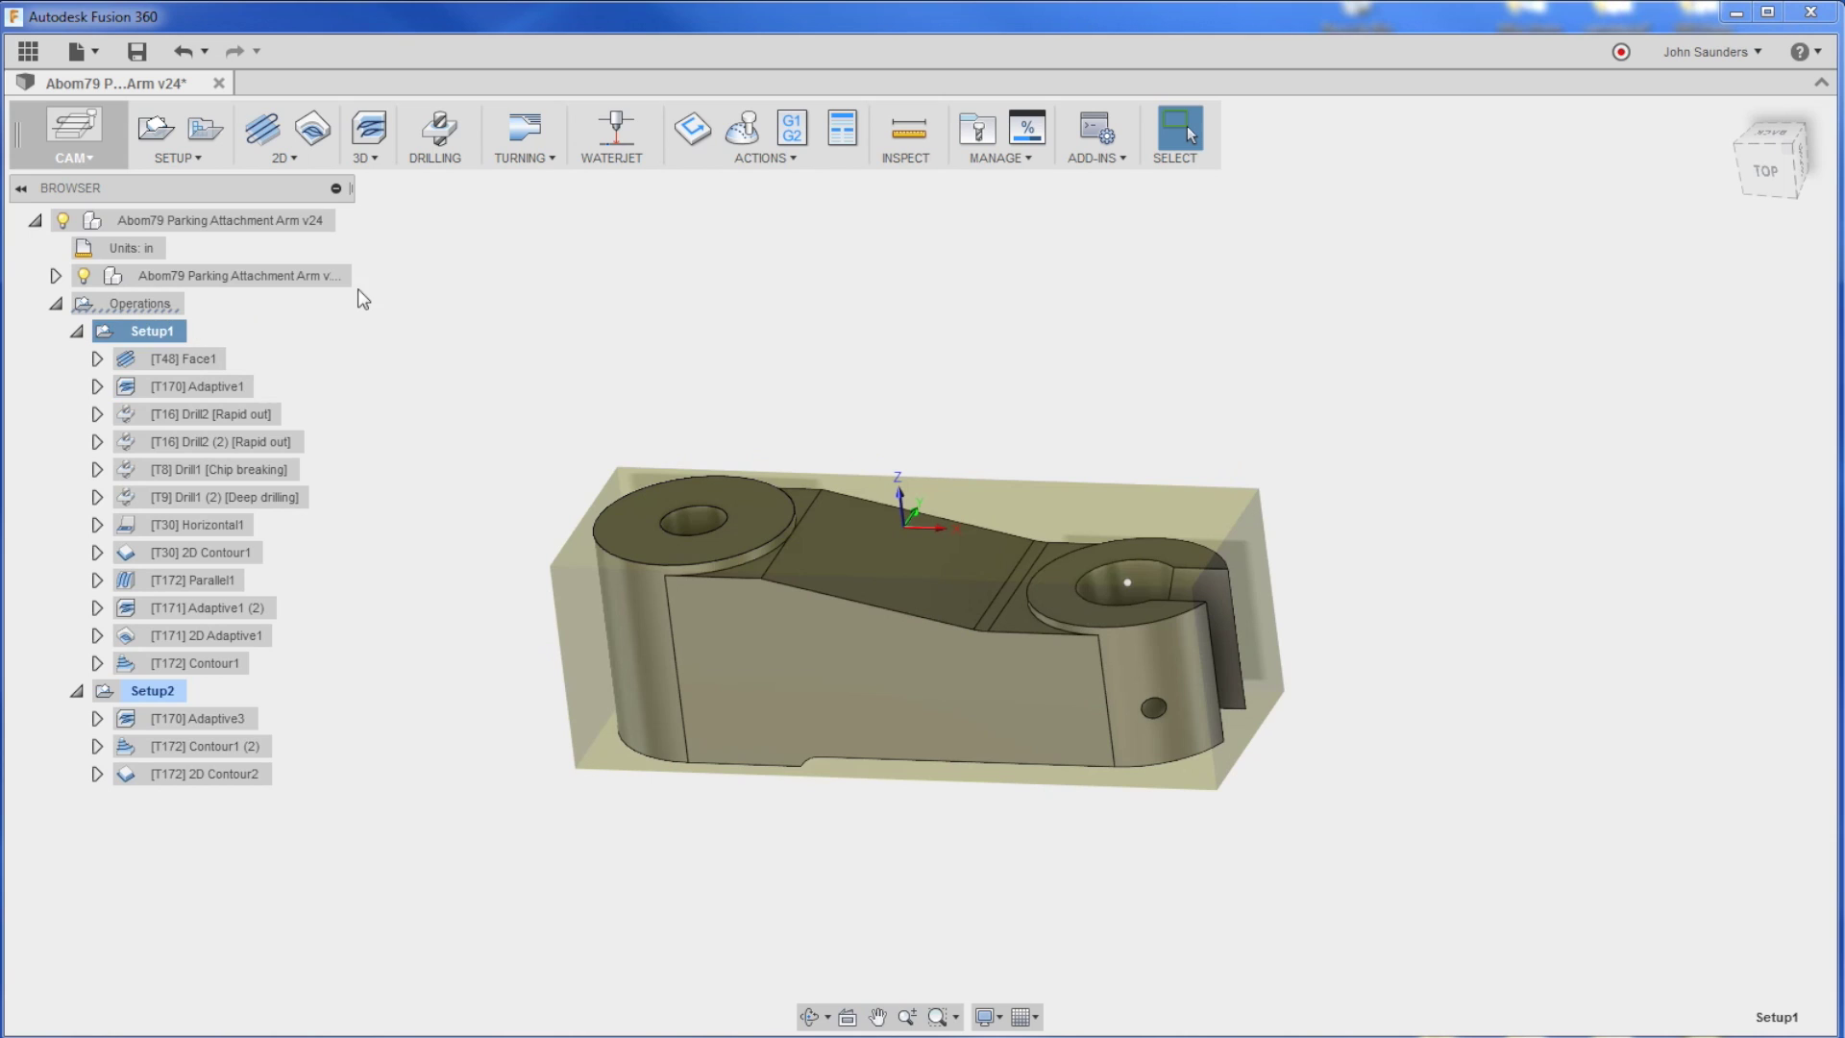
Start the Setup1 machining simulation and play it.
click(747, 133)
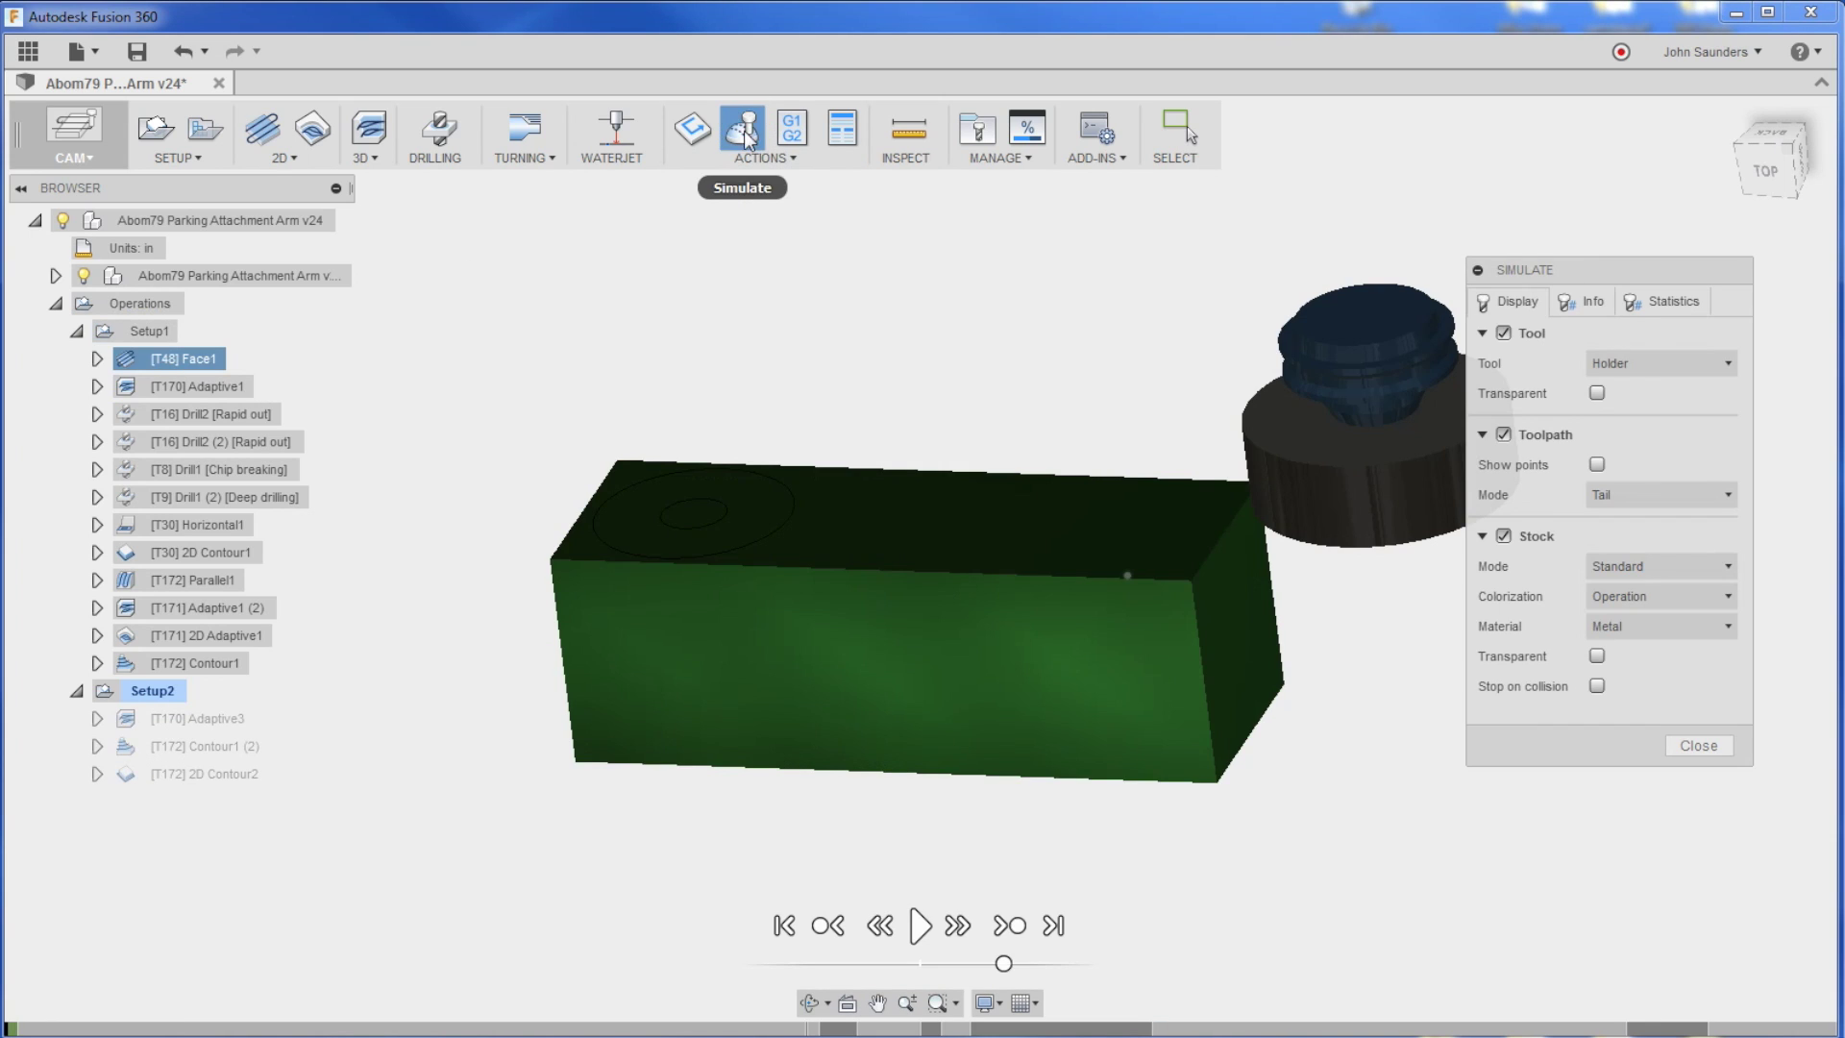
click(920, 926)
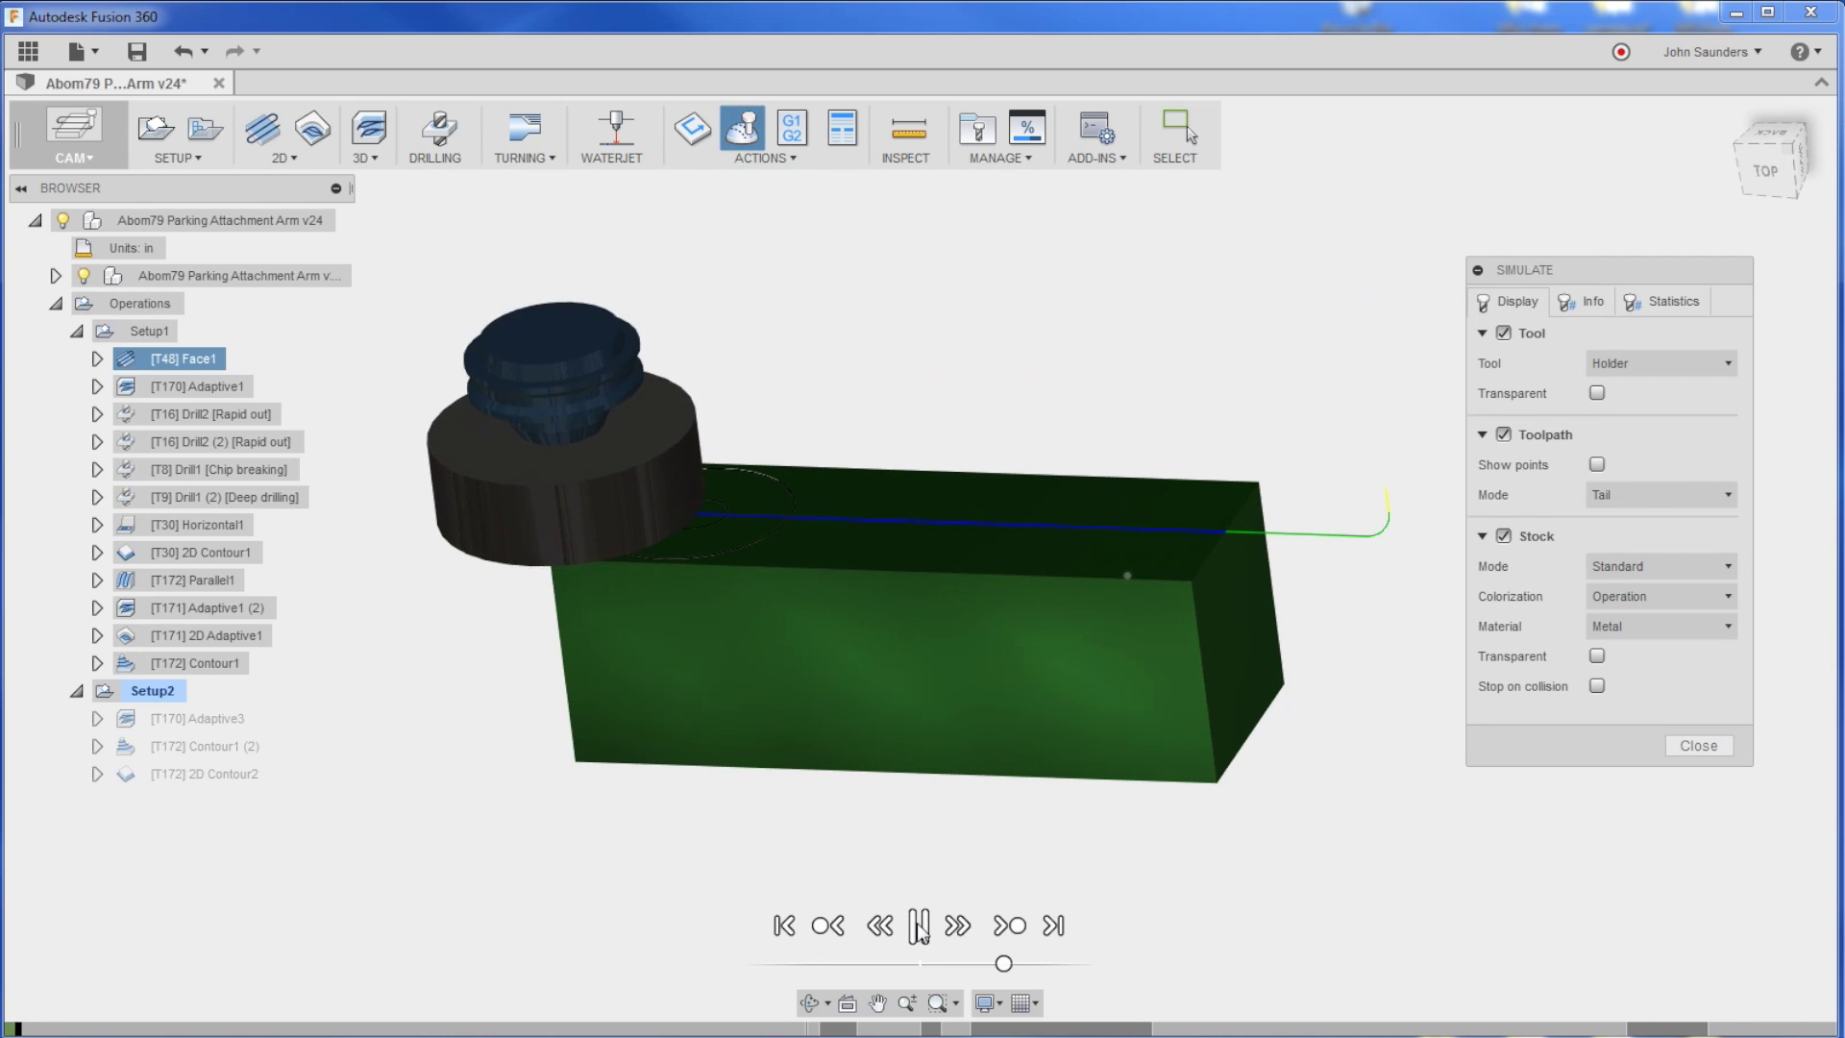
click(920, 925)
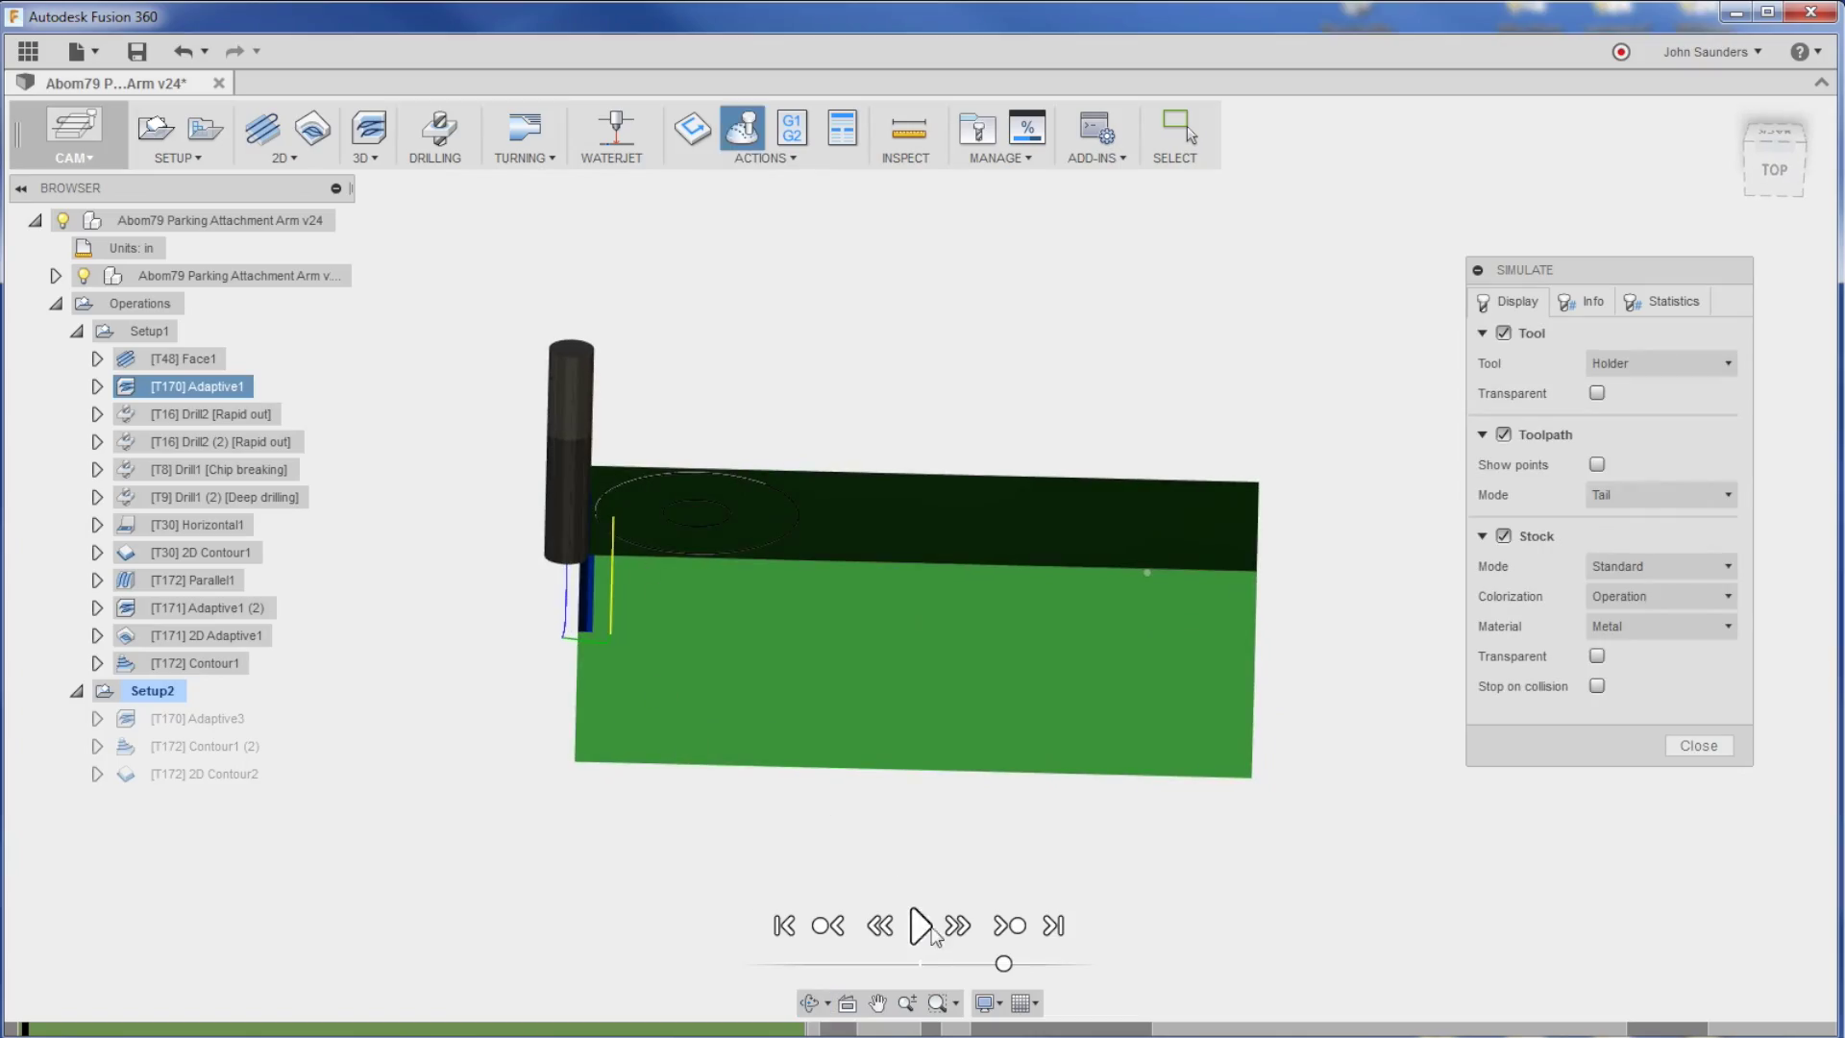
click(928, 930)
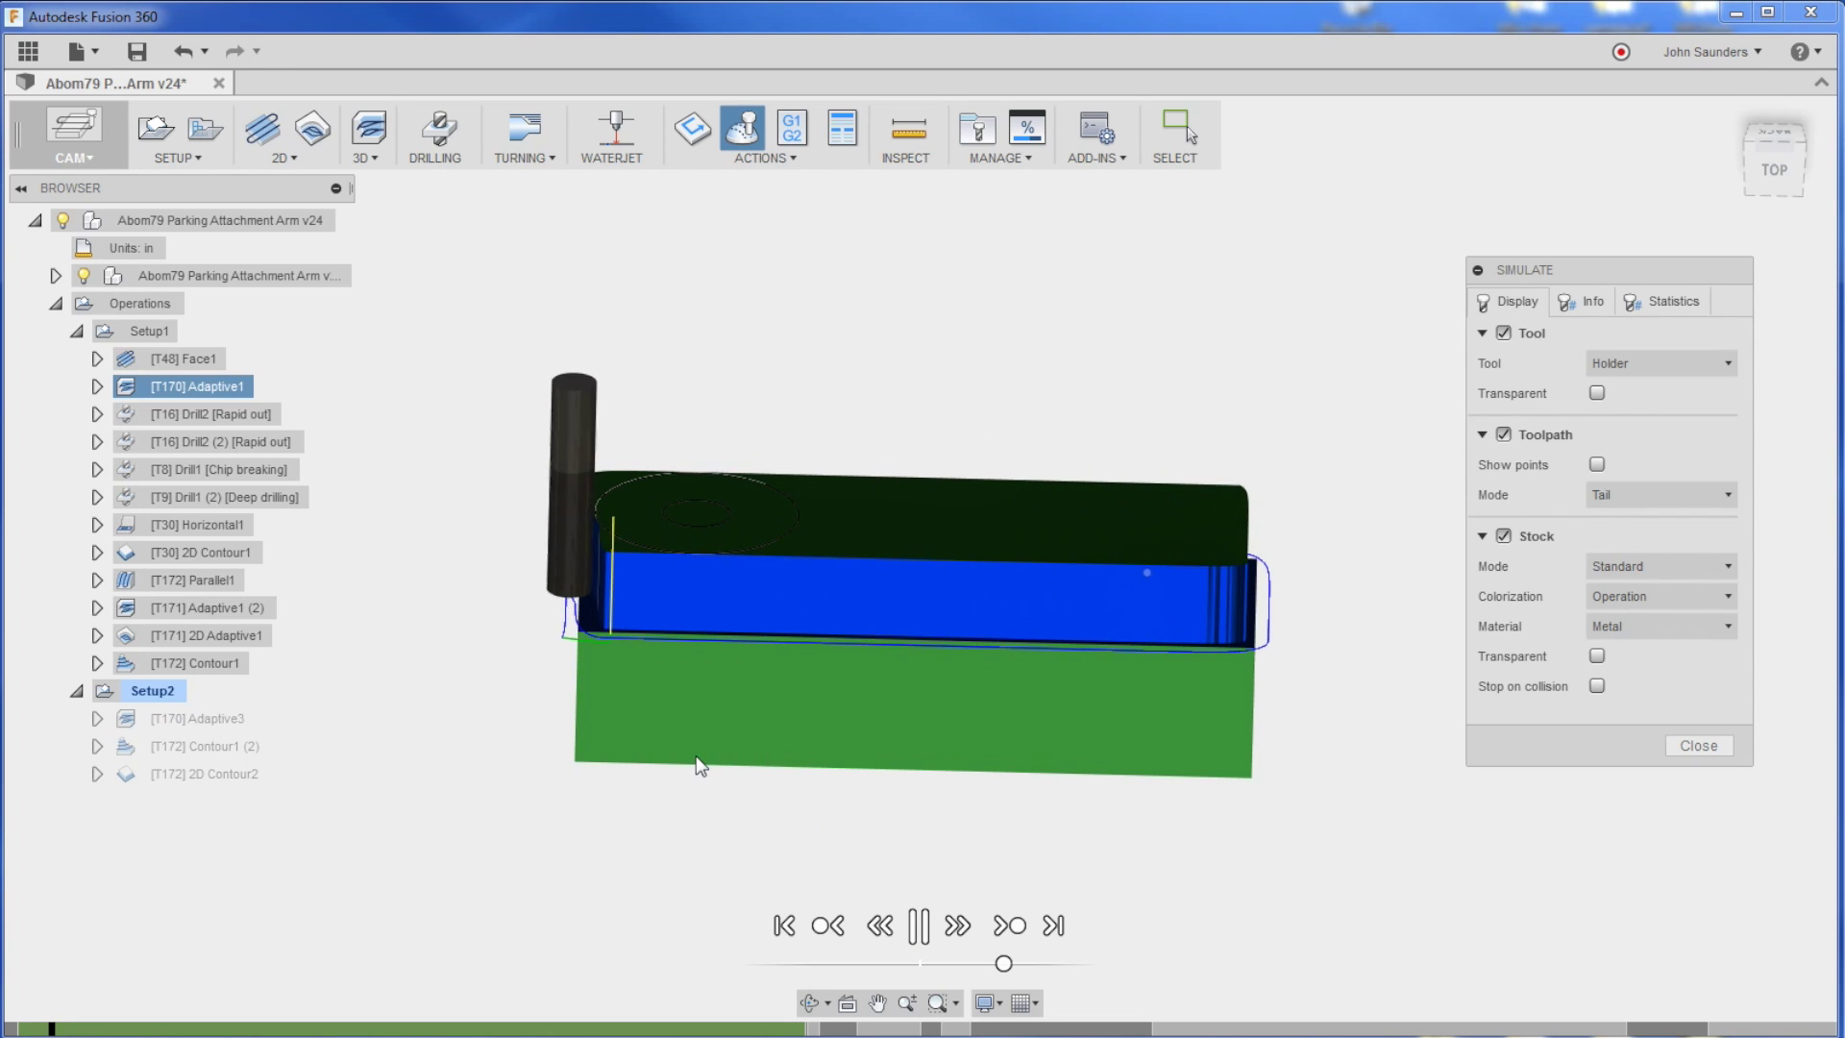
scroll(897, 744, up, 2)
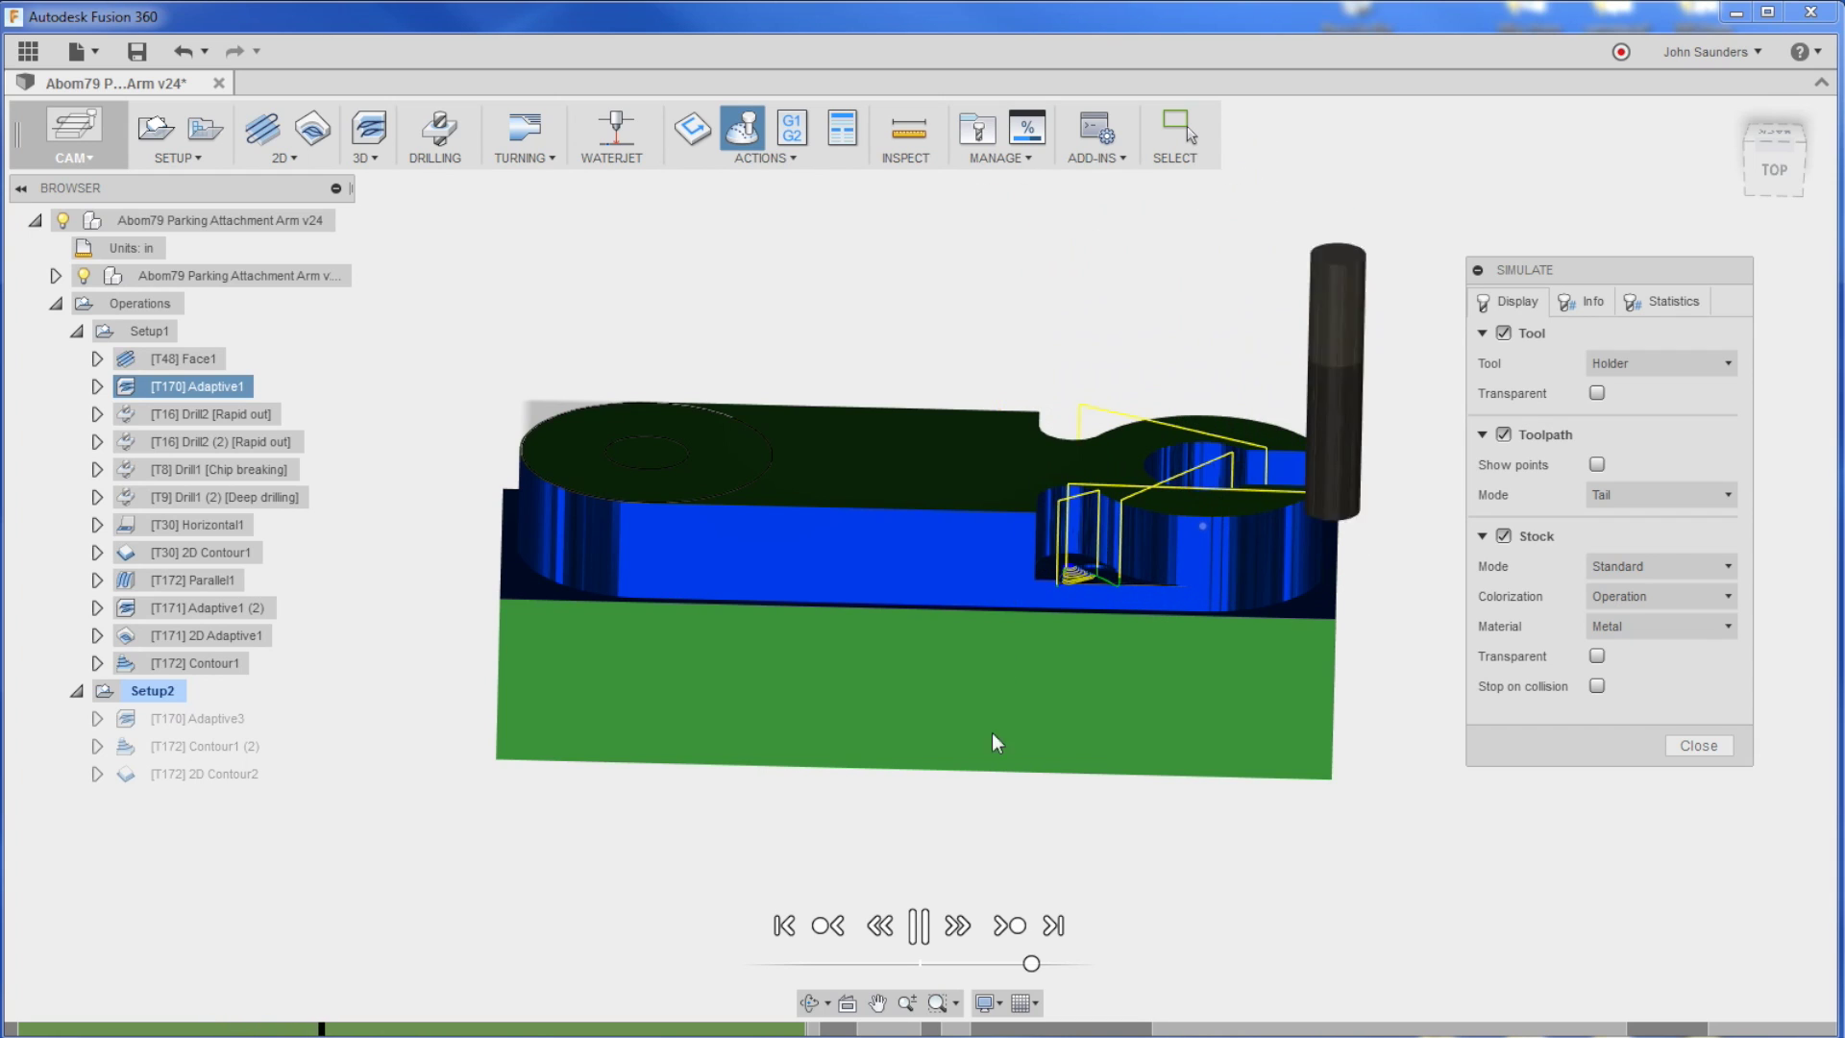
Speed up playback, skip to the end, then jump back to the Adaptive1 stage.
click(1051, 964)
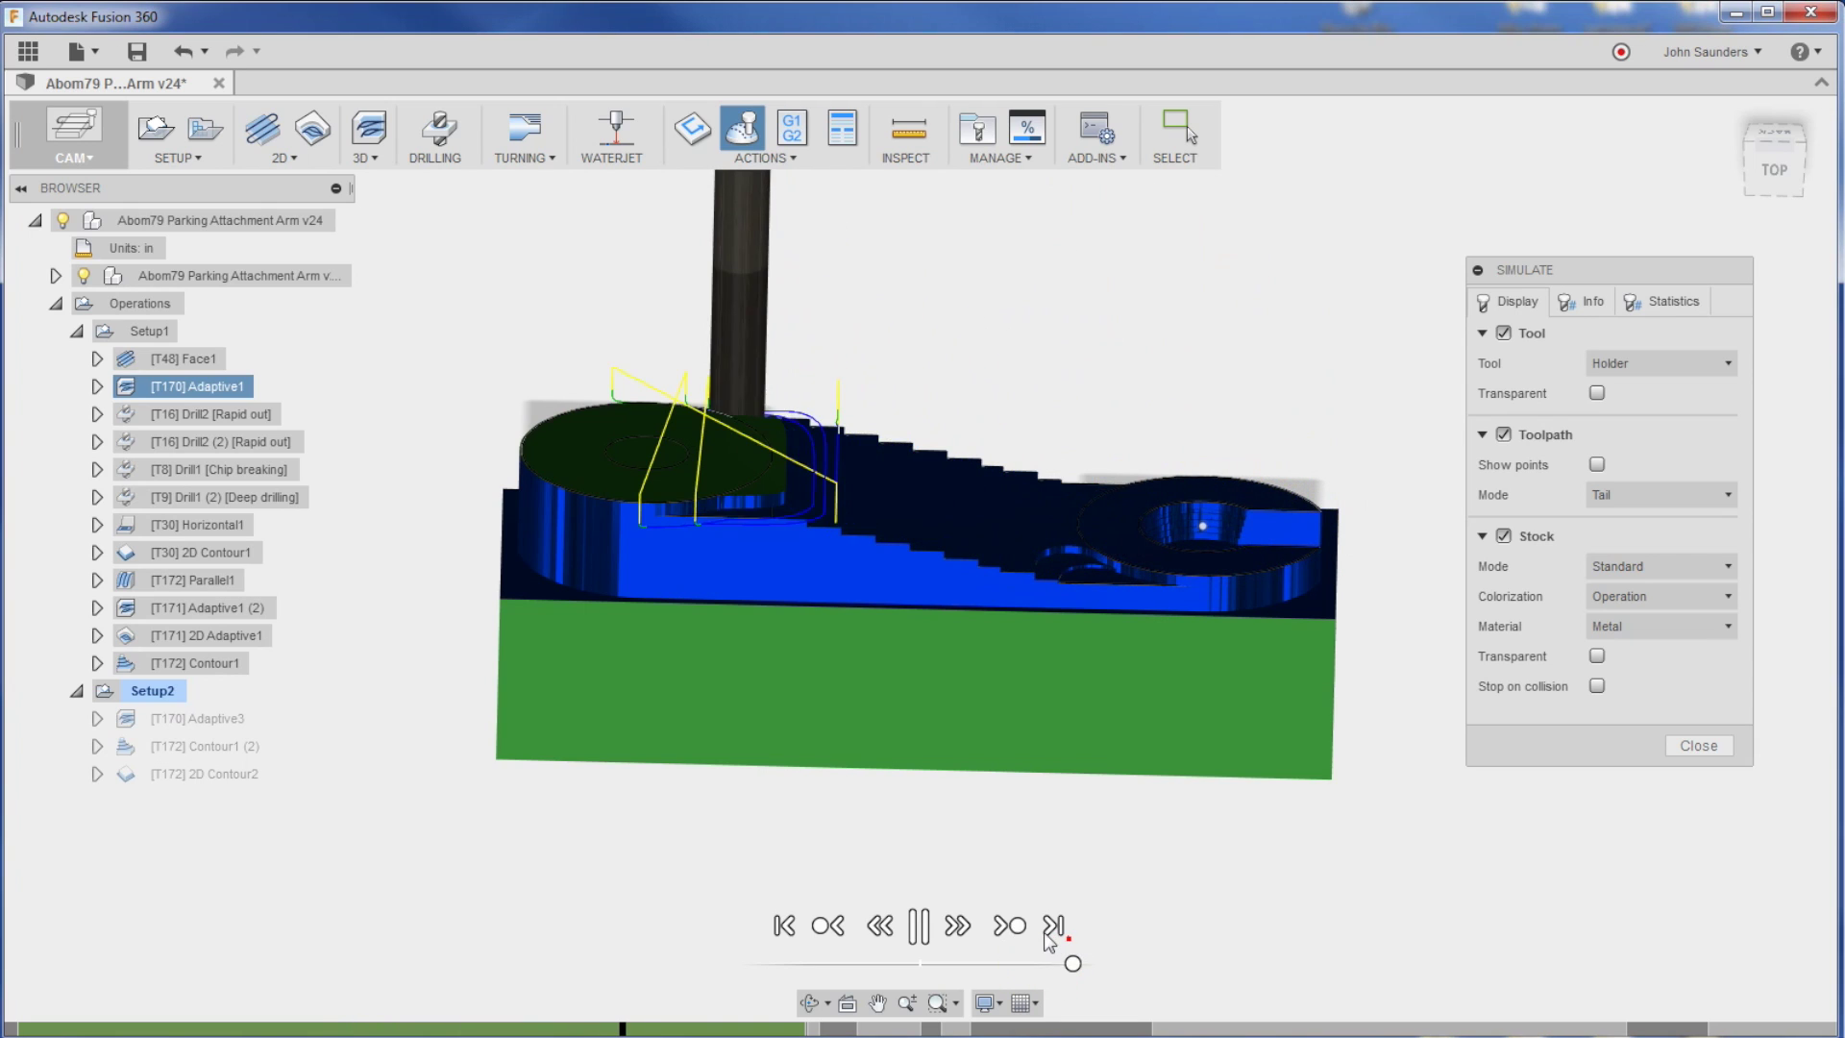
click(1051, 928)
click(882, 927)
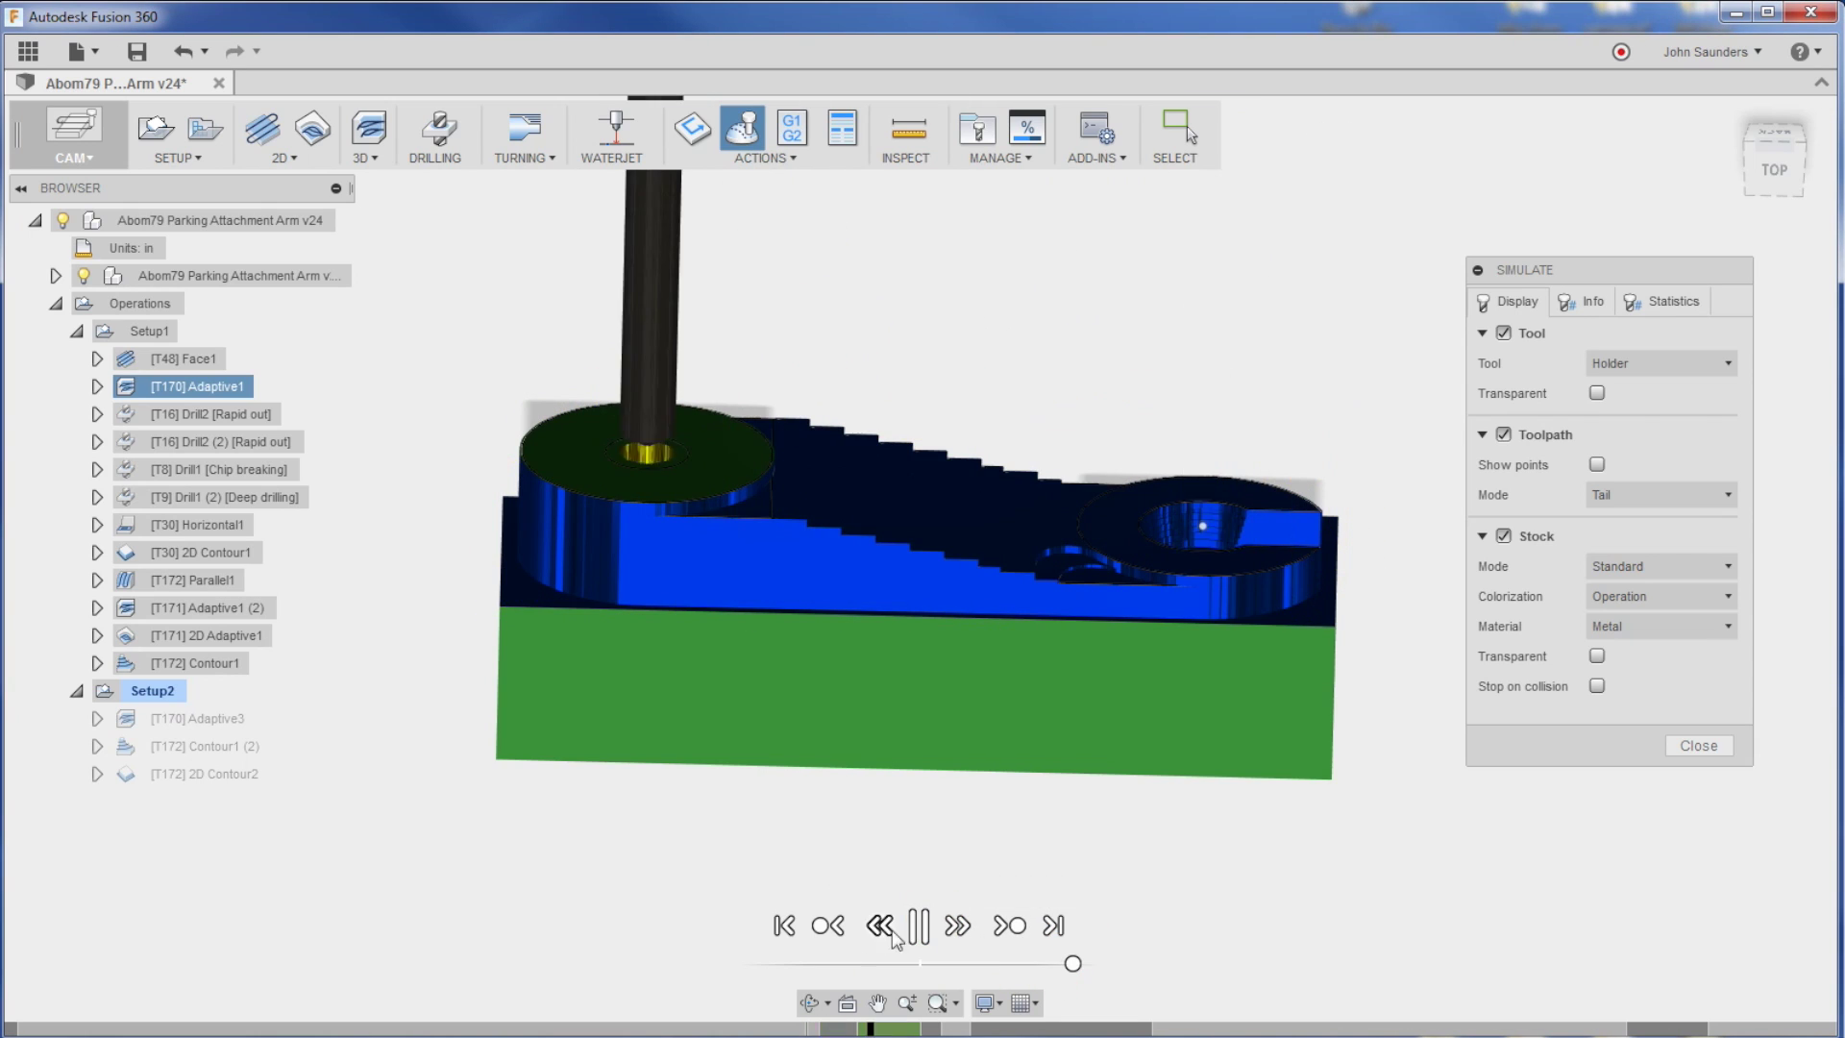
click(920, 928)
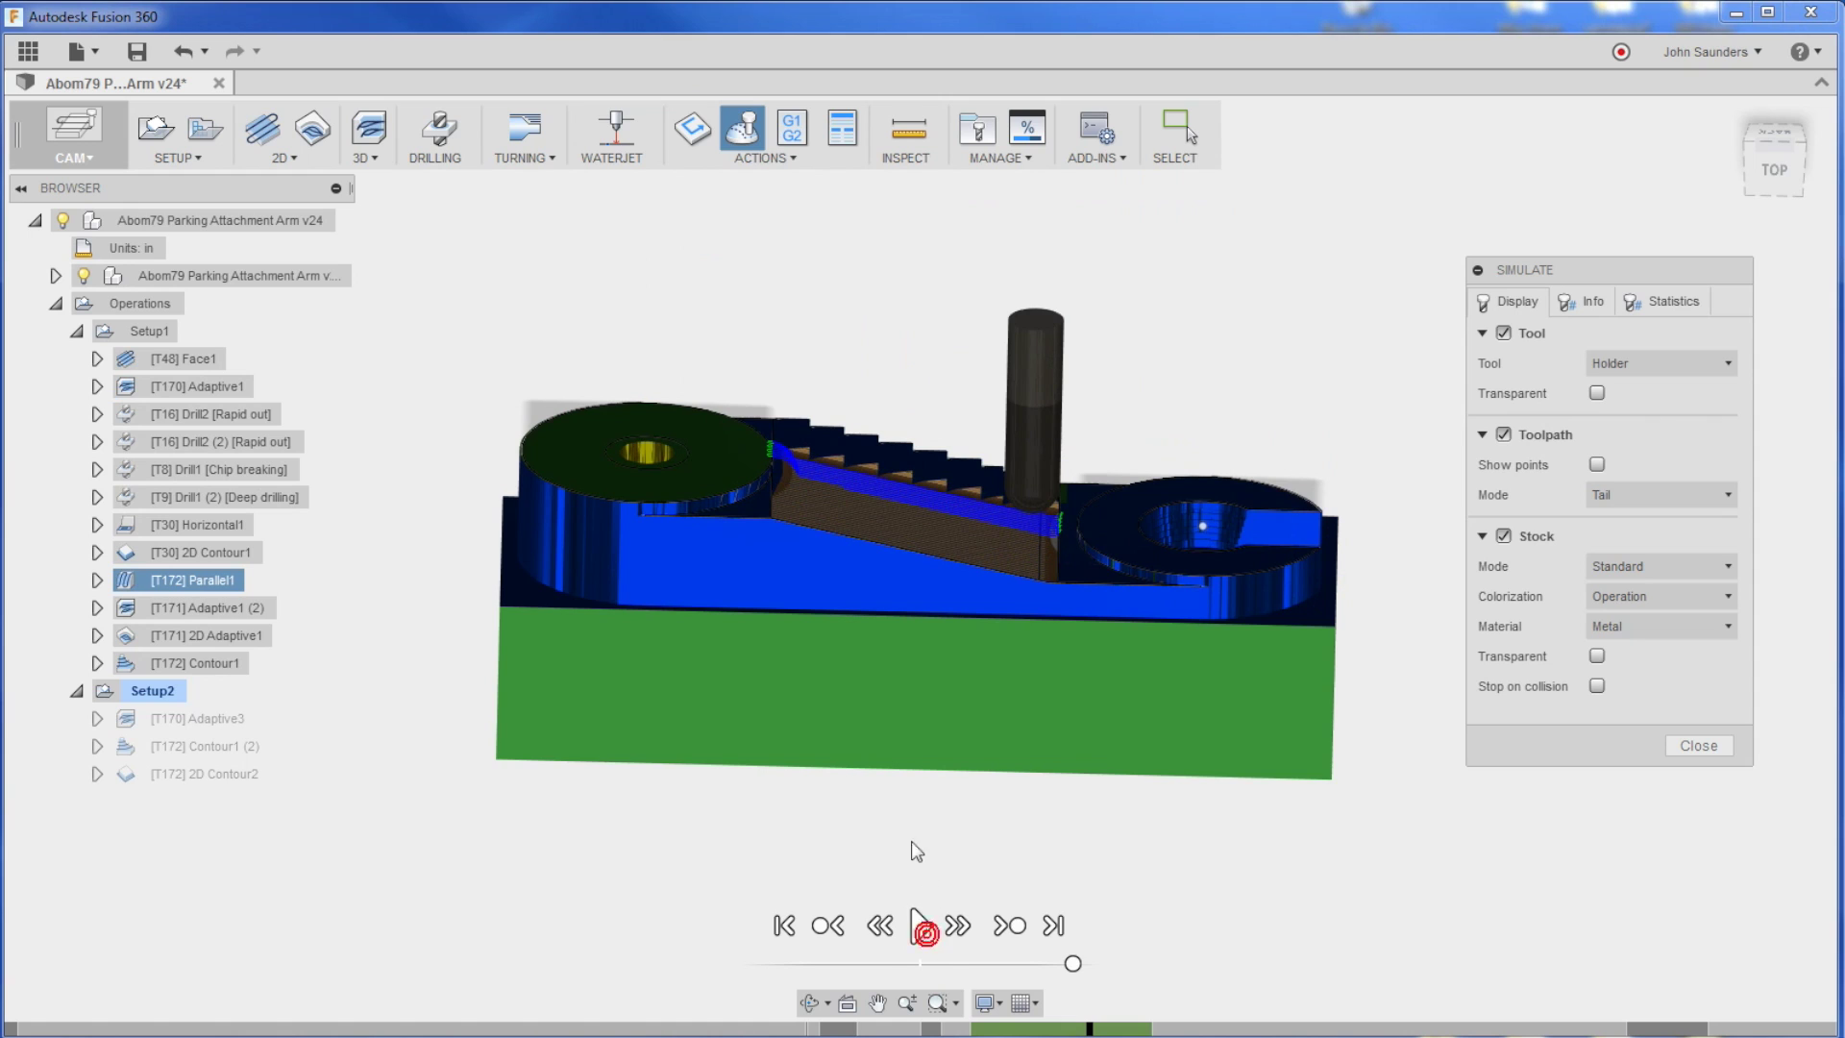
click(787, 1027)
Orbit to inspect the simulated stepped top surface, then close the simulation.
shift+middle_drag(872, 833, 851, 721)
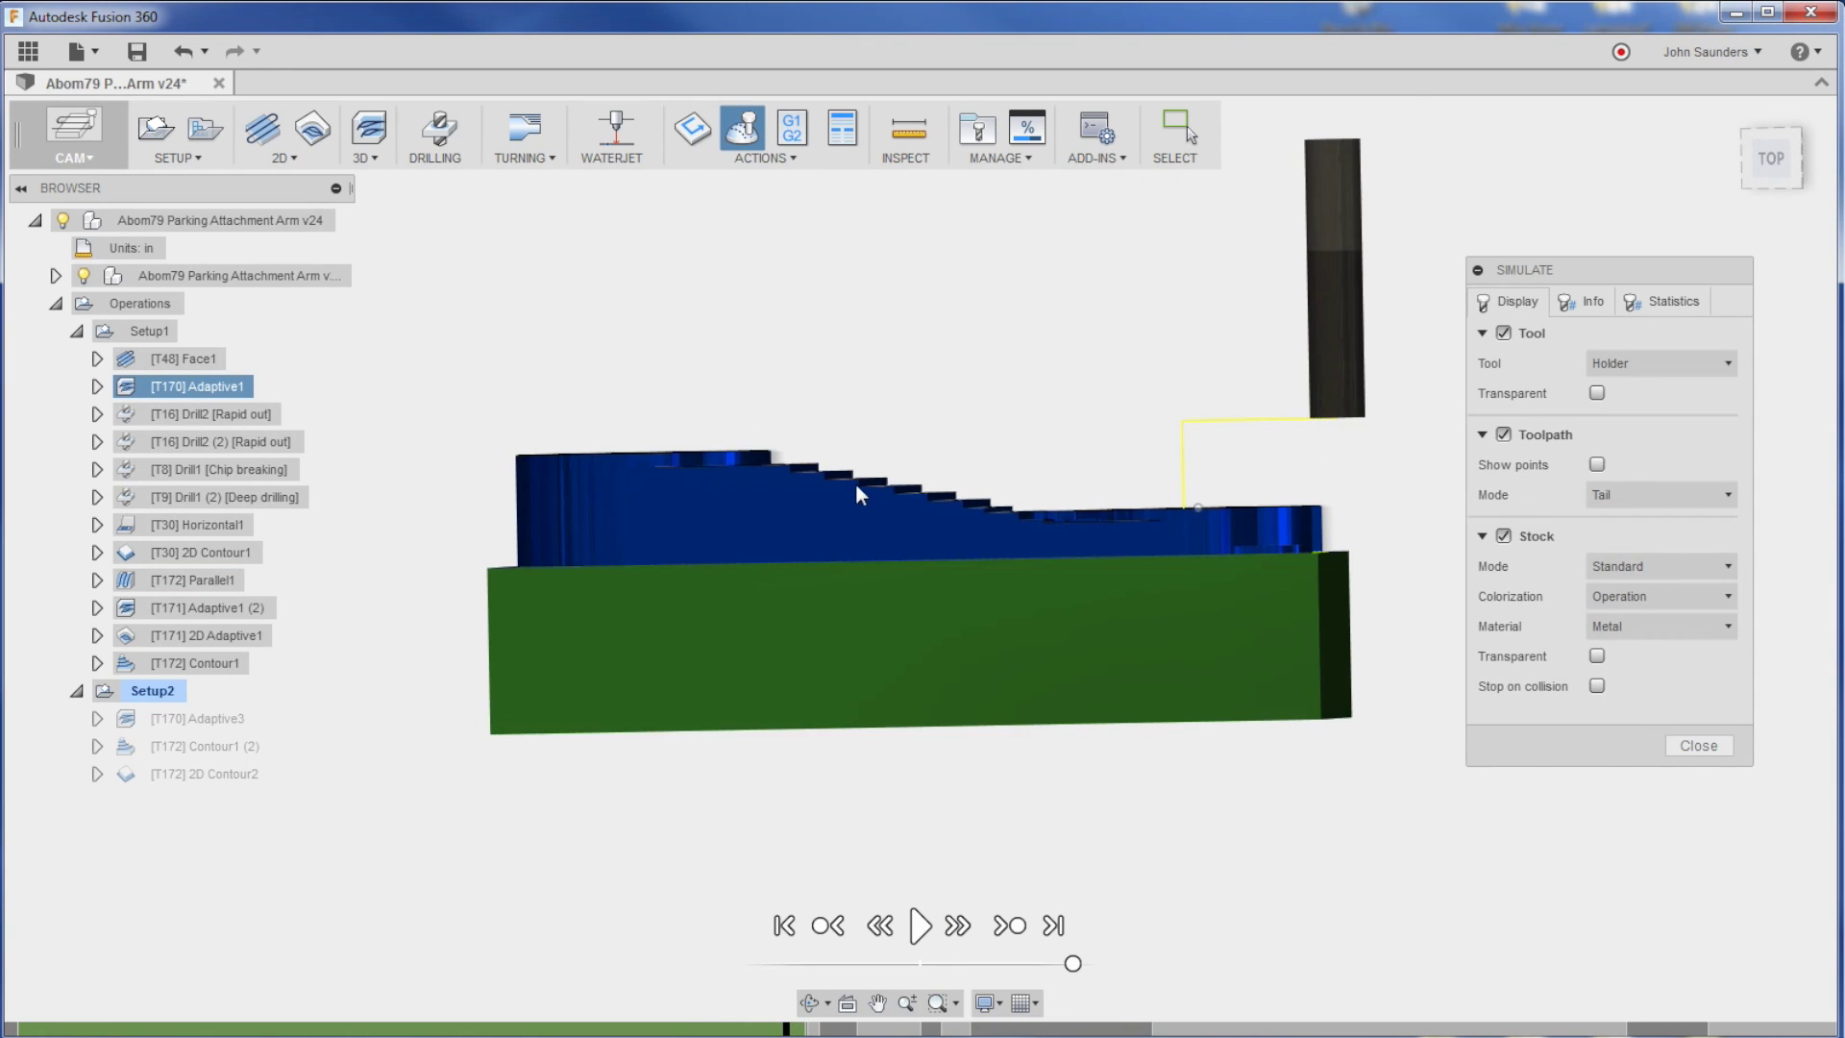
scroll(857, 485, up, 3)
shift+middle_drag(873, 441, 895, 465)
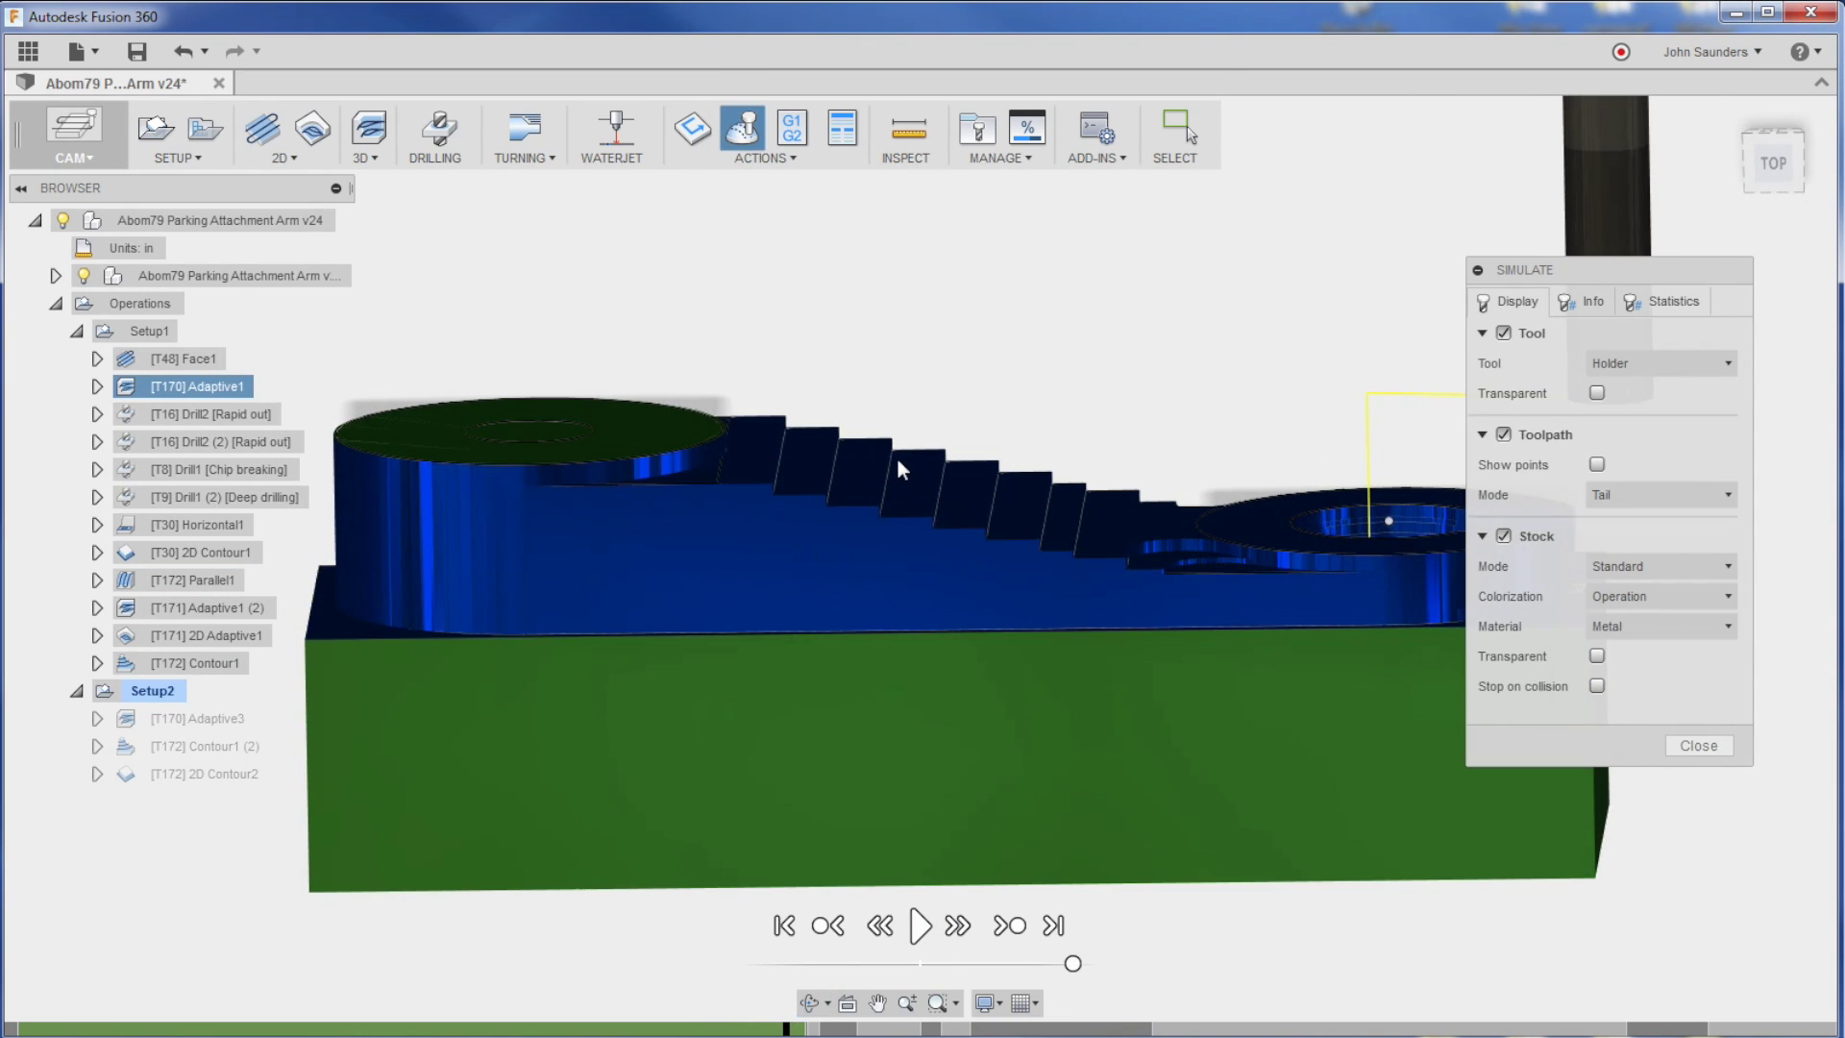
shift+middle_drag(897, 457, 961, 425)
scroll(930, 331, down, 3)
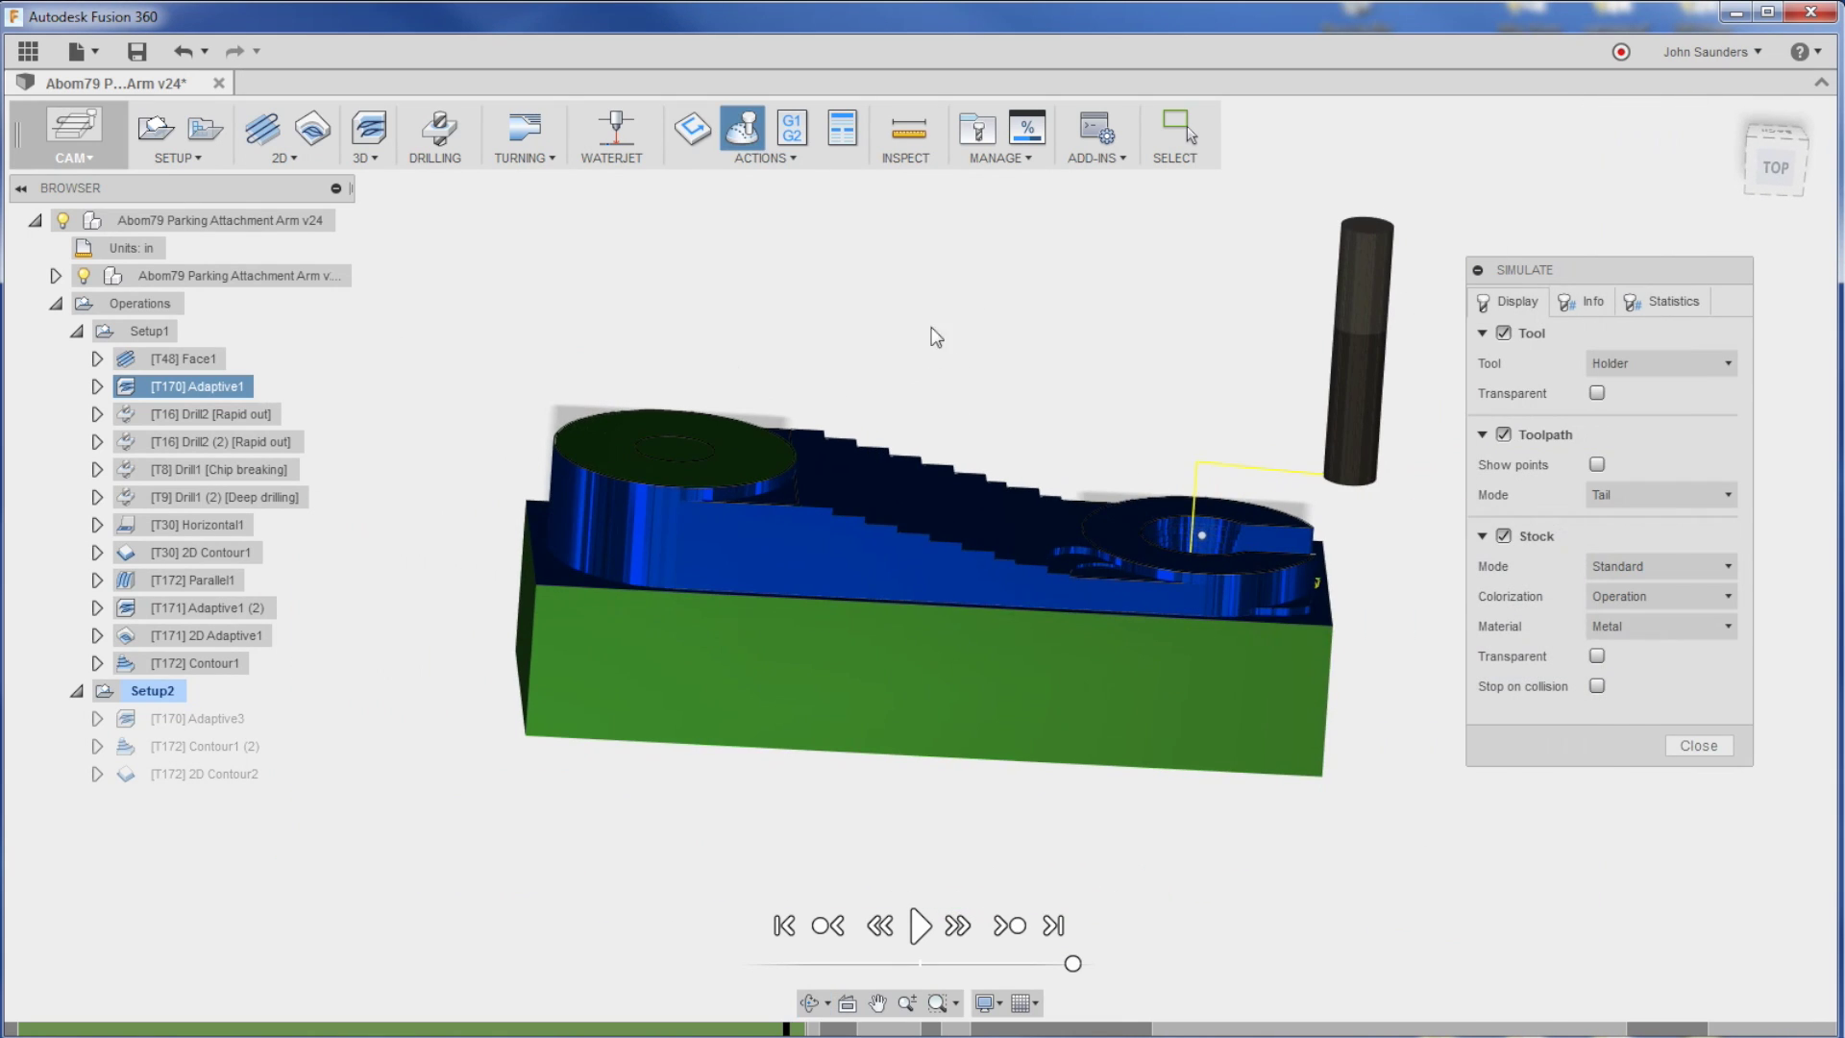
click(1698, 746)
shift+middle_drag(1174, 402, 1005, 523)
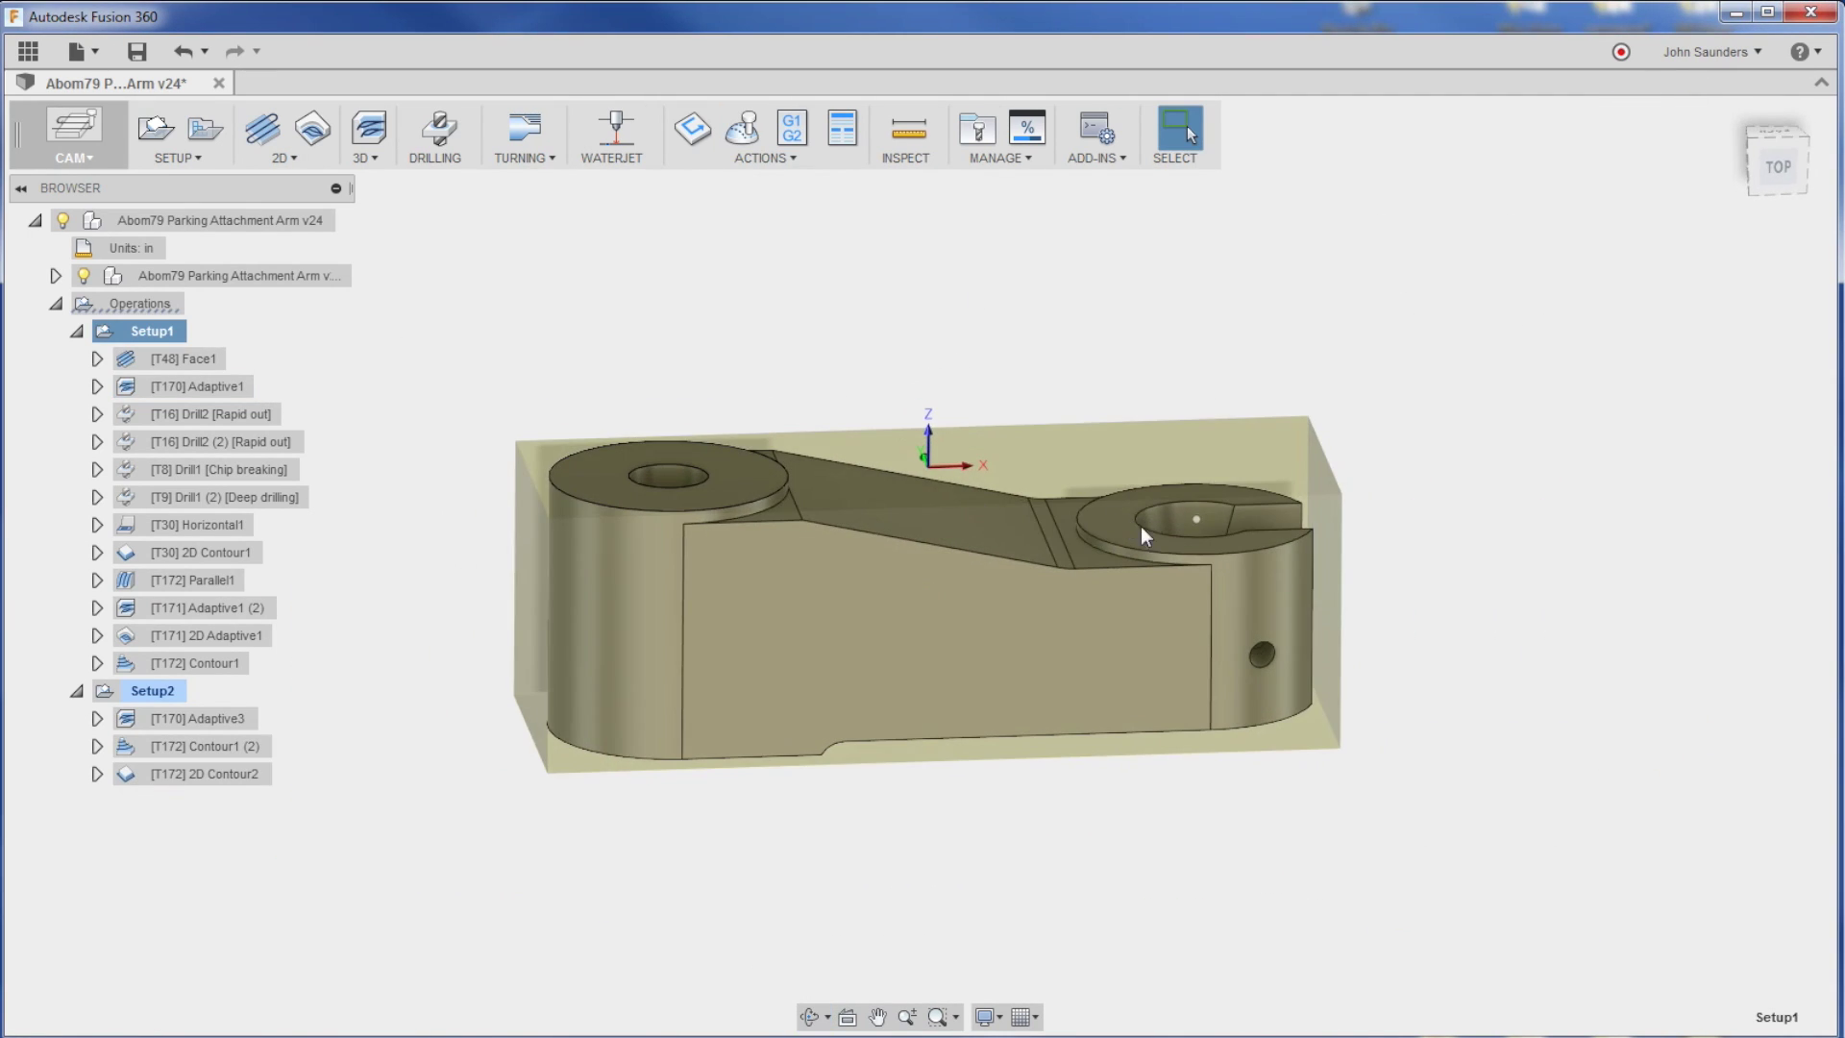
Clear the selection and display the Drill2 and Drill2 (2) drilling toolpaths.
click(1136, 525)
scroll(1136, 523, up, 3)
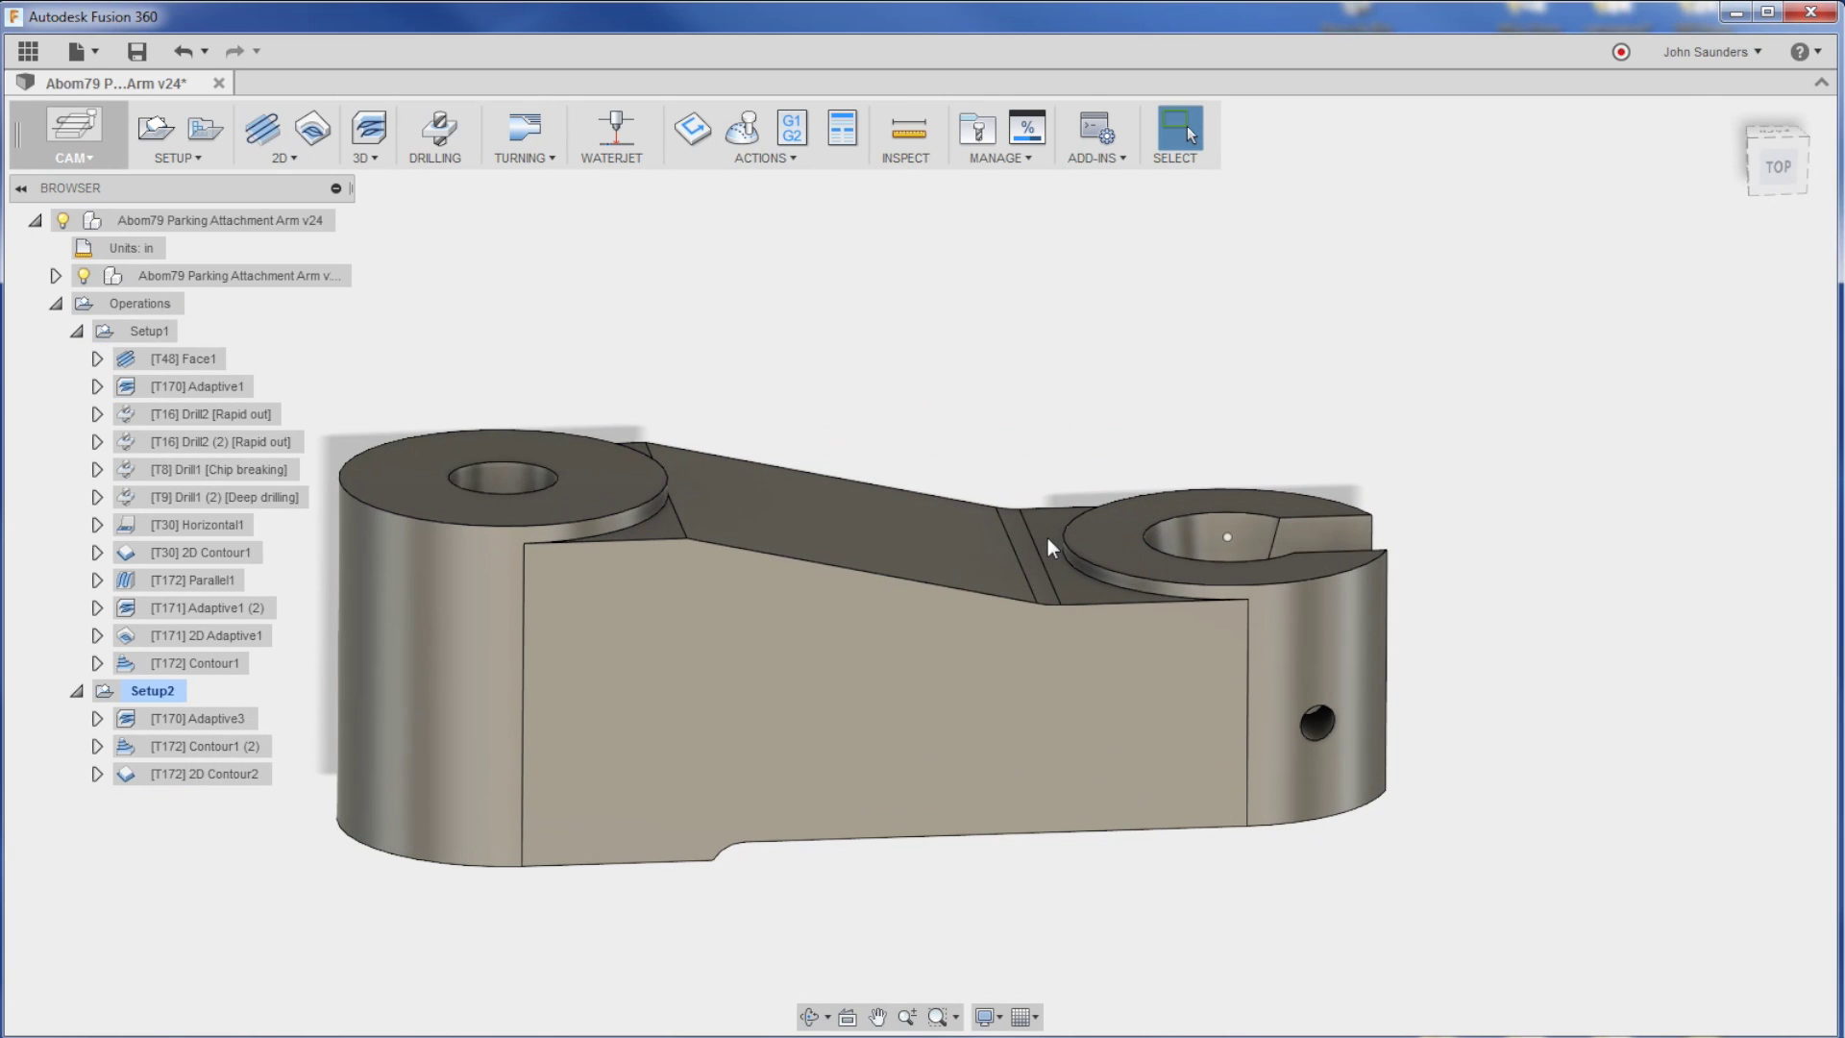
click(164, 410)
scroll(594, 381, down, 2)
shift+middle_drag(598, 379, 588, 413)
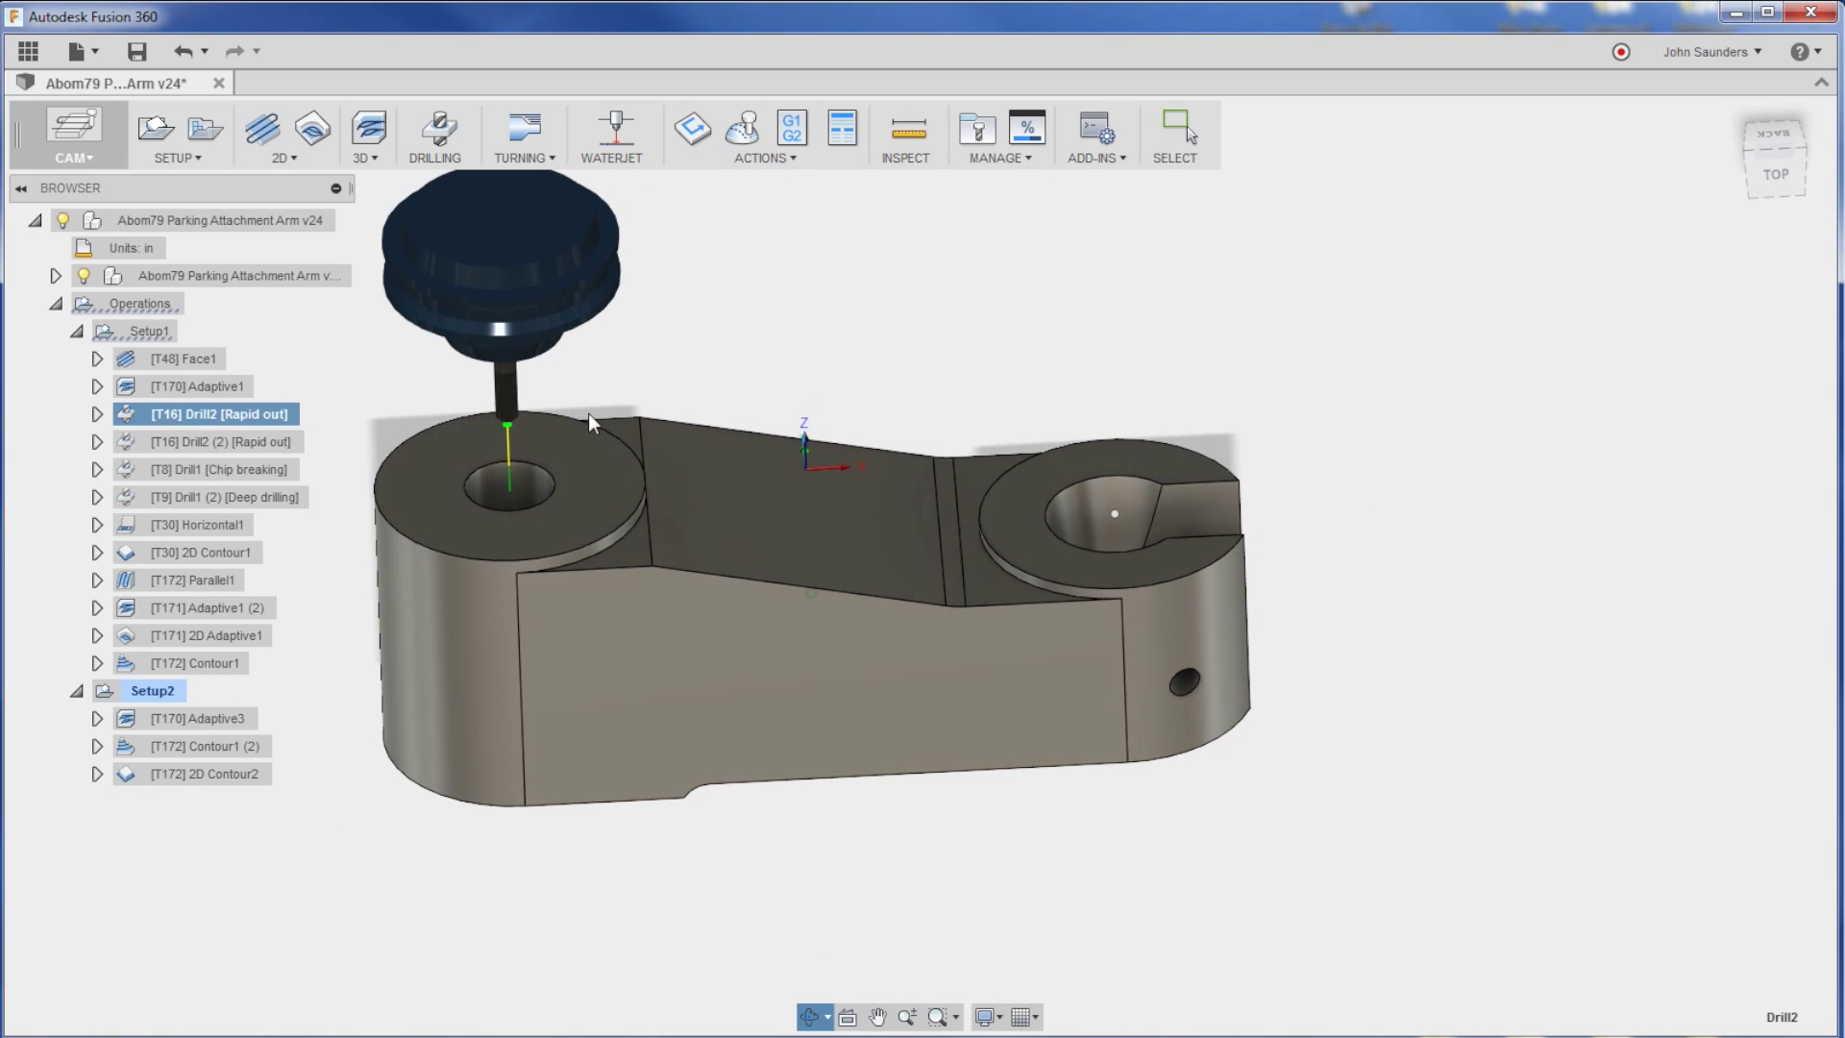
click(250, 444)
shift+middle_drag(289, 444, 413, 448)
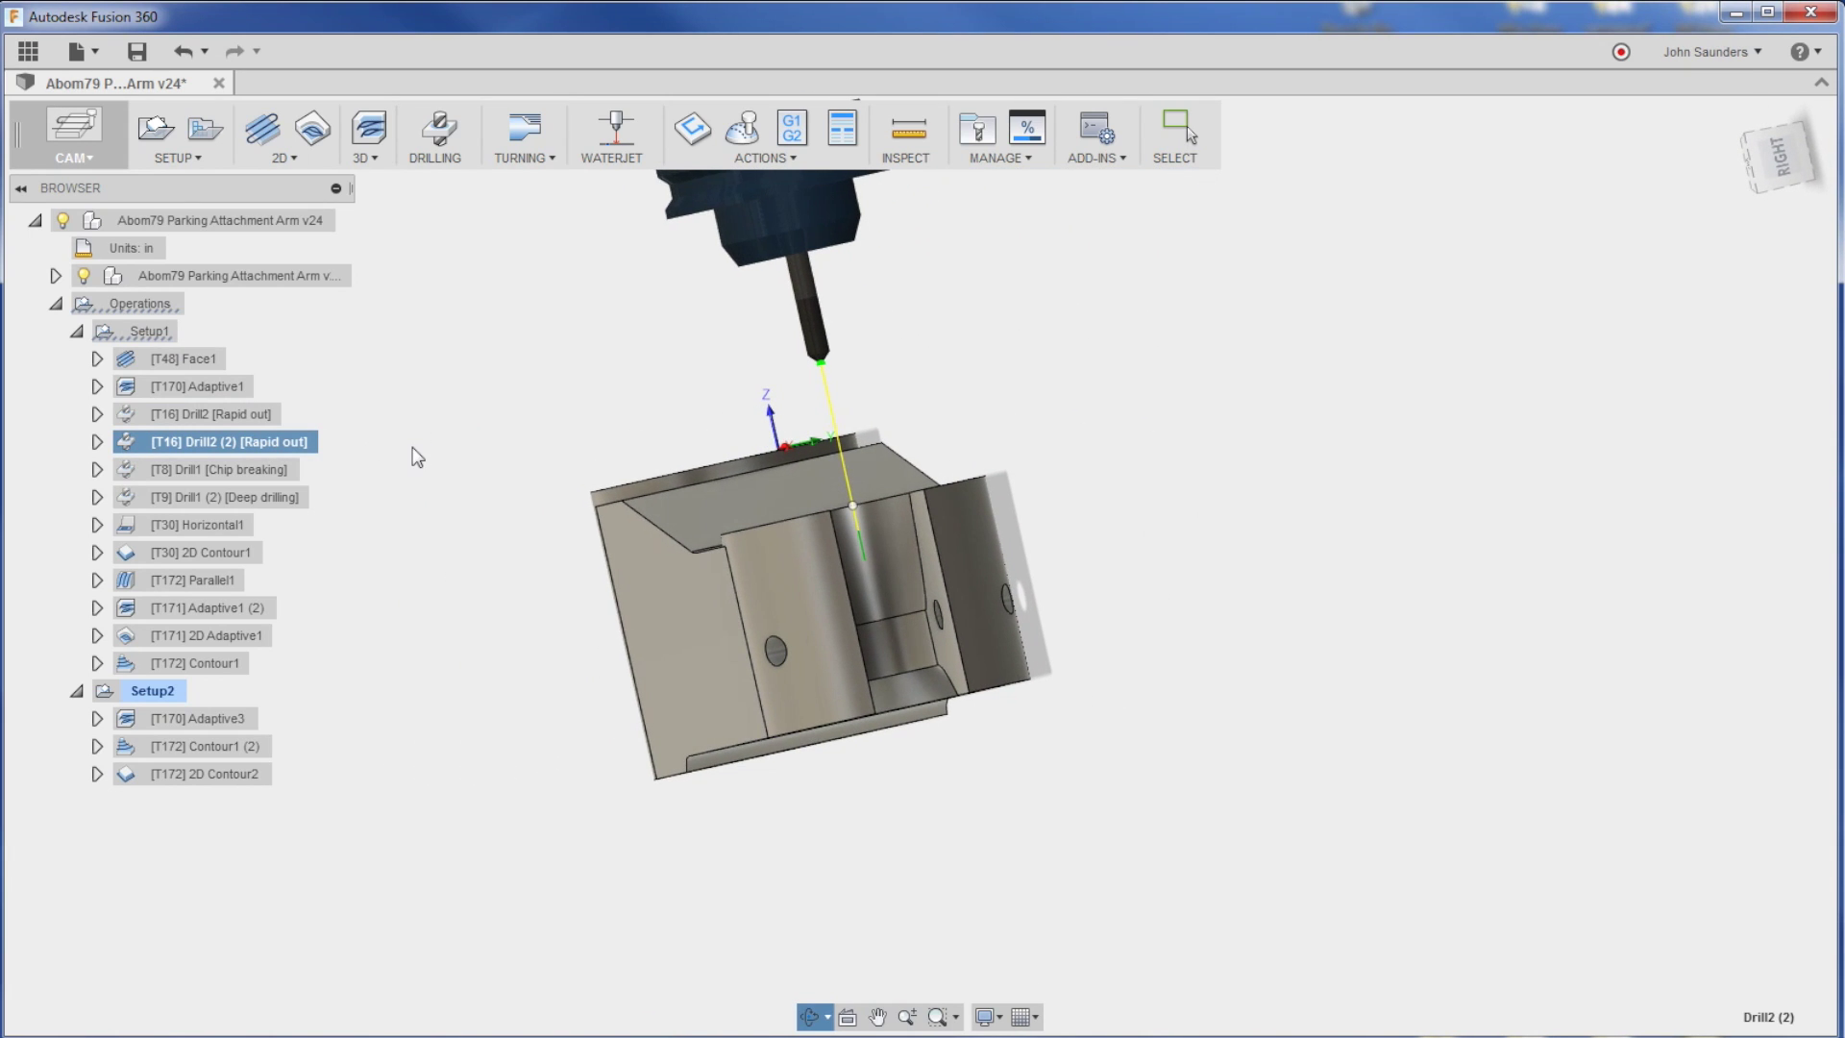
shift+middle_drag(880, 577, 851, 493)
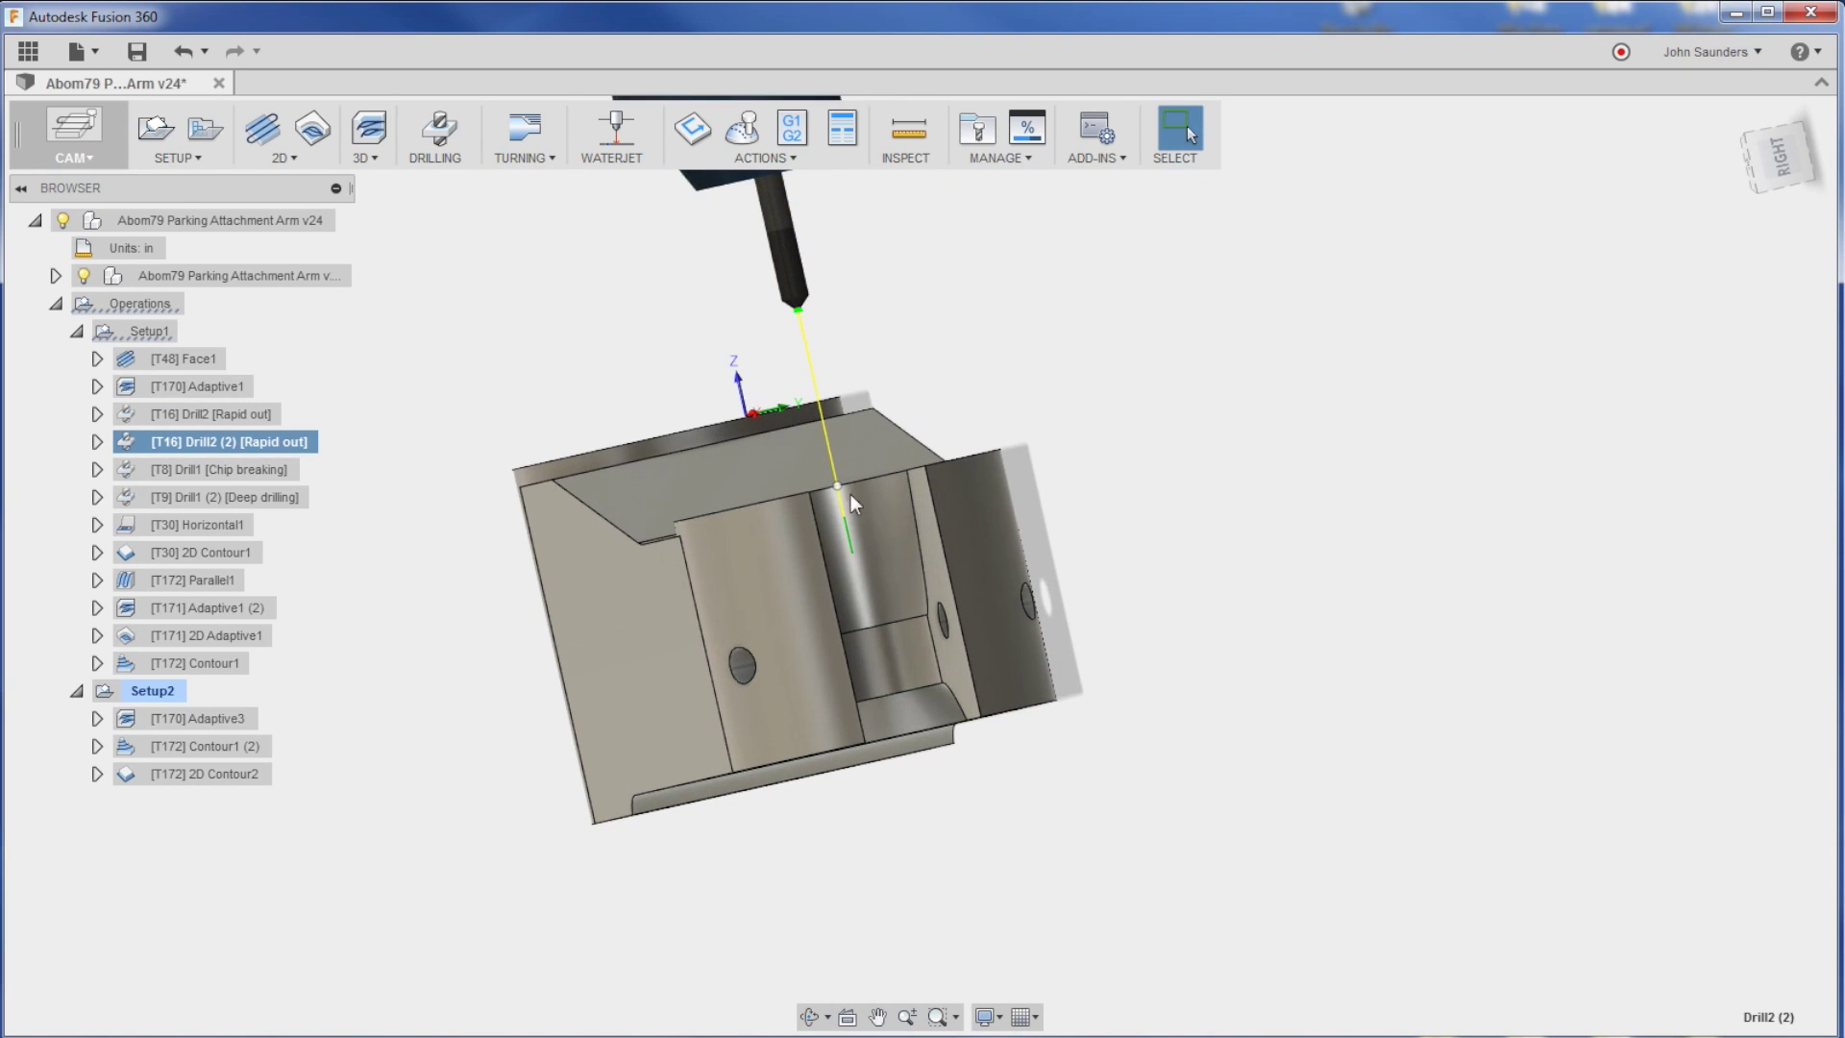
Compare Adaptive1 with Drill2 (2), then display the Drill1 (2) deep drilling toolpath.
click(205, 386)
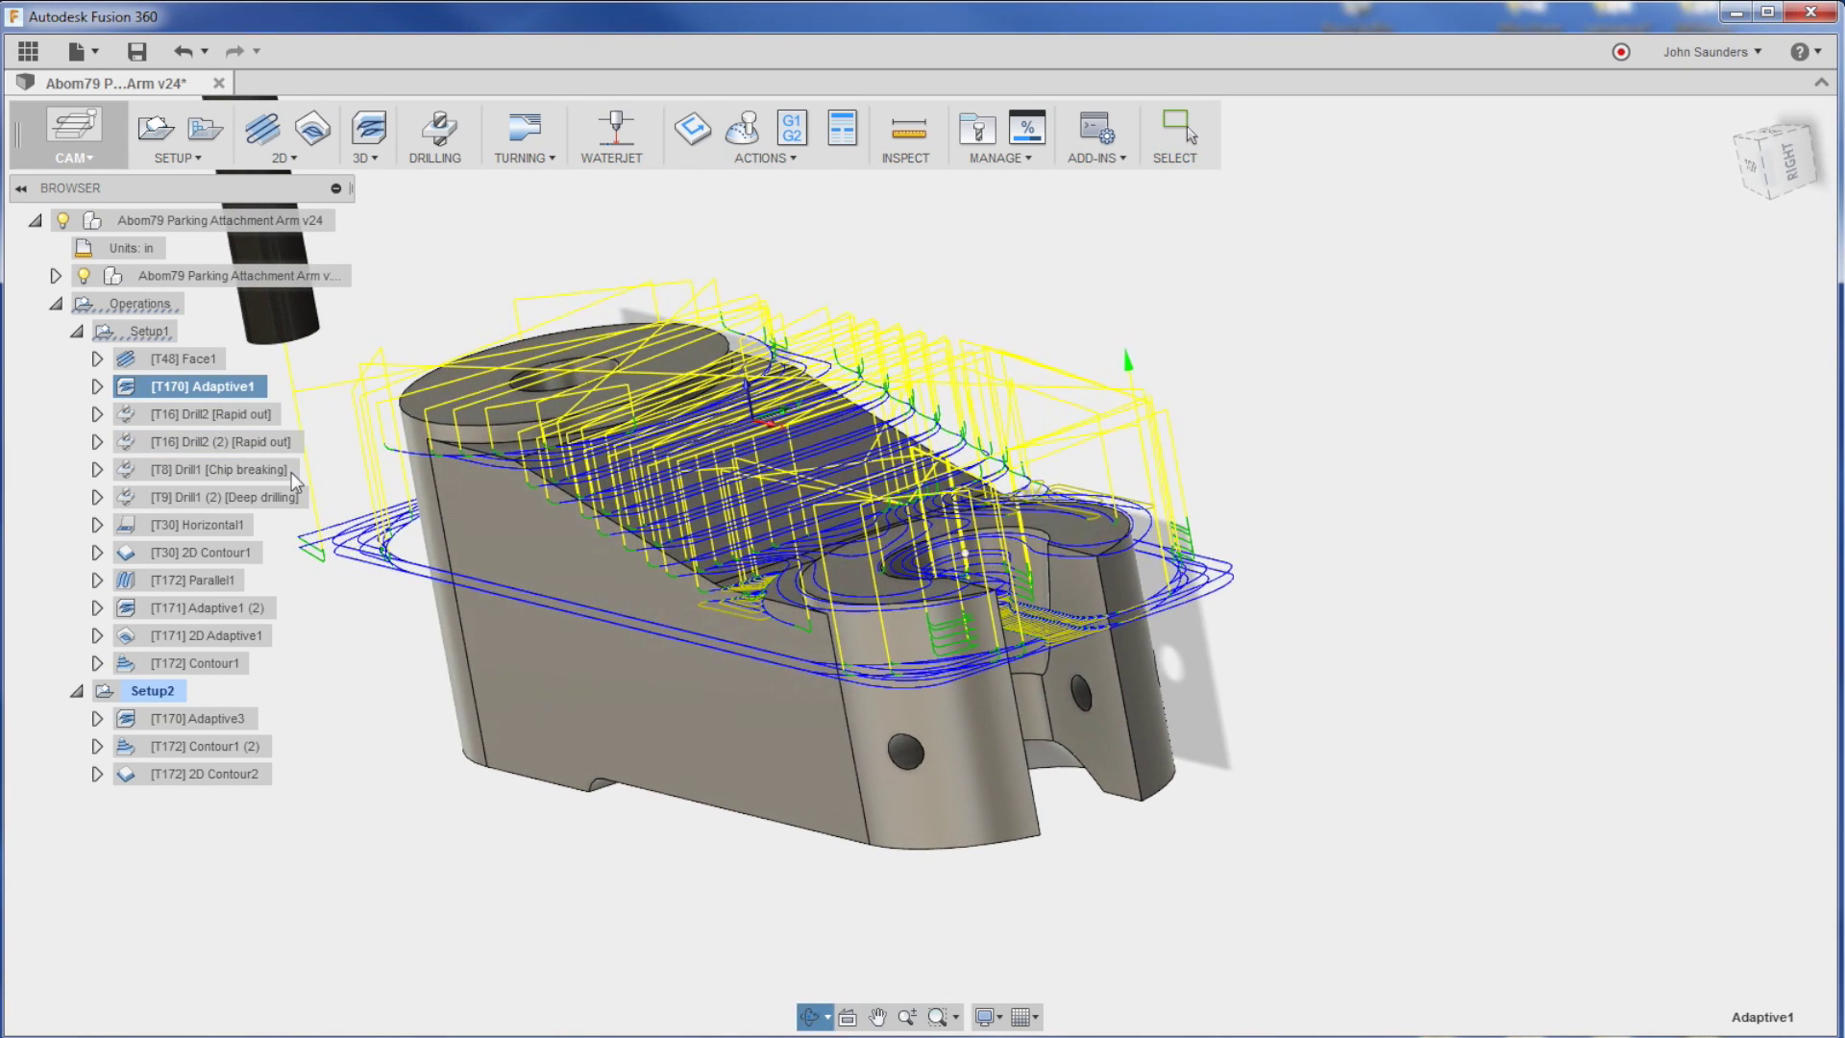
click(230, 442)
shift+middle_drag(705, 530, 709, 540)
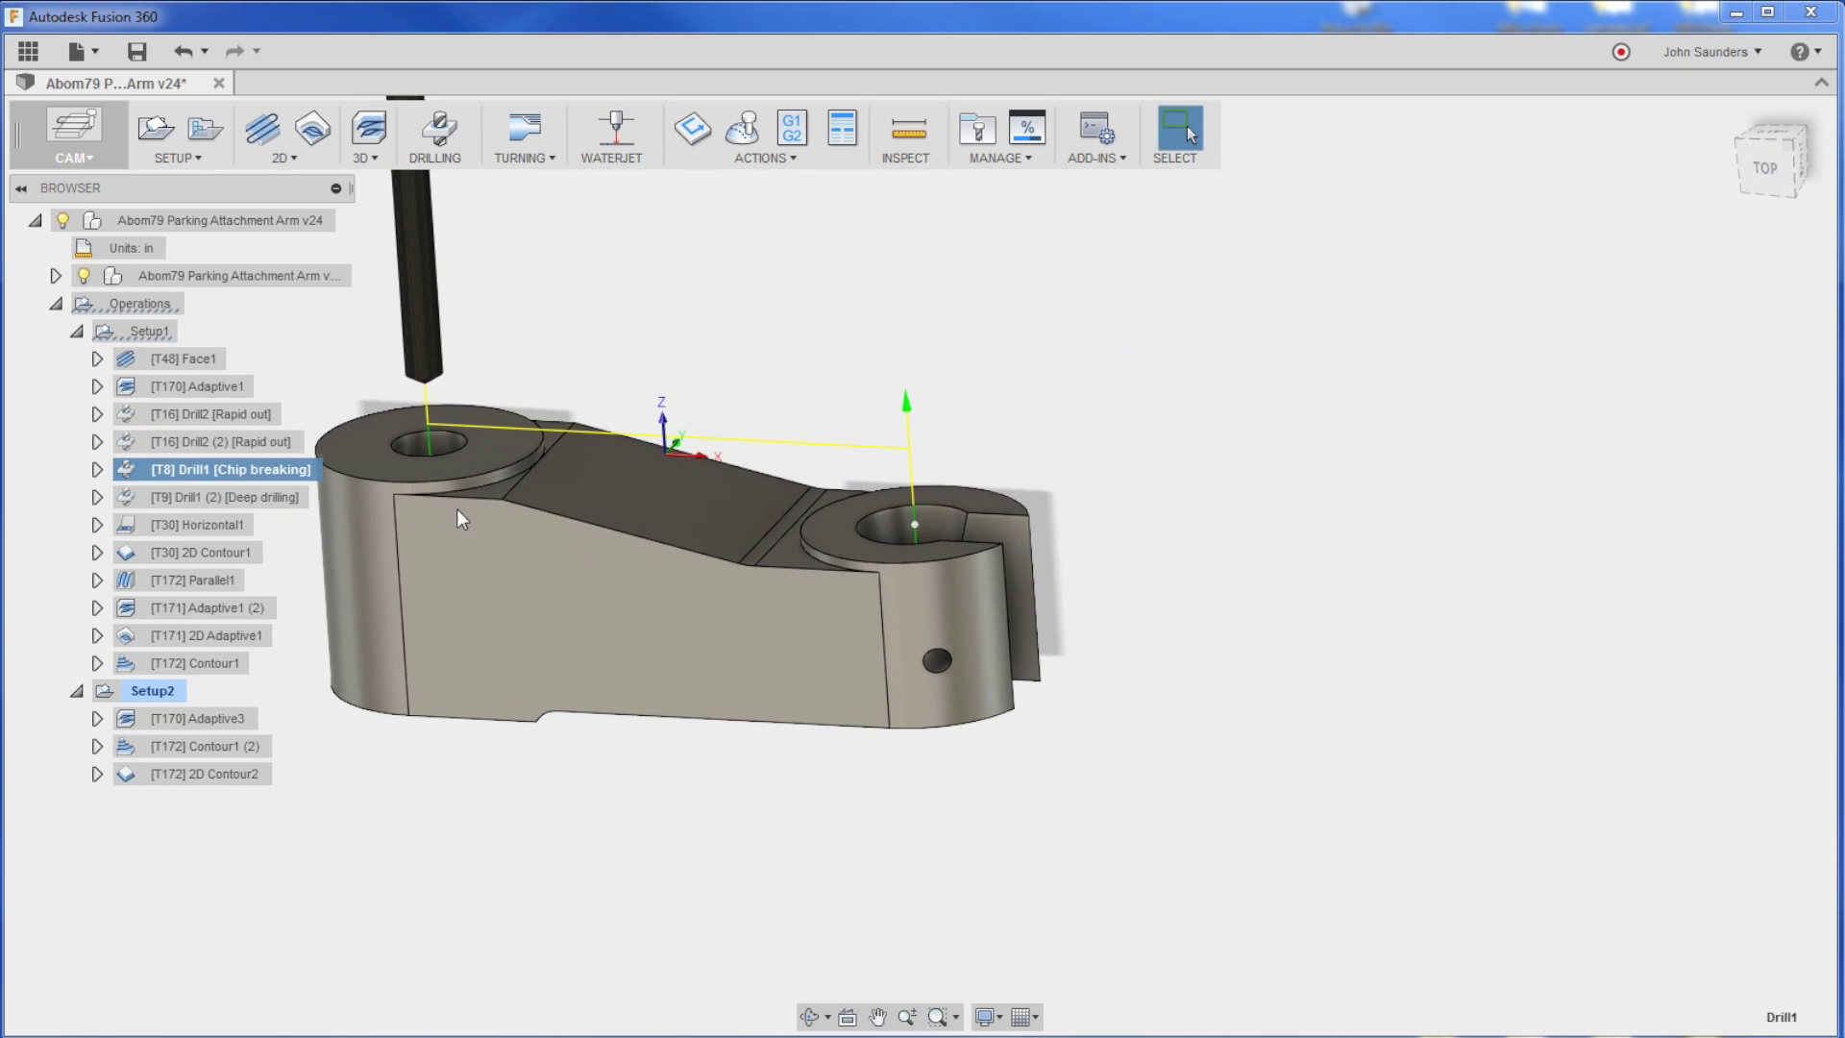
middle_drag(512, 494, 754, 668)
scroll(820, 486, up, 2)
middle_drag(754, 668, 701, 560)
click(242, 500)
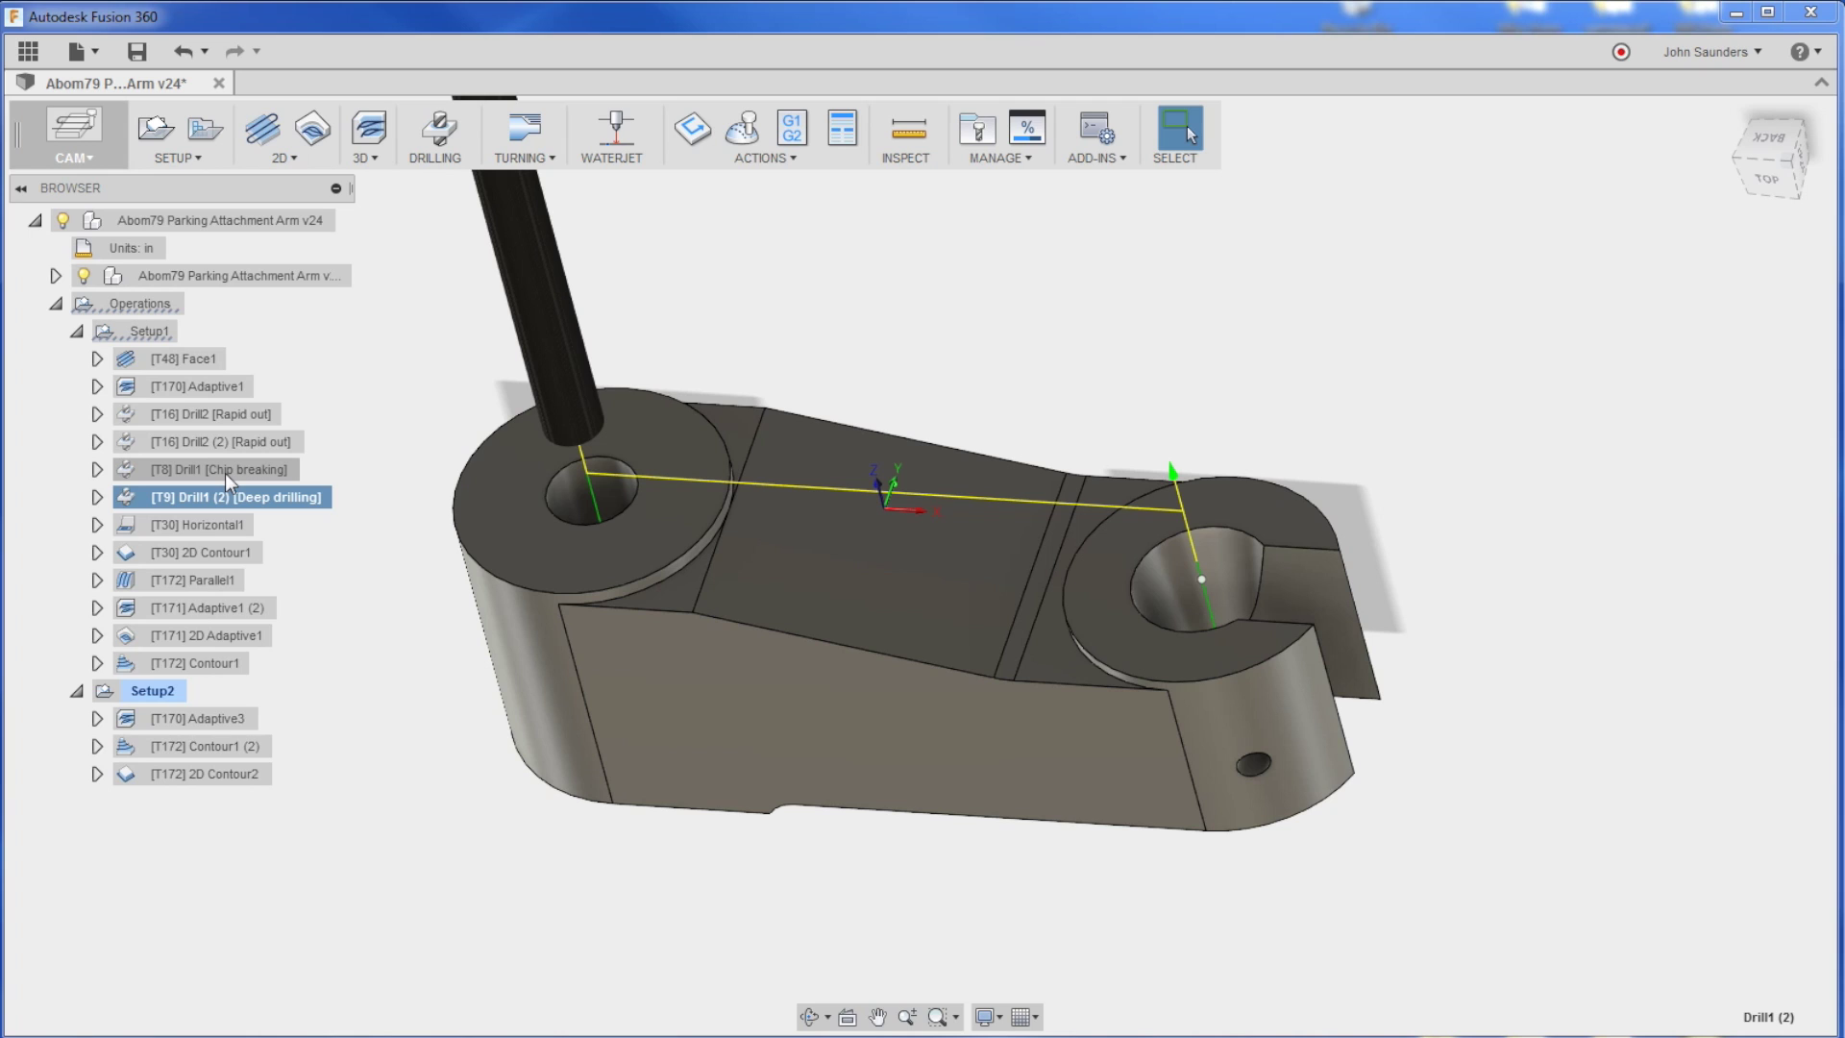
Confirm Drill1's machining time is 0:01:30, then redisplay Drill1 (2).
right_click(225, 473)
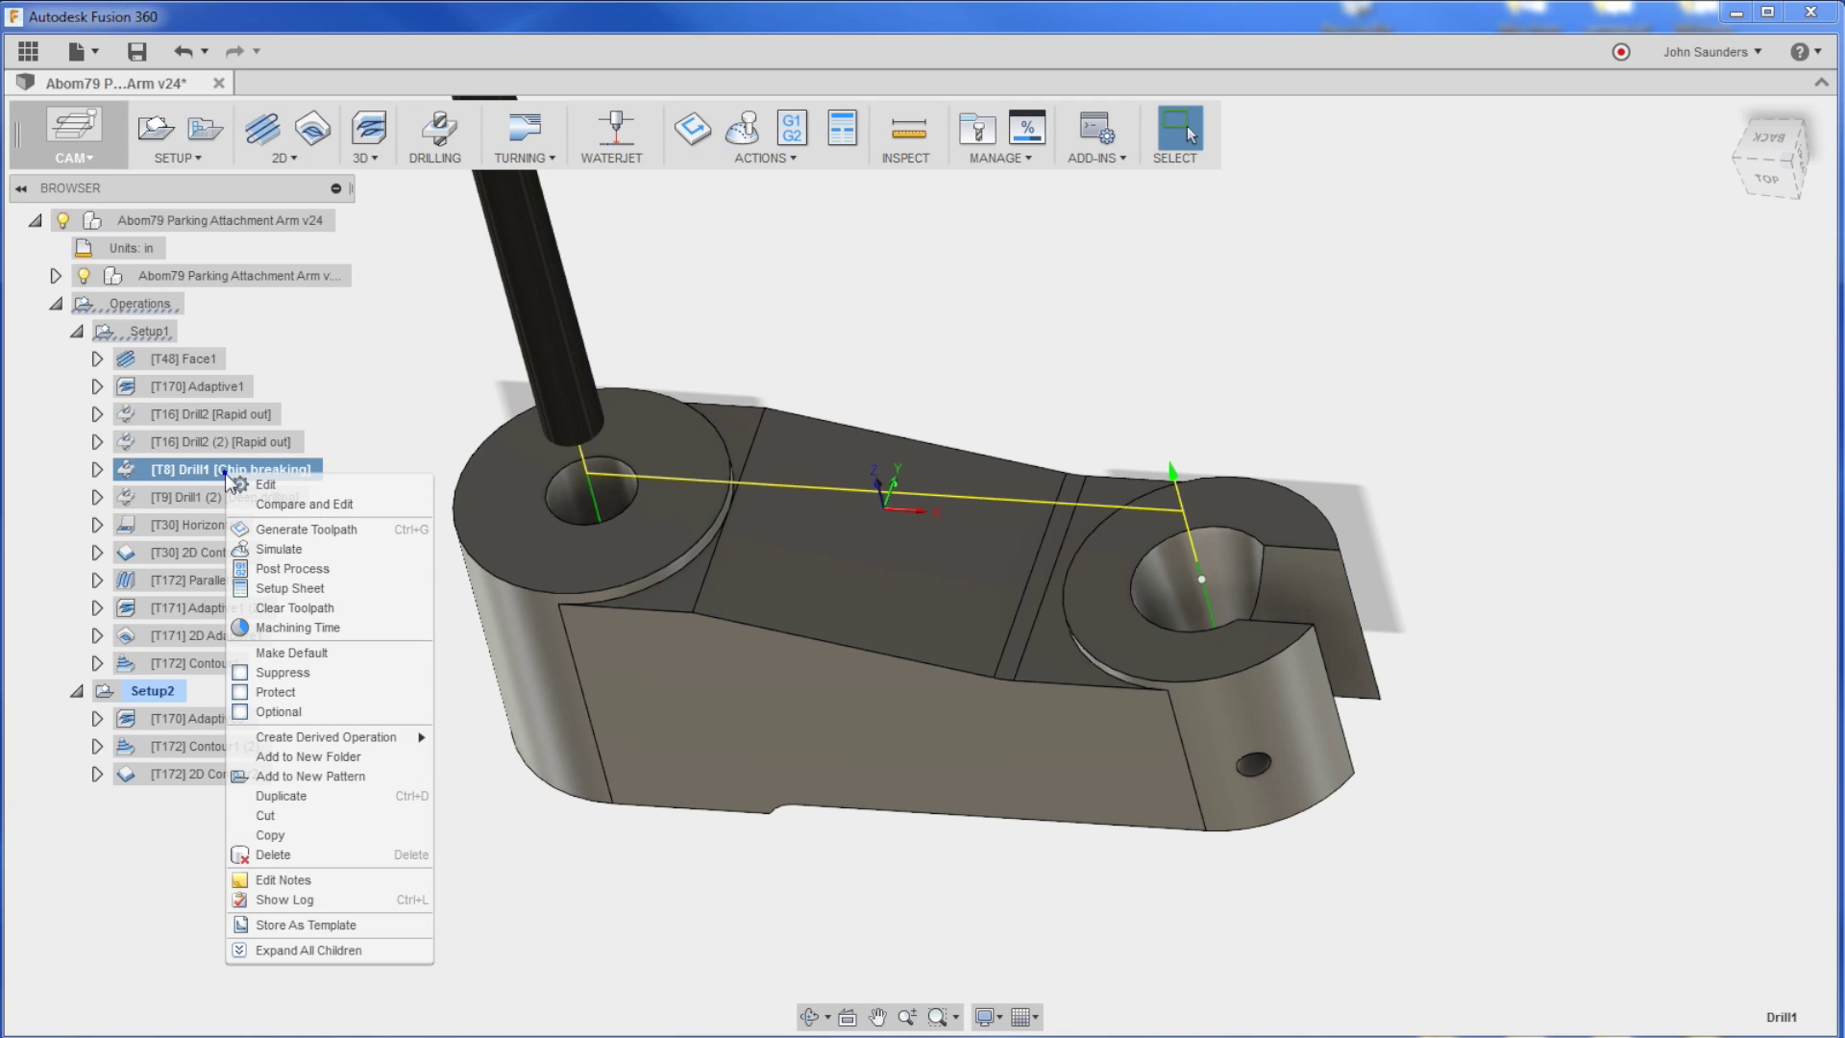
click(318, 630)
drag(1588, 267, 1409, 265)
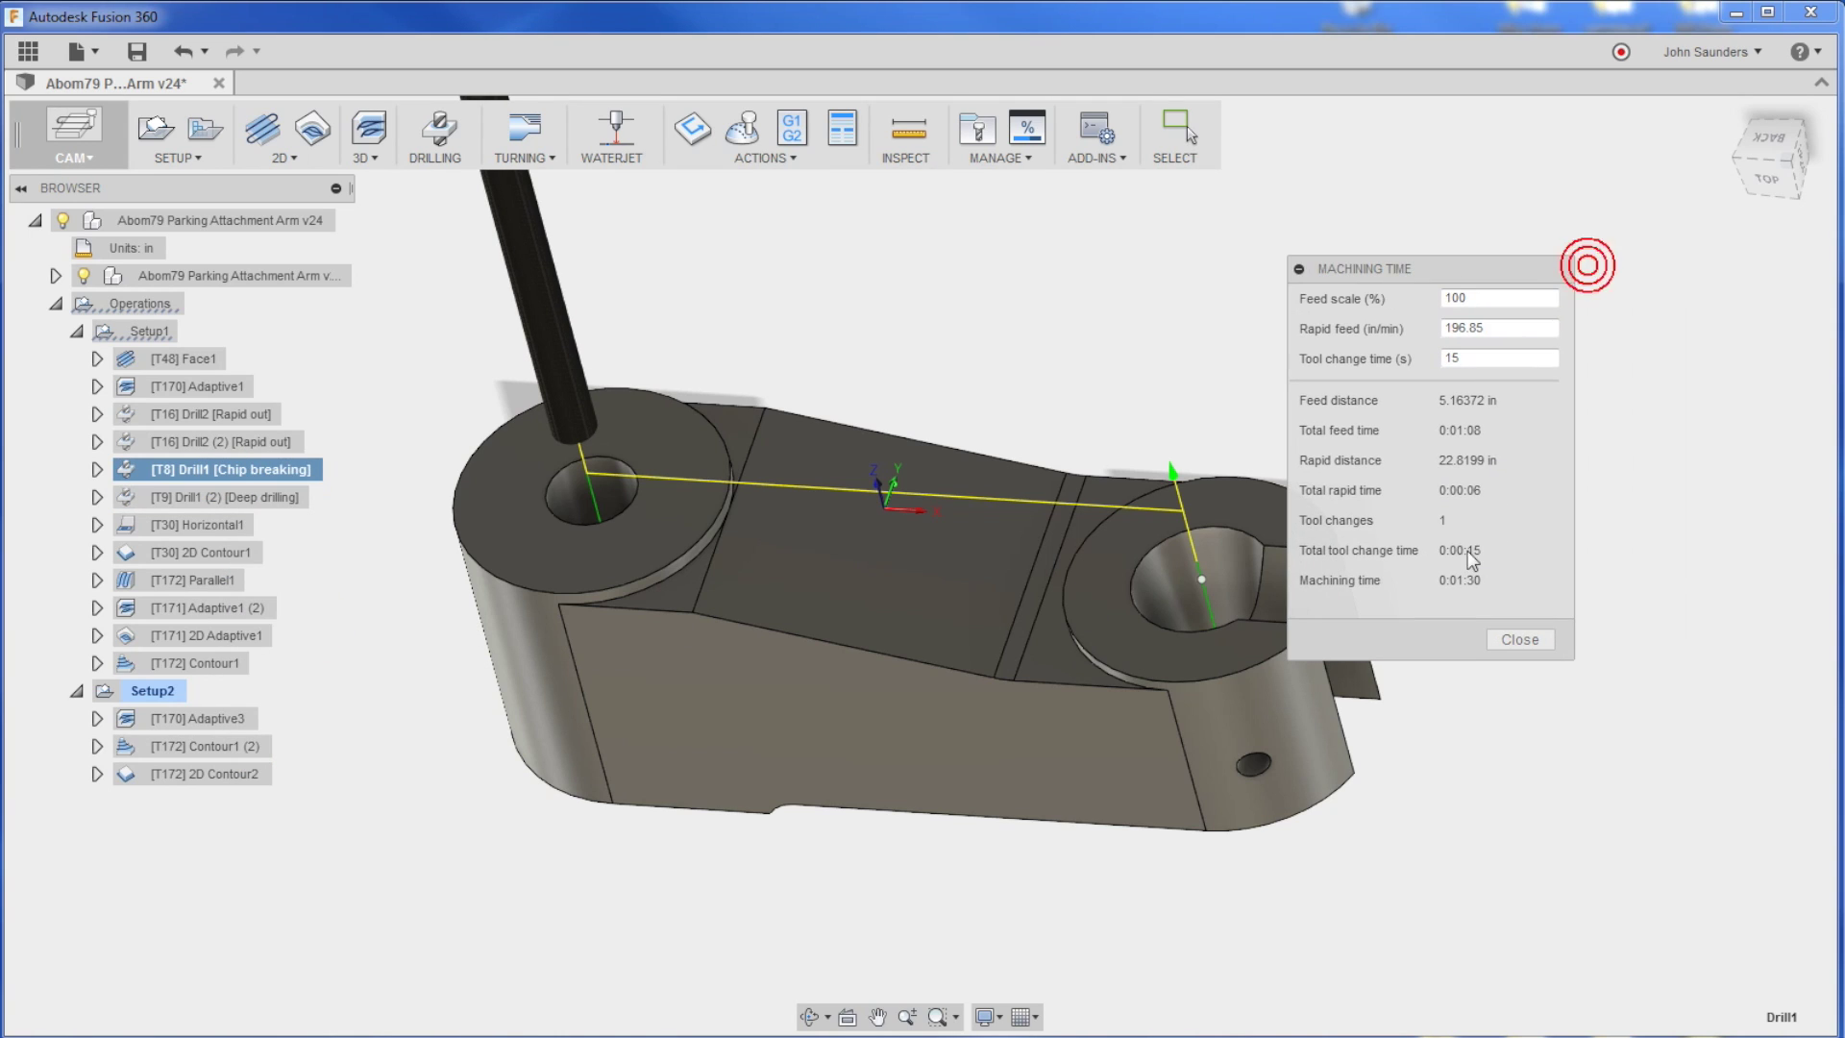
click(1508, 641)
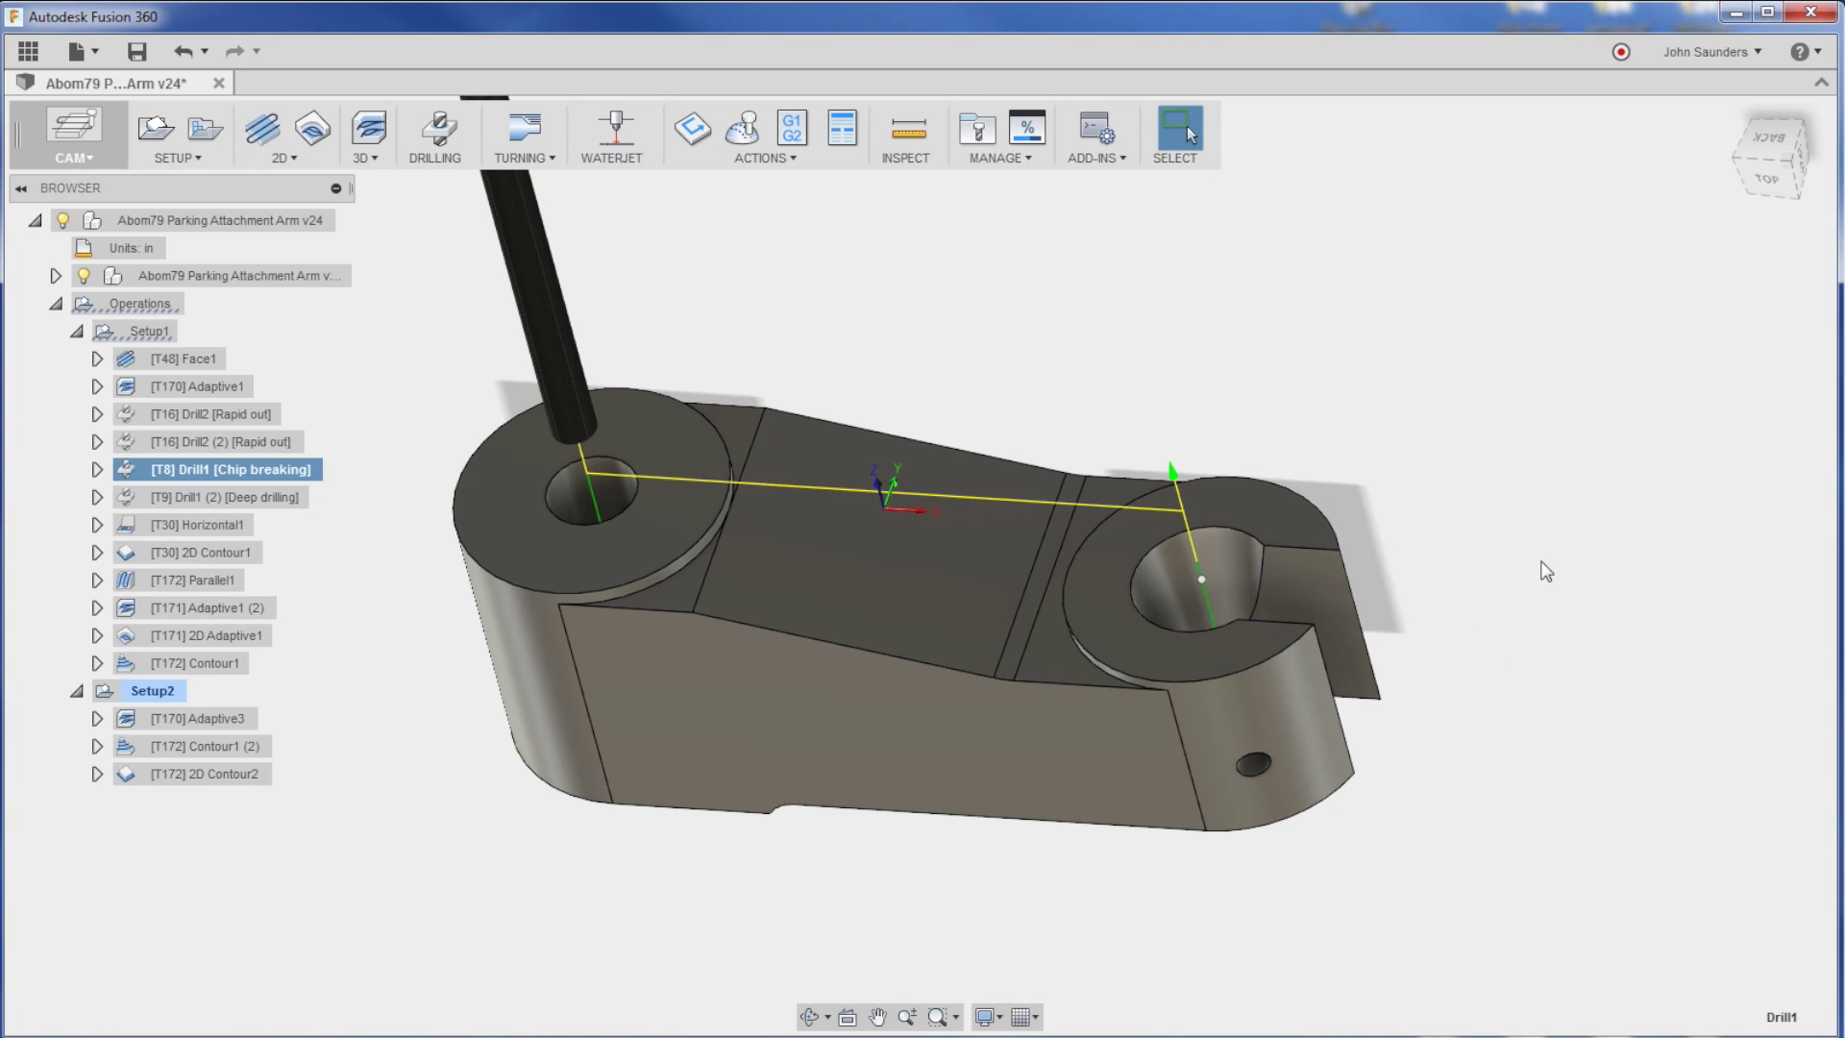
click(264, 496)
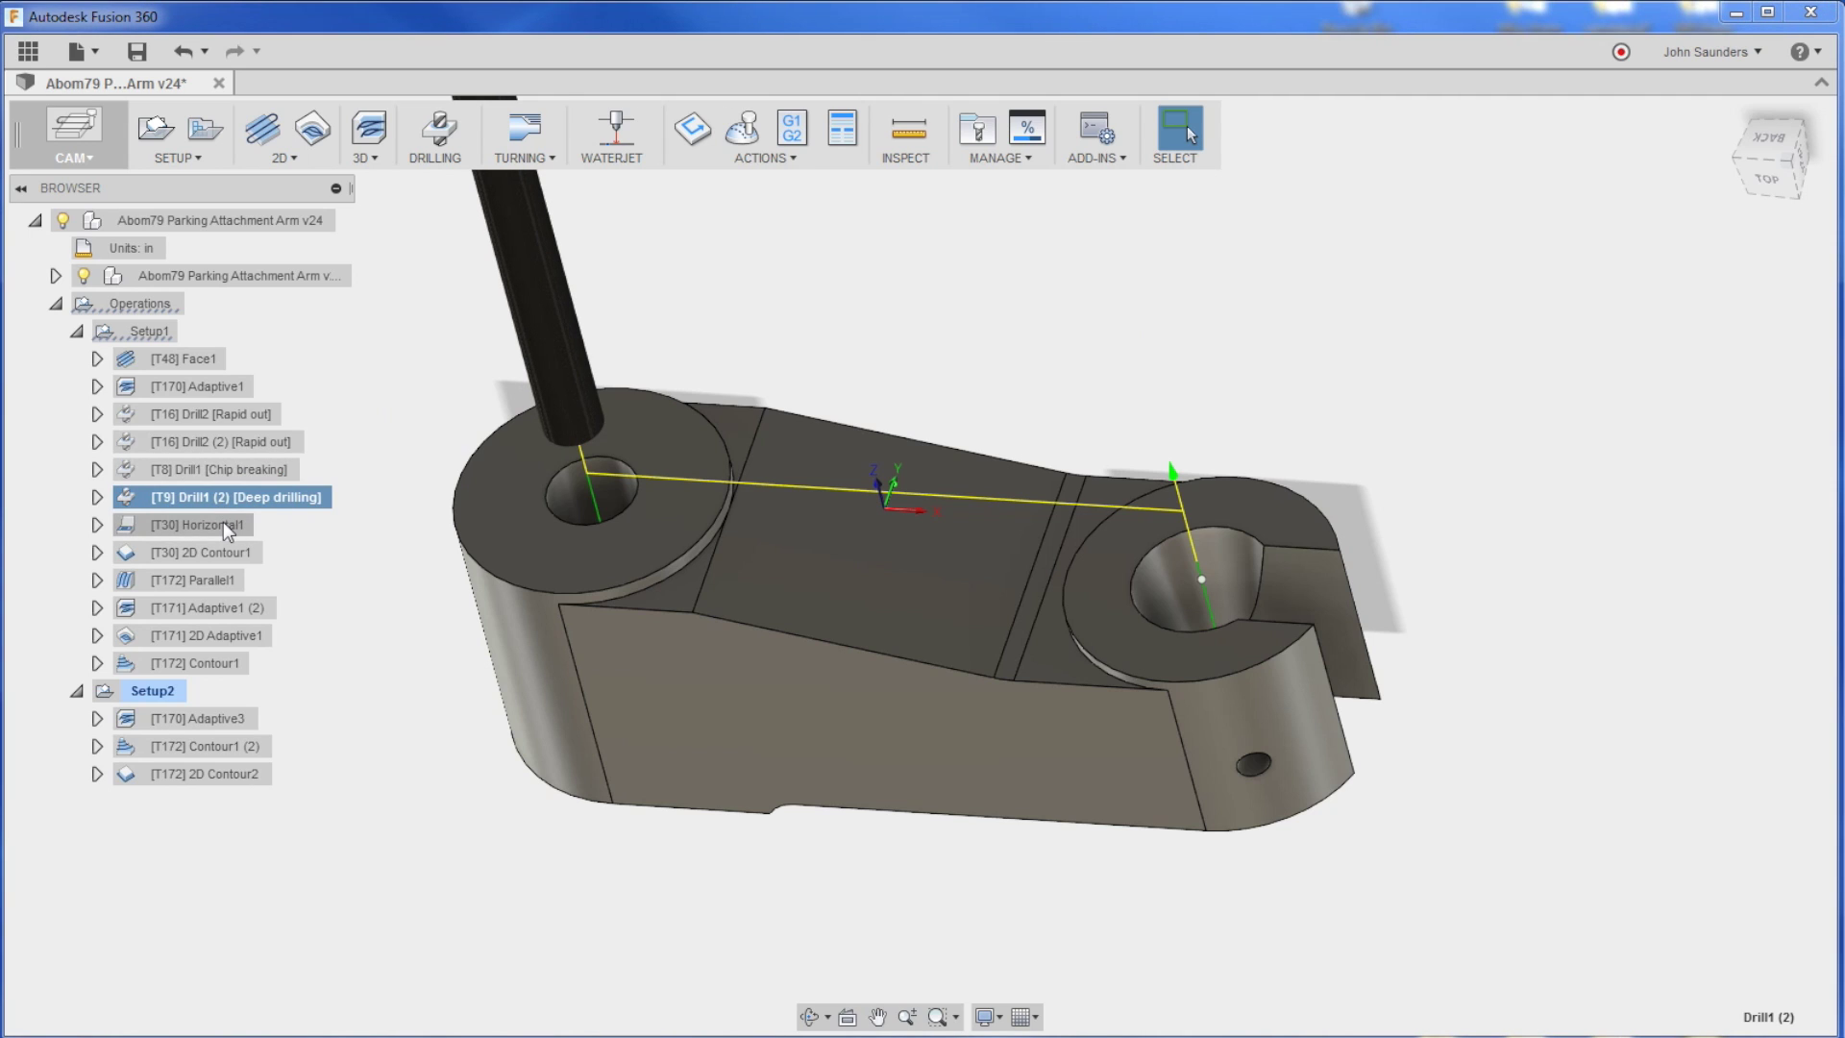
Inspect the Horizontal1 toolpath close up near the right boss, then display Adaptive1's toolpath.
click(223, 524)
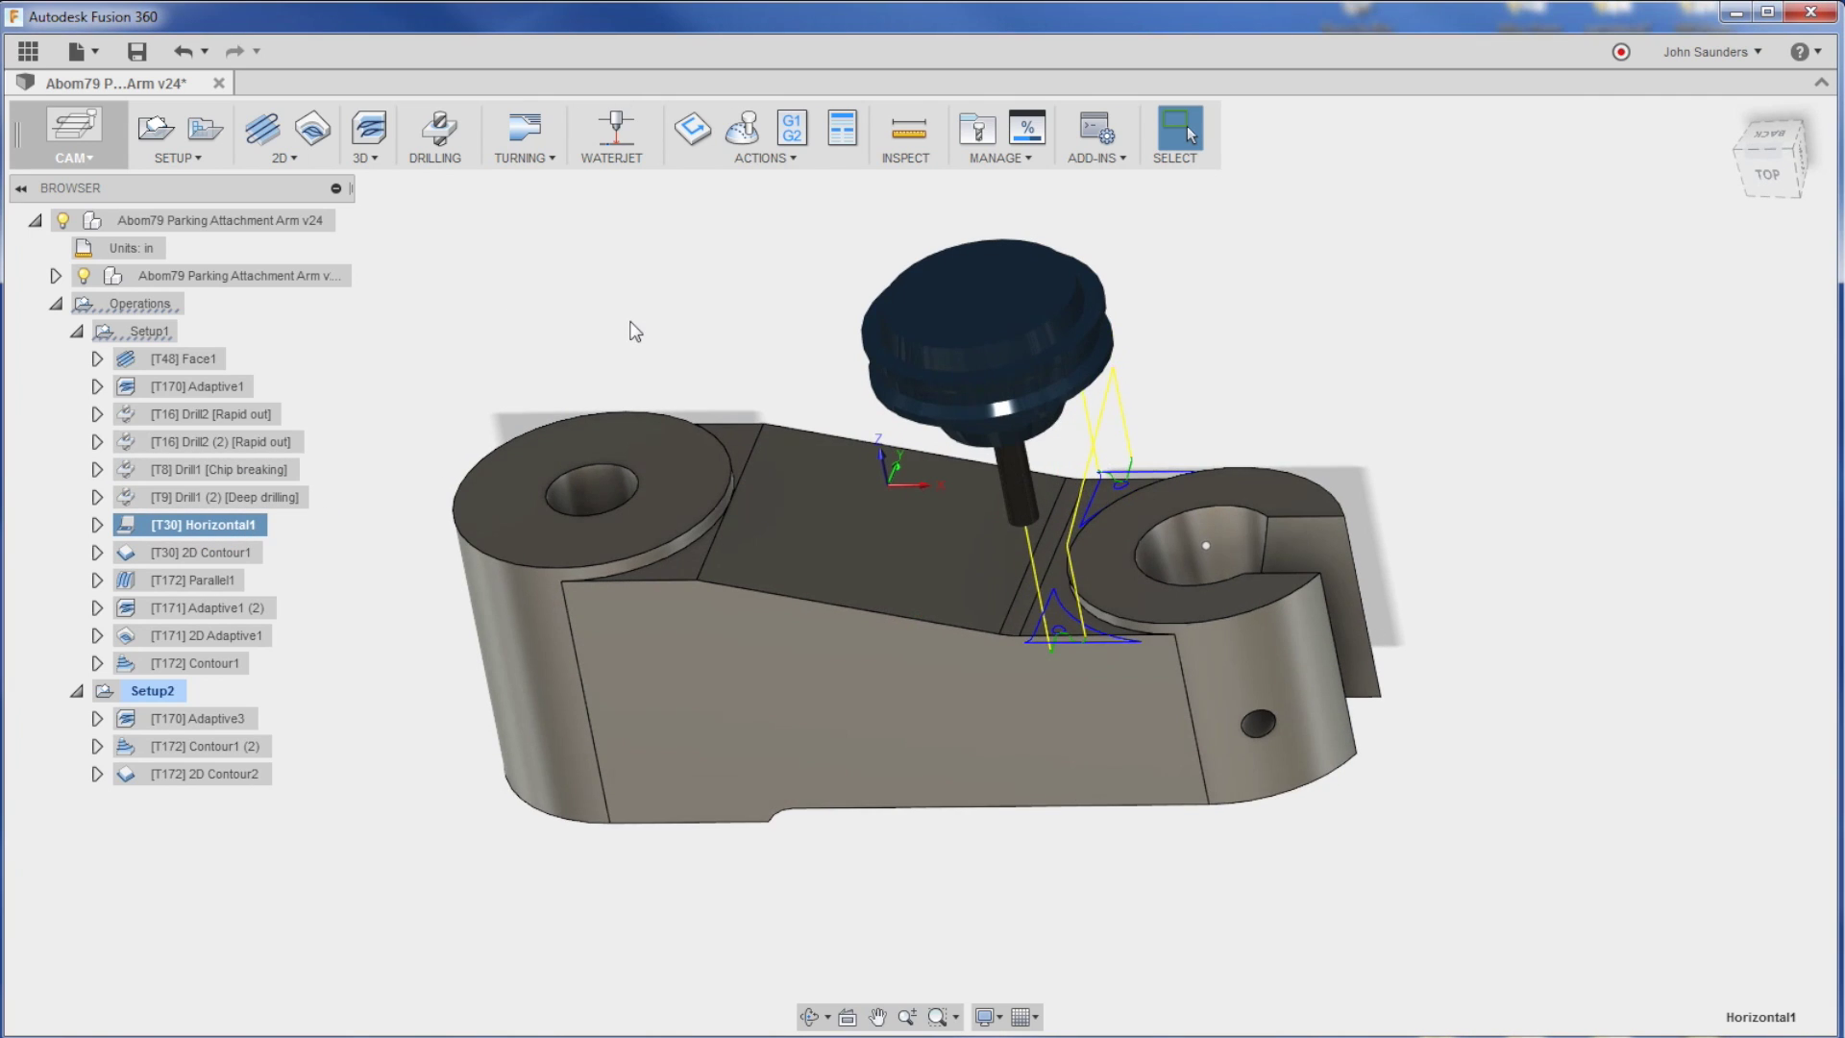
scroll(883, 428, up, 2)
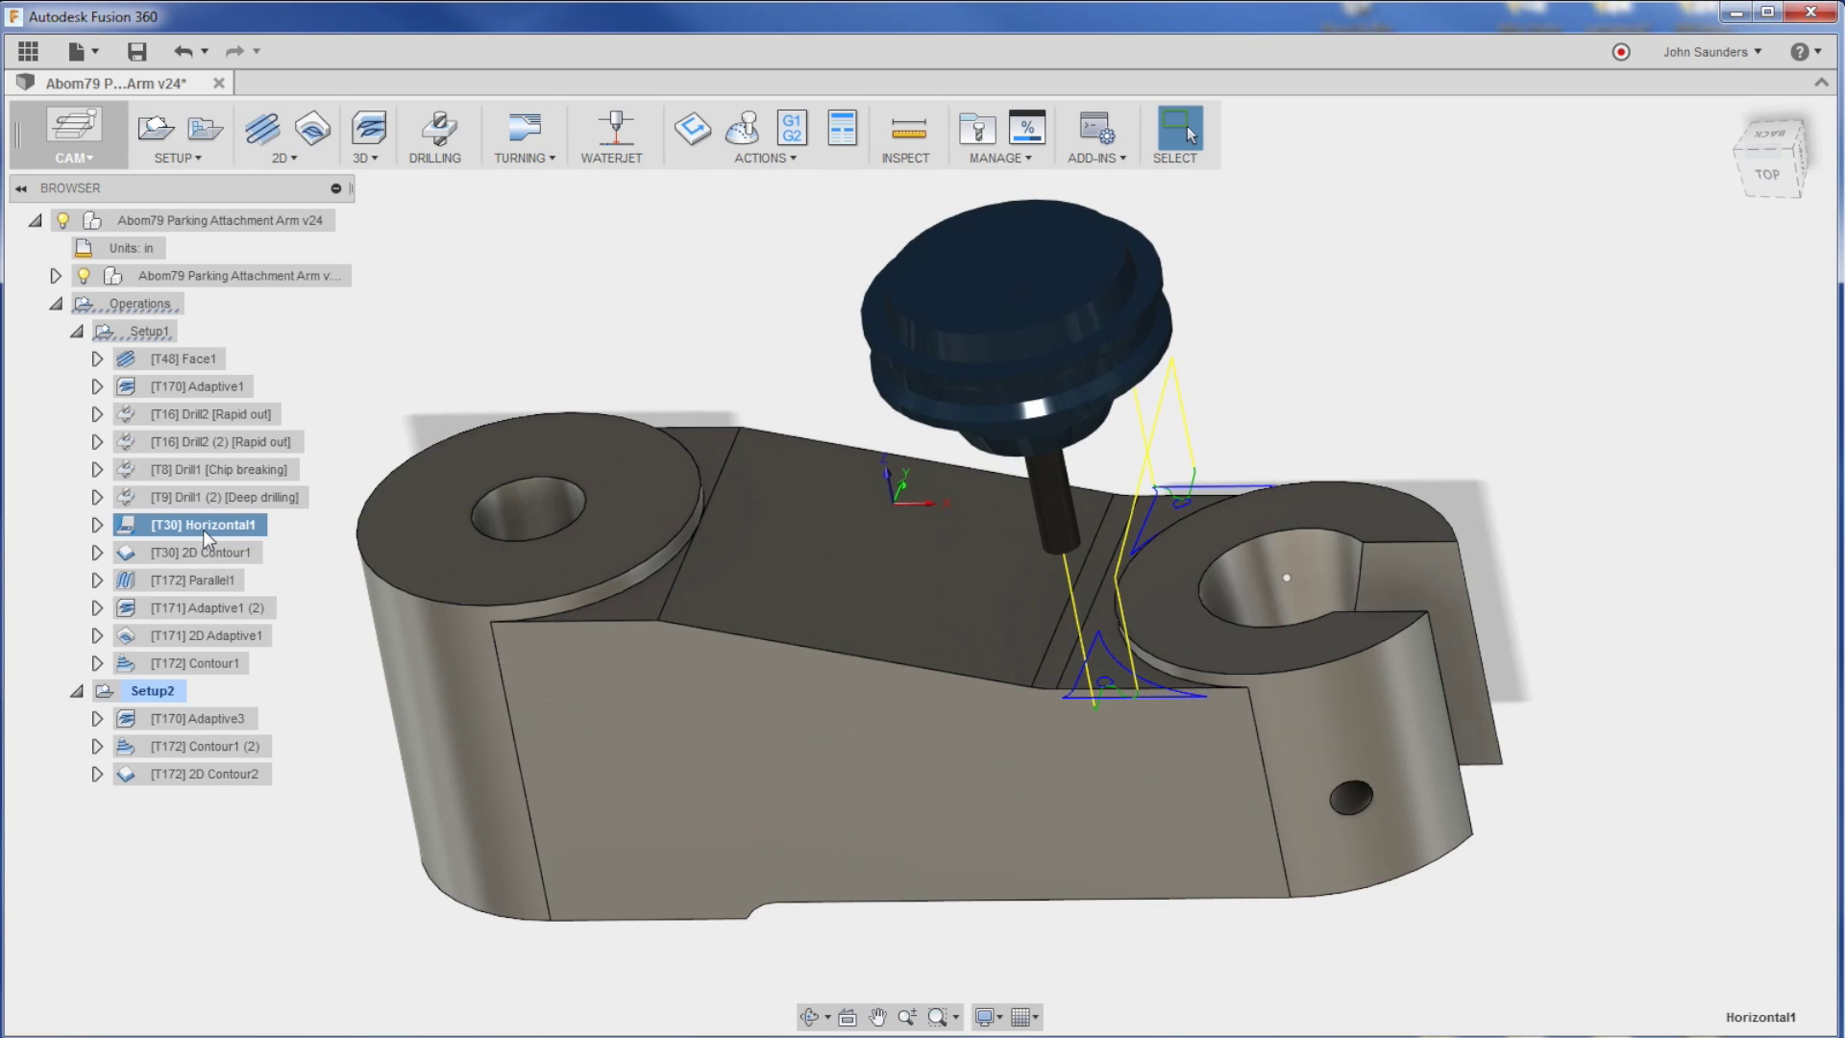
scroll(1136, 680, up, 5)
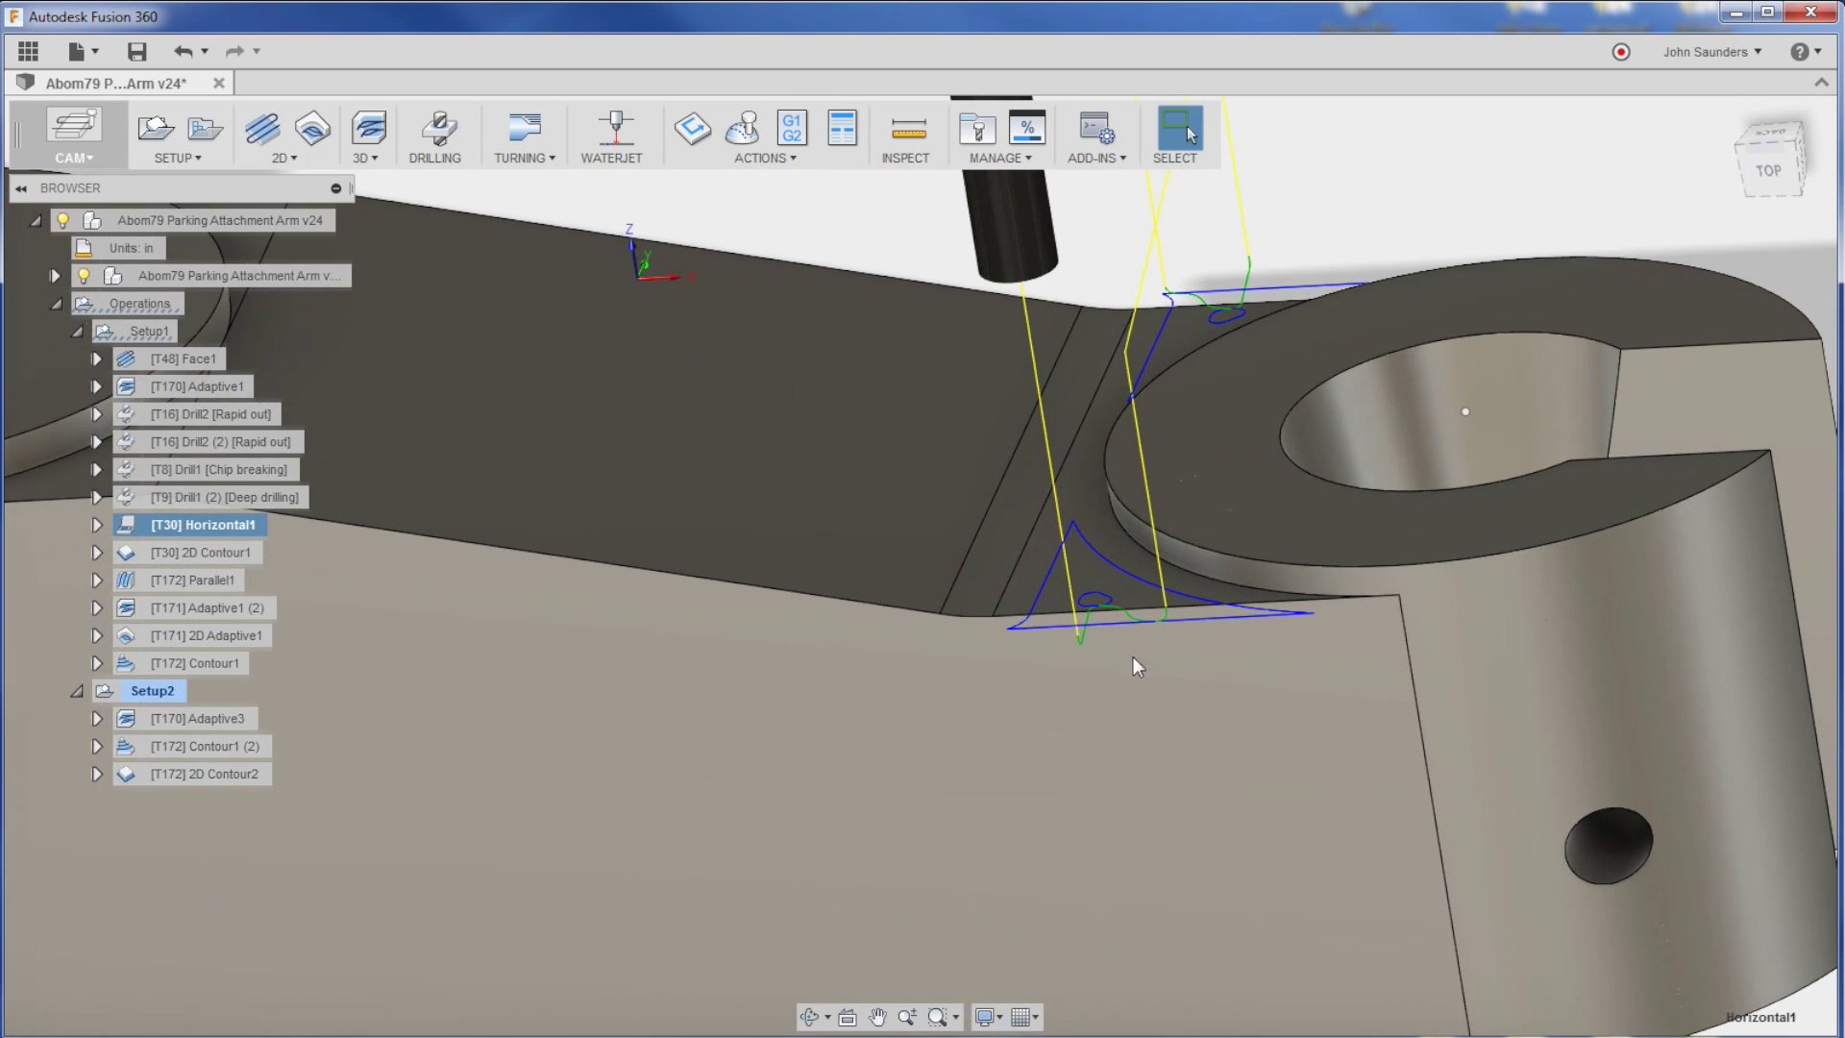
shift+middle_drag(1096, 611, 1139, 606)
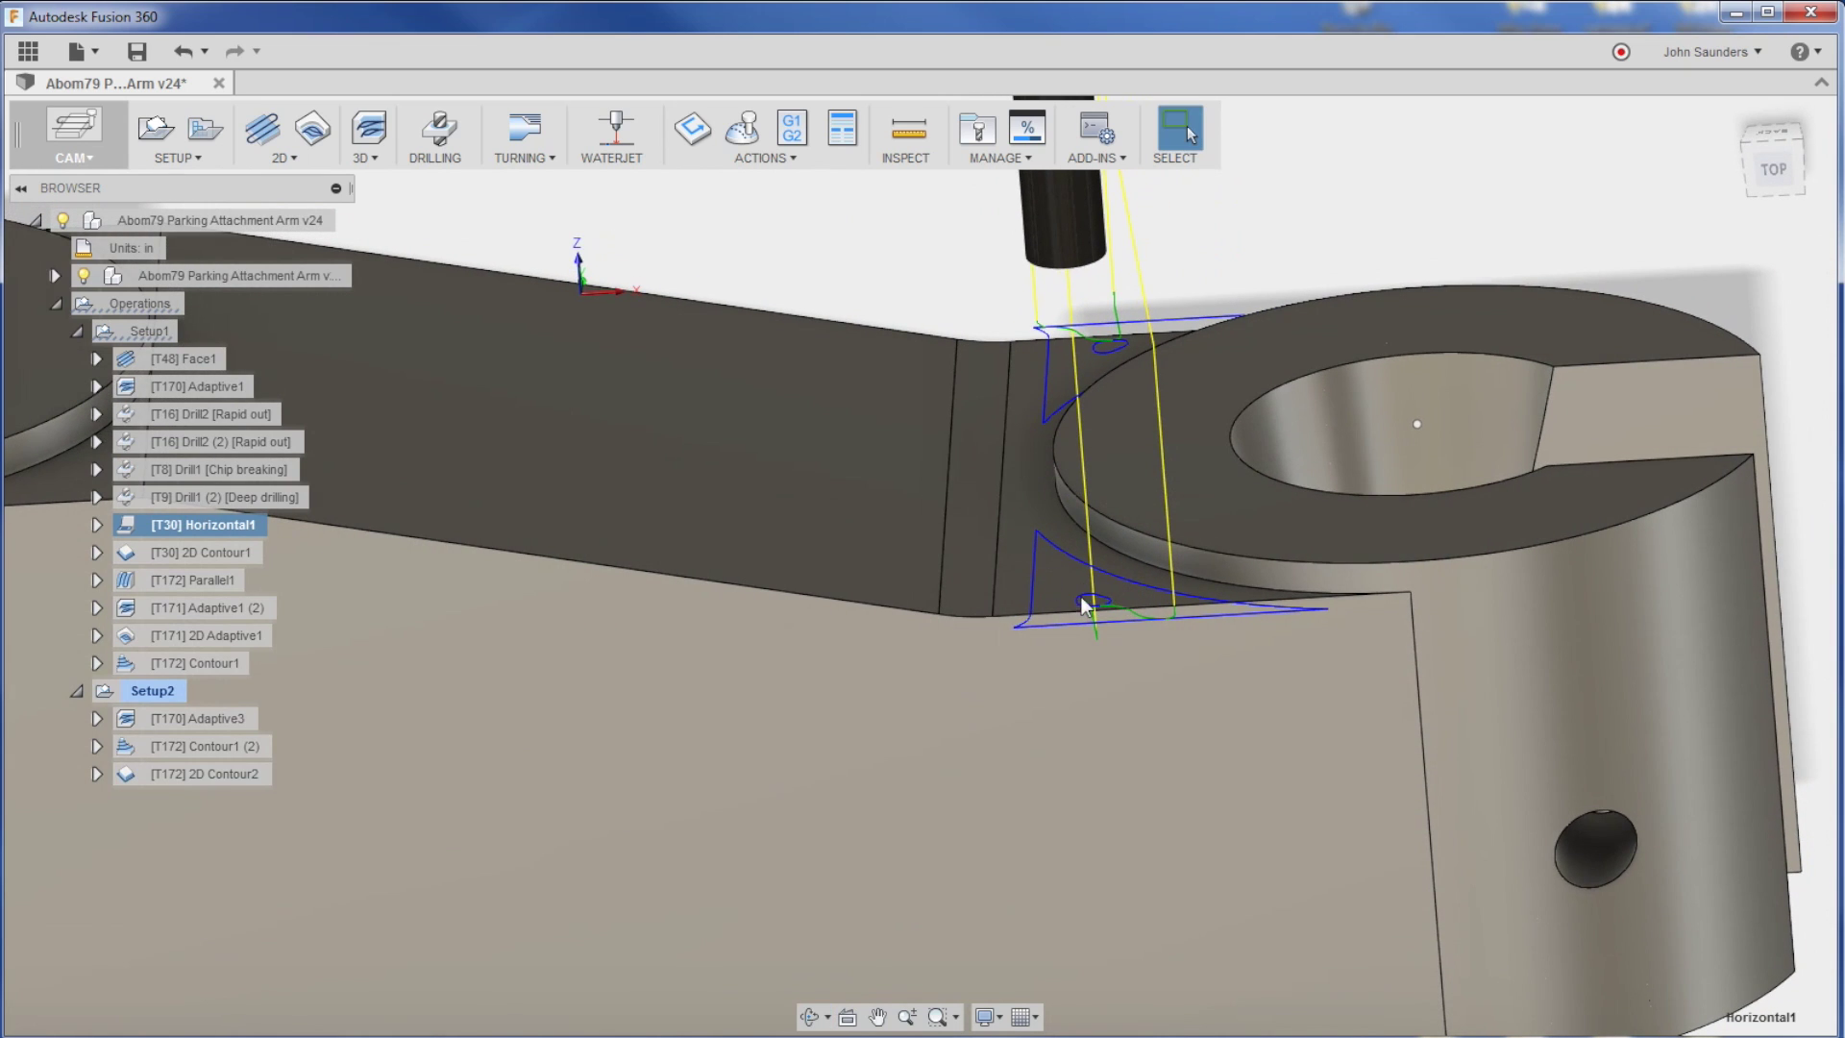
scroll(1105, 590, down, 3)
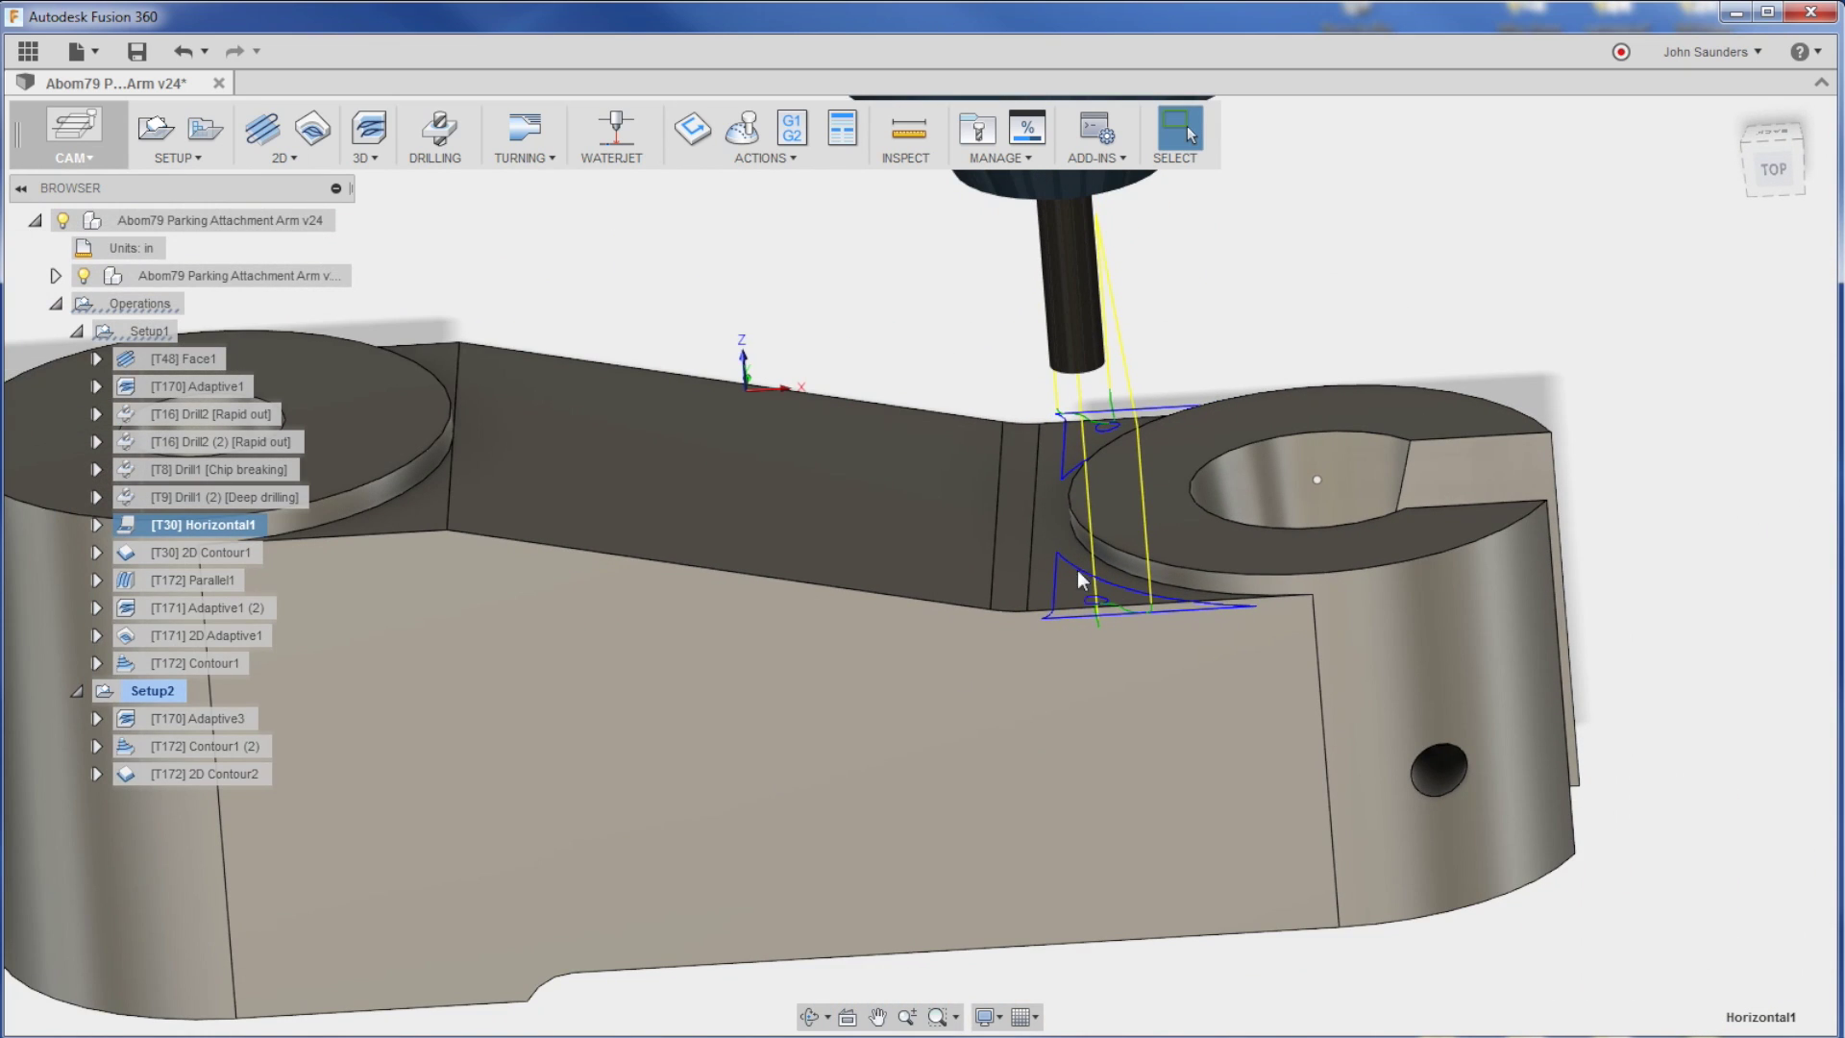
scroll(1115, 442, down, 4)
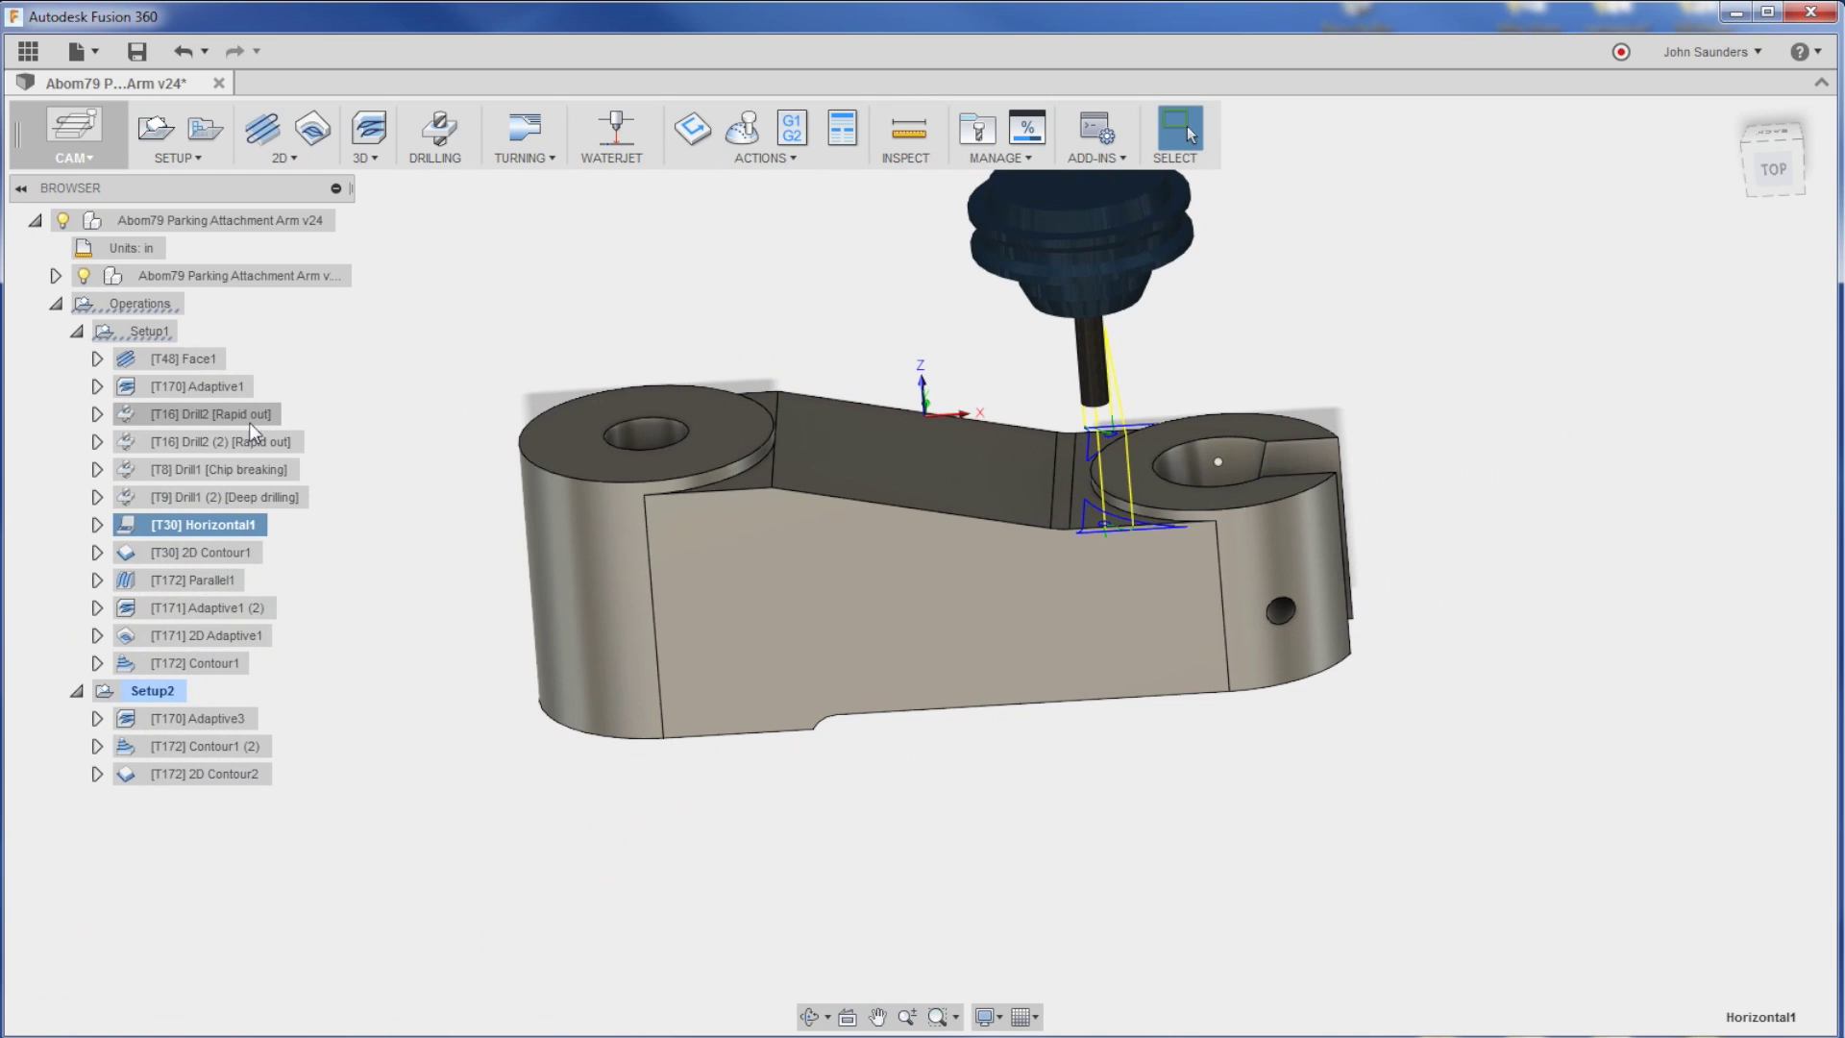
click(205, 390)
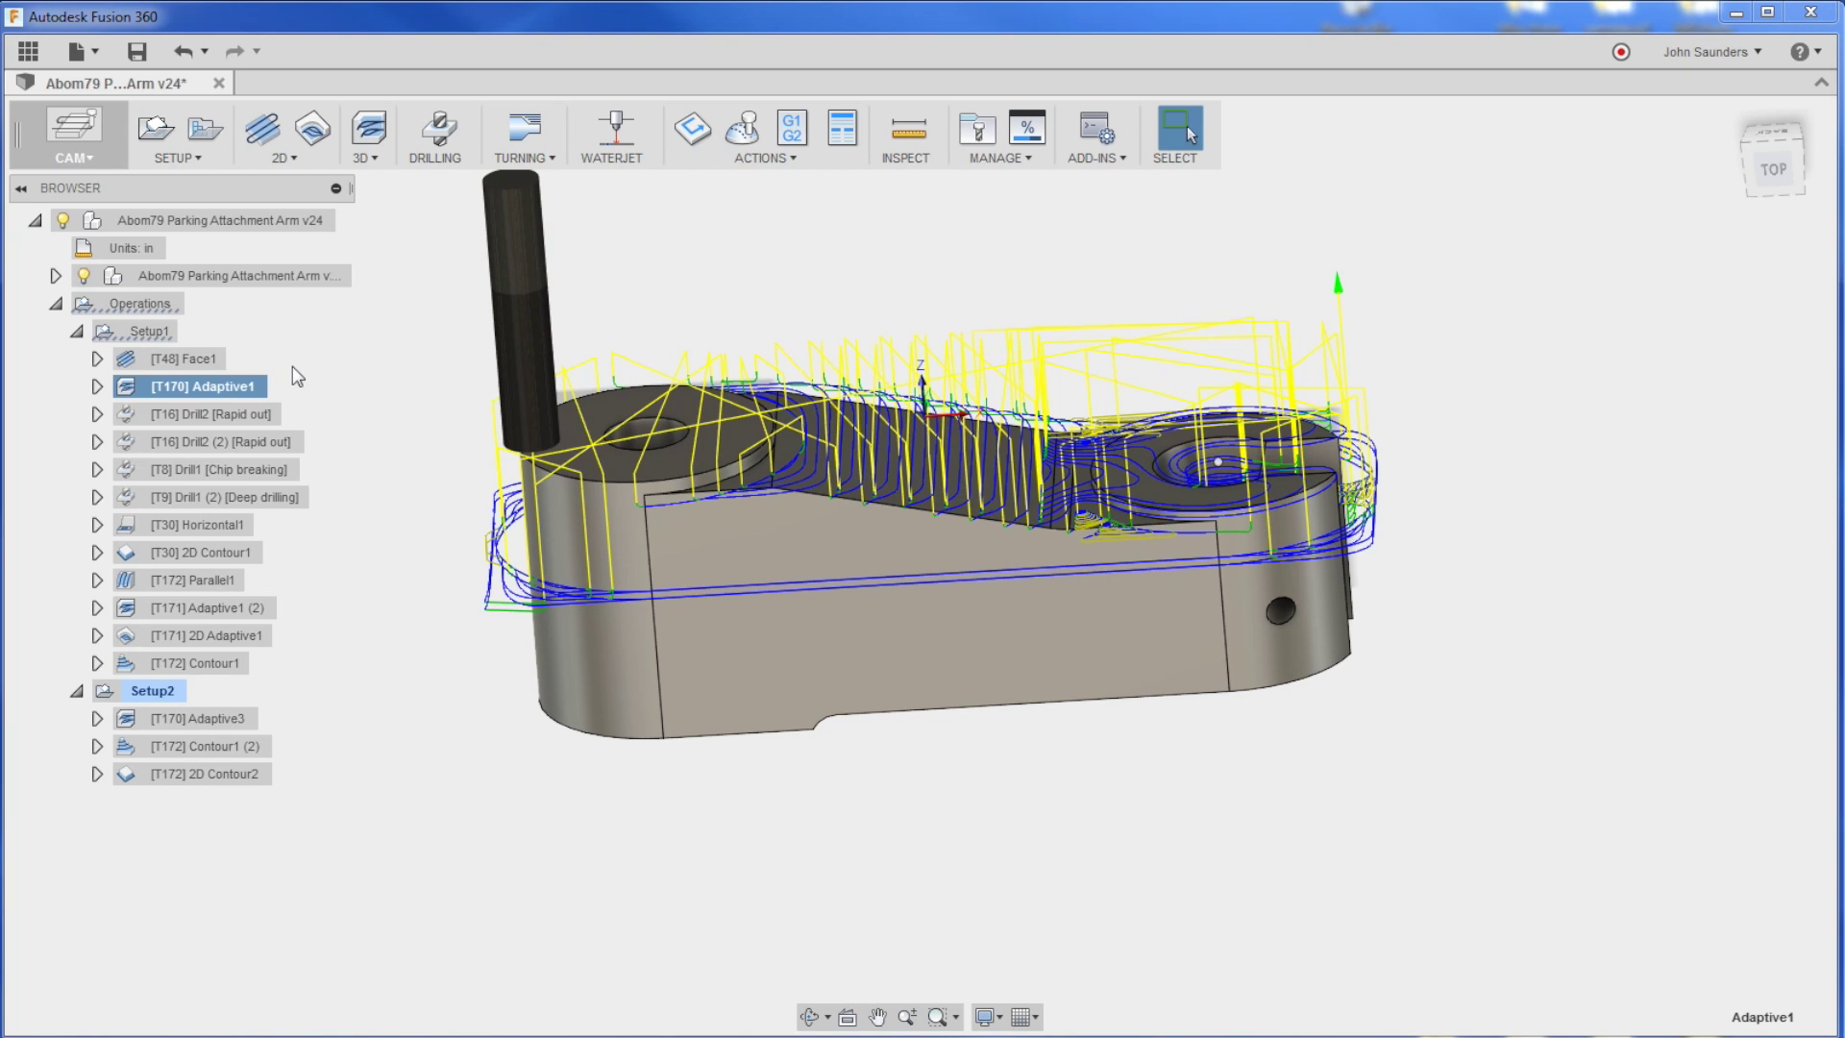
Open Adaptive1 for editing and review its Passes settings, including 0.02 in radial stock to leave.
right_click(223, 386)
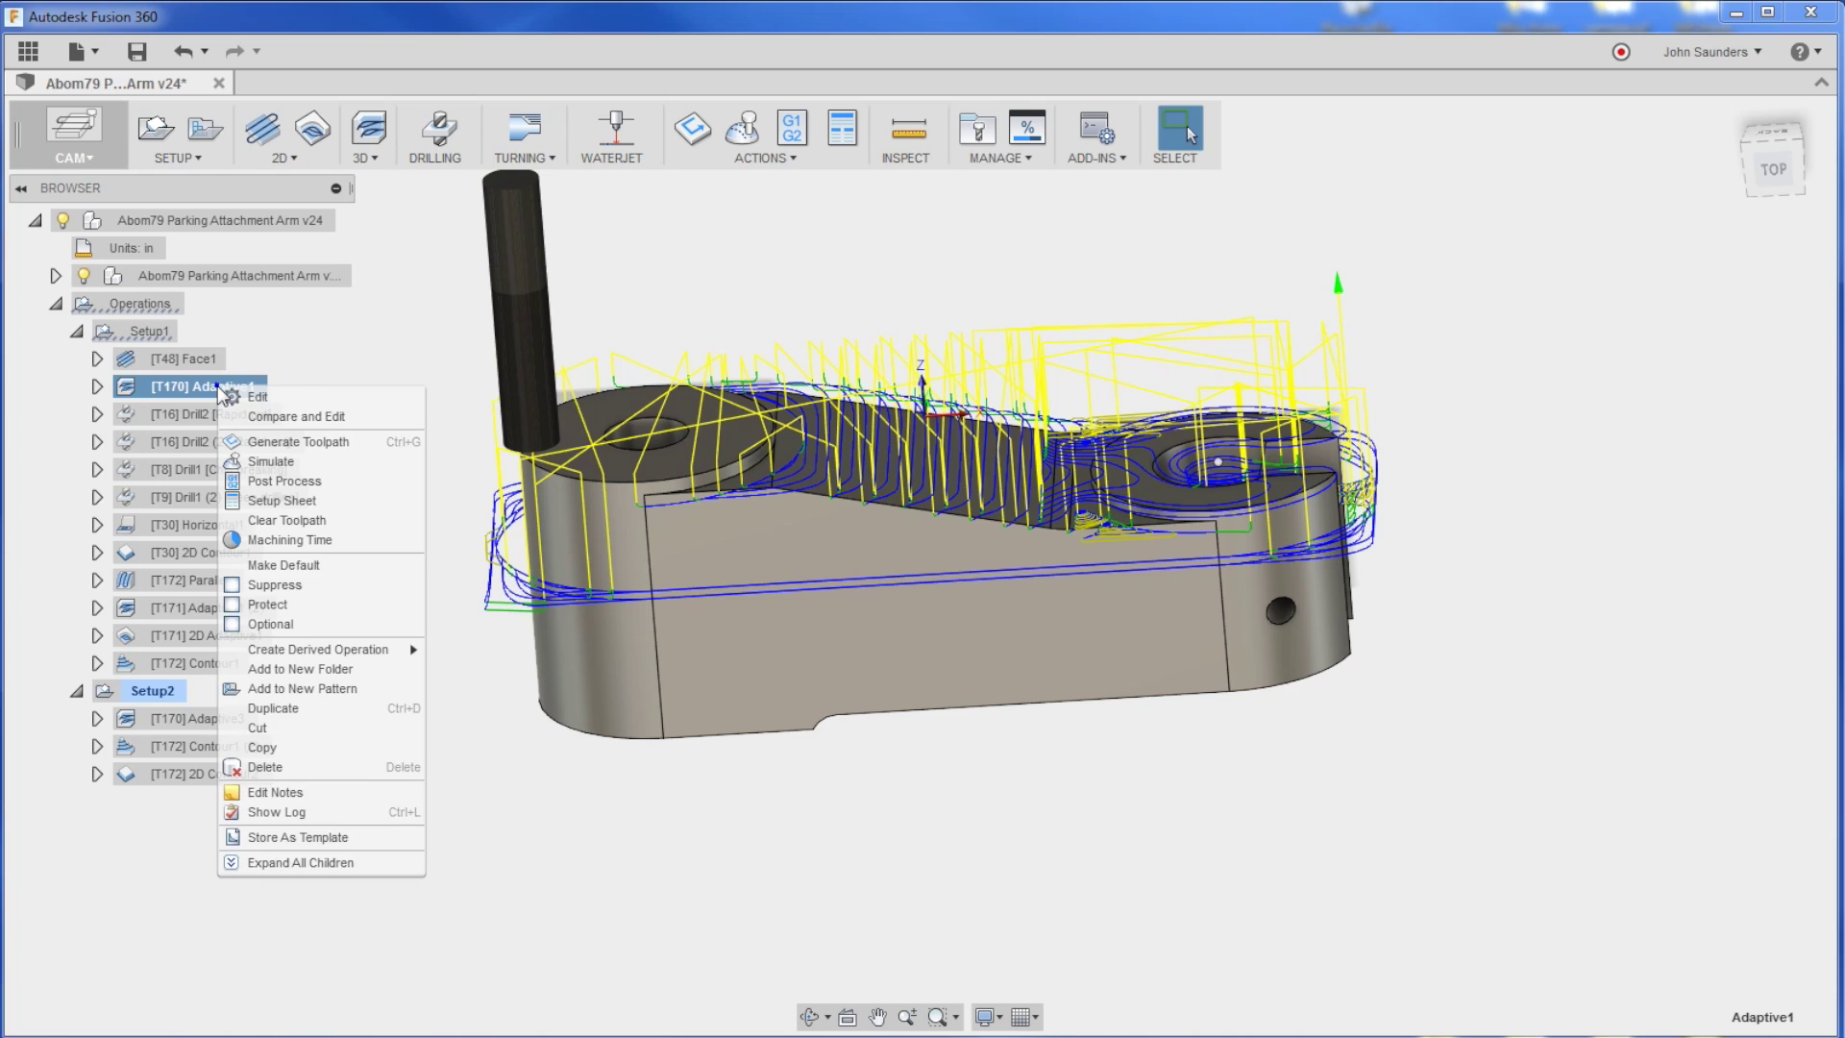
click(255, 397)
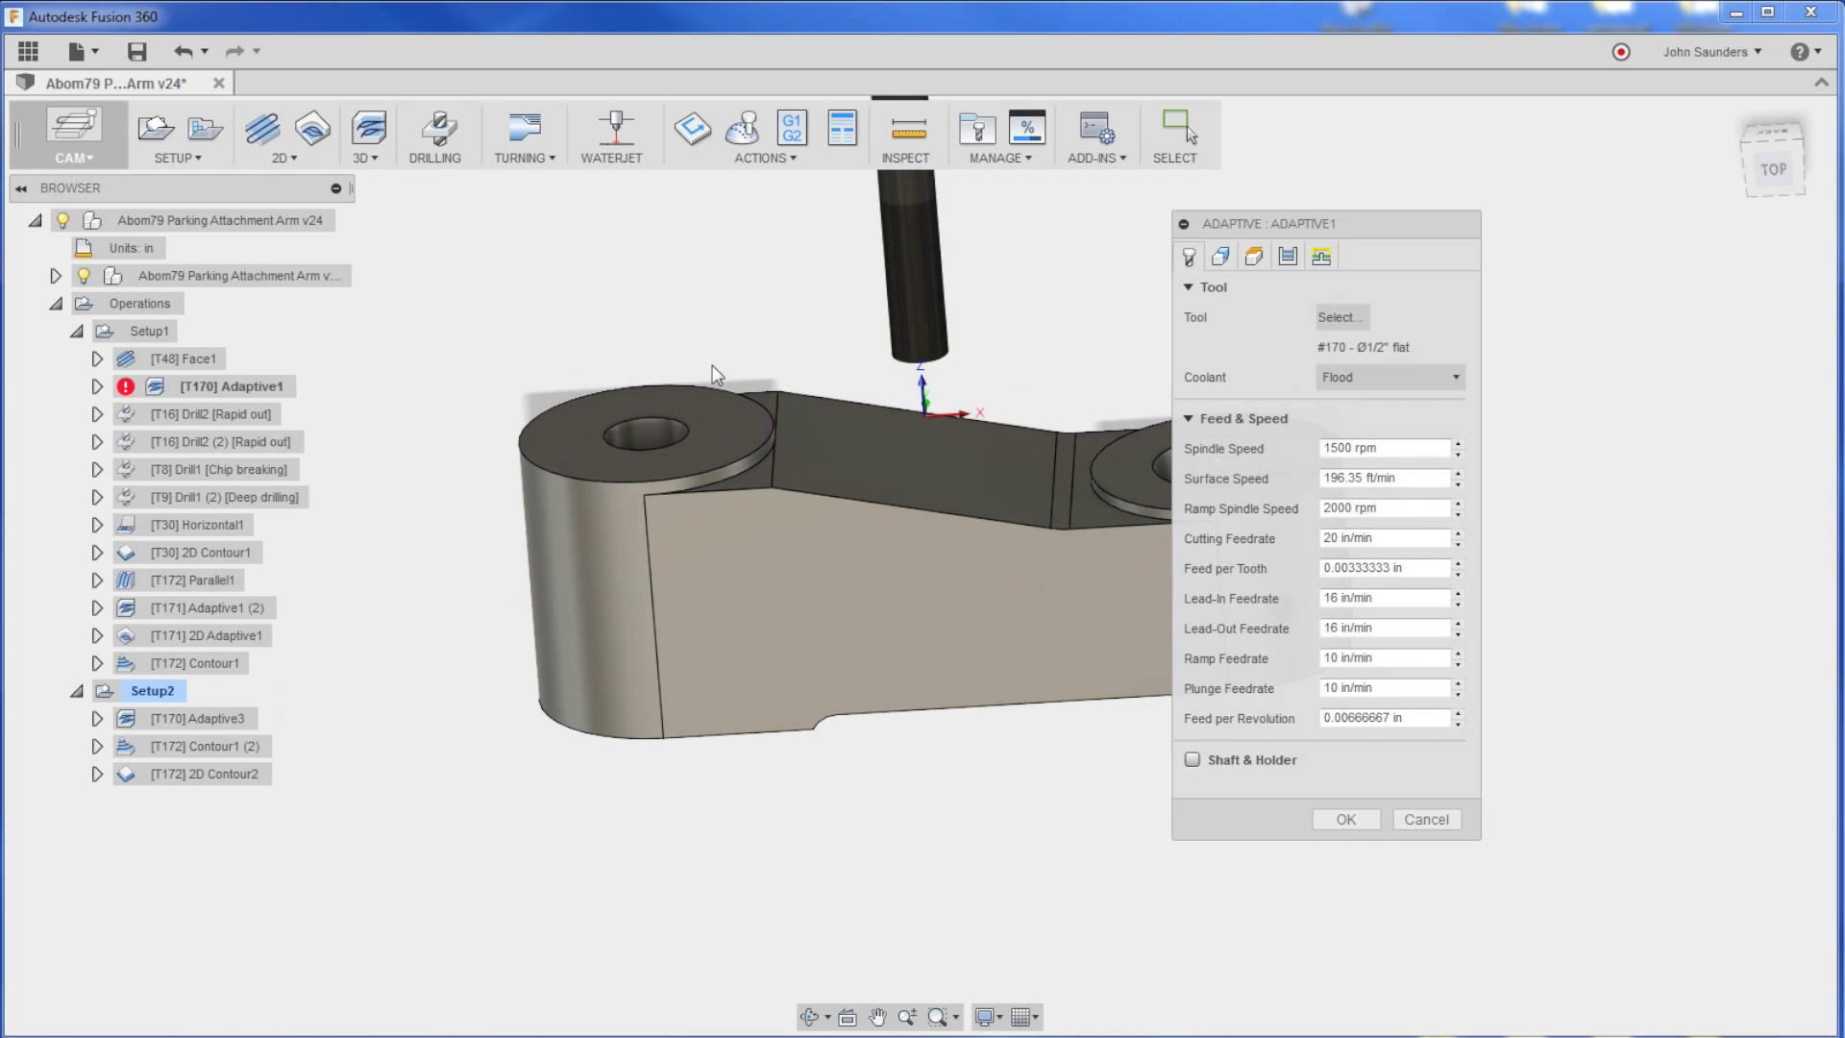
click(1287, 257)
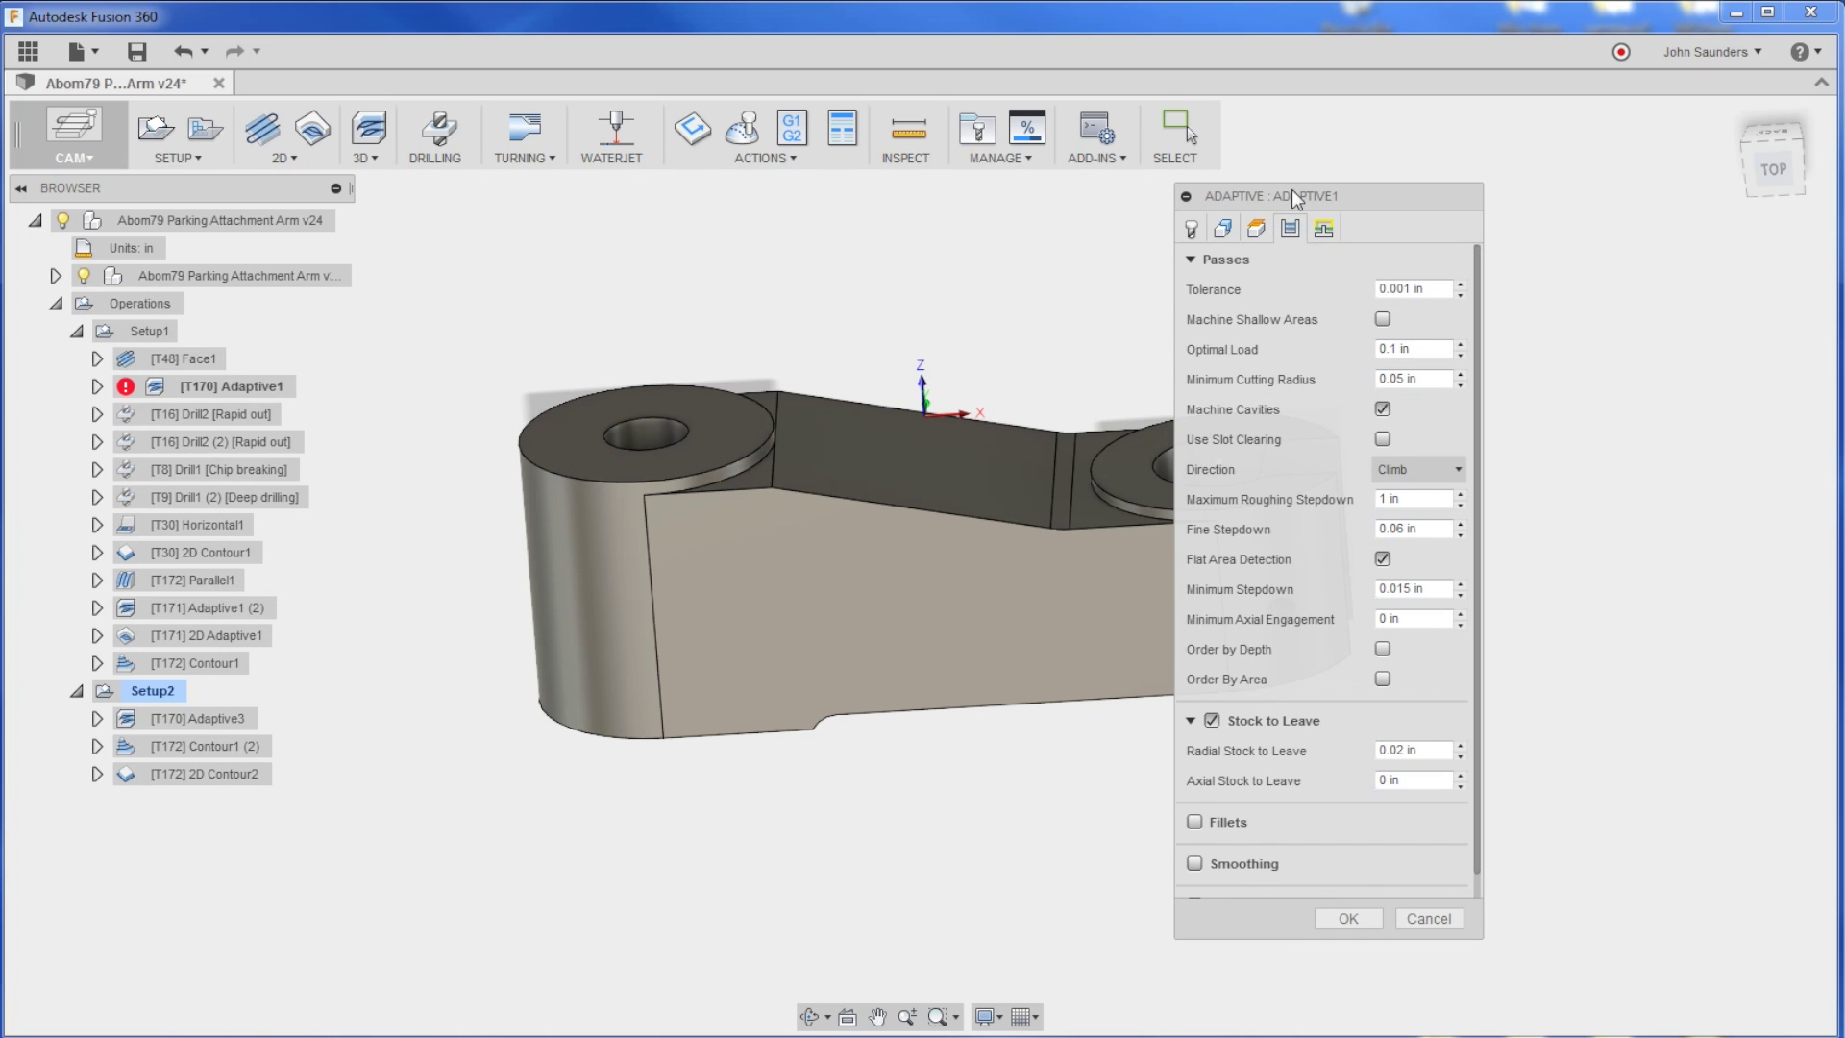
drag(1292, 191, 1312, 189)
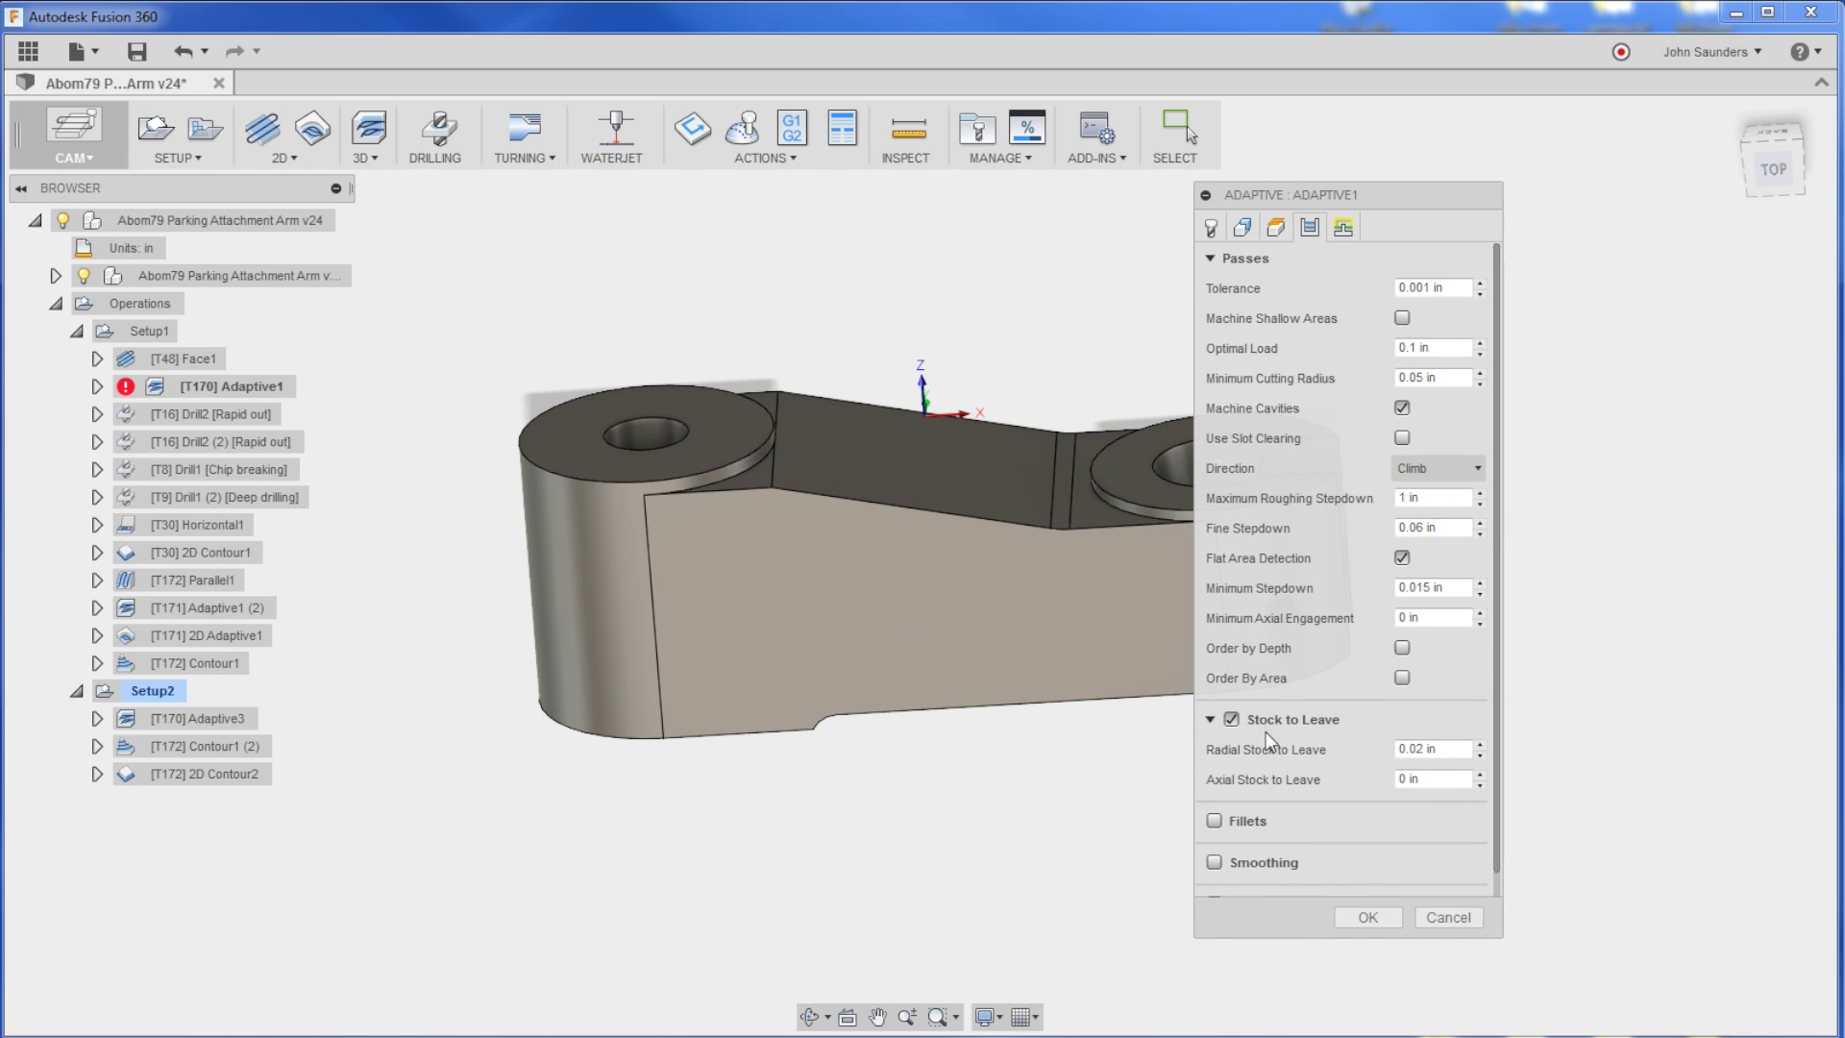
mouse_move(1457, 743)
Accept the Adaptive1 settings, then display the Adaptive1 and Horizontal1 toolpaths and expand Horizontal1.
click(1367, 916)
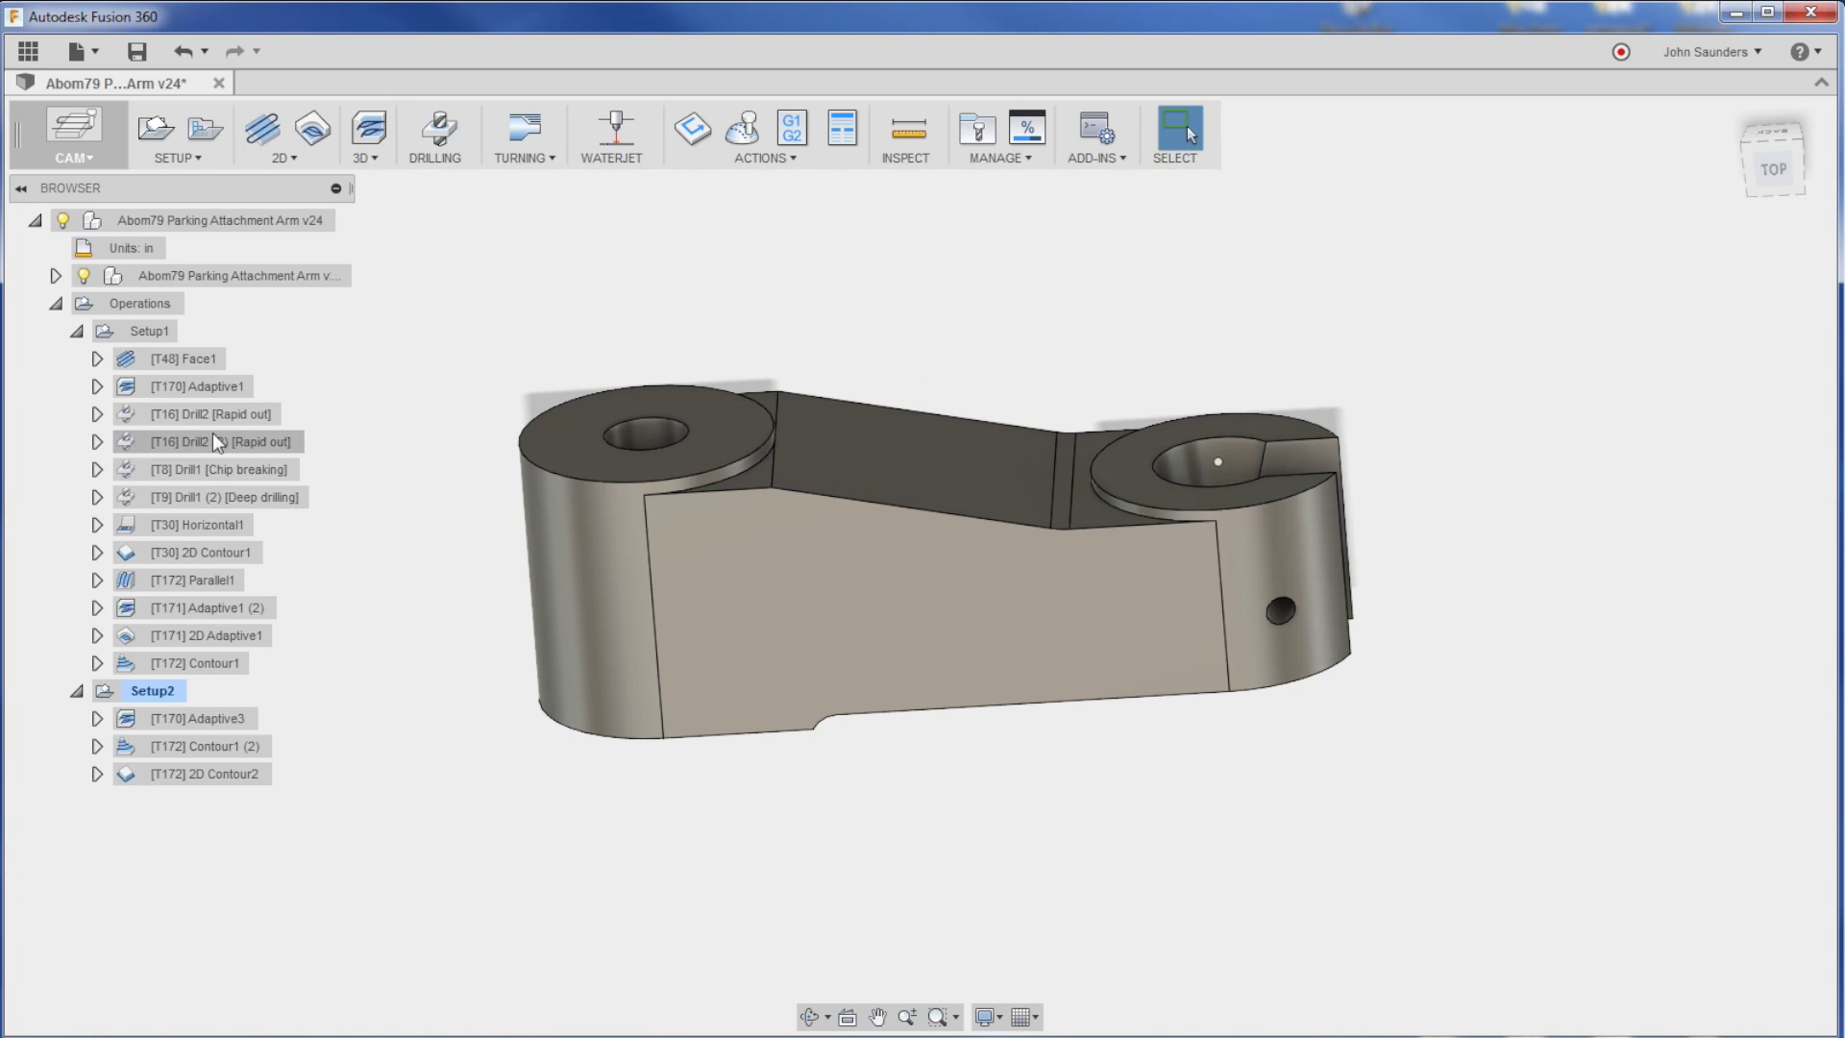
click(195, 389)
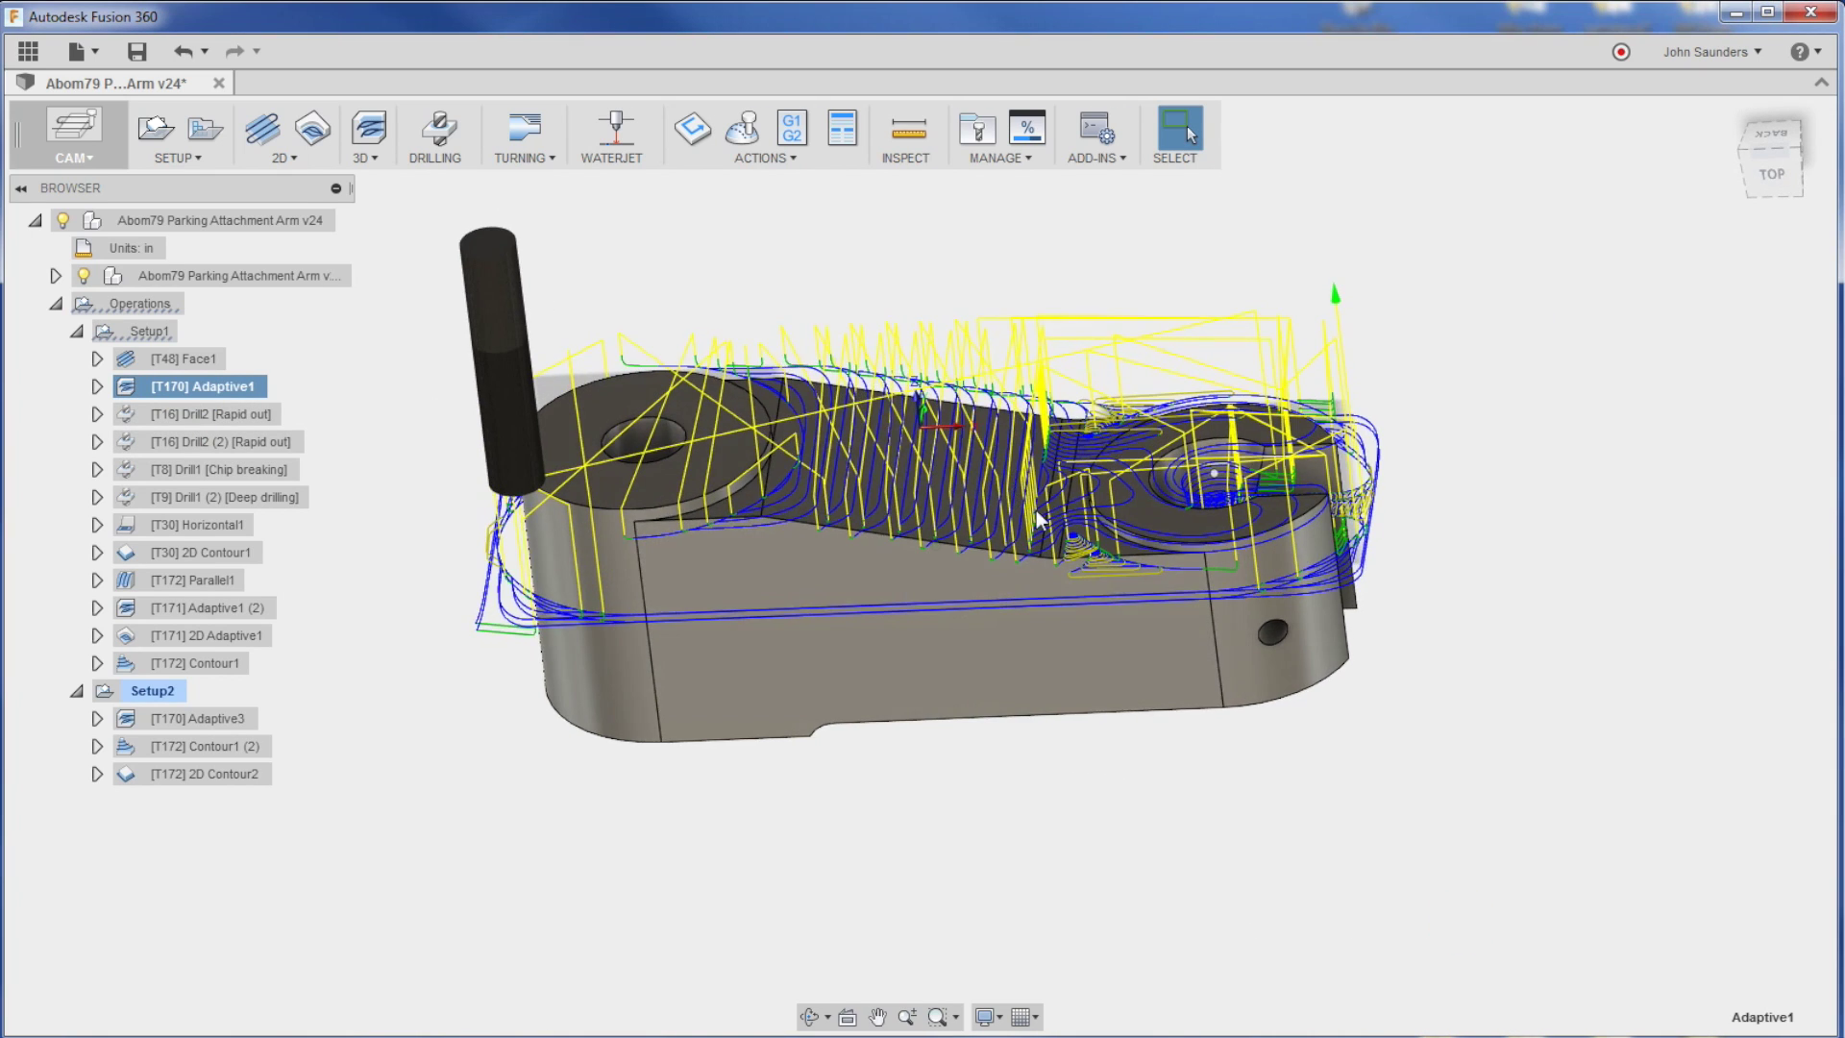
scroll(1037, 520, up, 3)
click(192, 525)
scroll(1116, 559, up, 4)
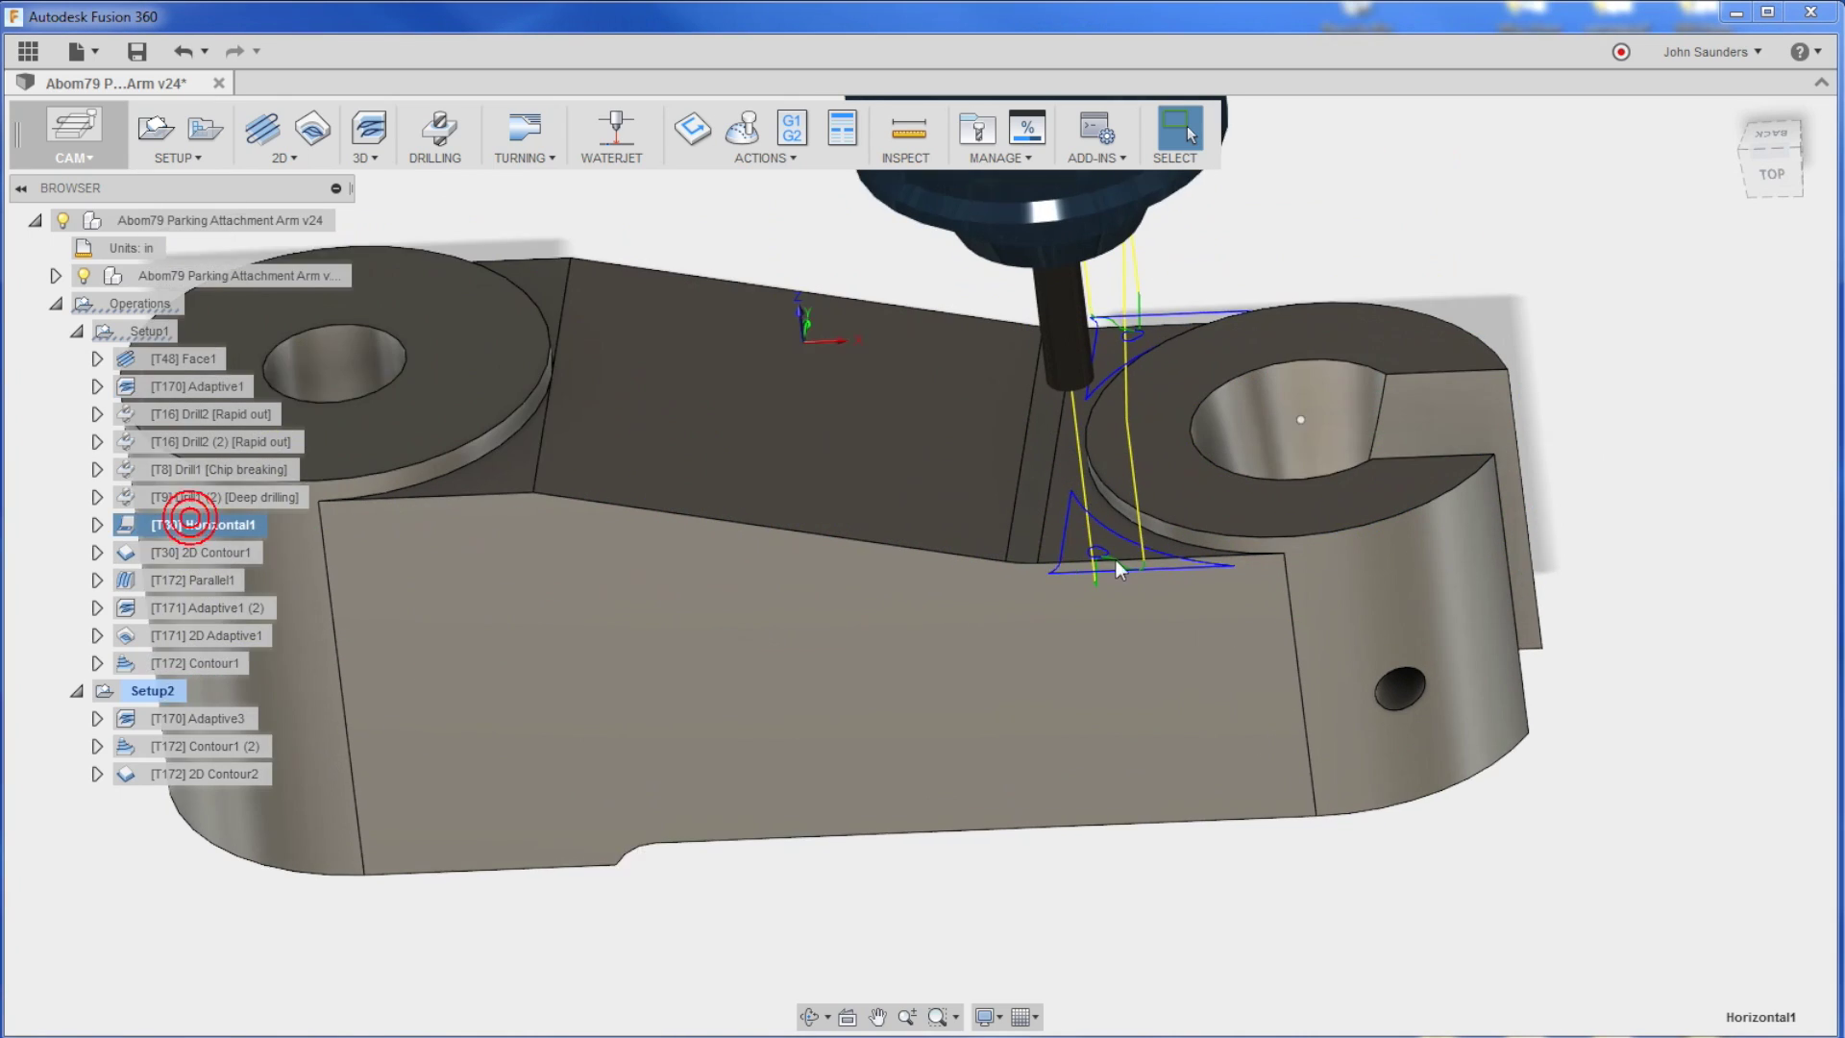
scroll(1034, 492, down, 2)
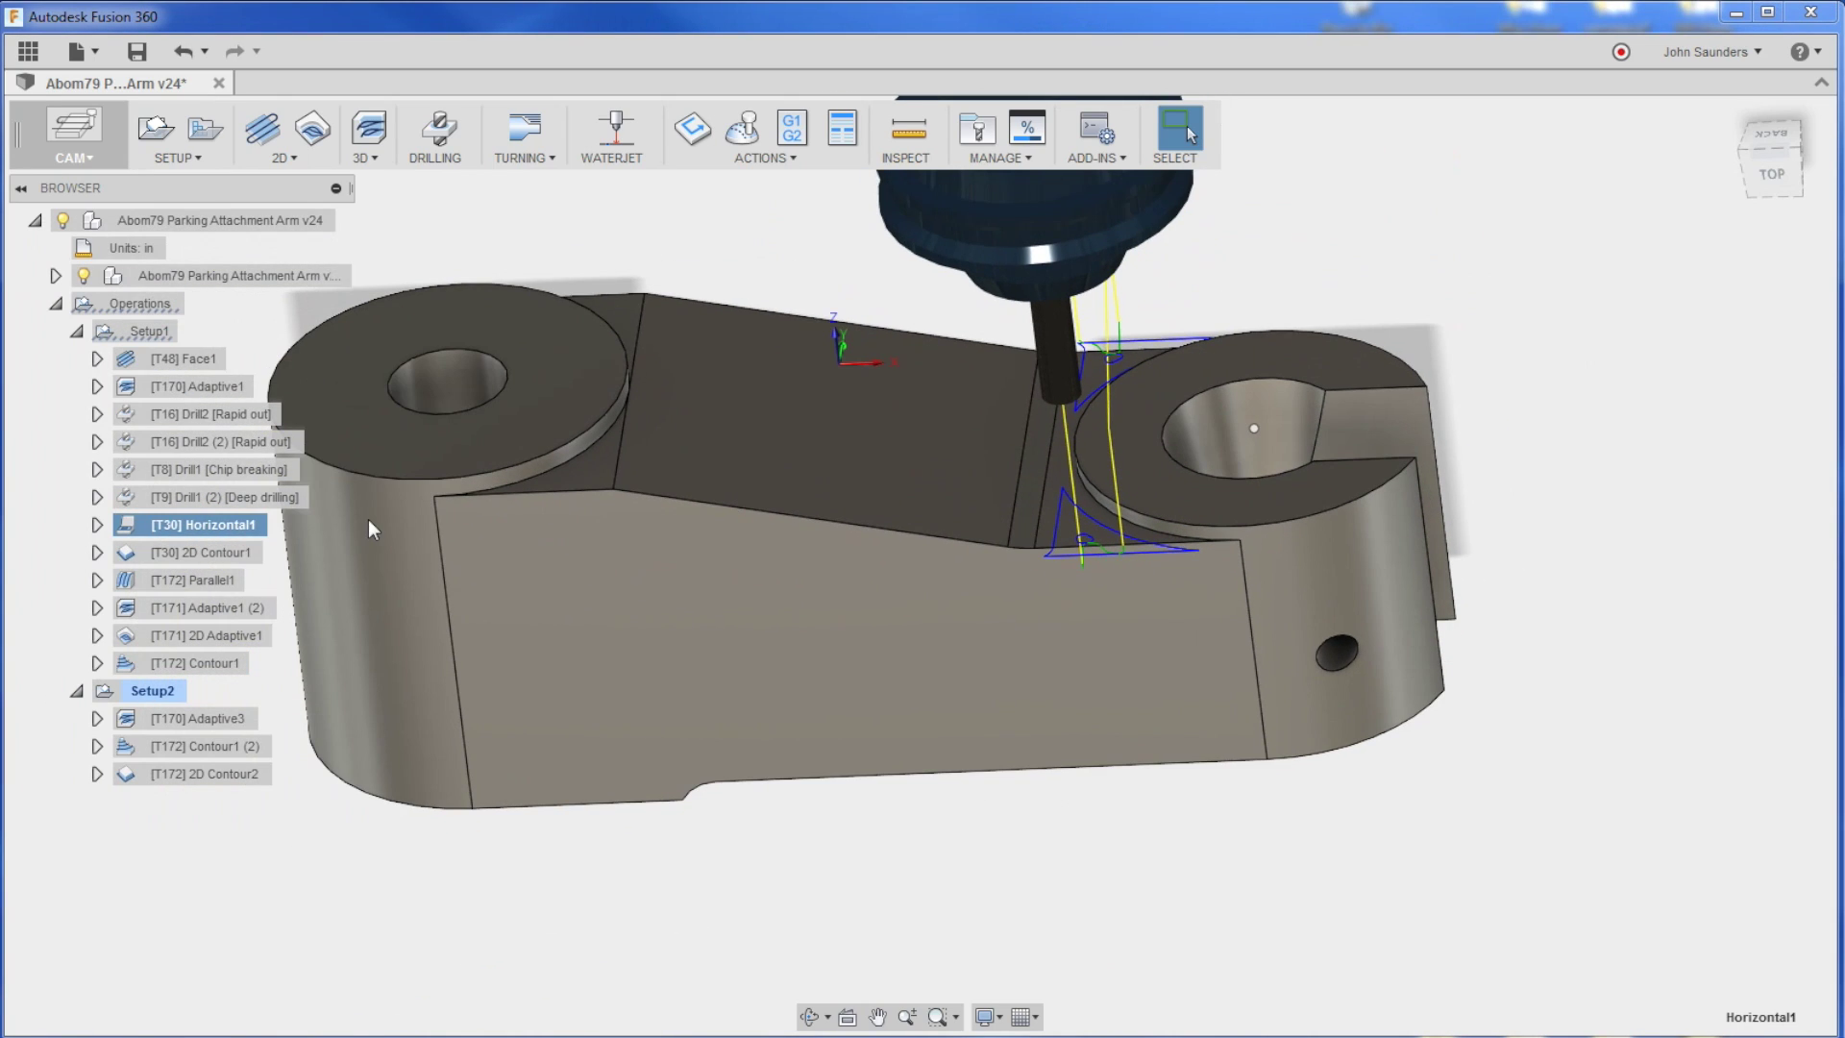
click(97, 525)
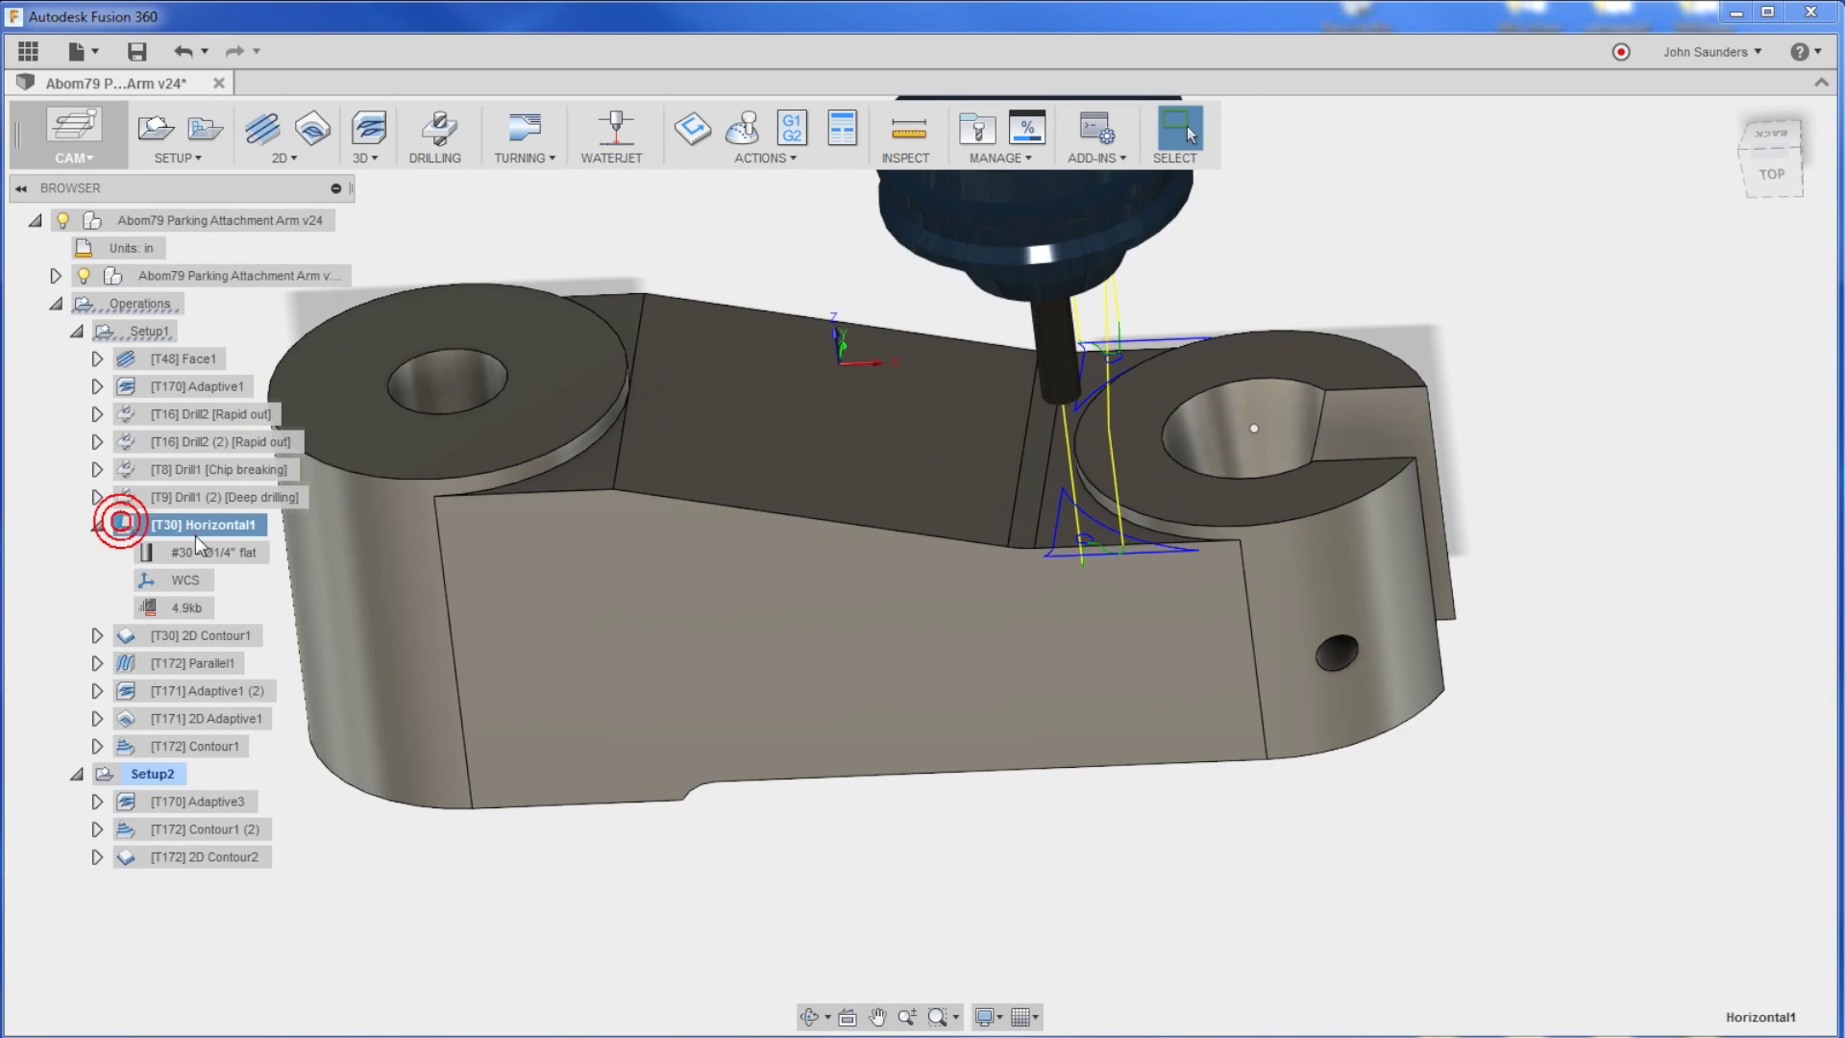
Simulate Horizontal1 with stock hidden and Toolpath Mode set to All toolpath, viewing the right end.
click(743, 130)
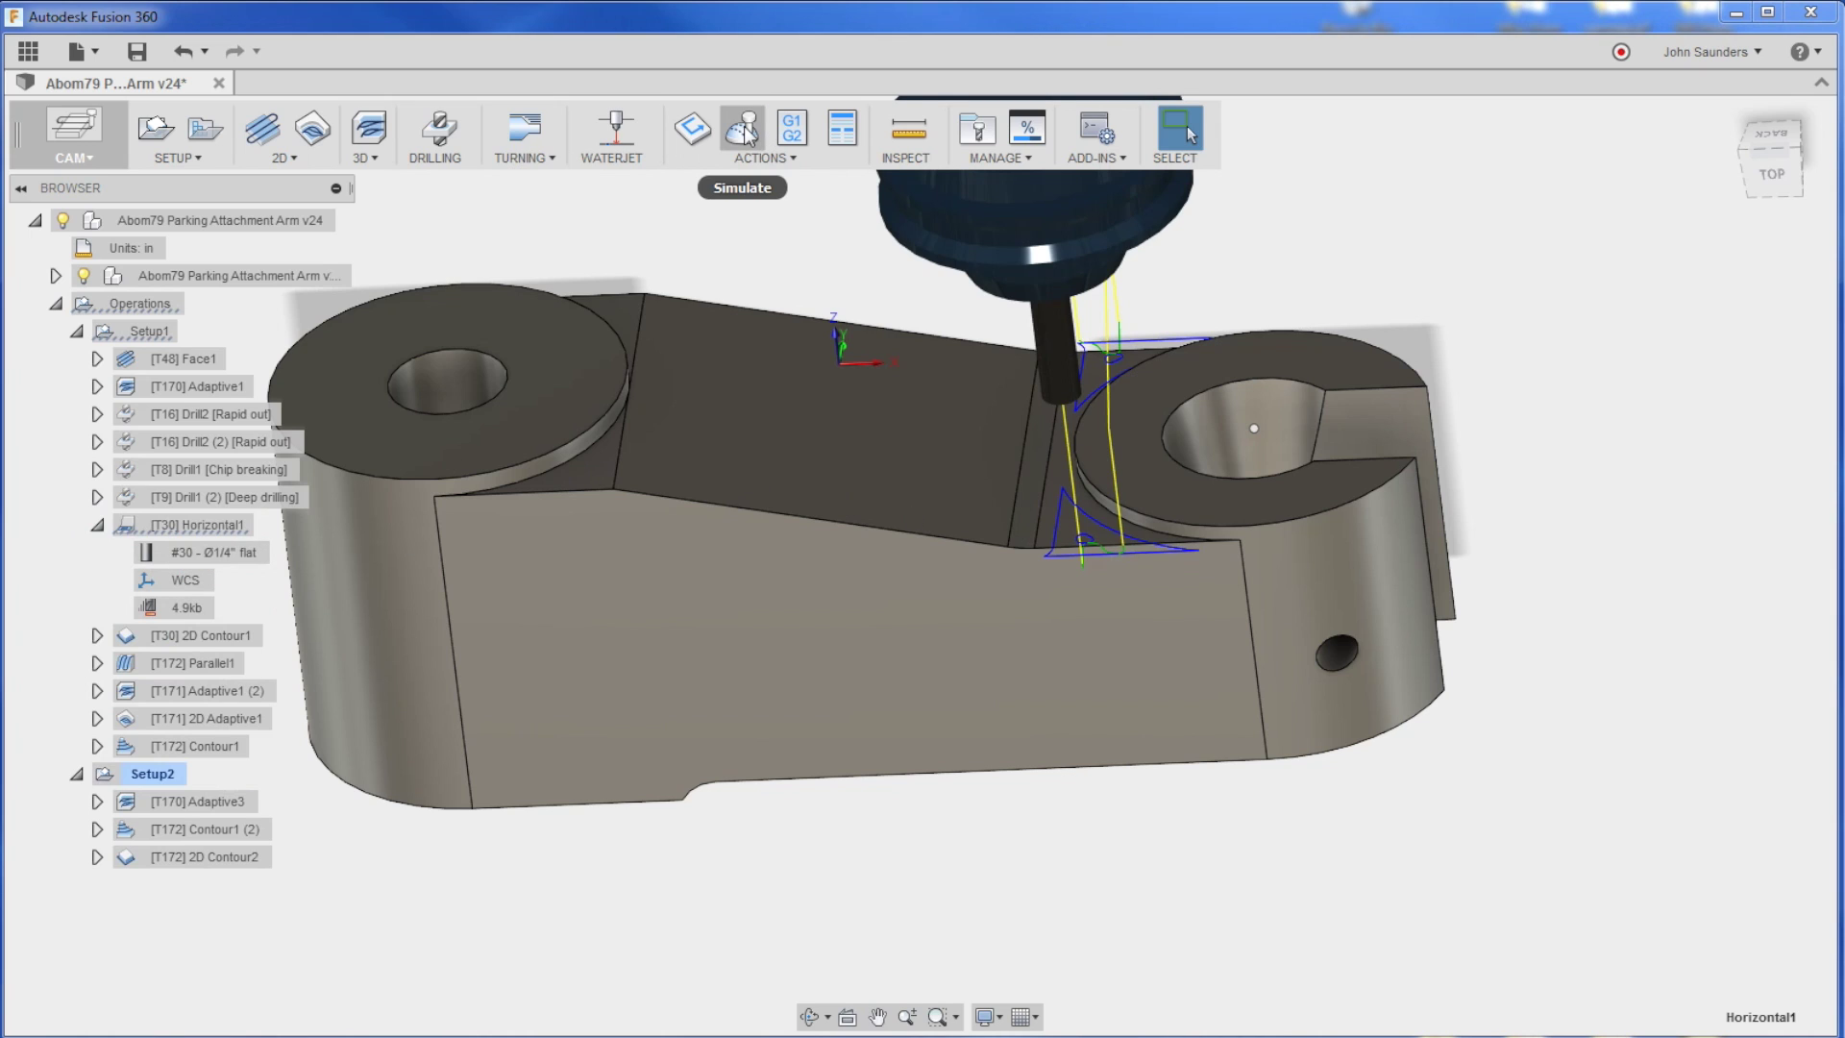
click(1325, 534)
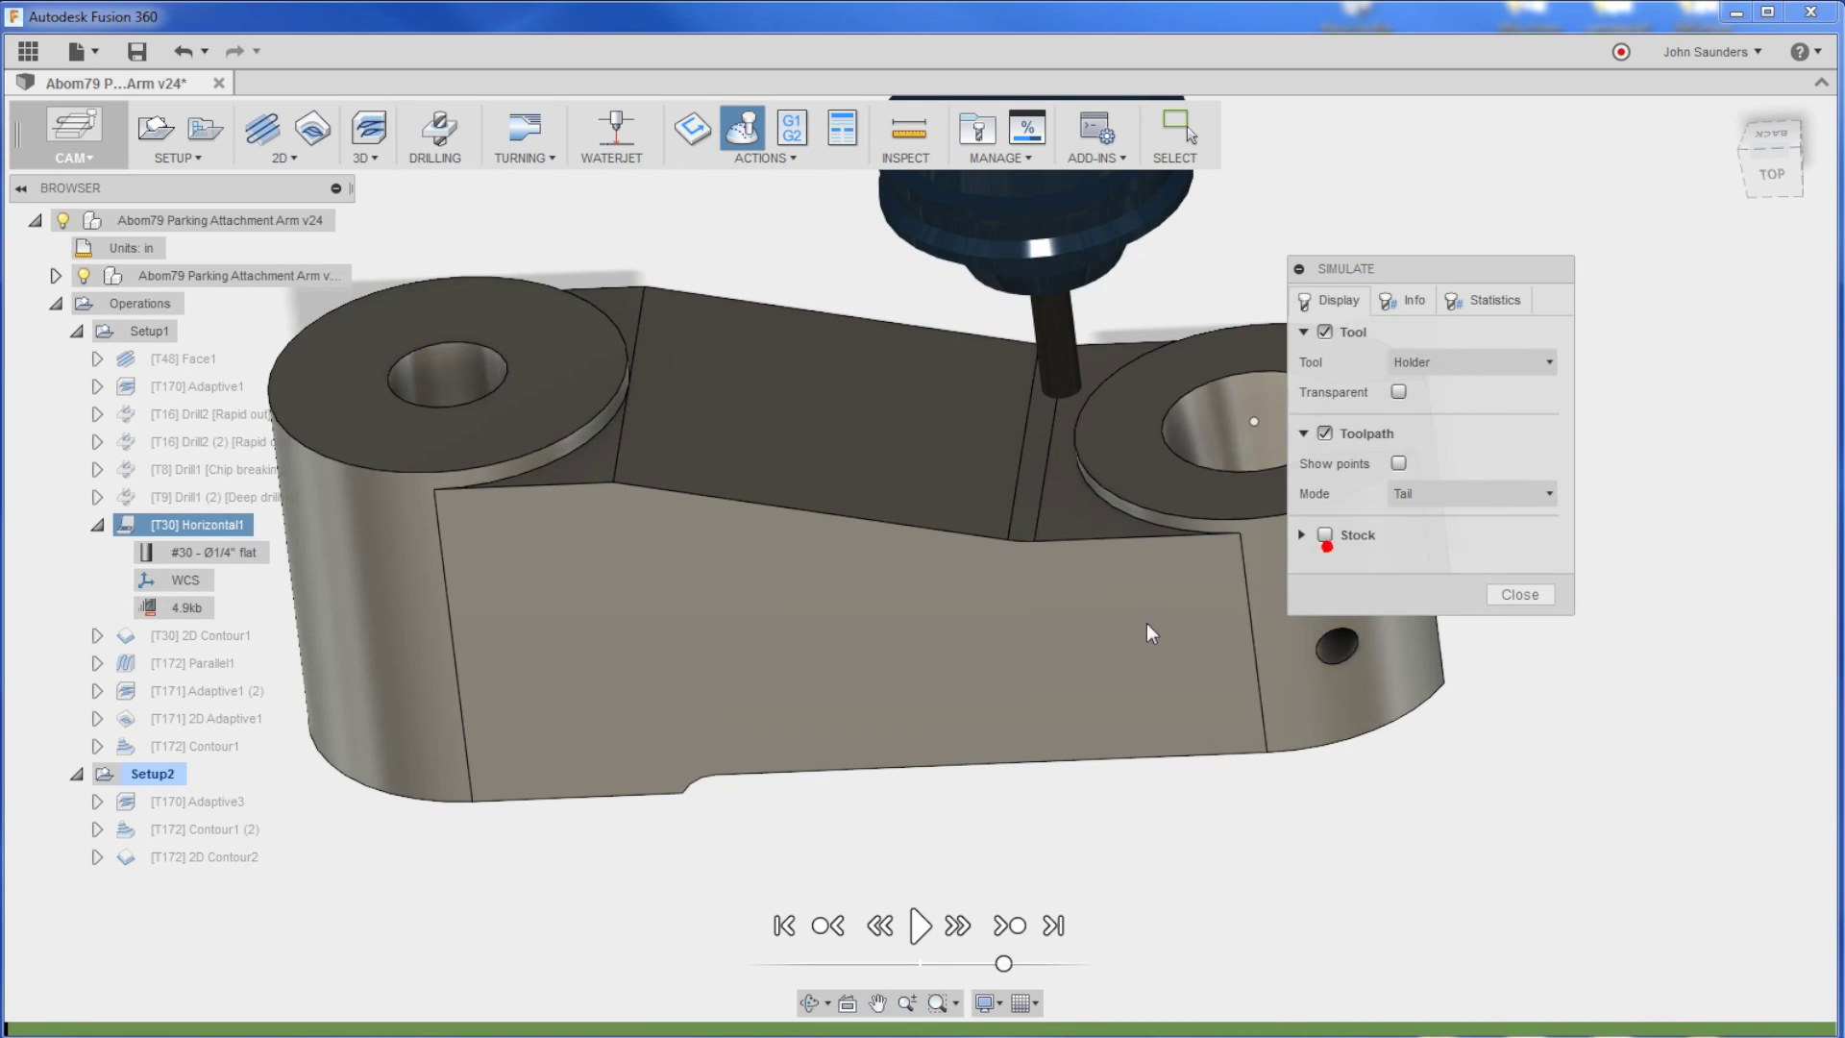
scroll(951, 768, up, 3)
click(920, 925)
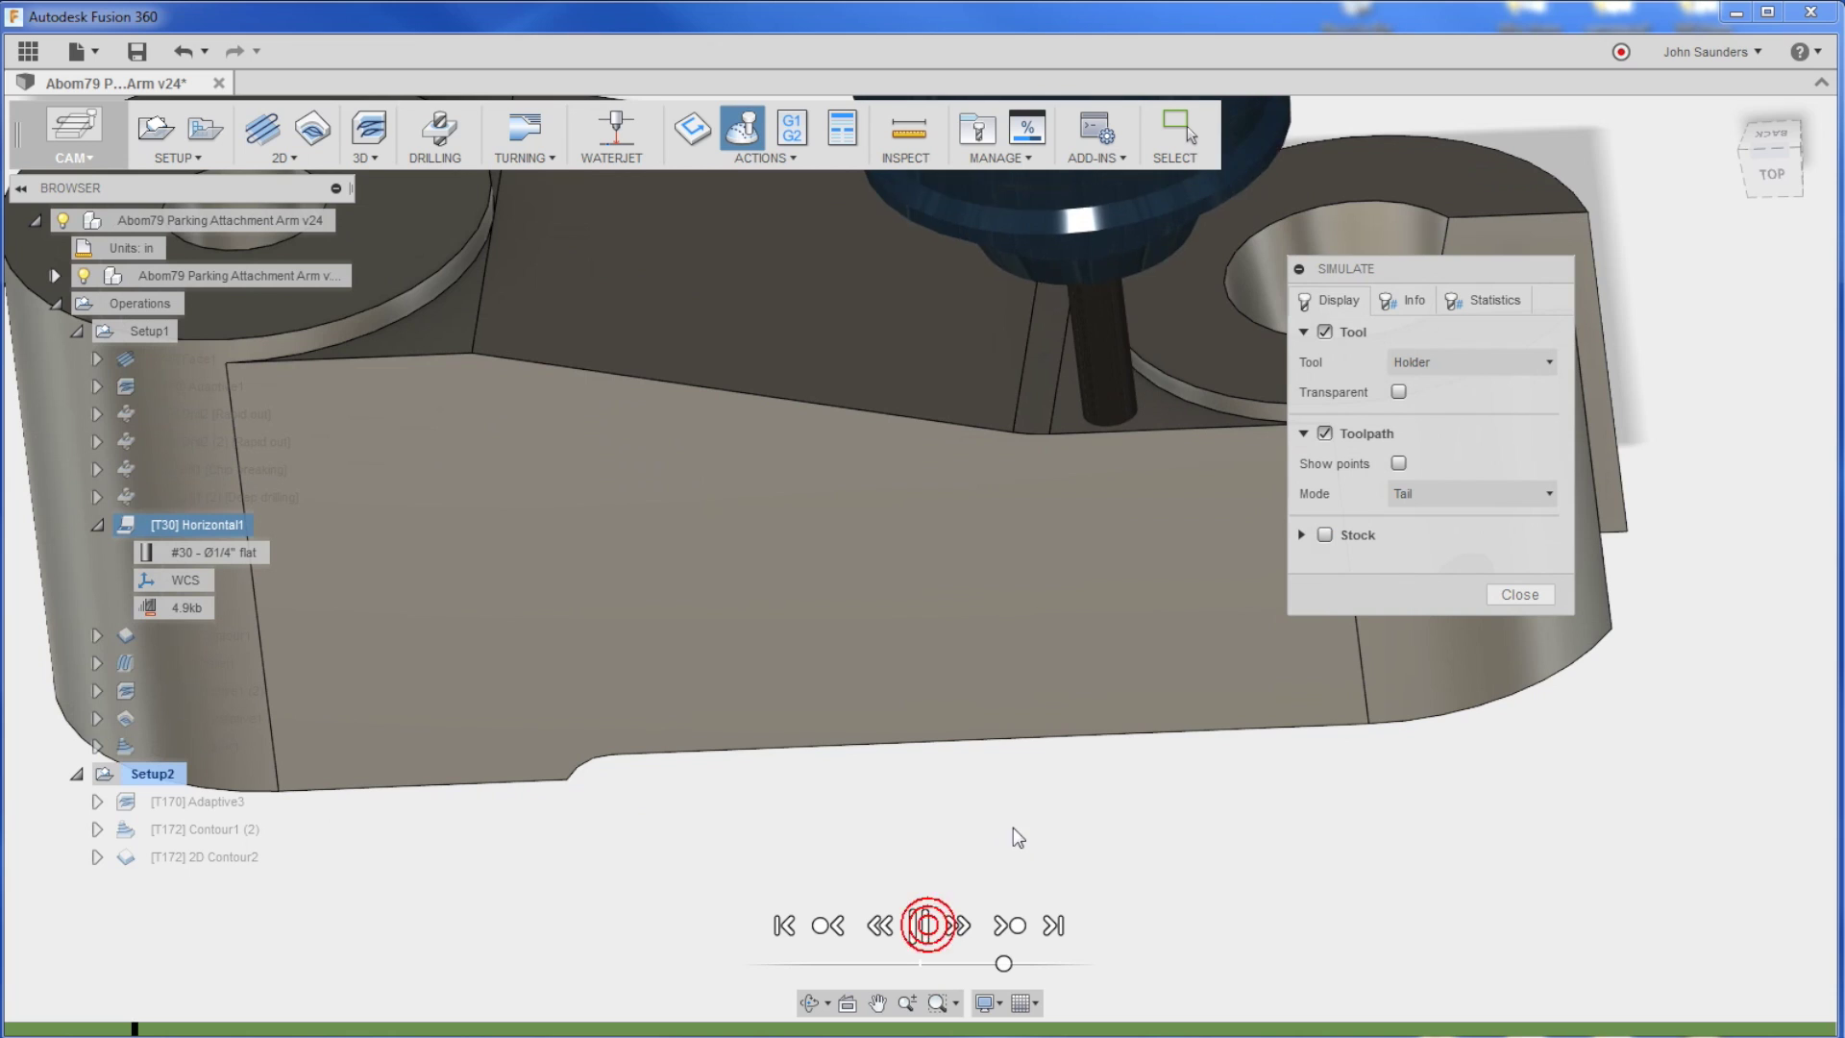
click(1432, 495)
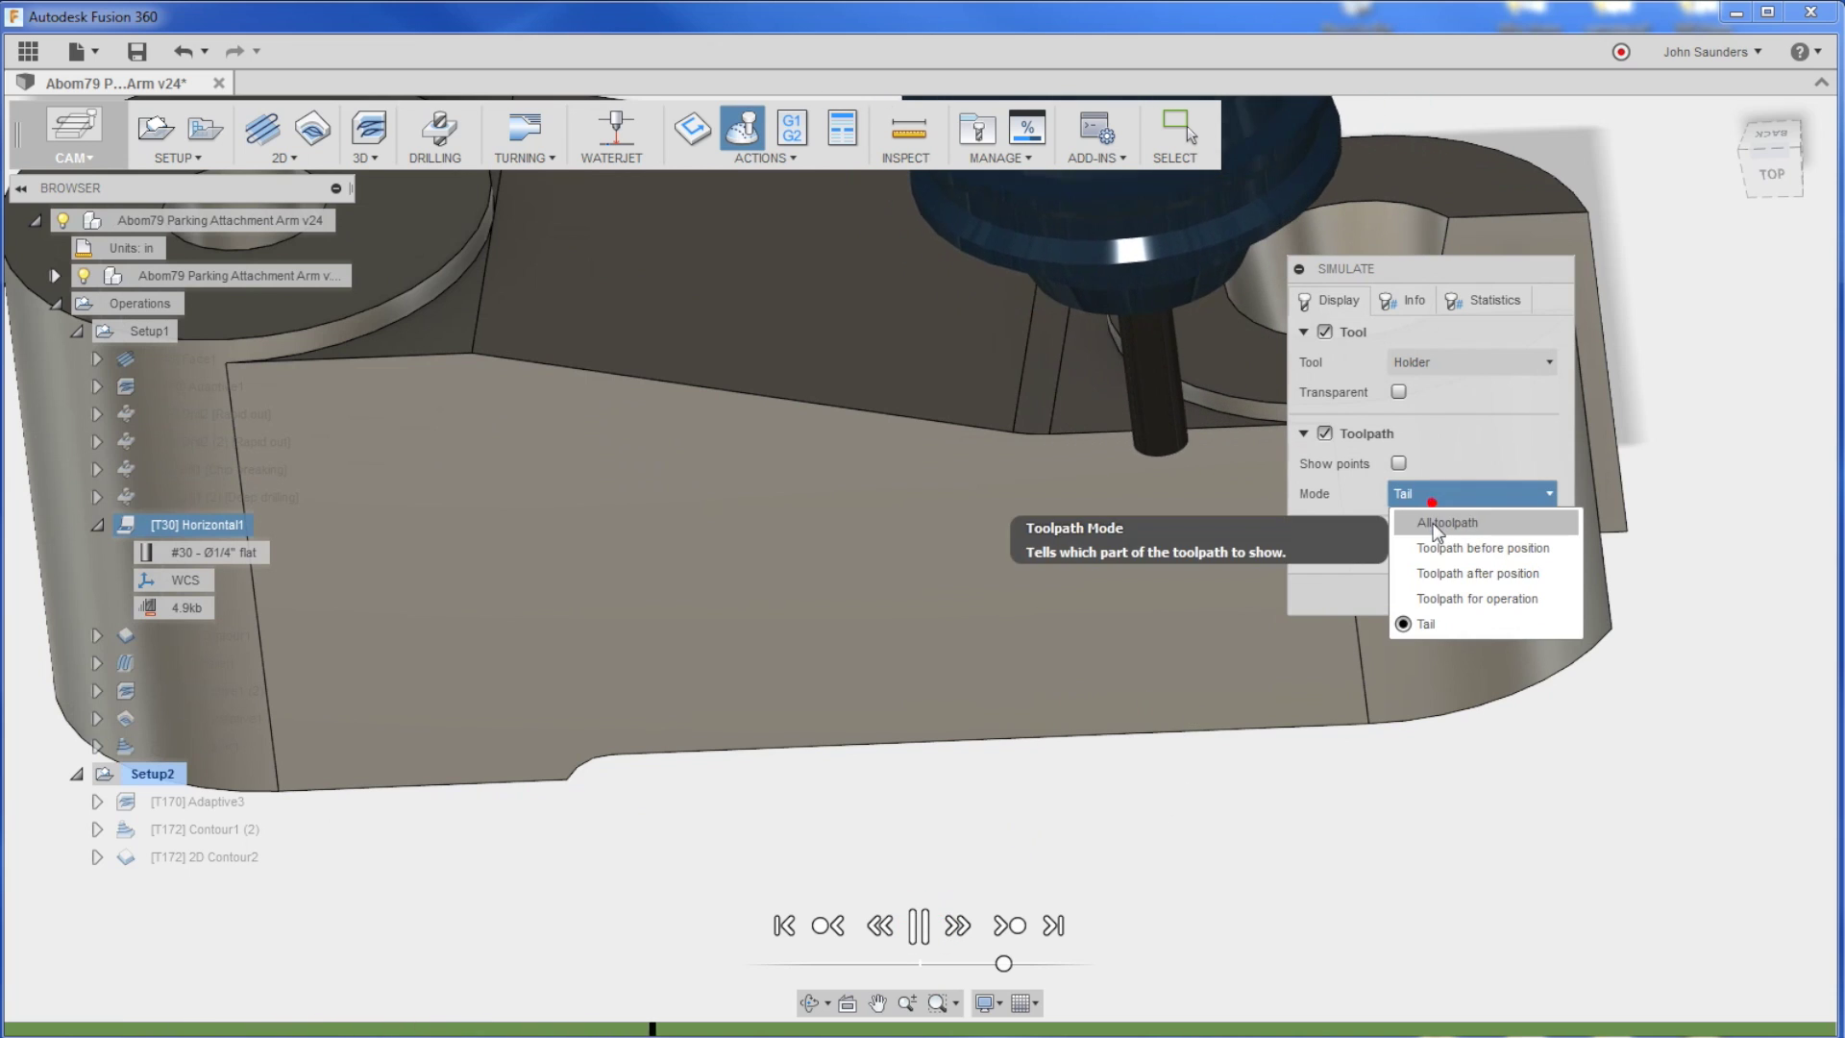
click(1432, 520)
scroll(1074, 423, down, 2)
shift+middle_drag(1068, 332, 824, 721)
scroll(1044, 511, up, 2)
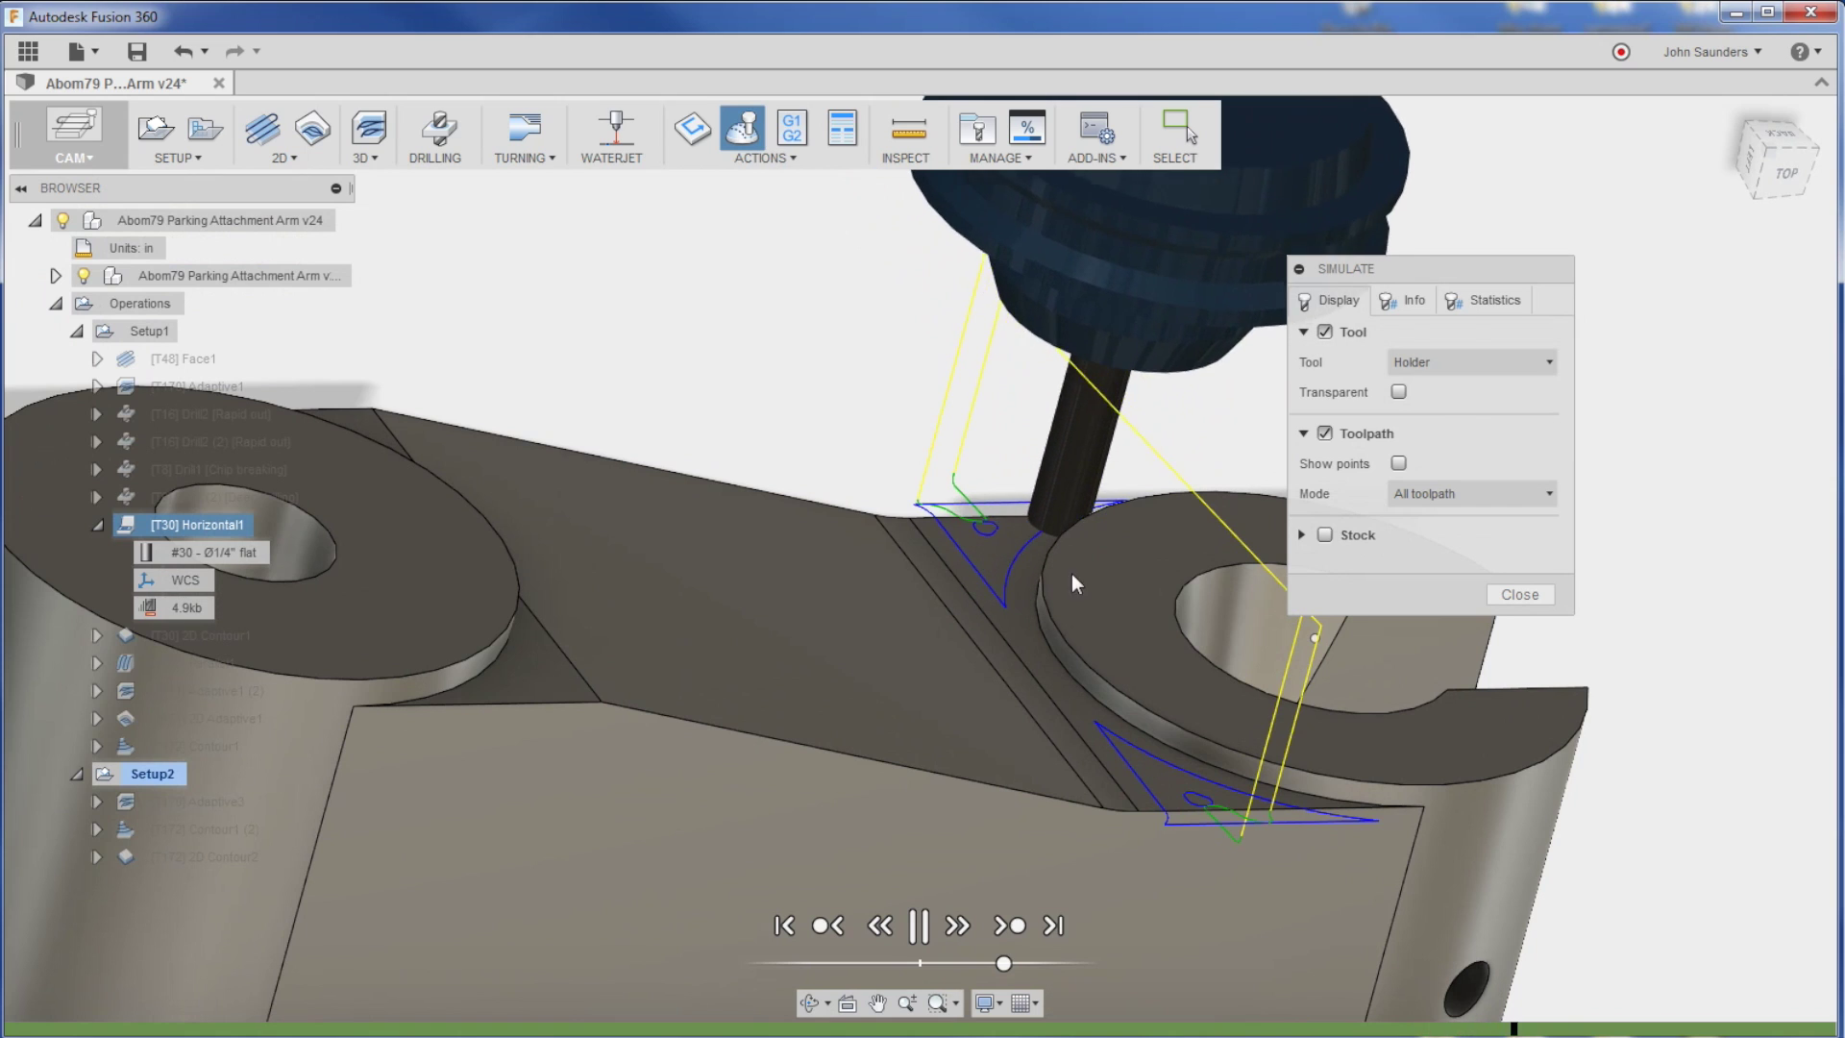
Close the Horizontal1 simulation, view the 2D Contour1 and Parallel1 toolpaths, then select Setup1.
click(1519, 595)
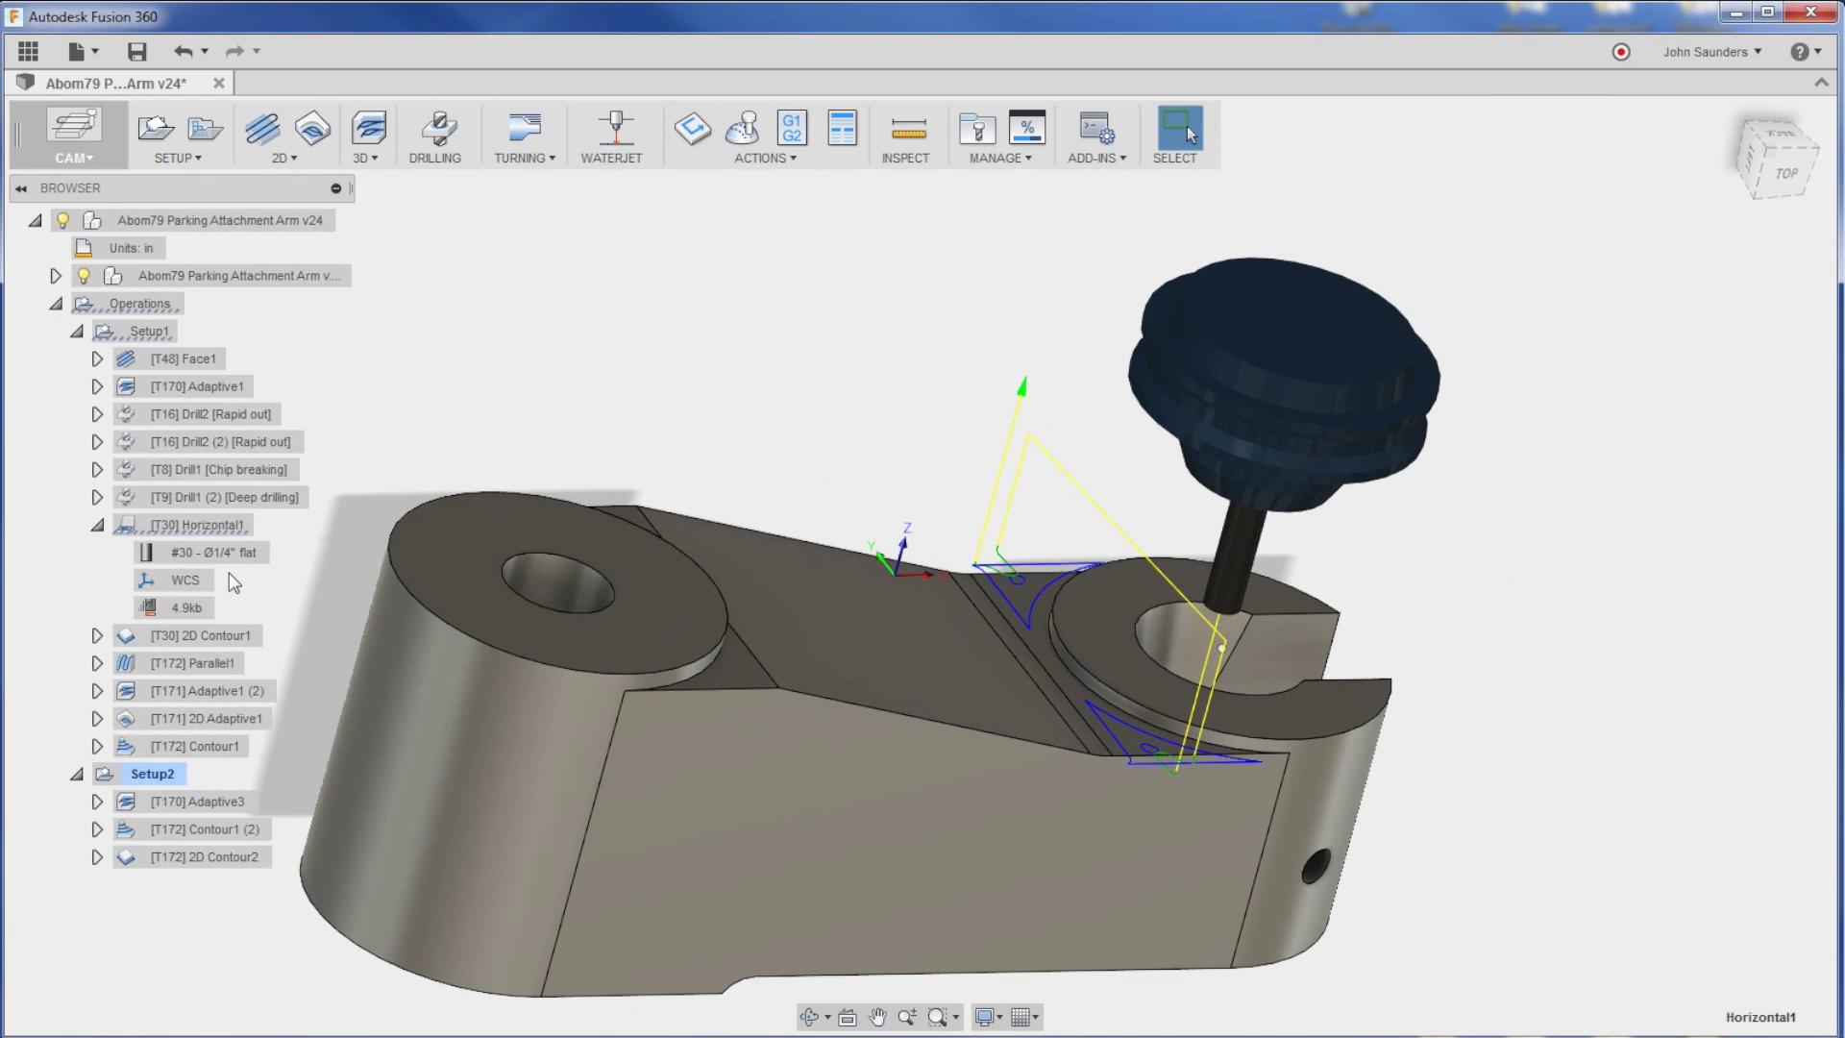
click(210, 552)
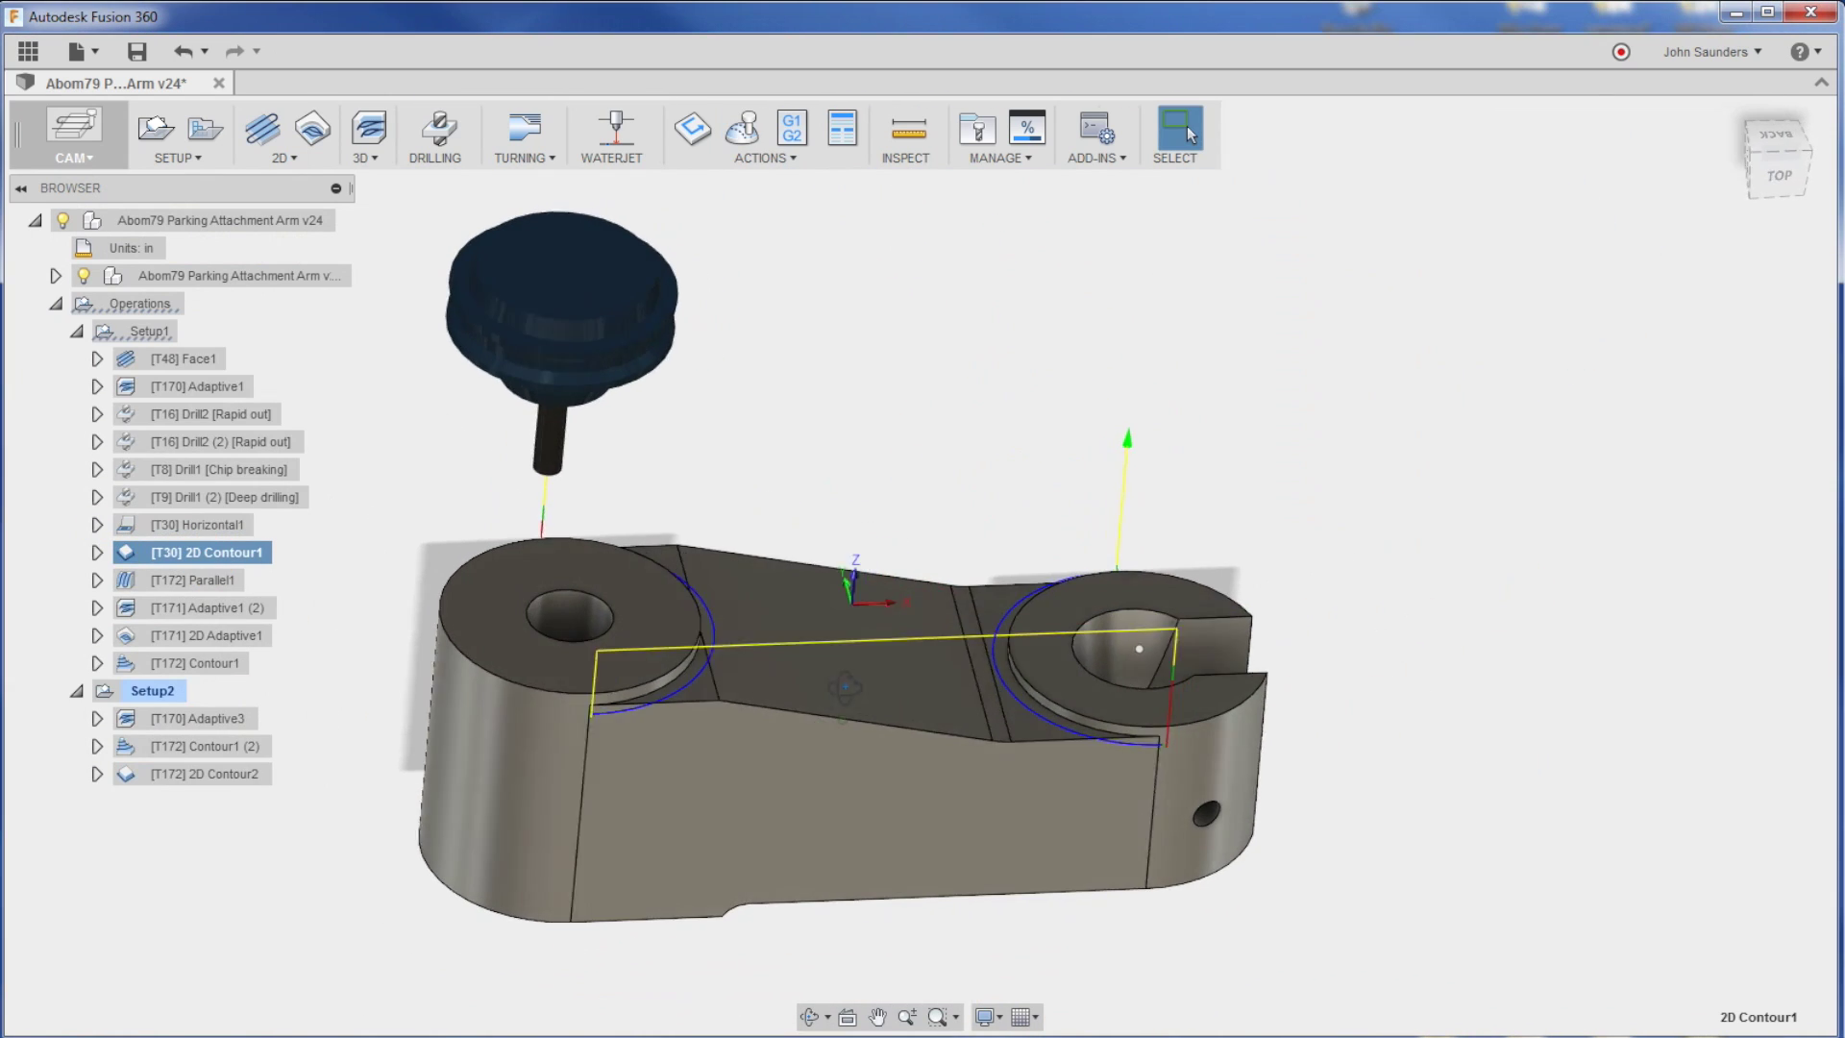
click(213, 583)
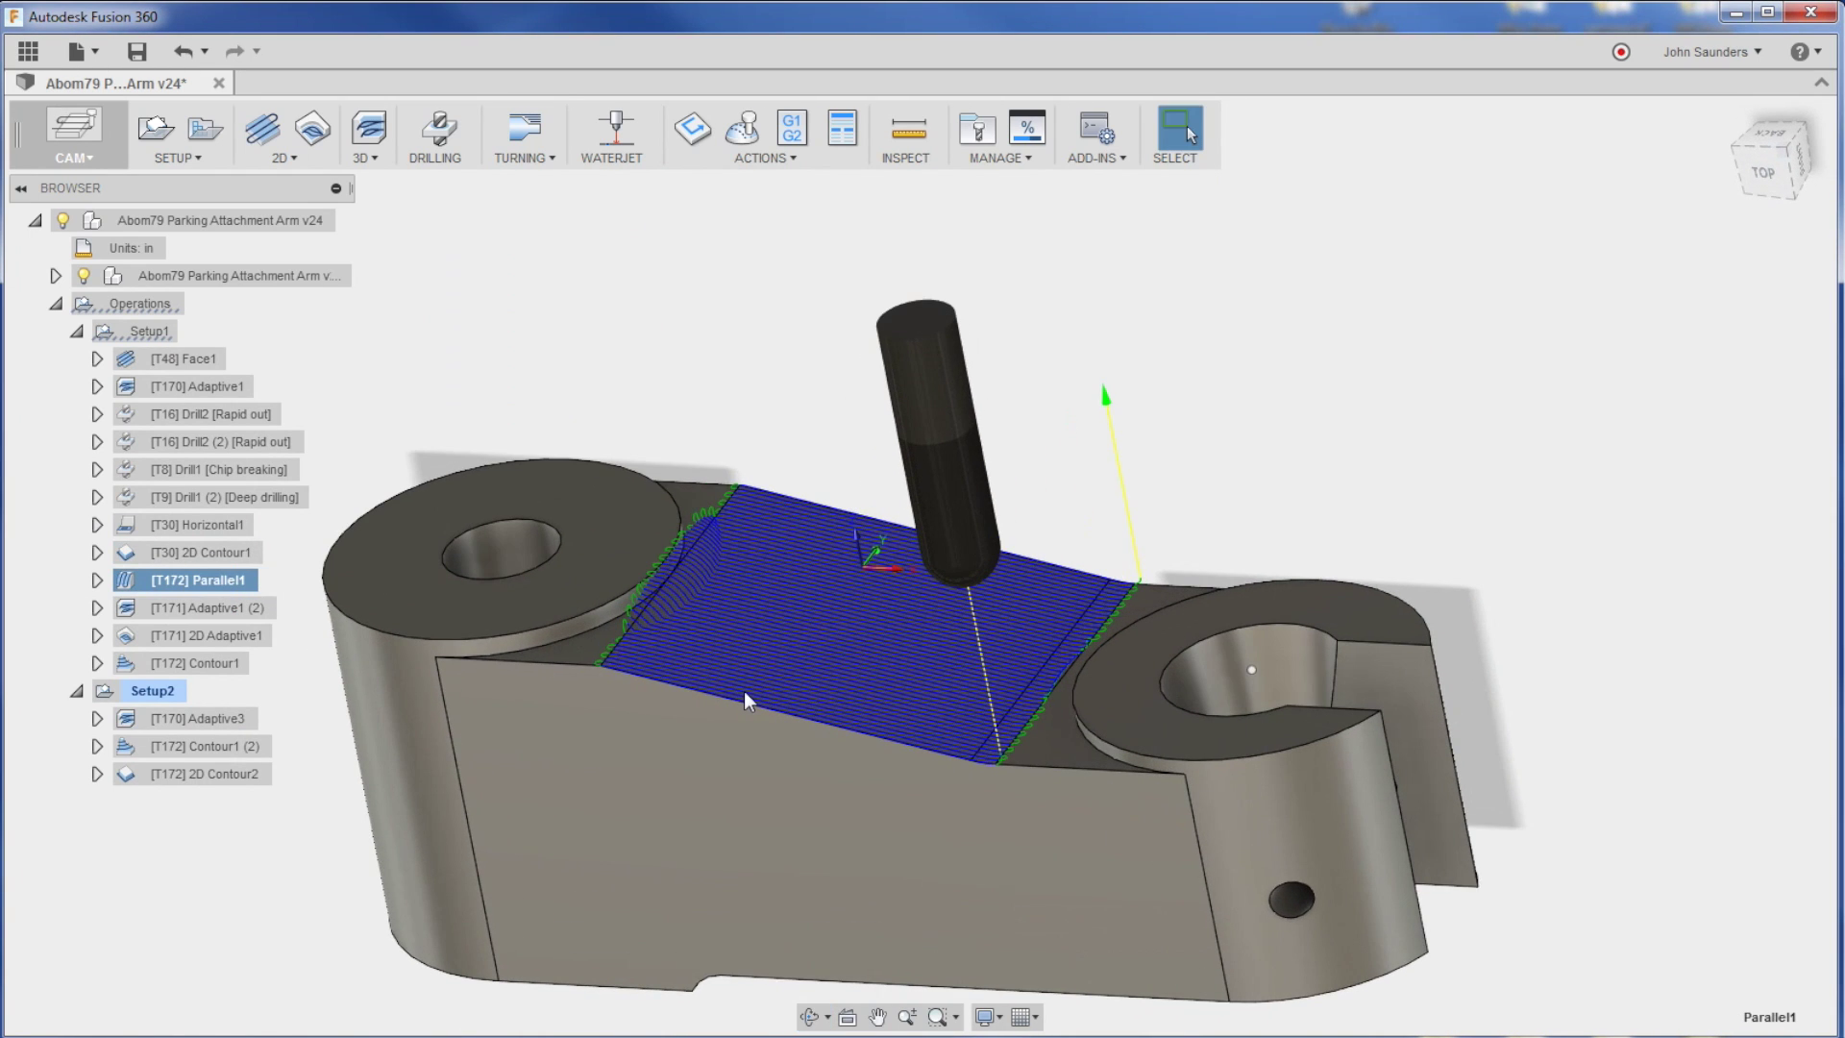
shift+middle_drag(946, 727, 861, 633)
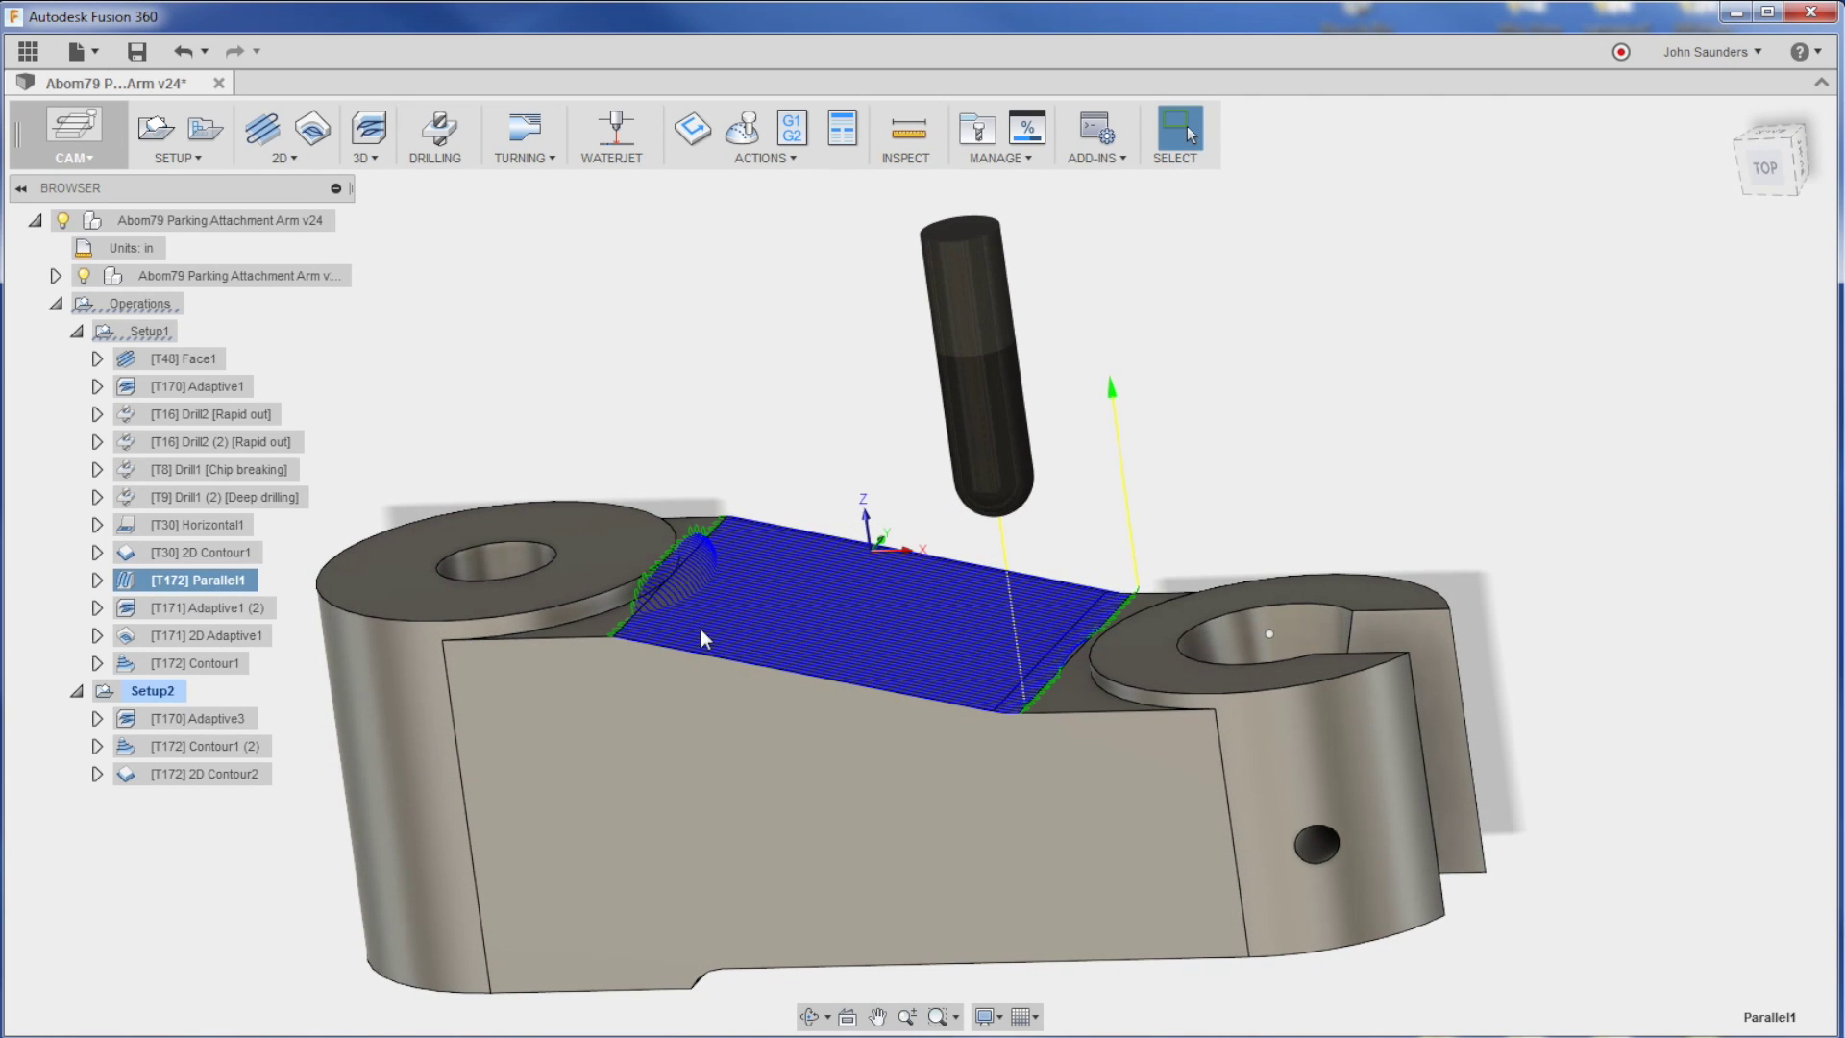
click(181, 331)
Simulate all Setup1 operations with stock shown, Tail toolpath mode and a slower speed.
click(741, 135)
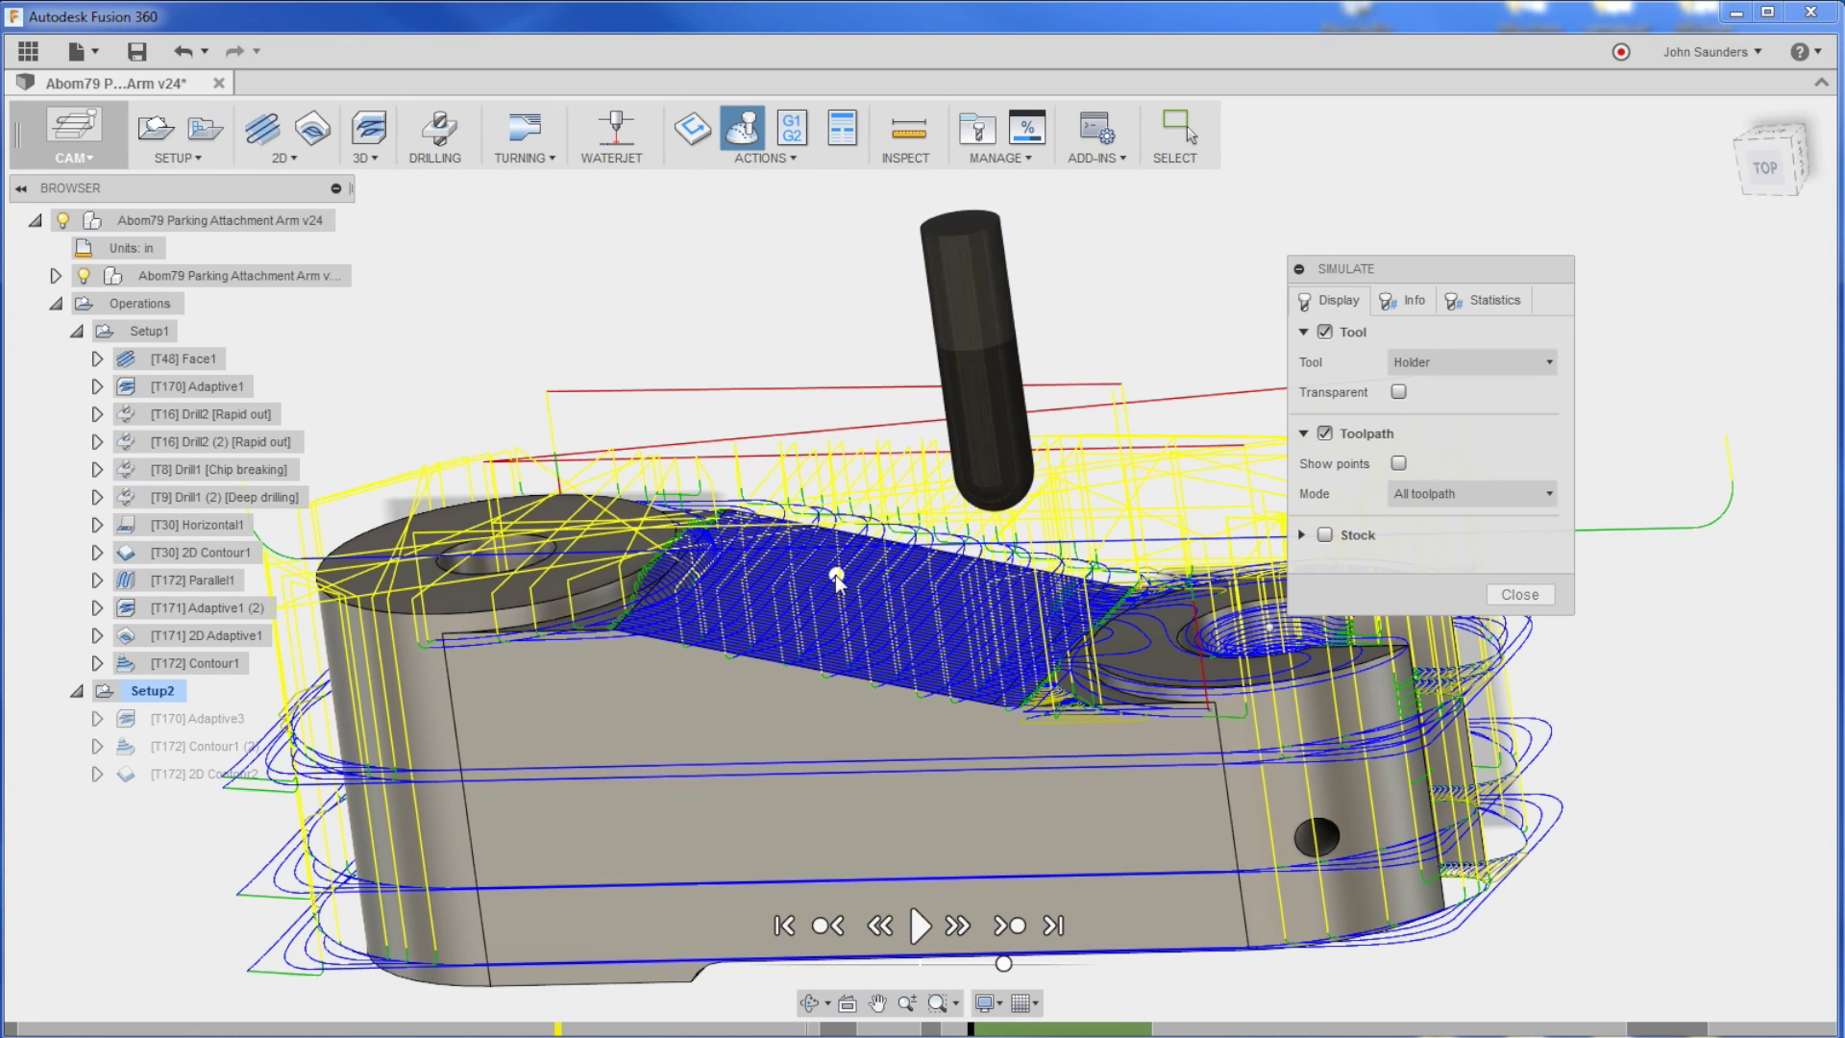
click(1324, 535)
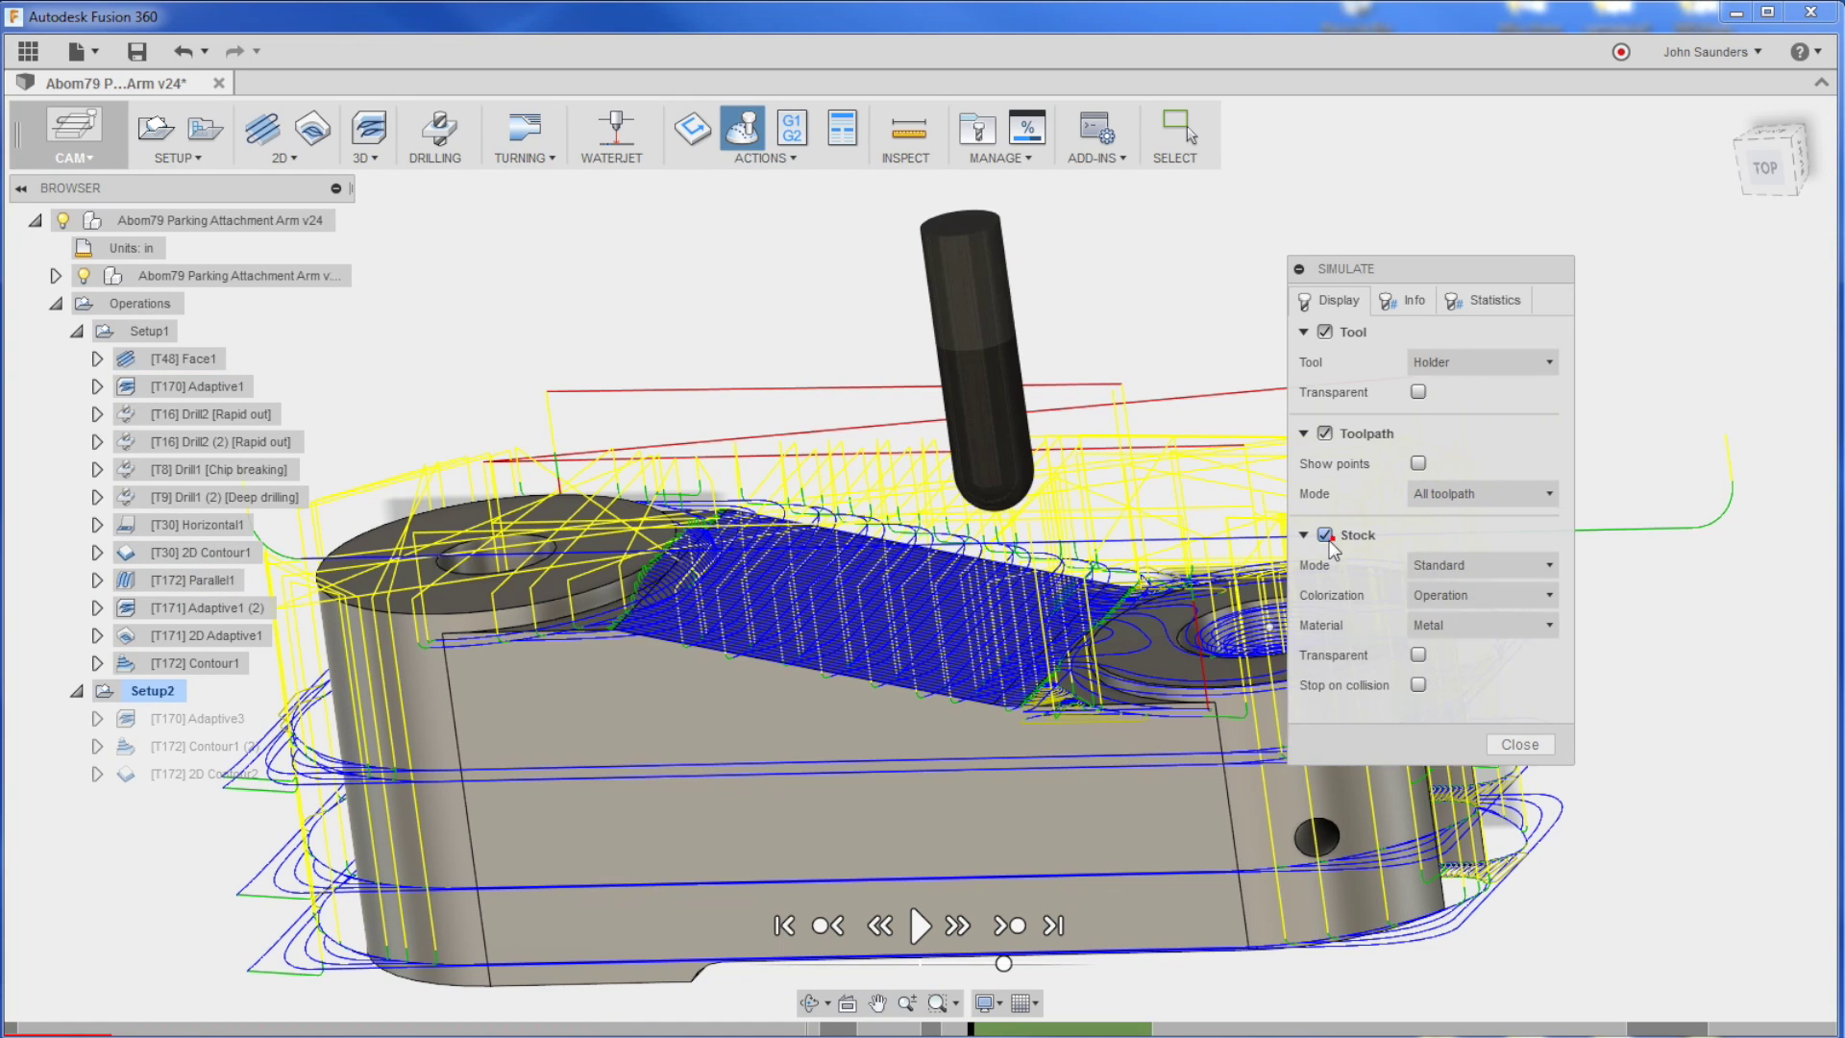
scroll(1009, 577, up, 4)
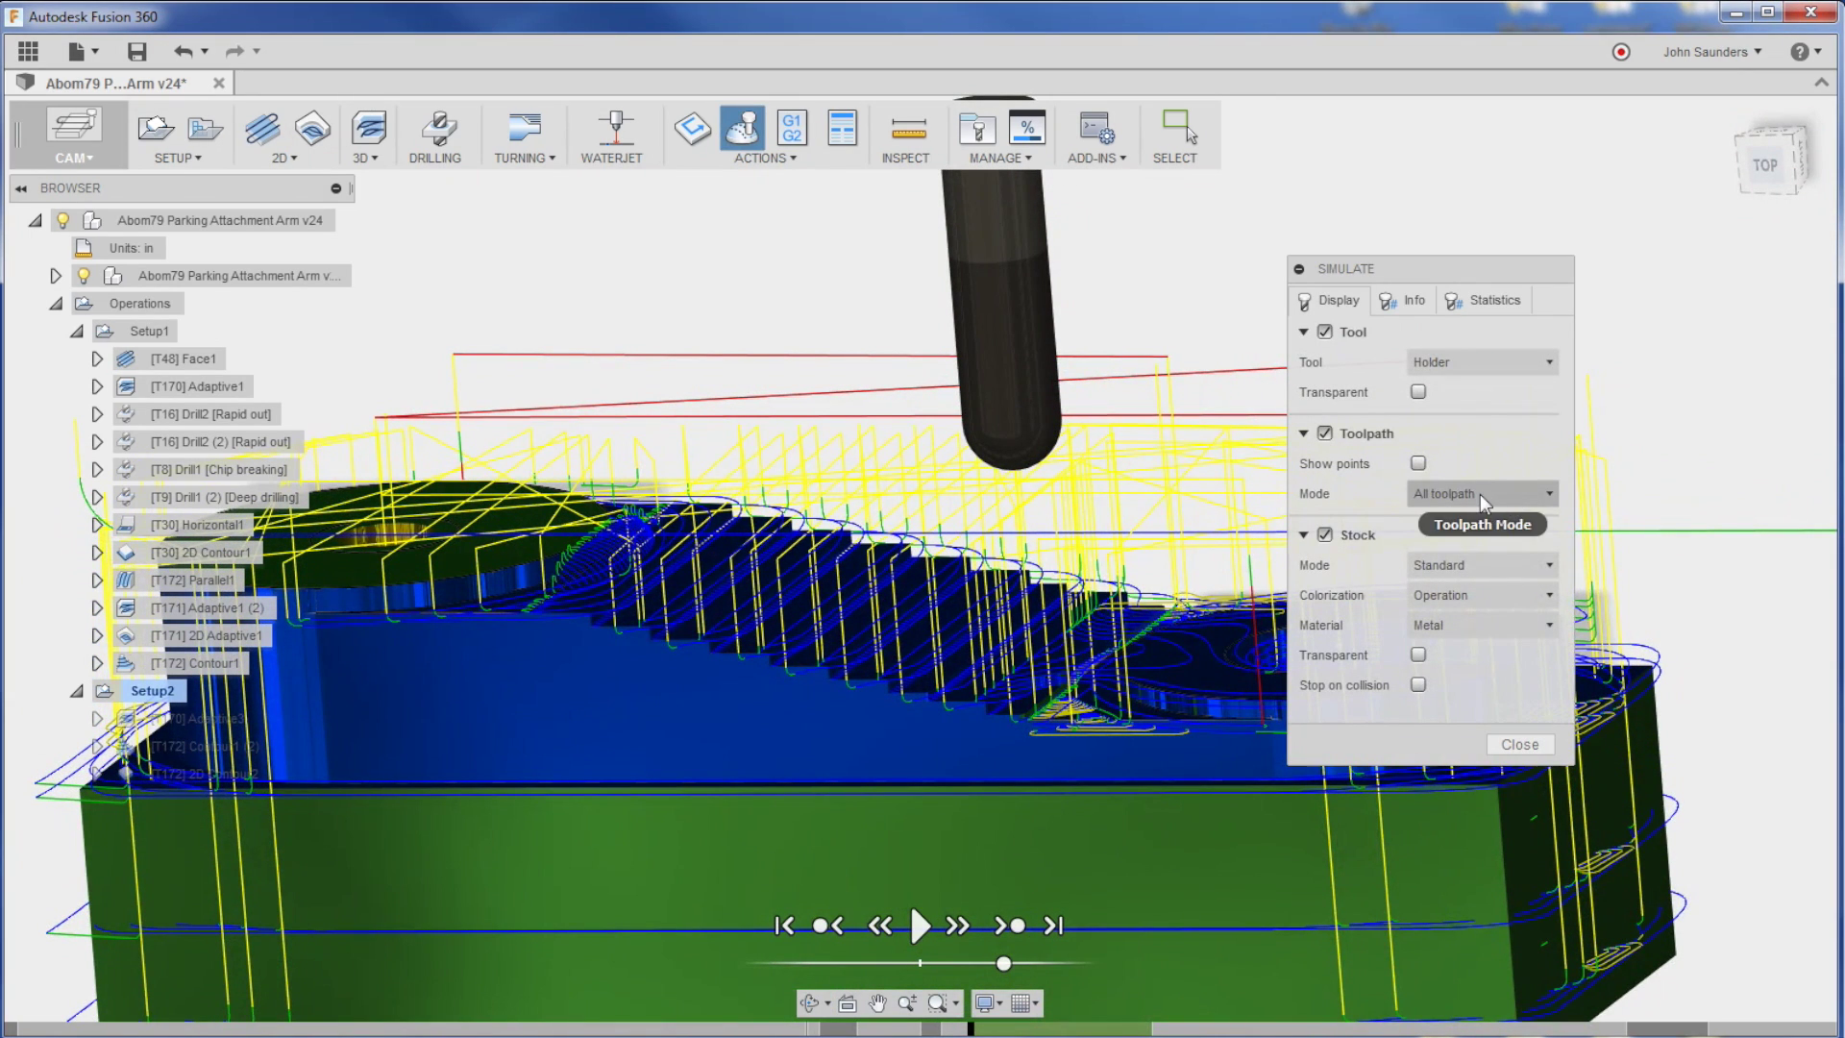
click(1481, 493)
click(1446, 623)
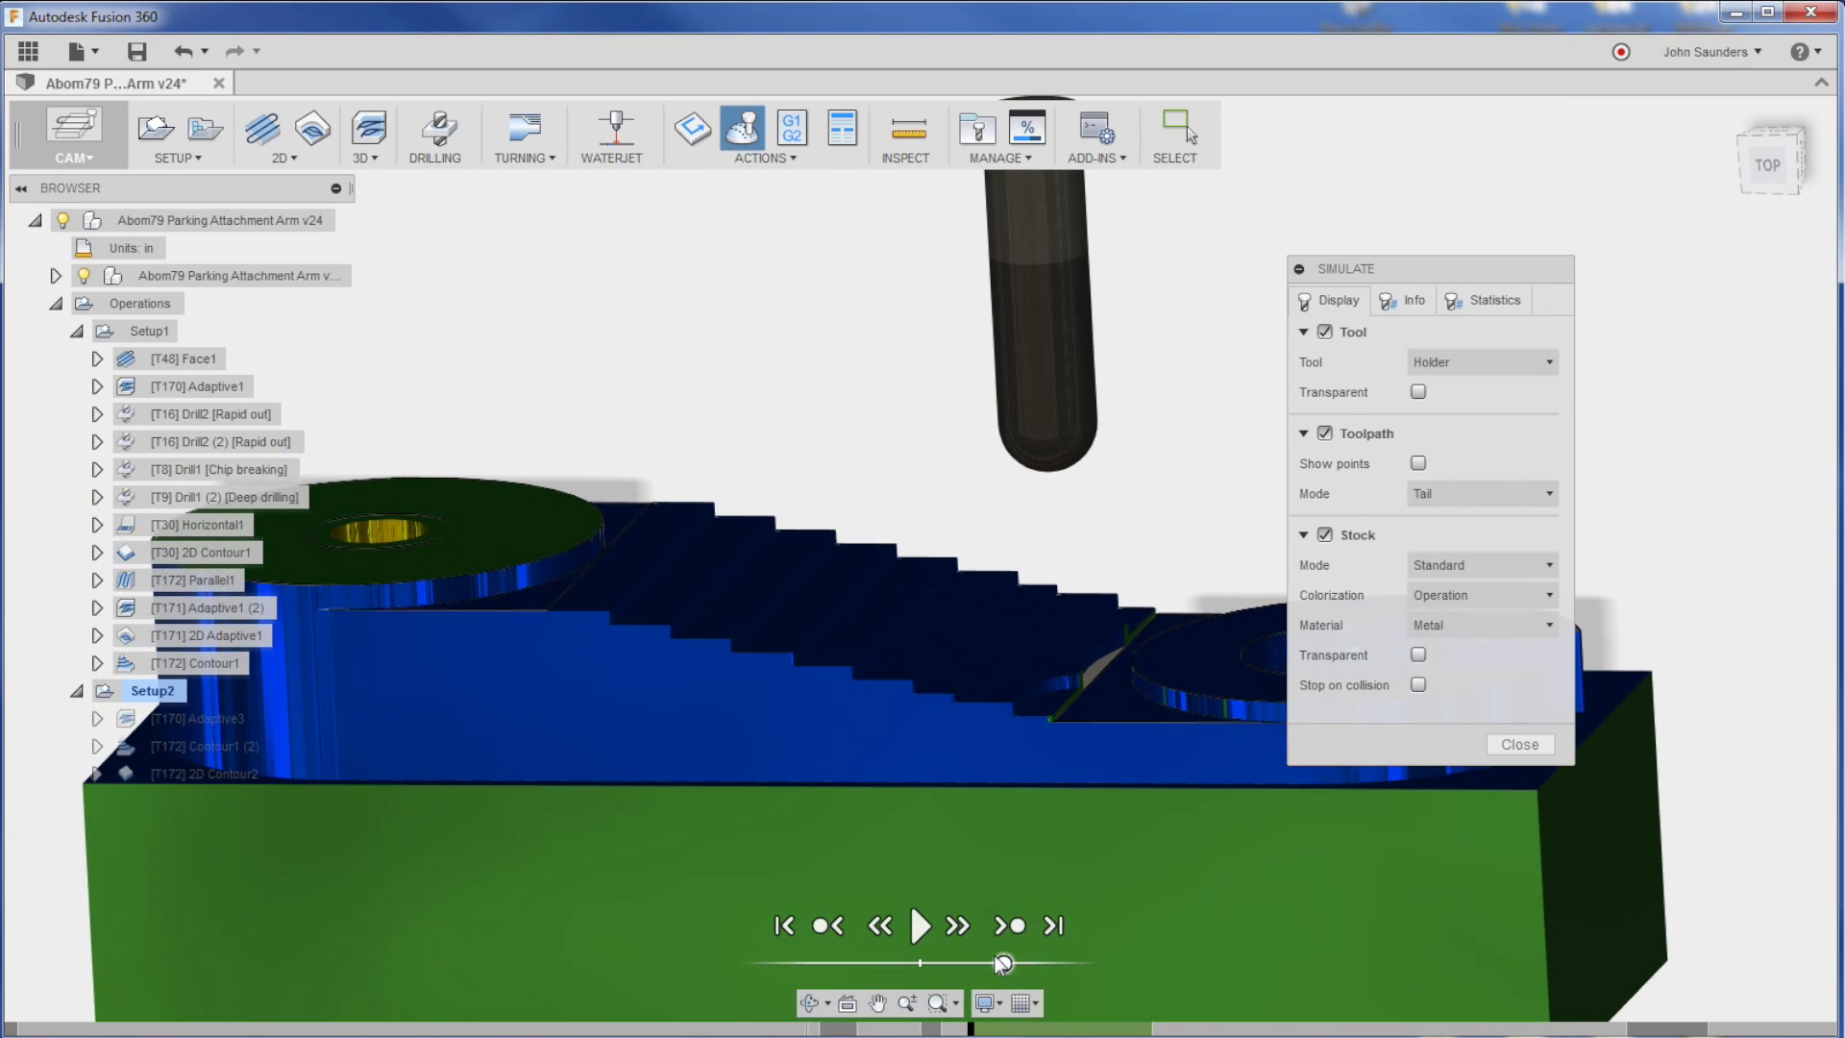
drag(1003, 963, 963, 964)
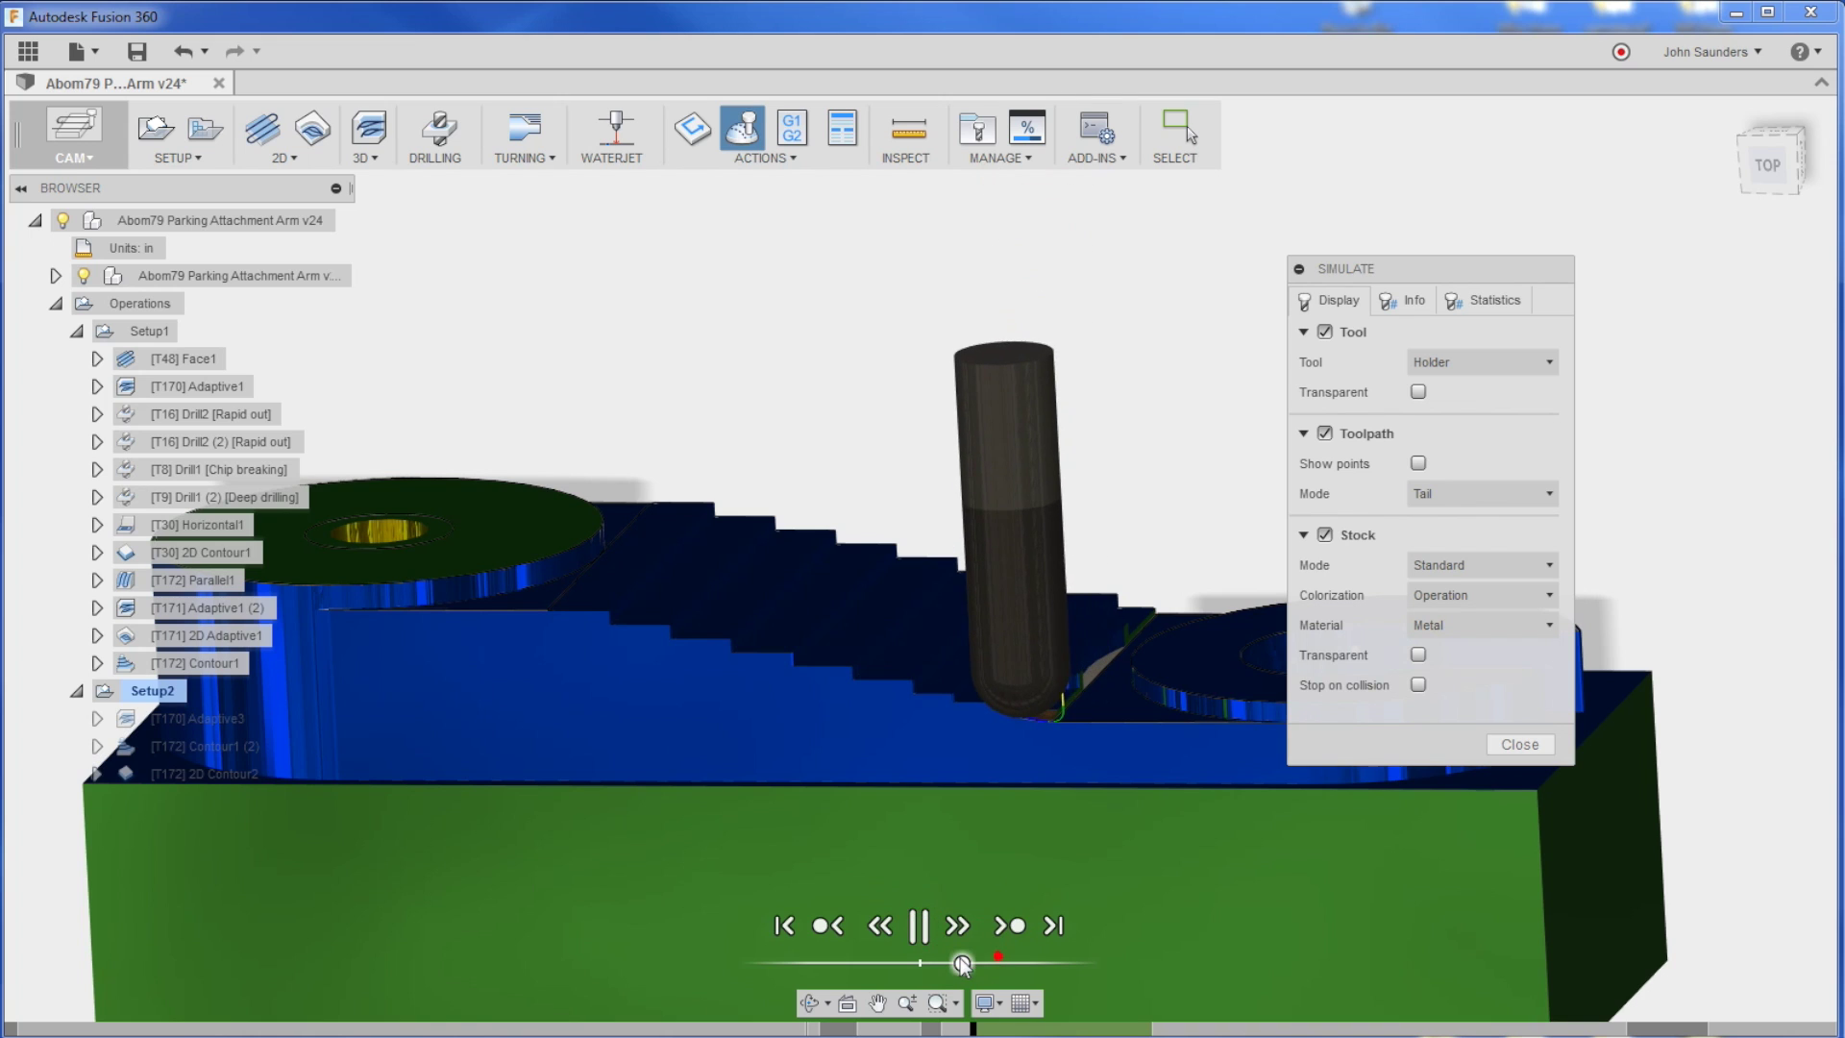
scroll(889, 817, up, 2)
Speed the simulation back up while orbiting to inspect the machined slope, then pause and close it.
shift+middle_drag(852, 745, 709, 670)
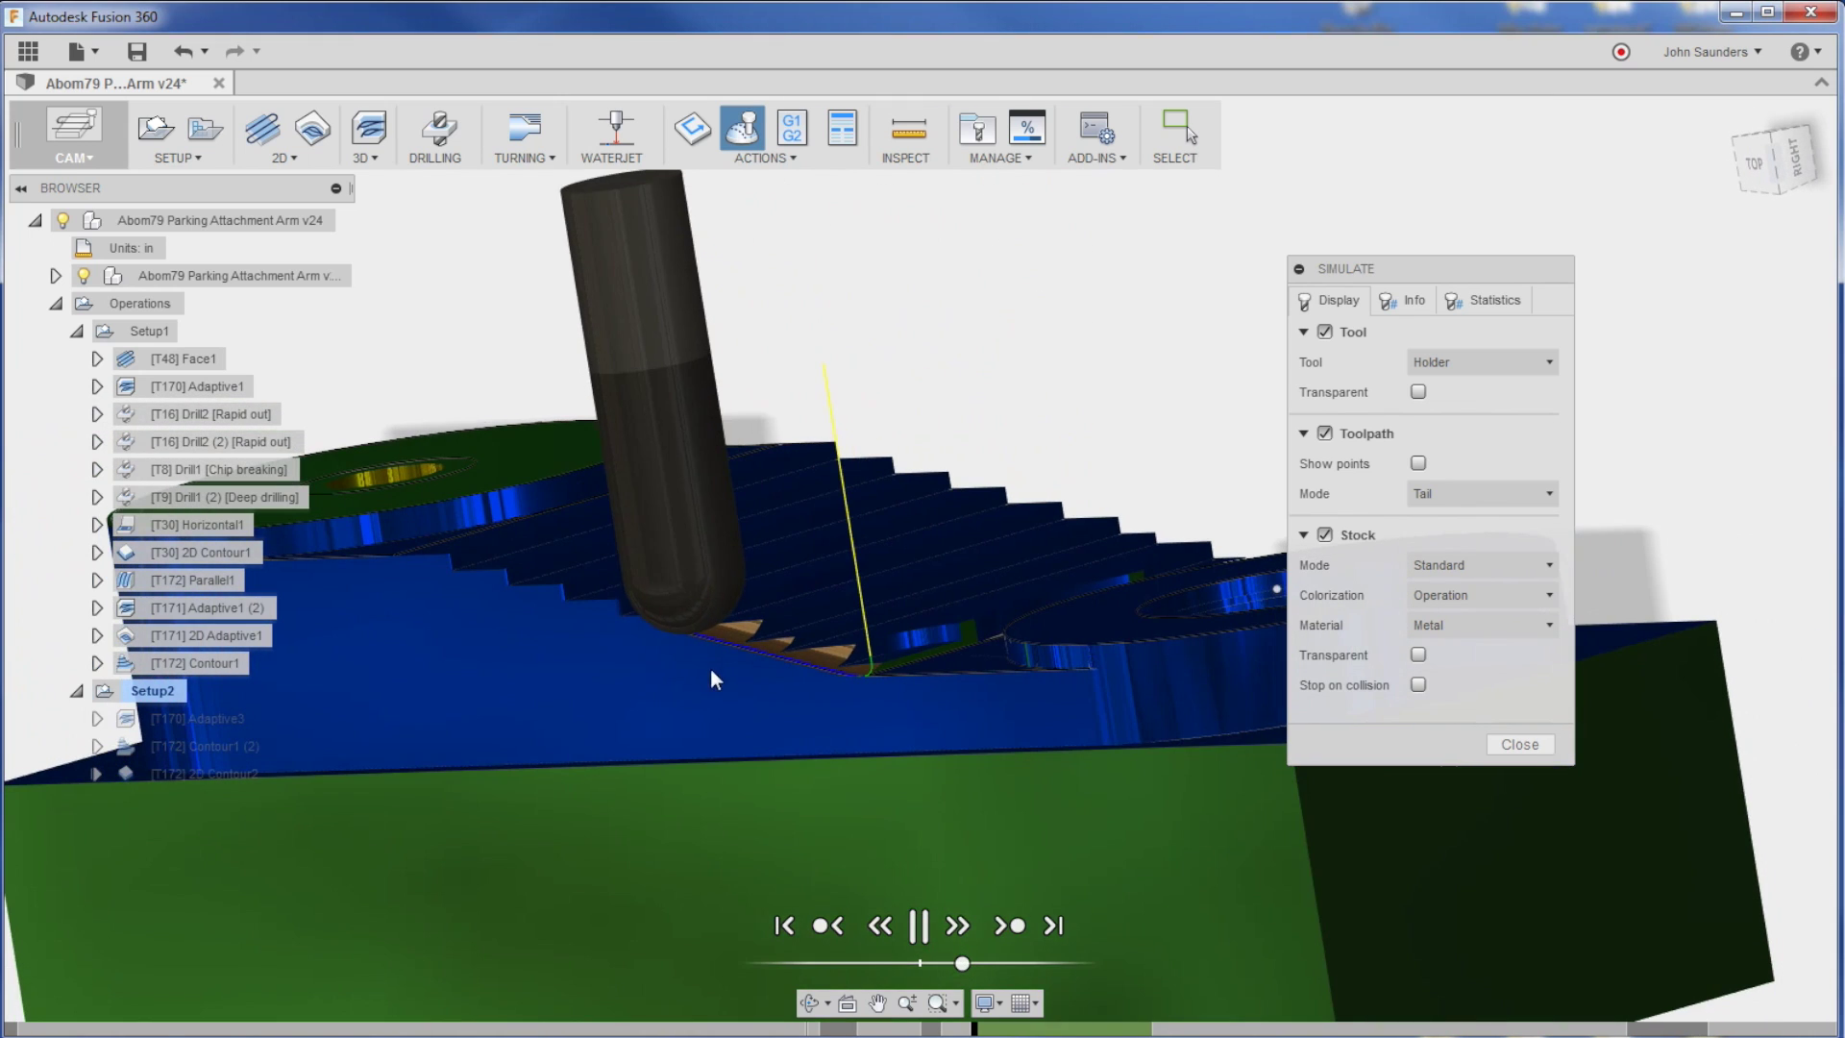
drag(962, 964, 990, 967)
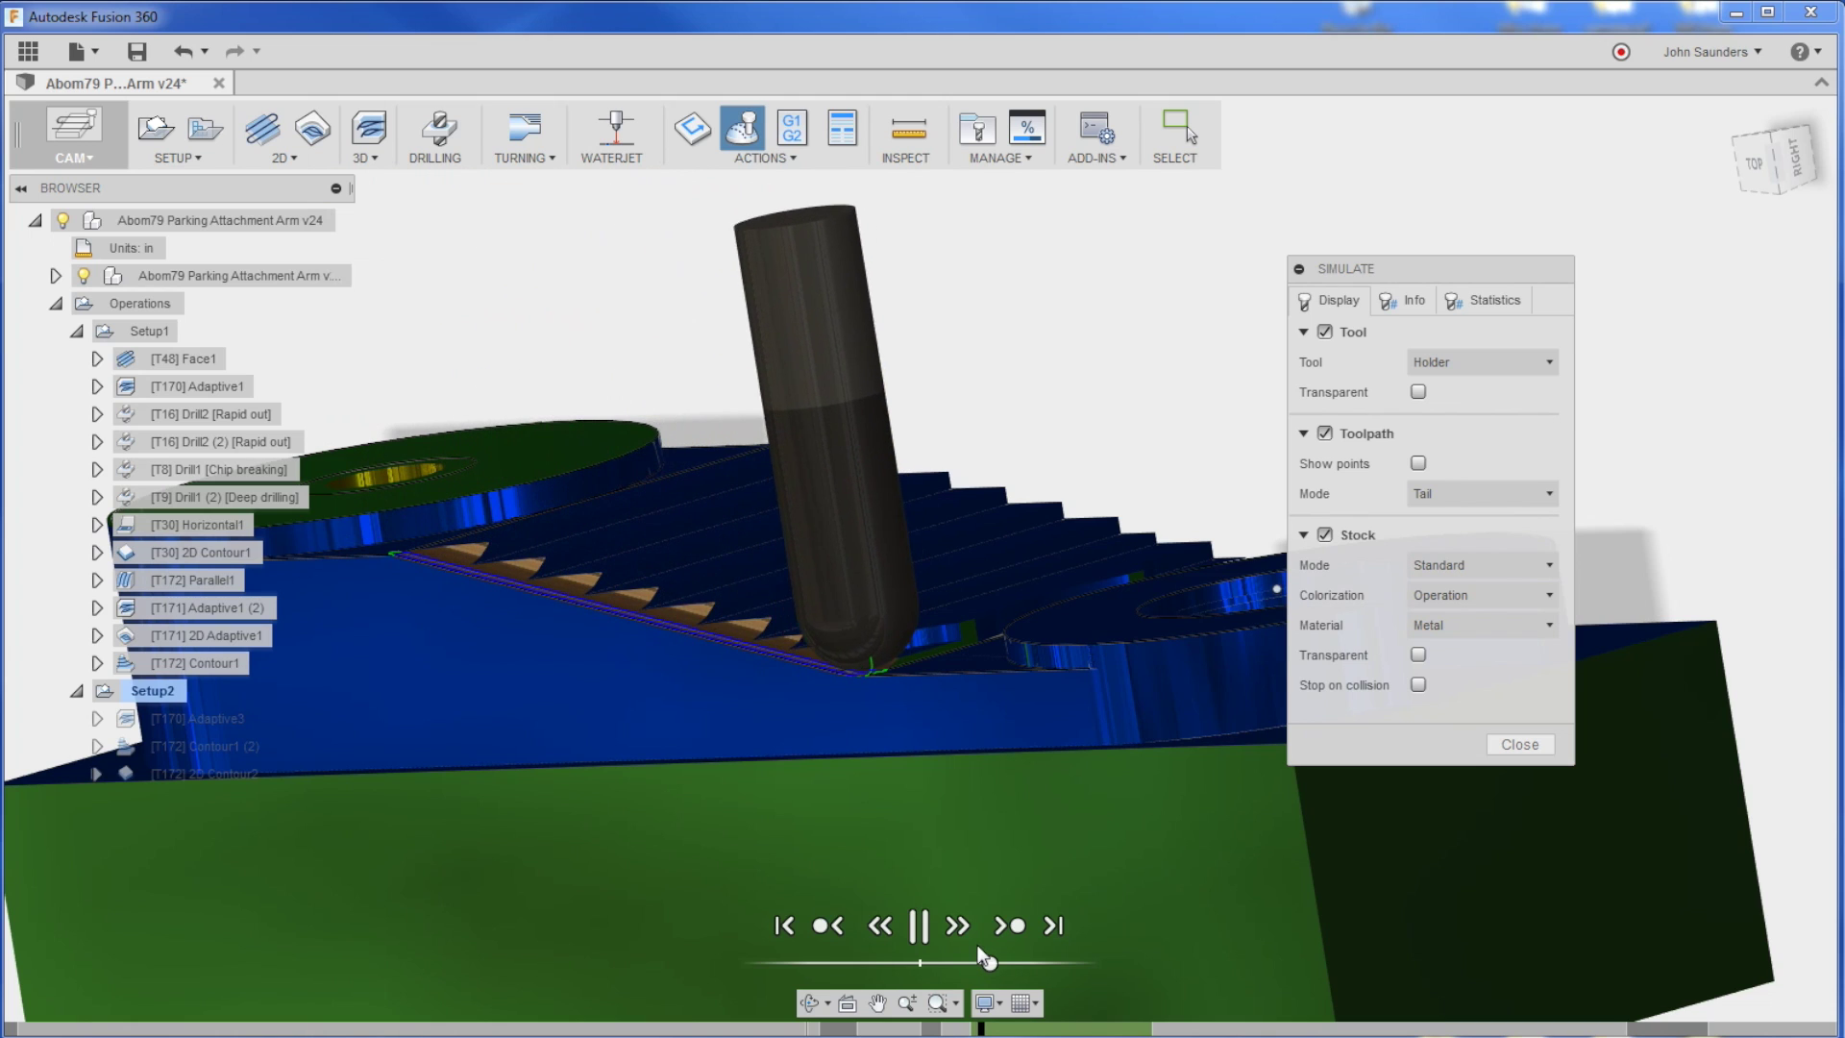
drag(993, 962, 1031, 963)
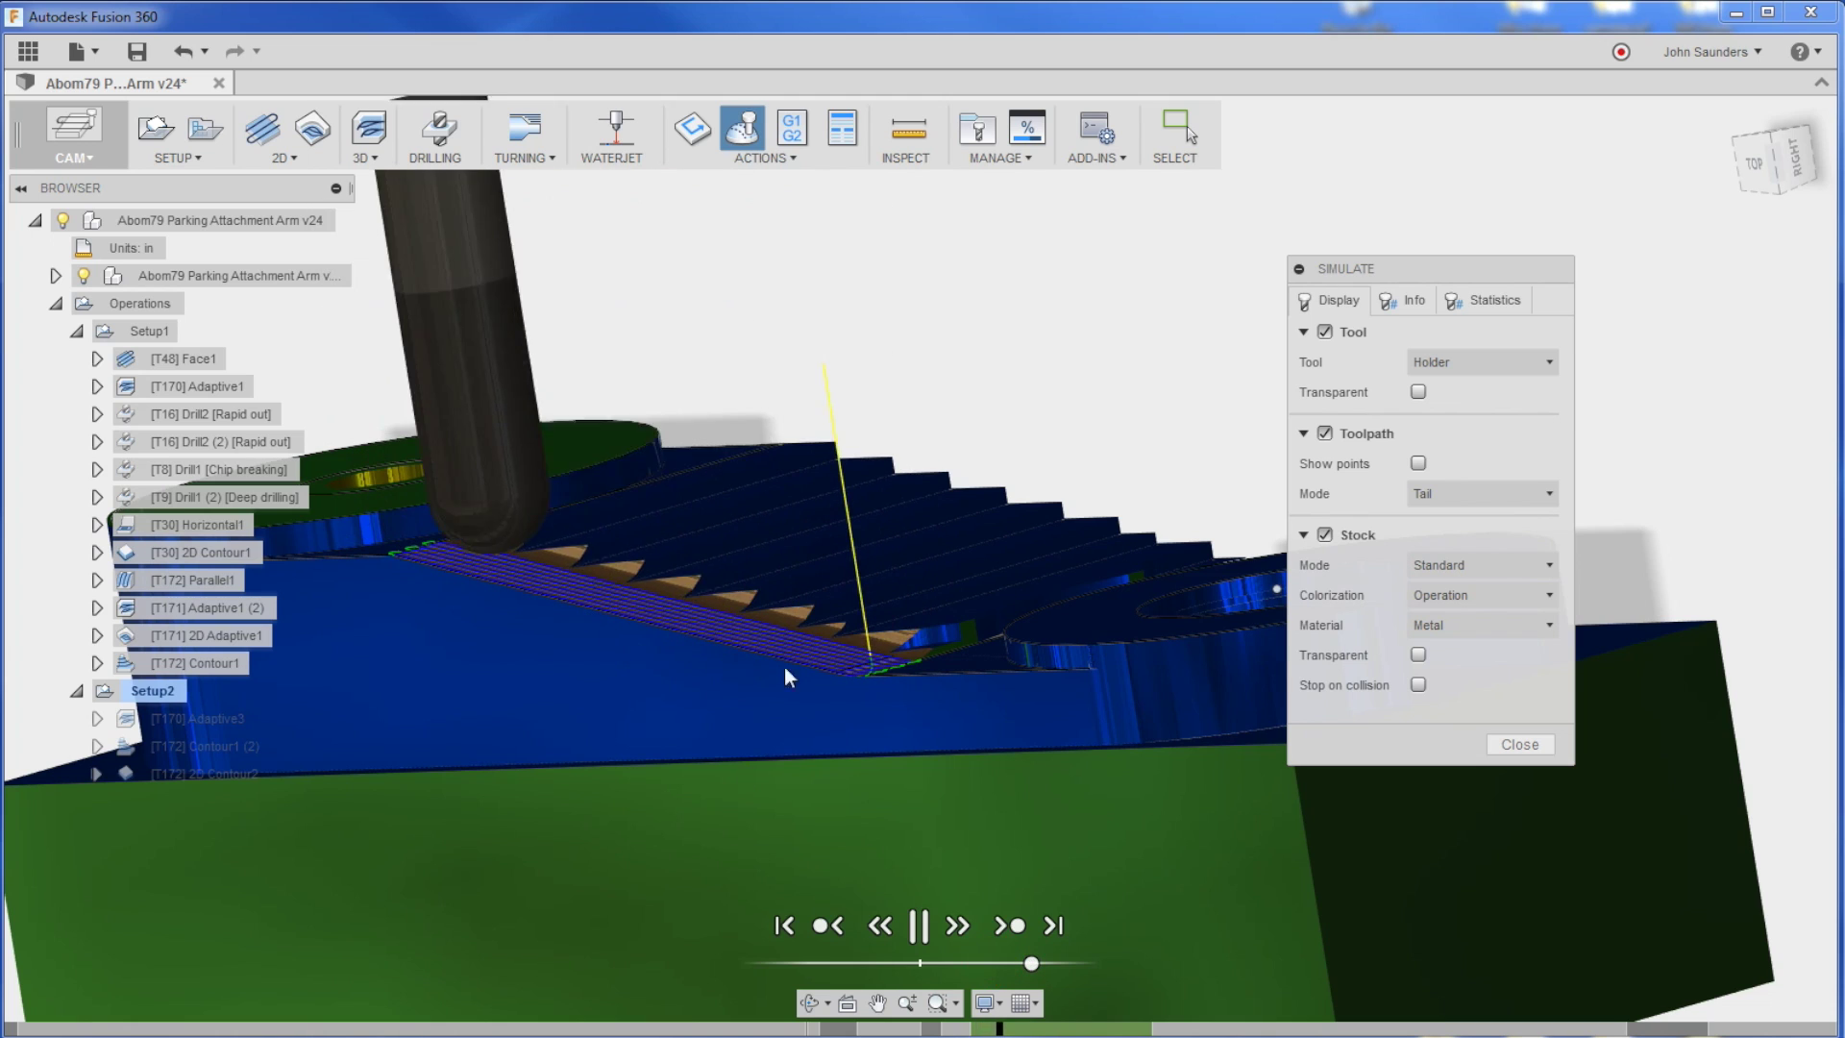
shift+middle_drag(770, 613, 688, 590)
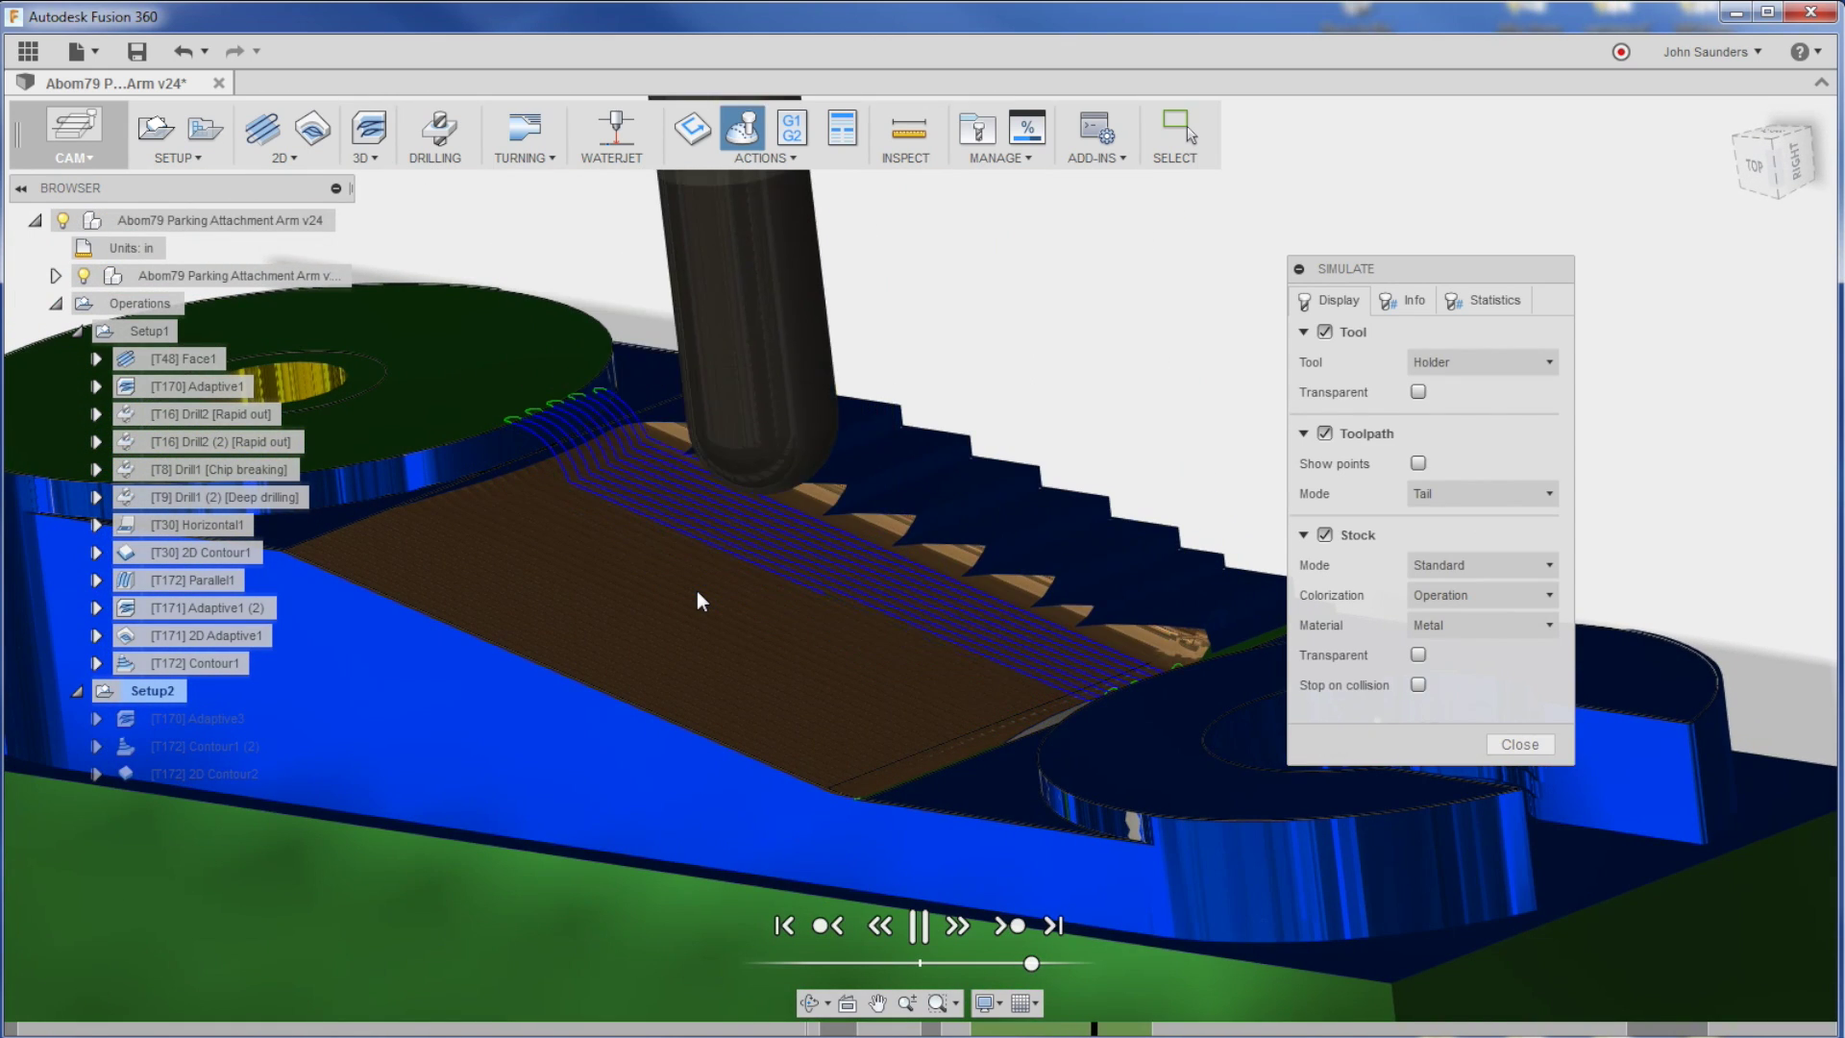
scroll(655, 586, up, 5)
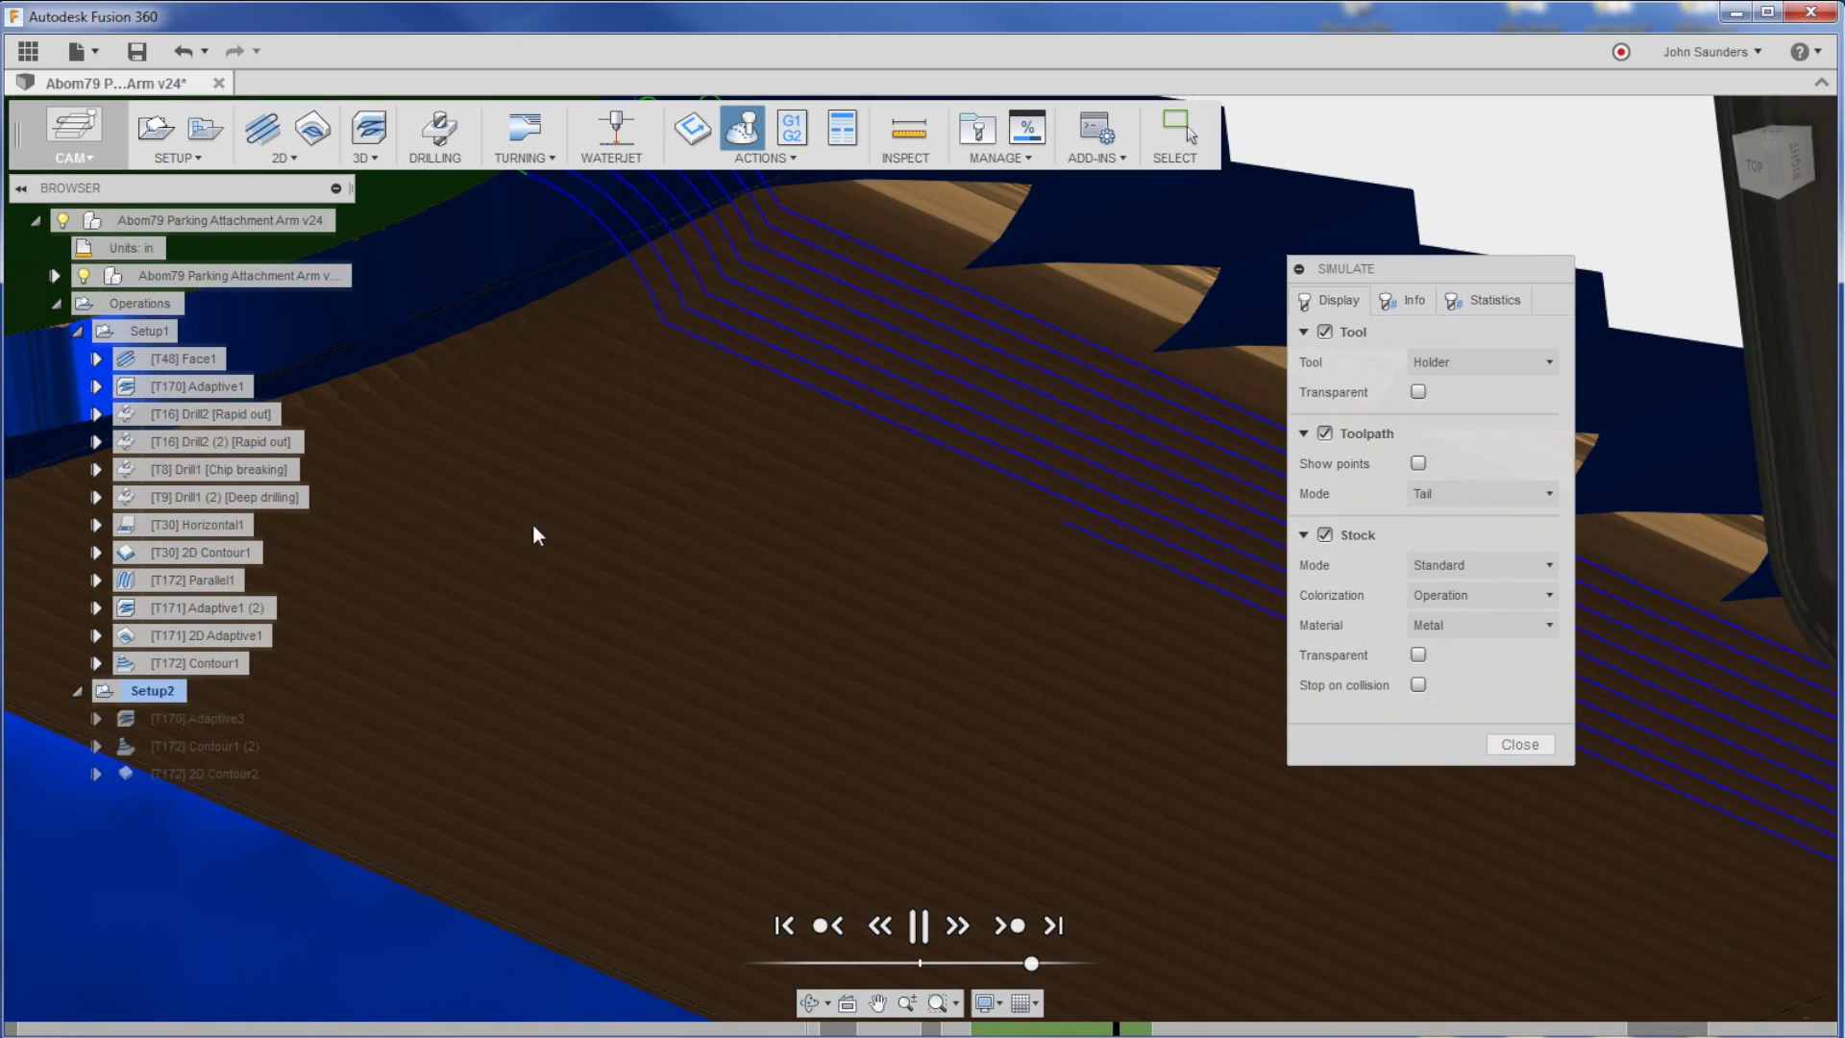
scroll(816, 391, down, 5)
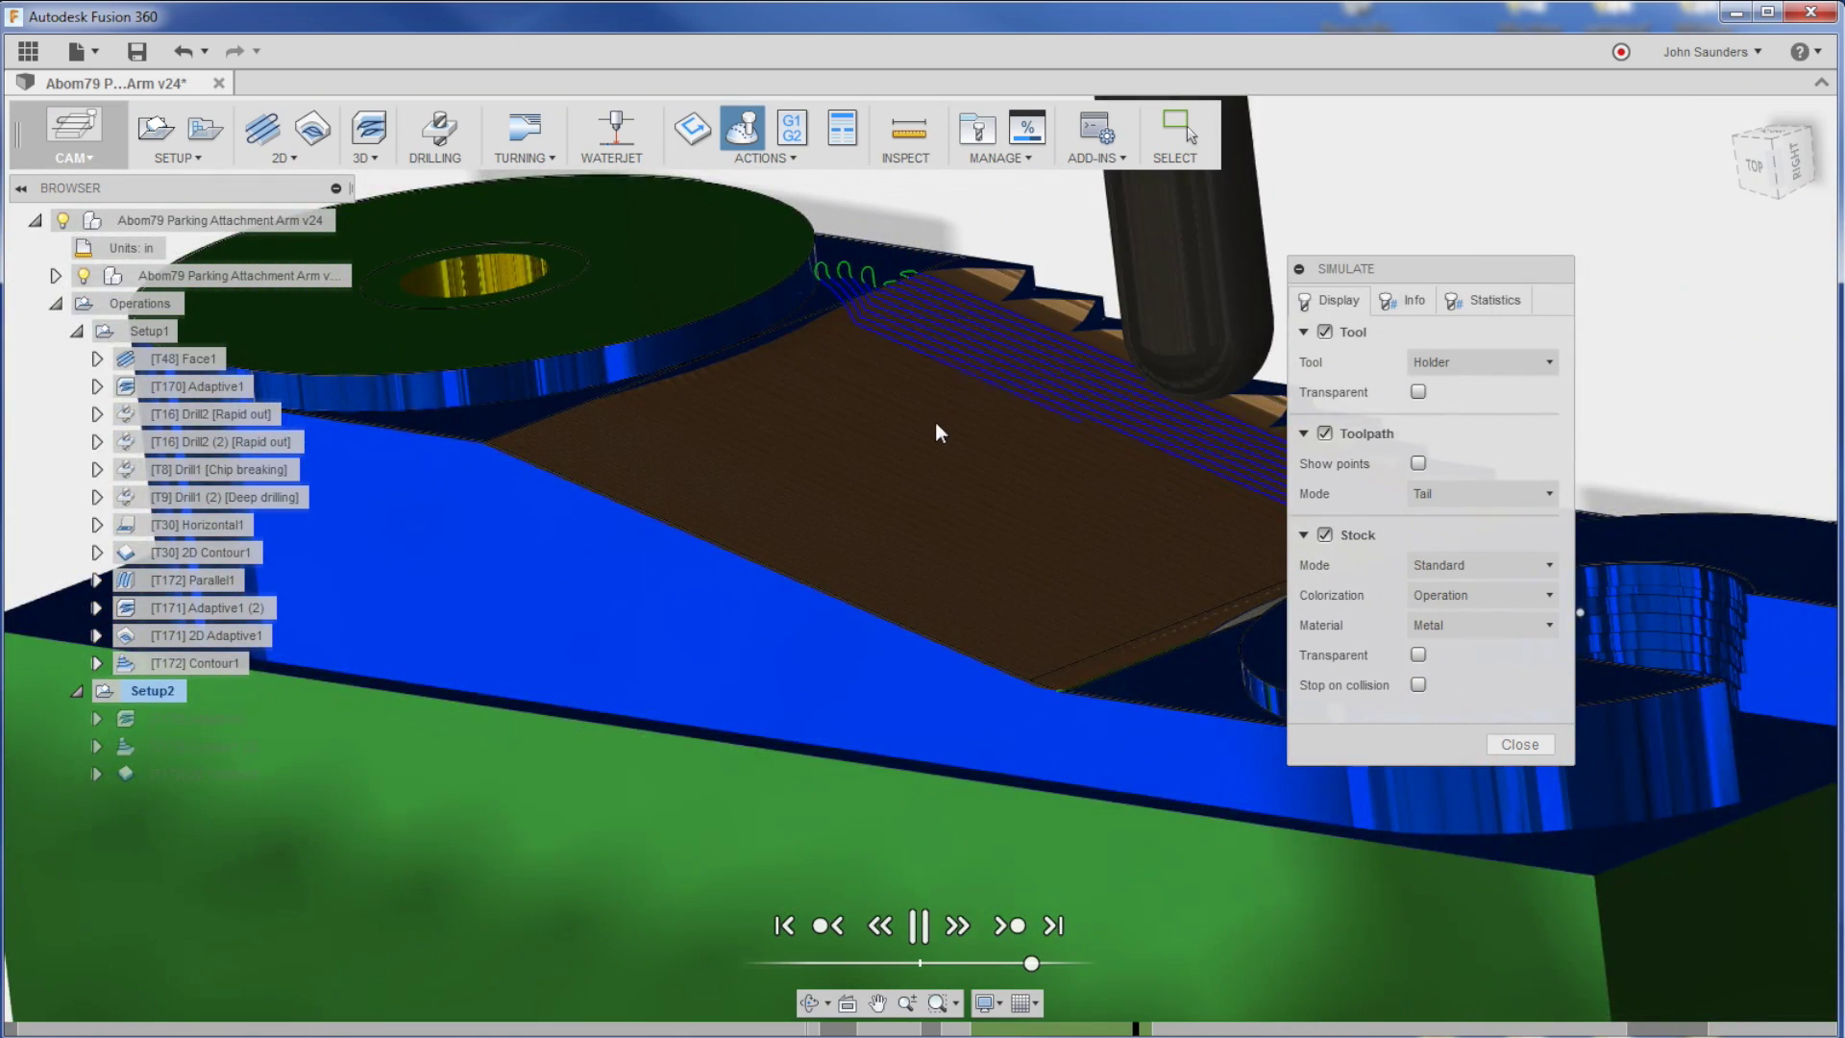
scroll(668, 471, down, 2)
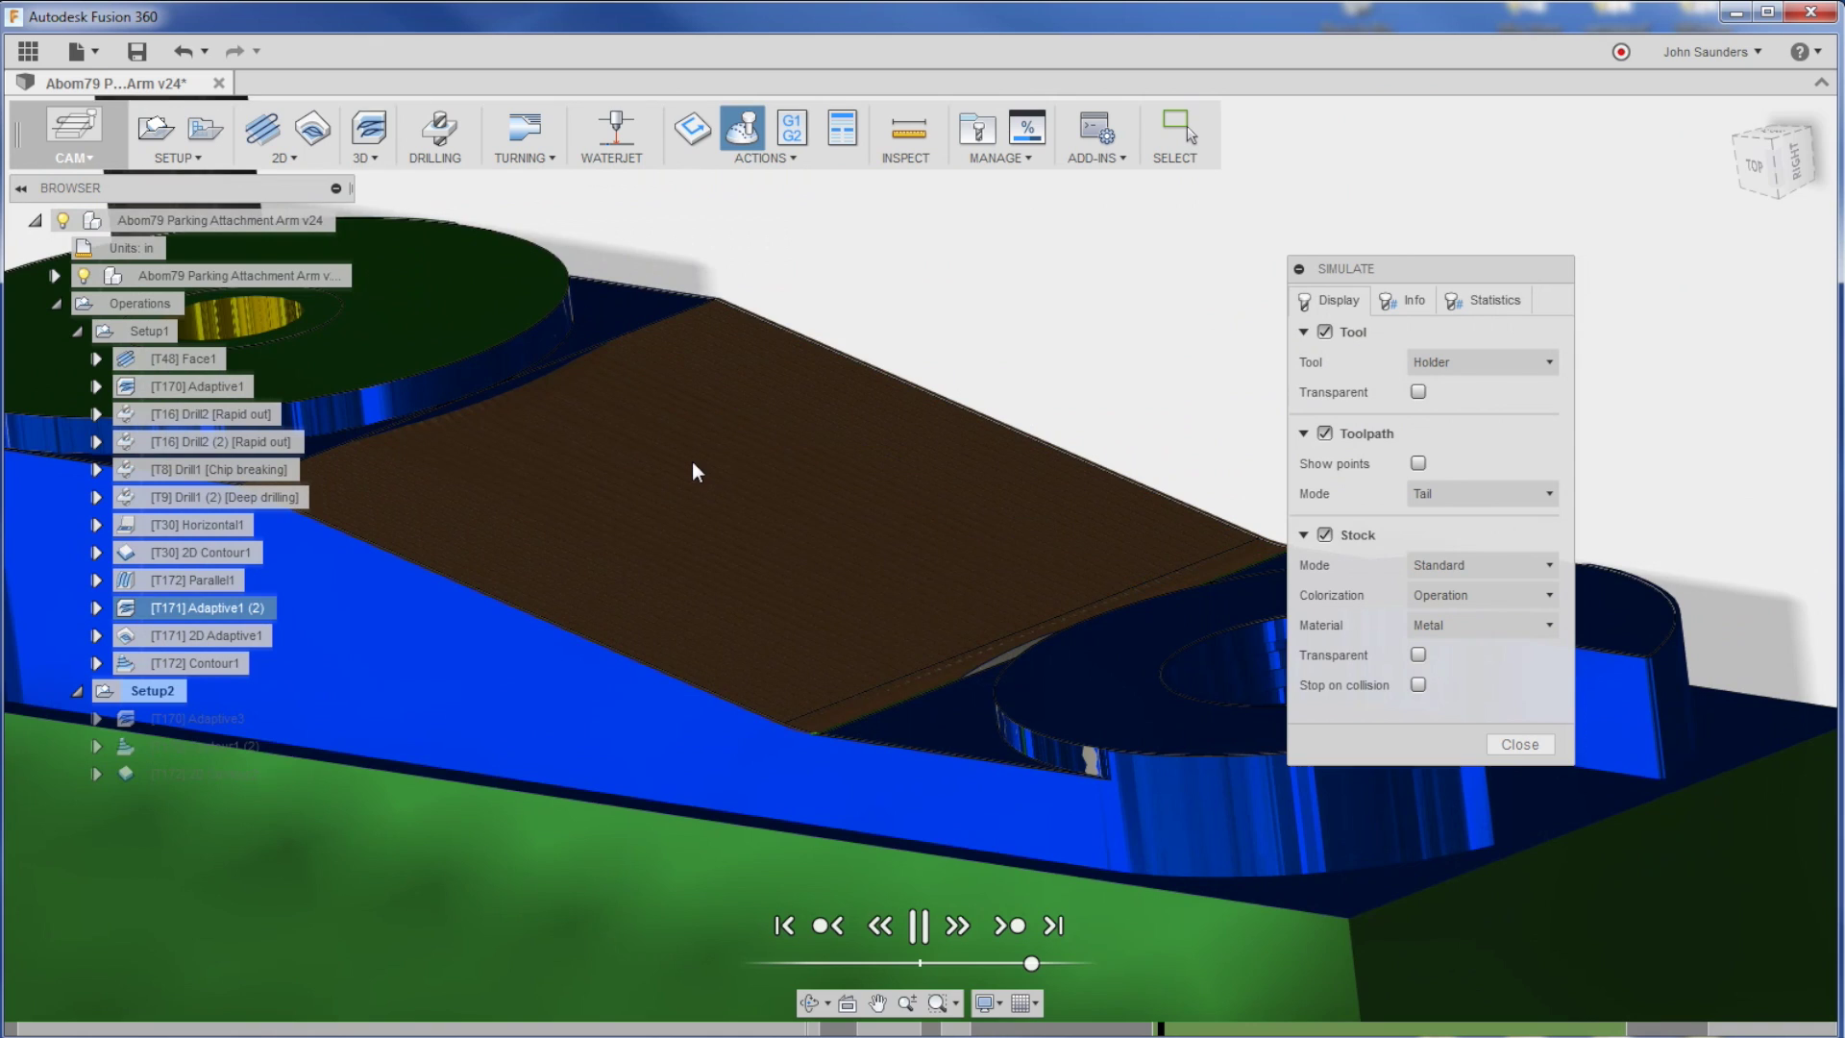
shift+middle_drag(692, 462, 755, 442)
click(920, 927)
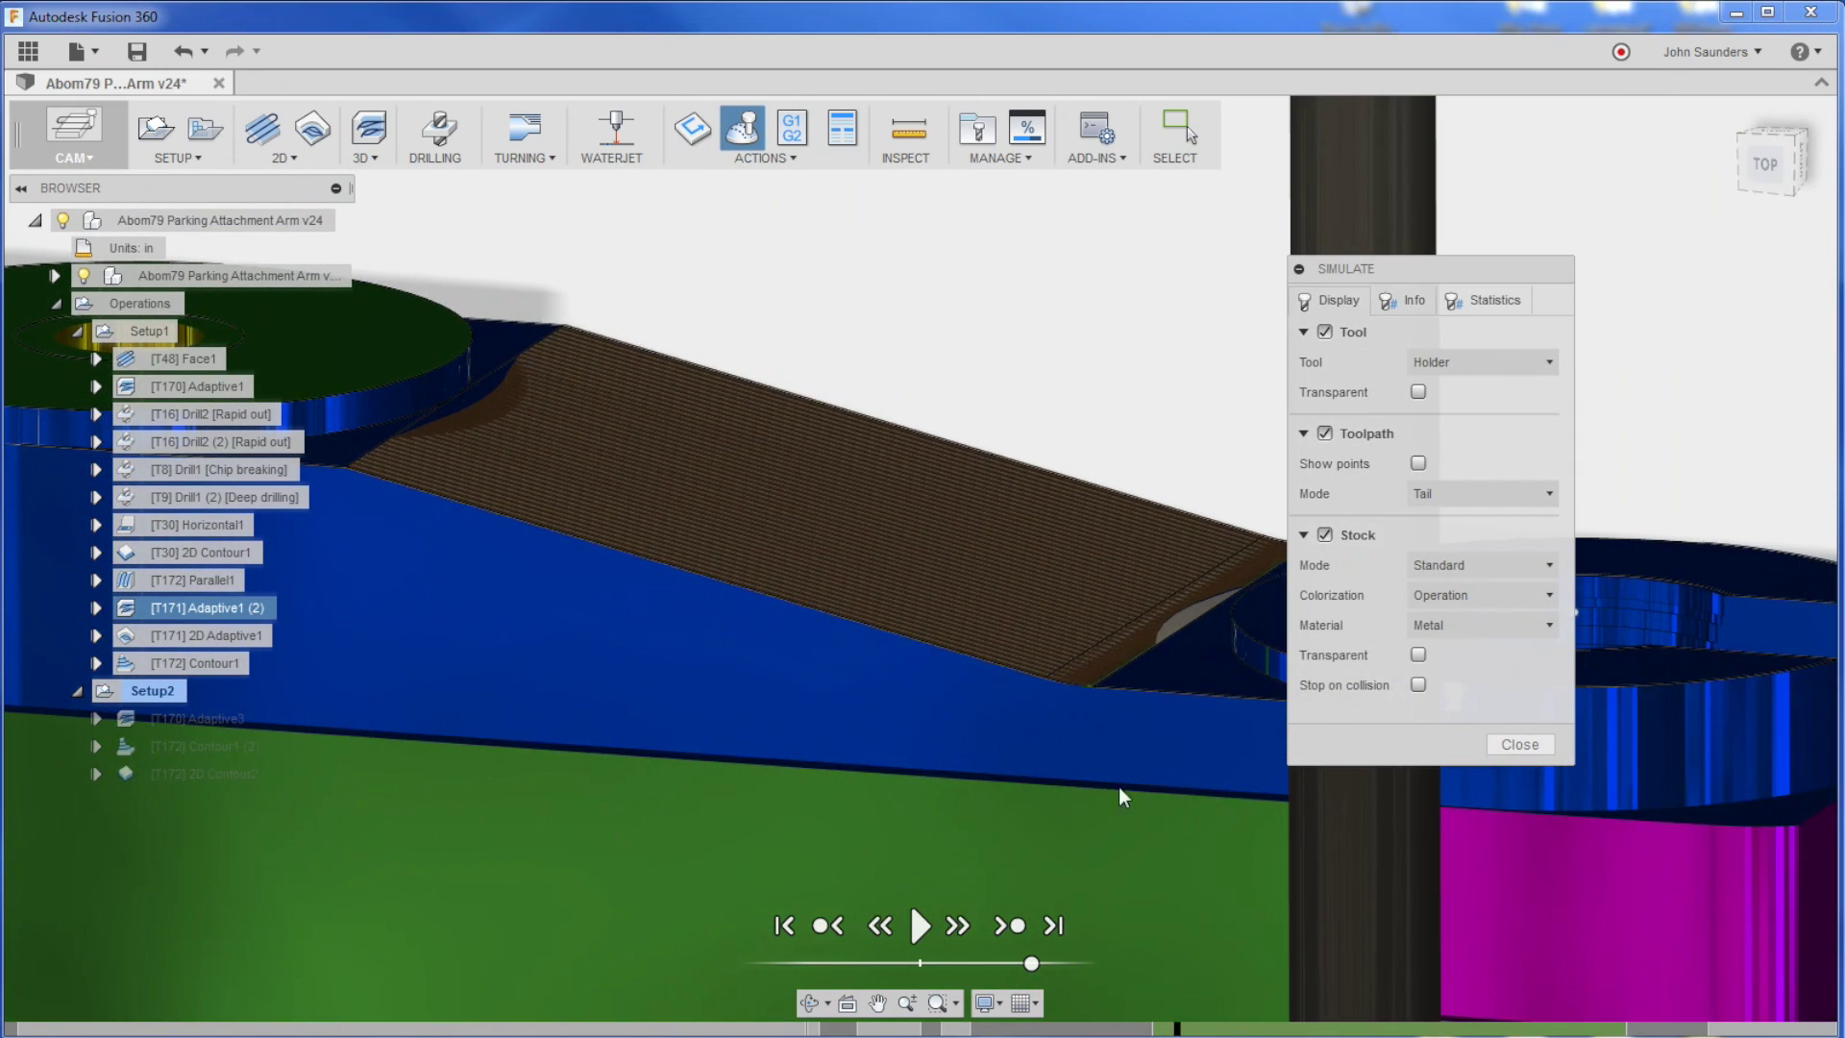
scroll(1119, 787, down, 3)
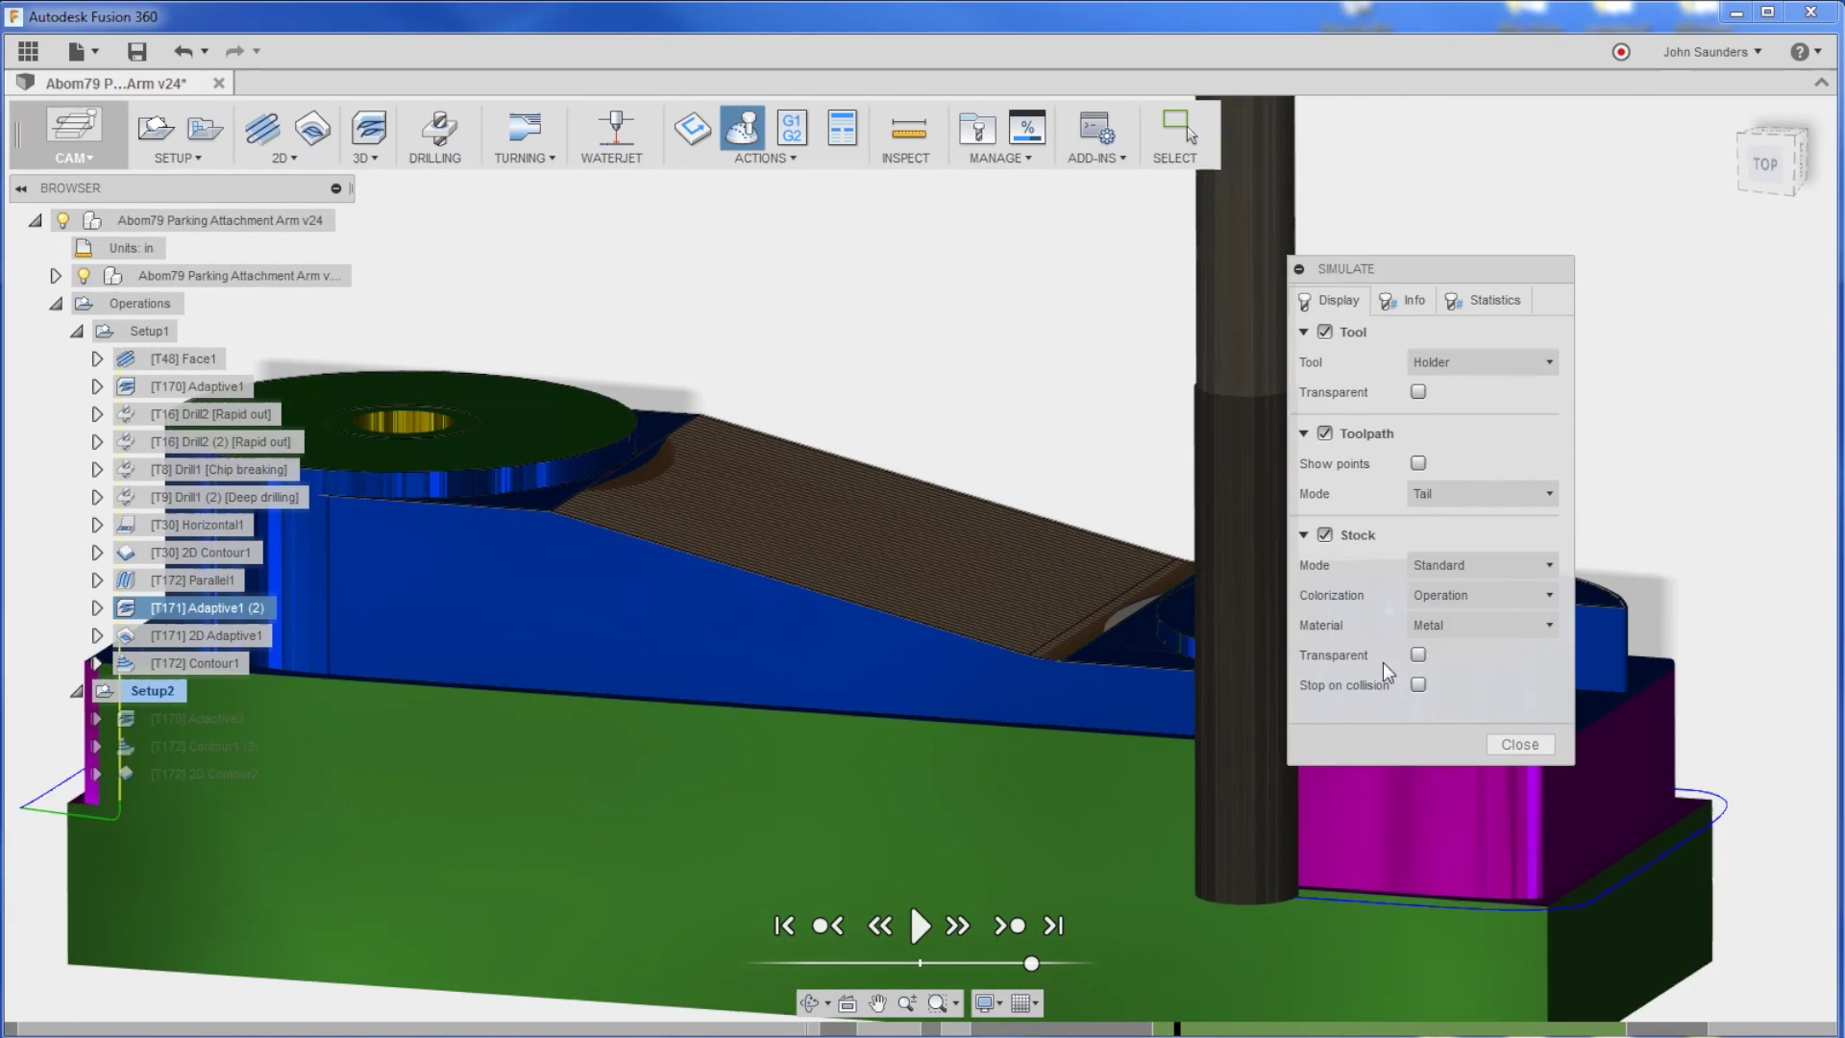
click(1520, 743)
Review Parallel1's Passes settings, noting its 0.05 in stepover, and cancel without changes.
shift+middle_drag(1098, 444, 1092, 449)
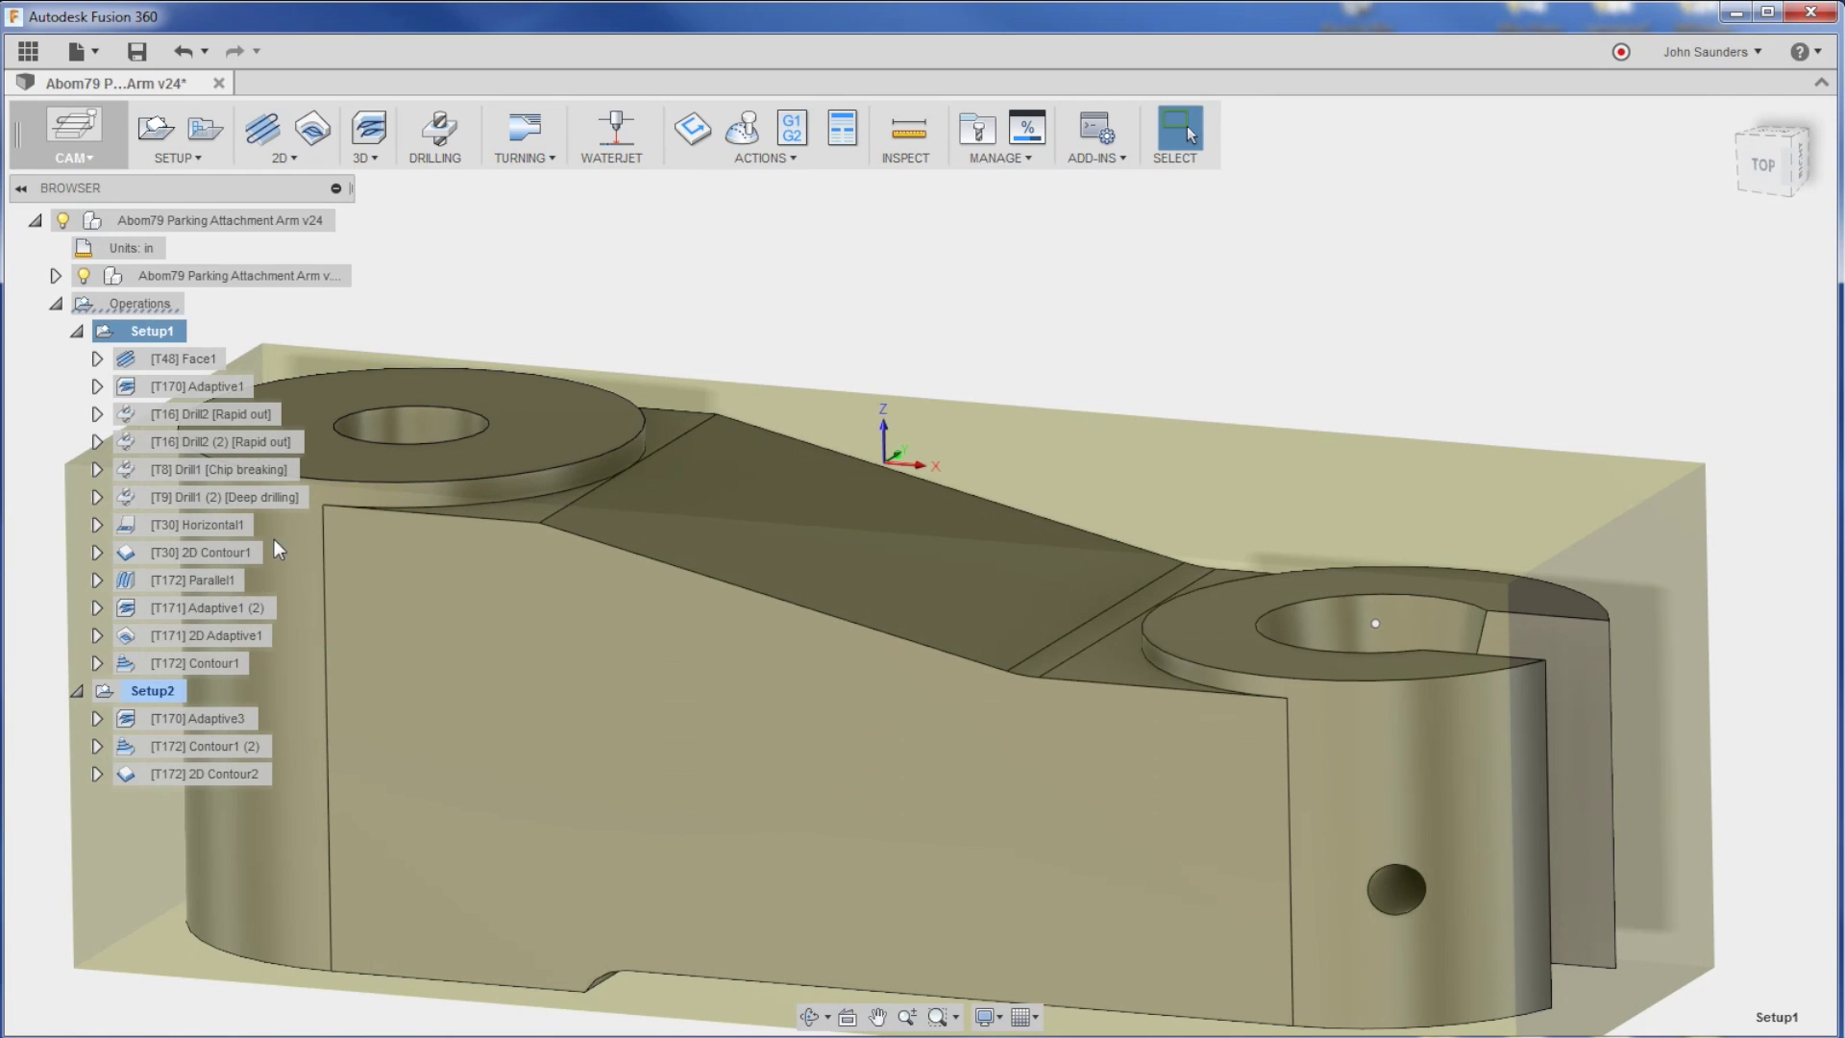
click(204, 582)
right_click(202, 584)
click(235, 595)
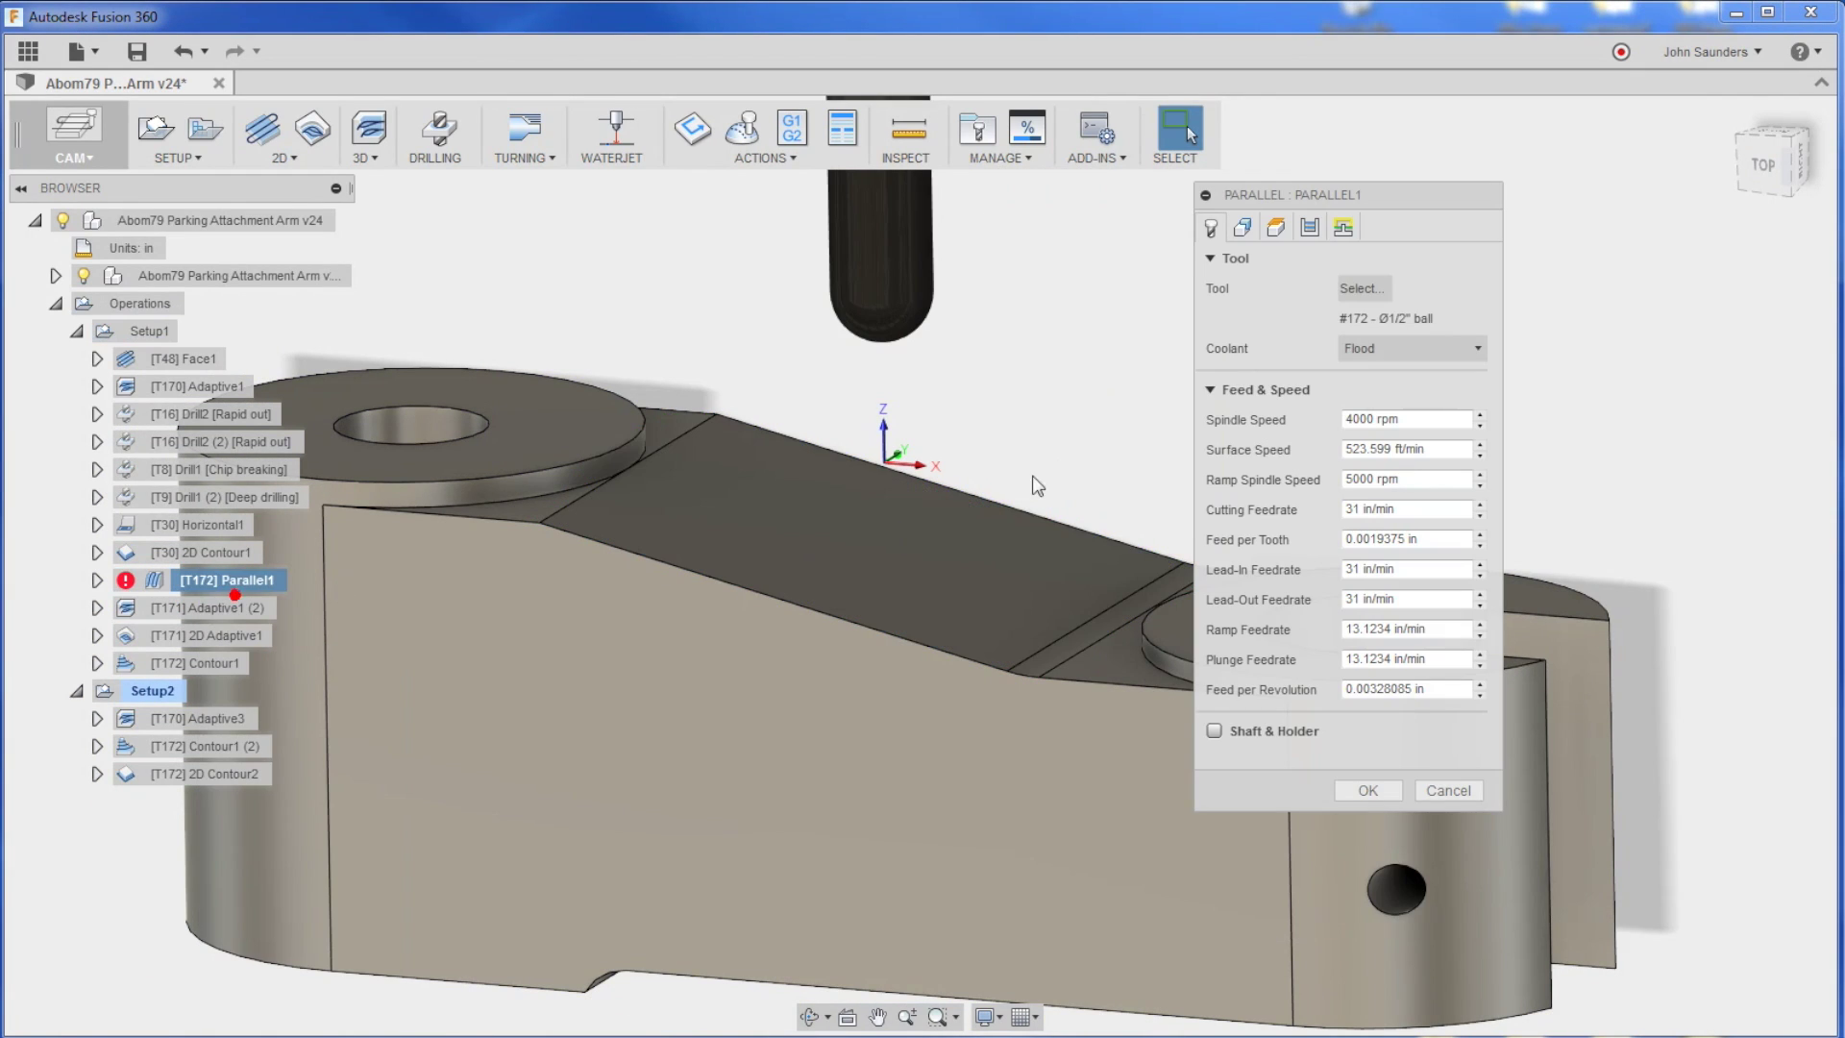
click(1309, 231)
click(1405, 469)
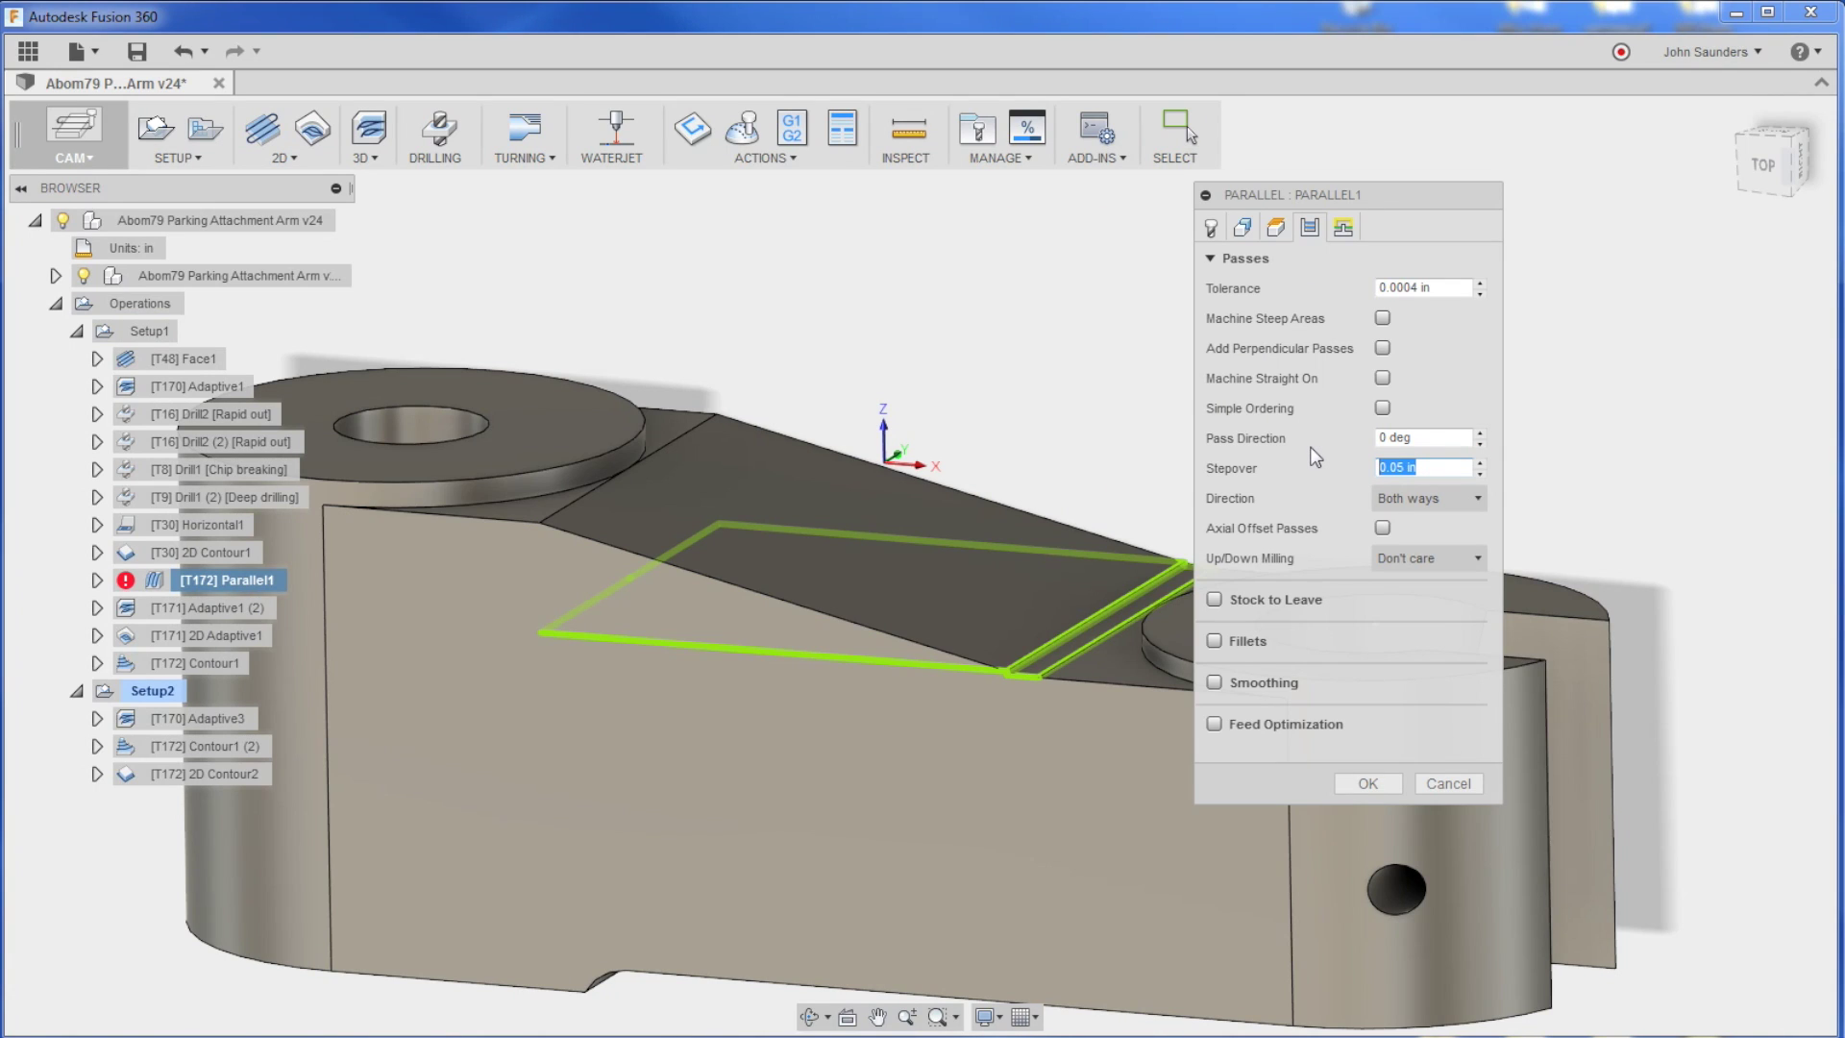
click(1446, 792)
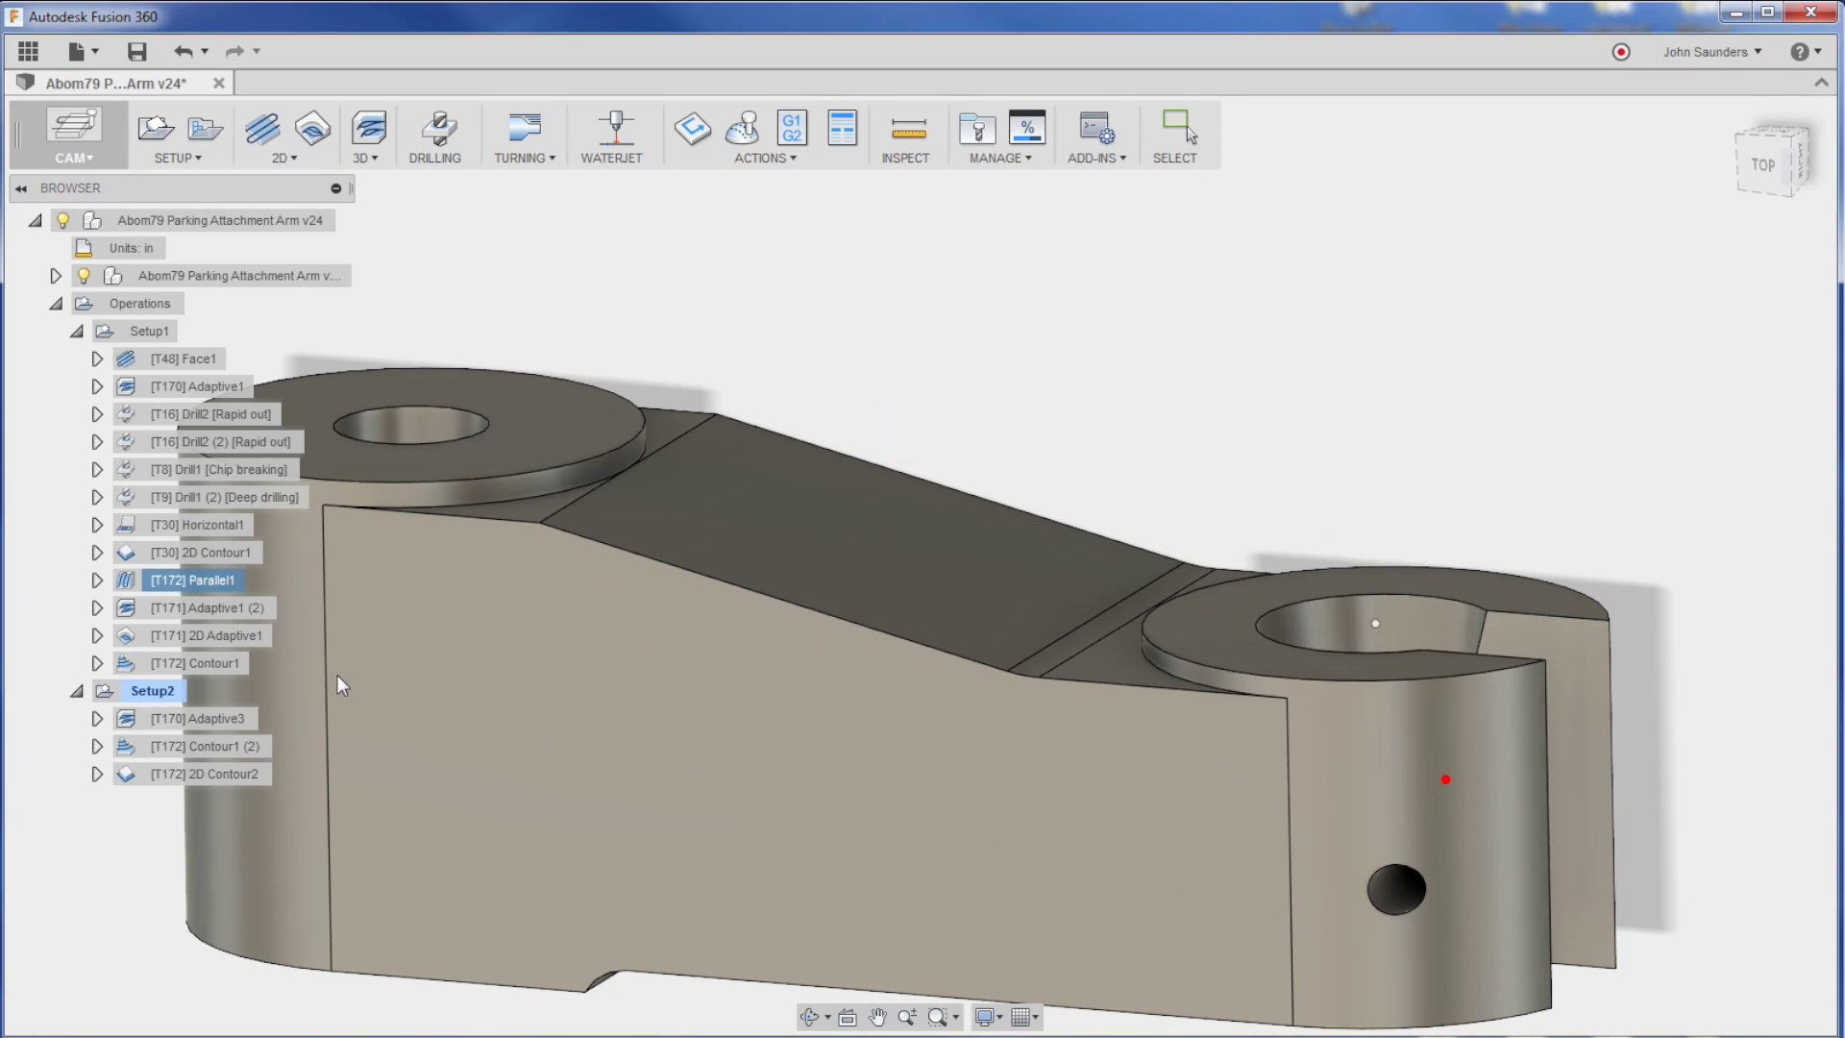
Check Parallel1's estimated machining time of 0:04:25.
right_click(159, 590)
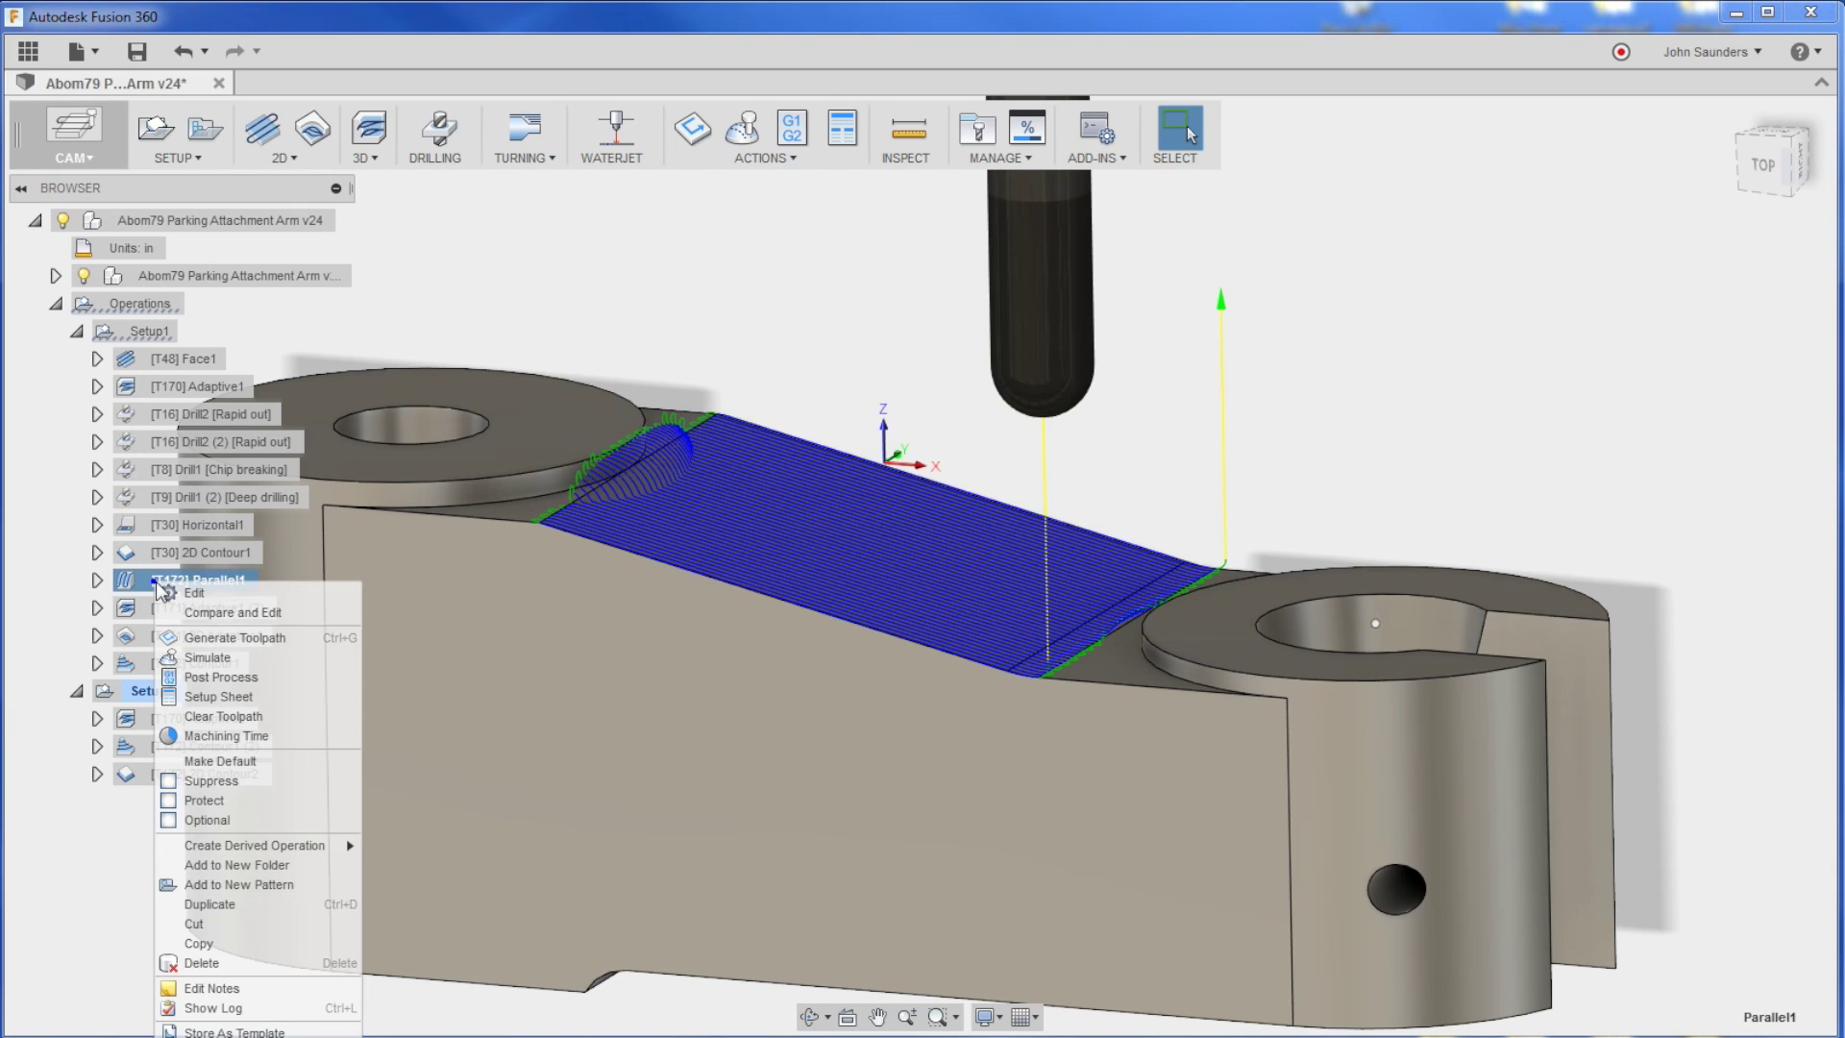
click(223, 736)
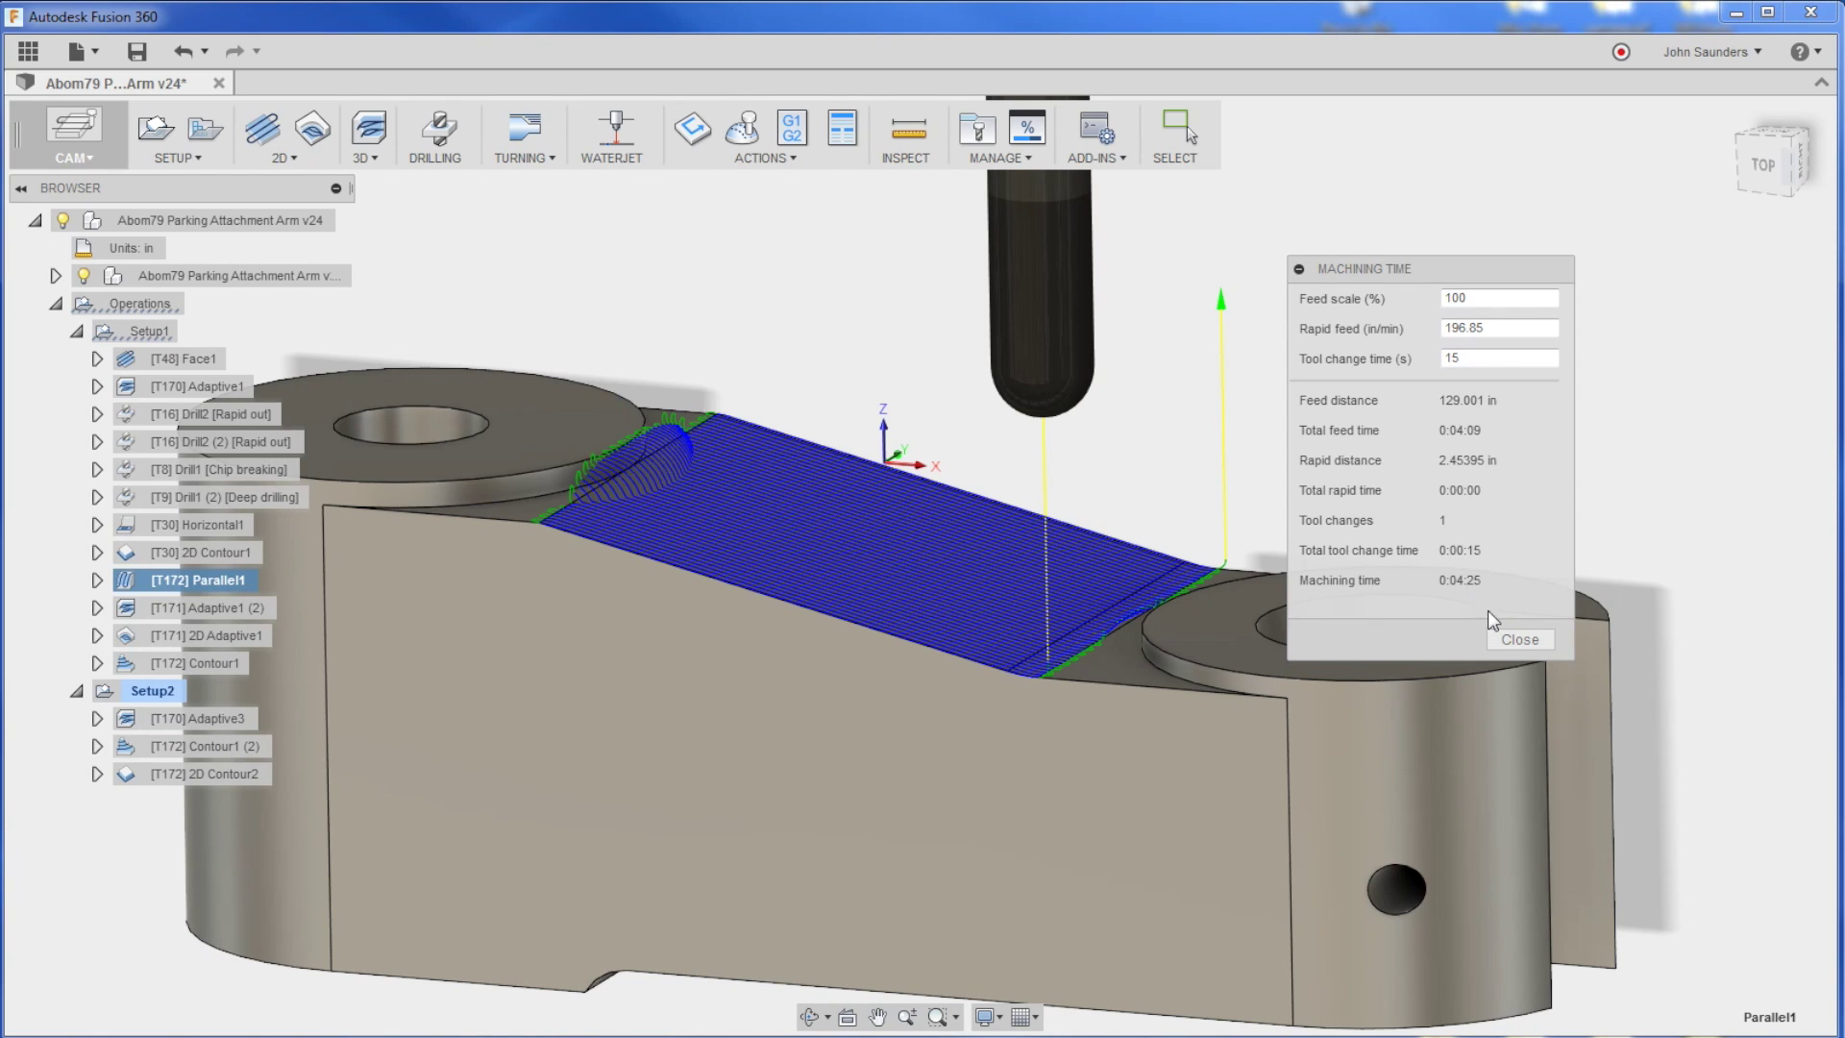
click(1519, 639)
right_click(212, 582)
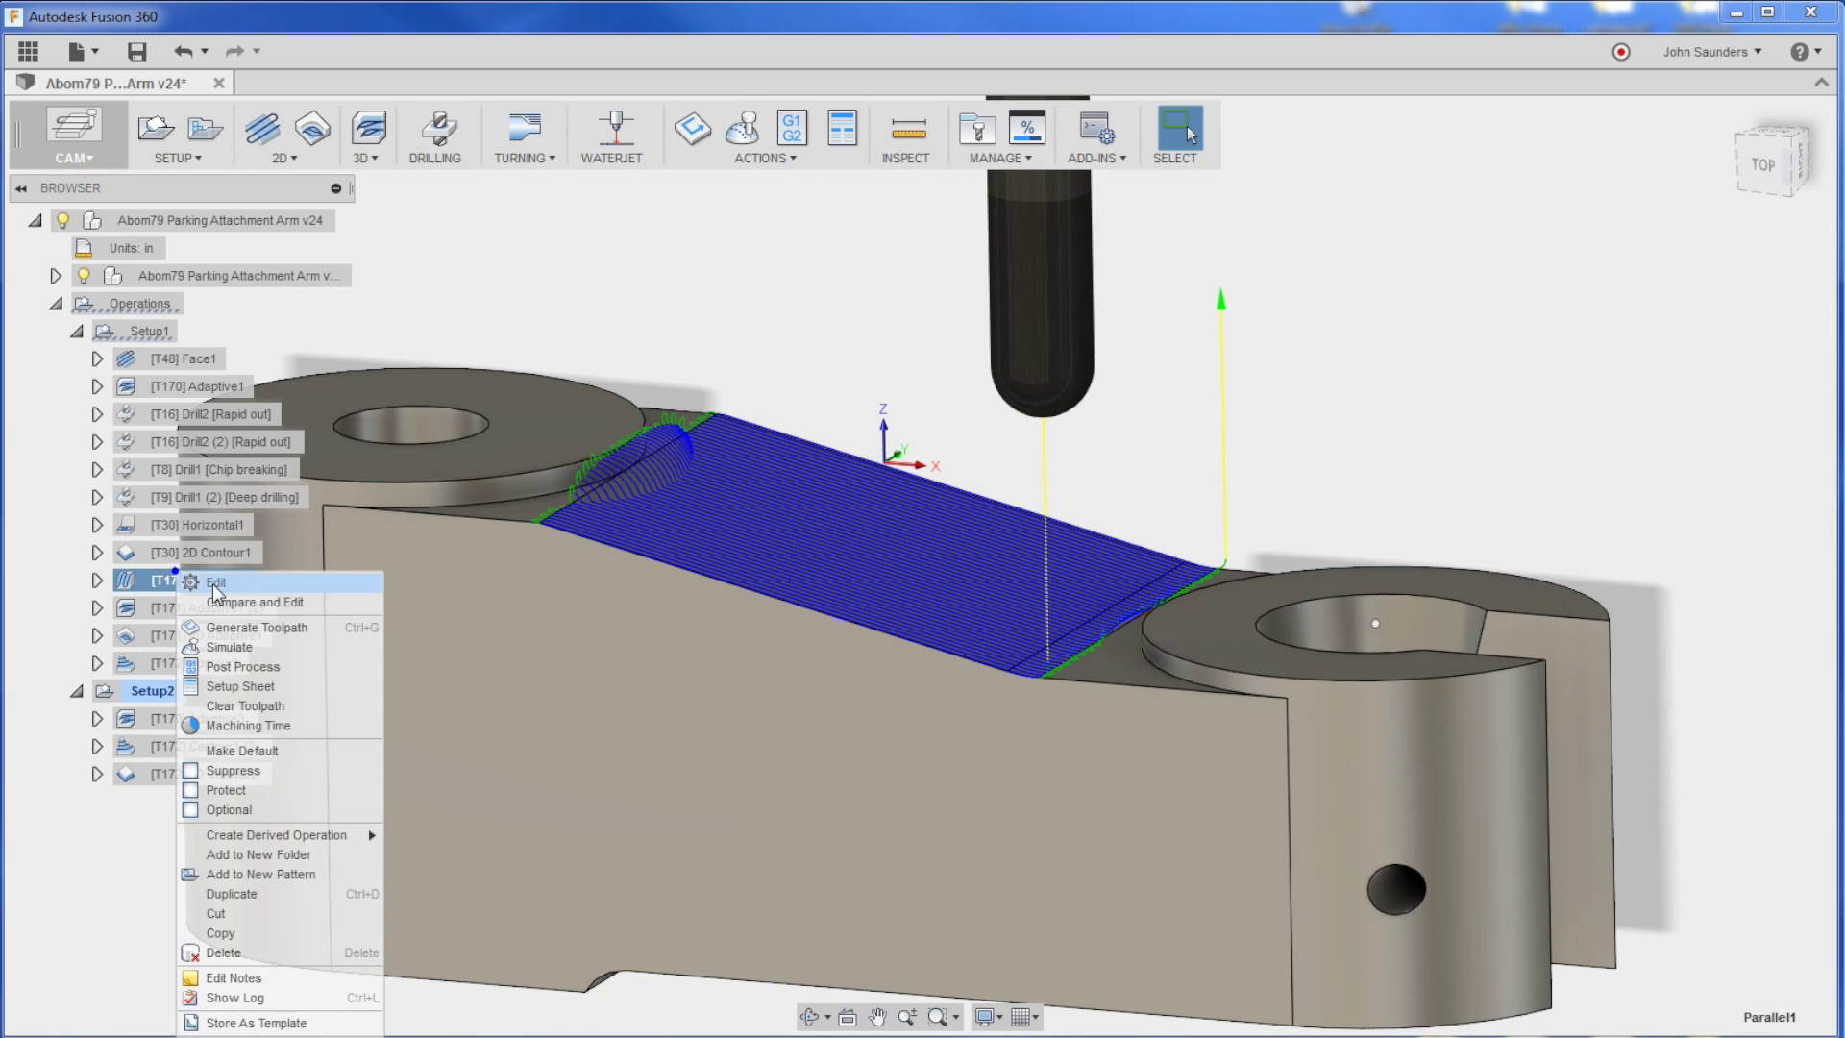
Change Parallel1's stepover to 0.025 in, regenerate, and inspect the denser toolpath.
click(226, 590)
click(1309, 228)
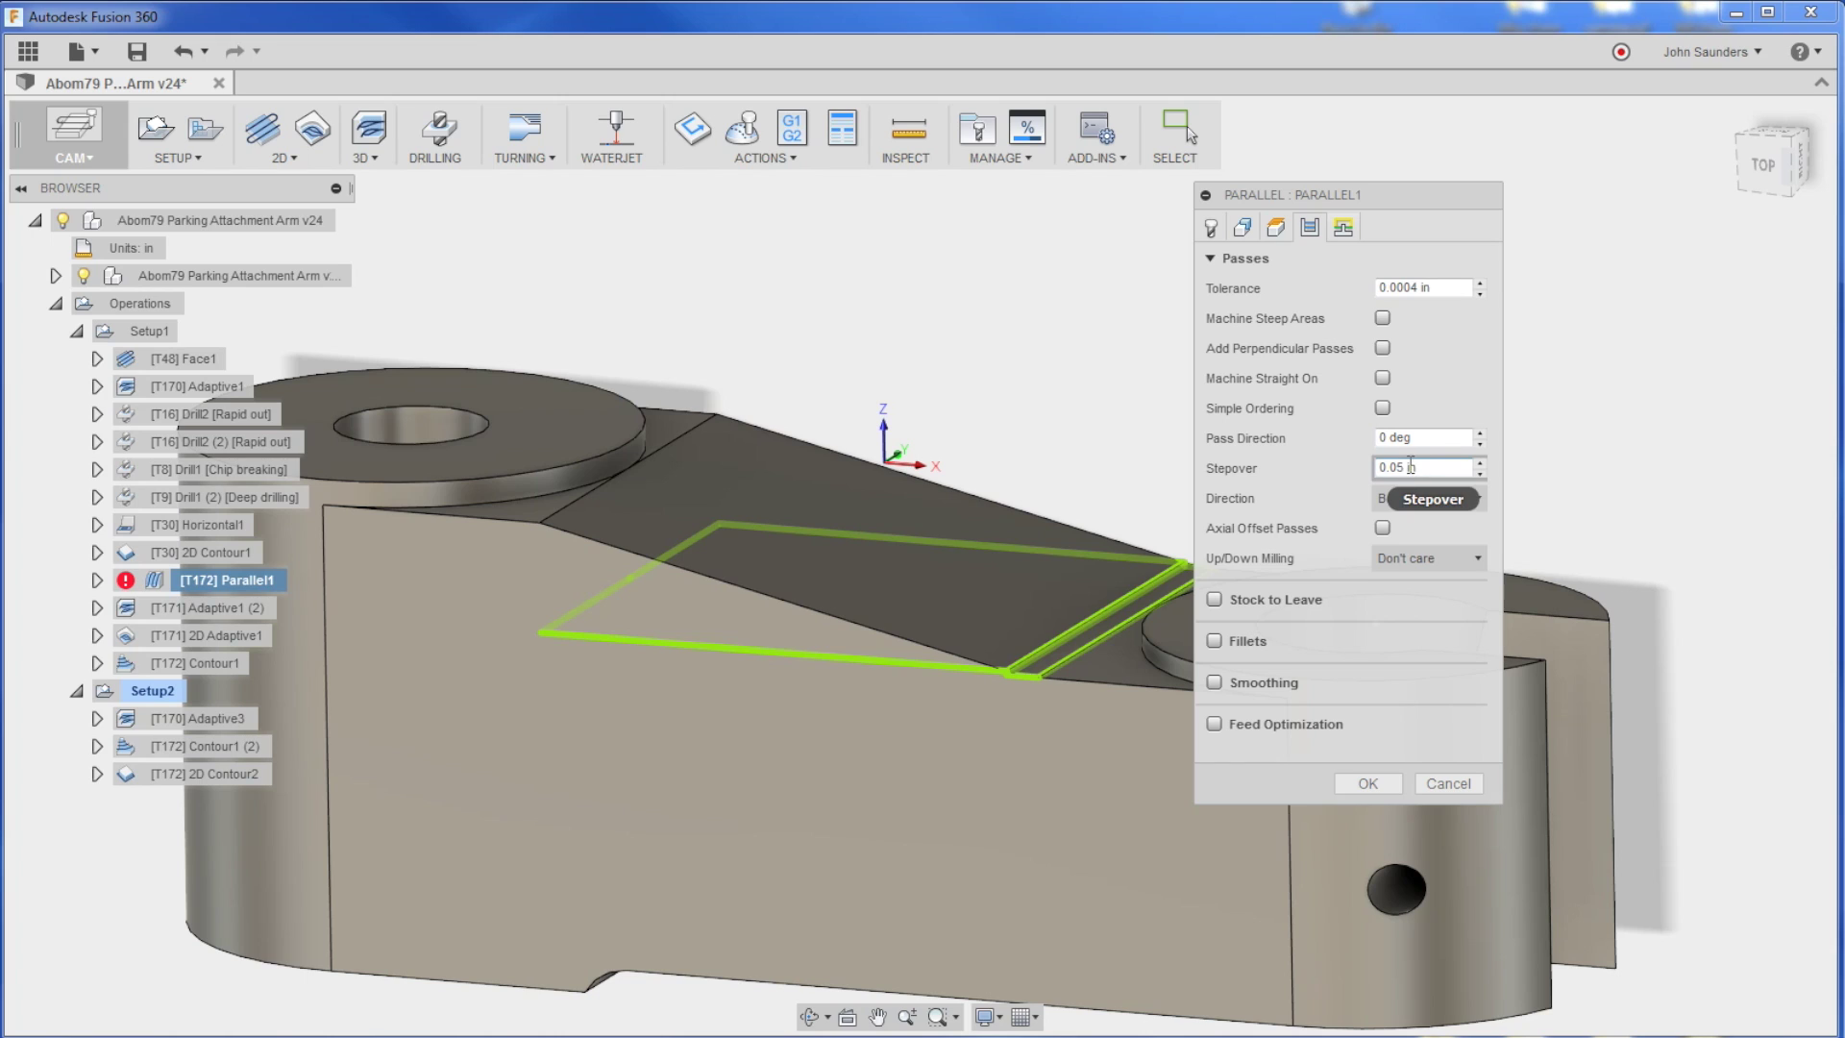
drag(1399, 468, 1440, 465)
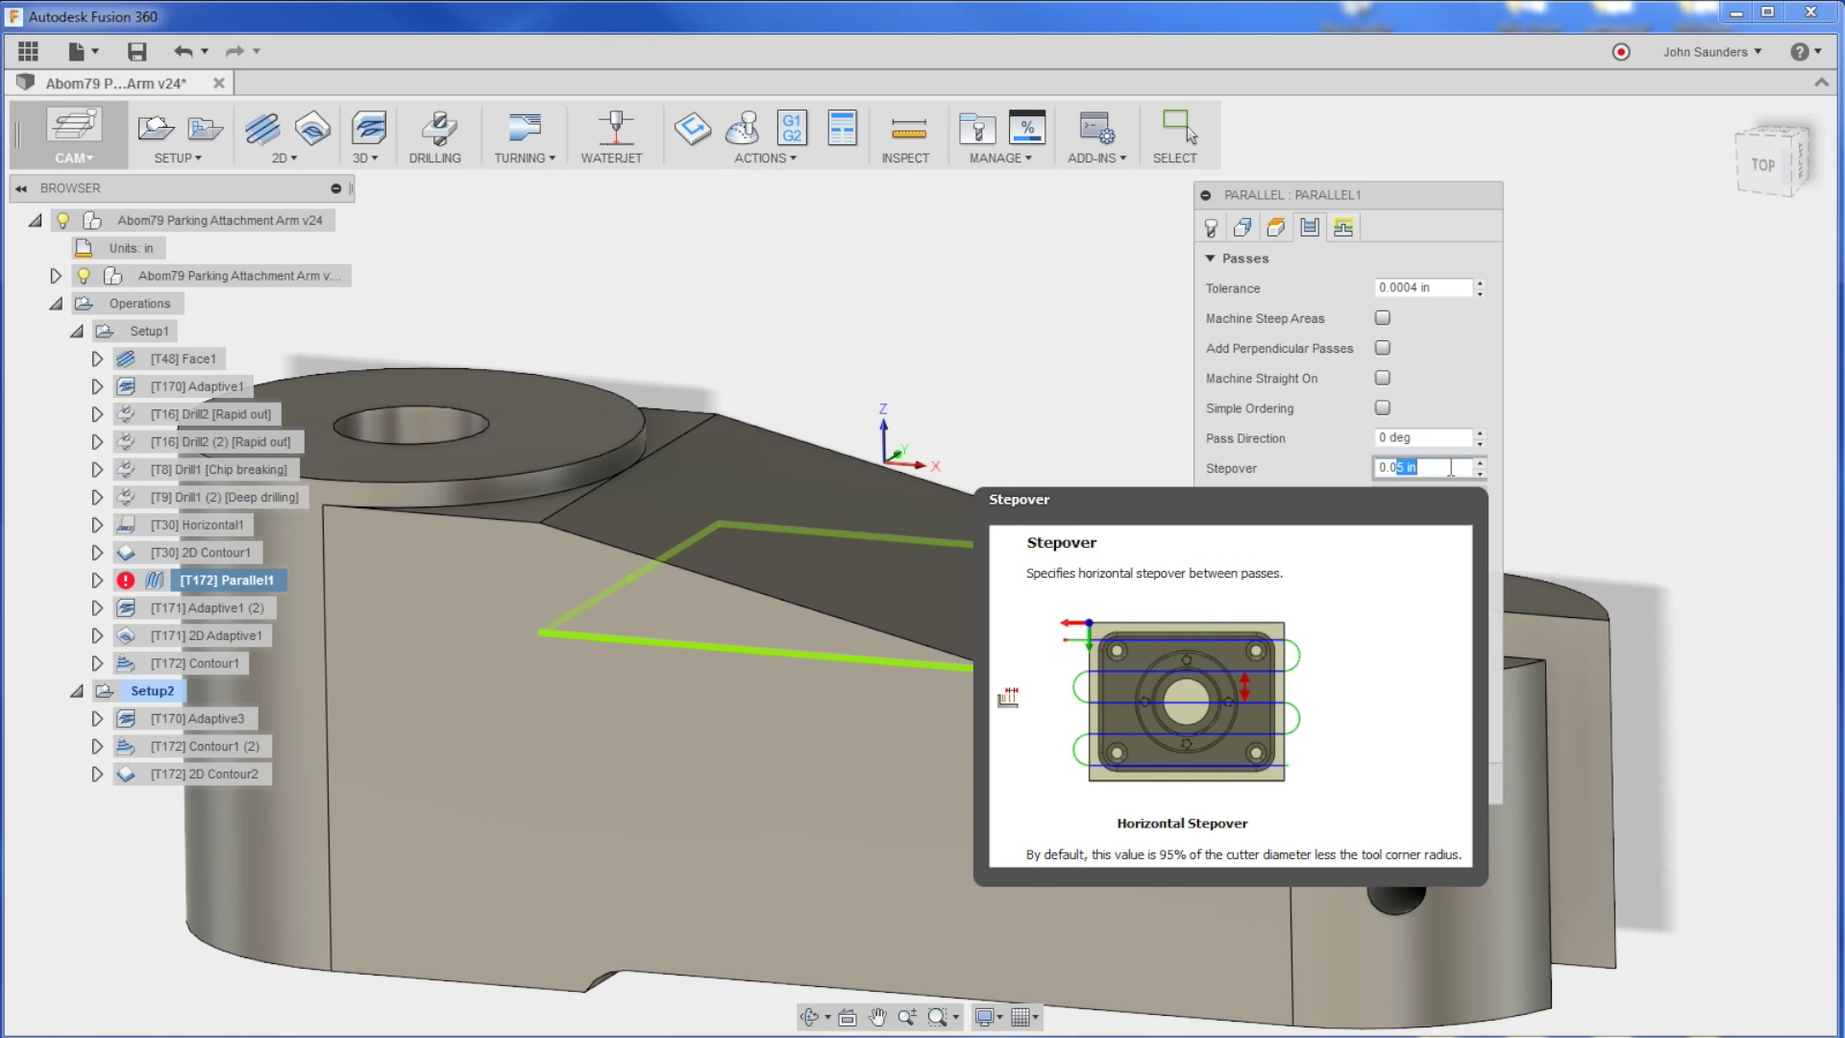
text(25)
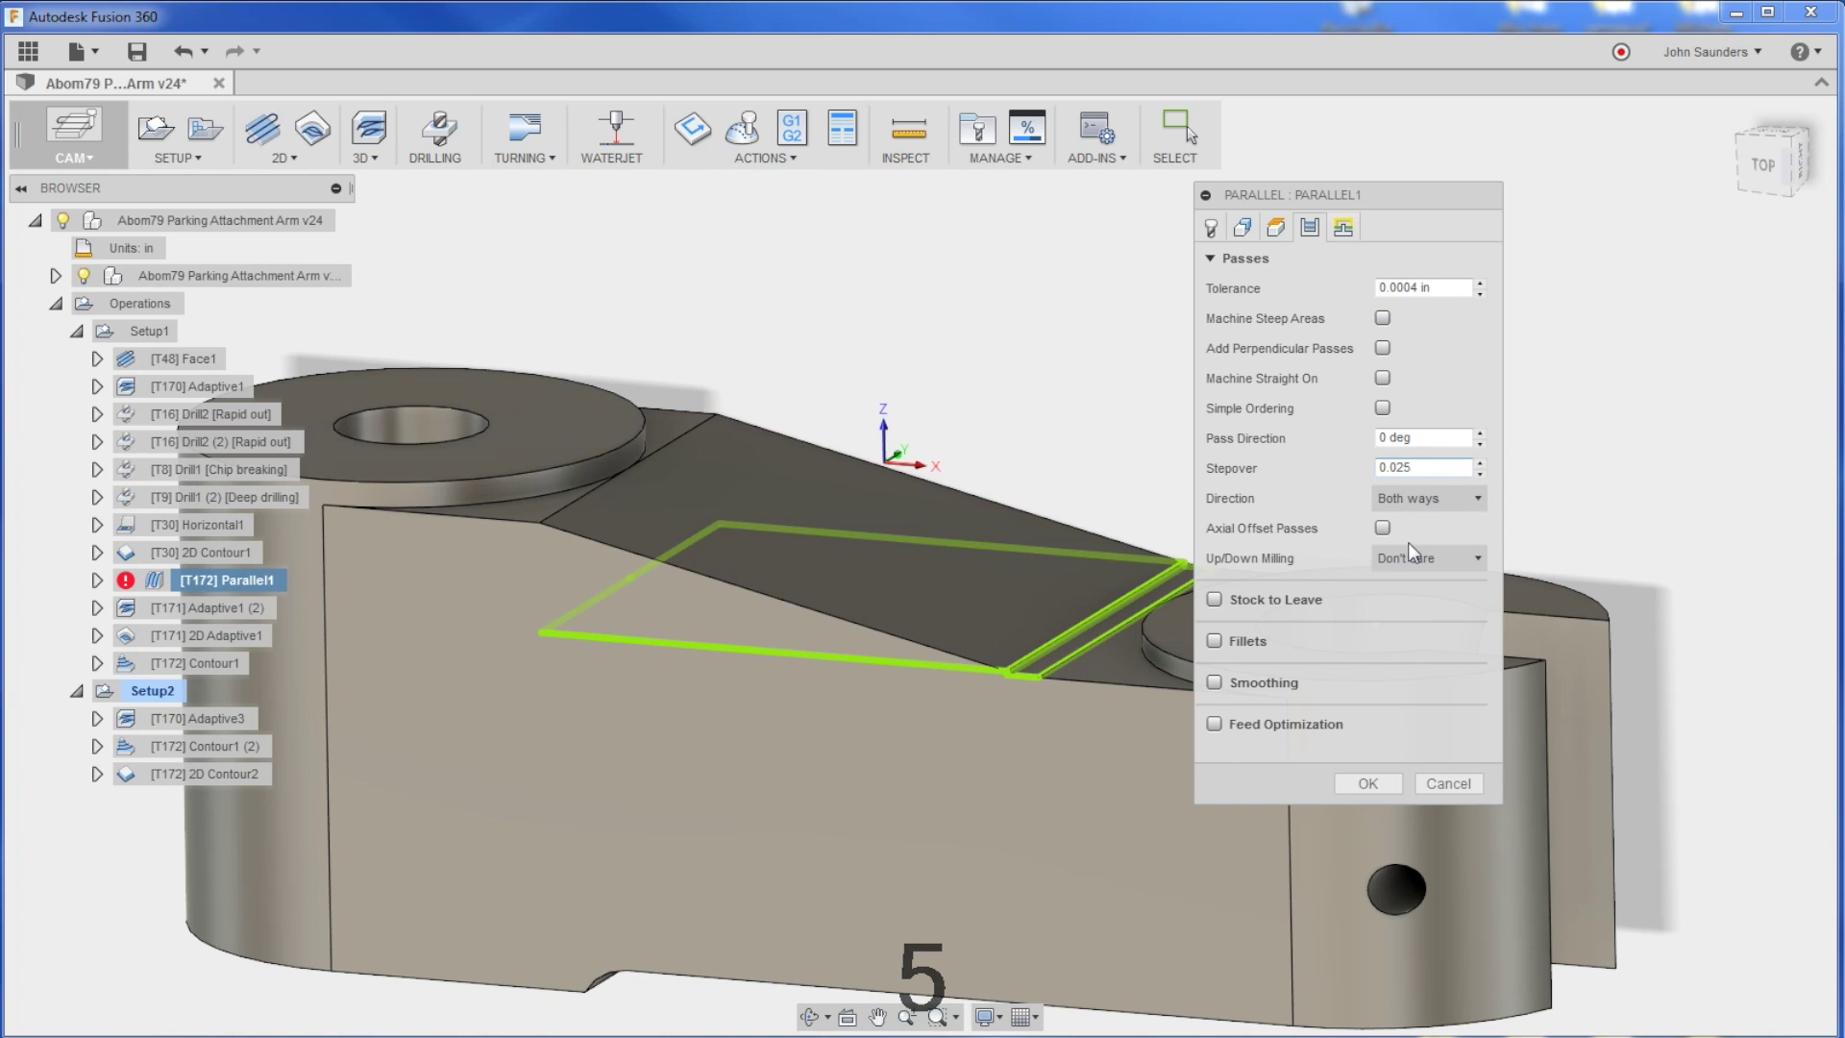
click(1372, 778)
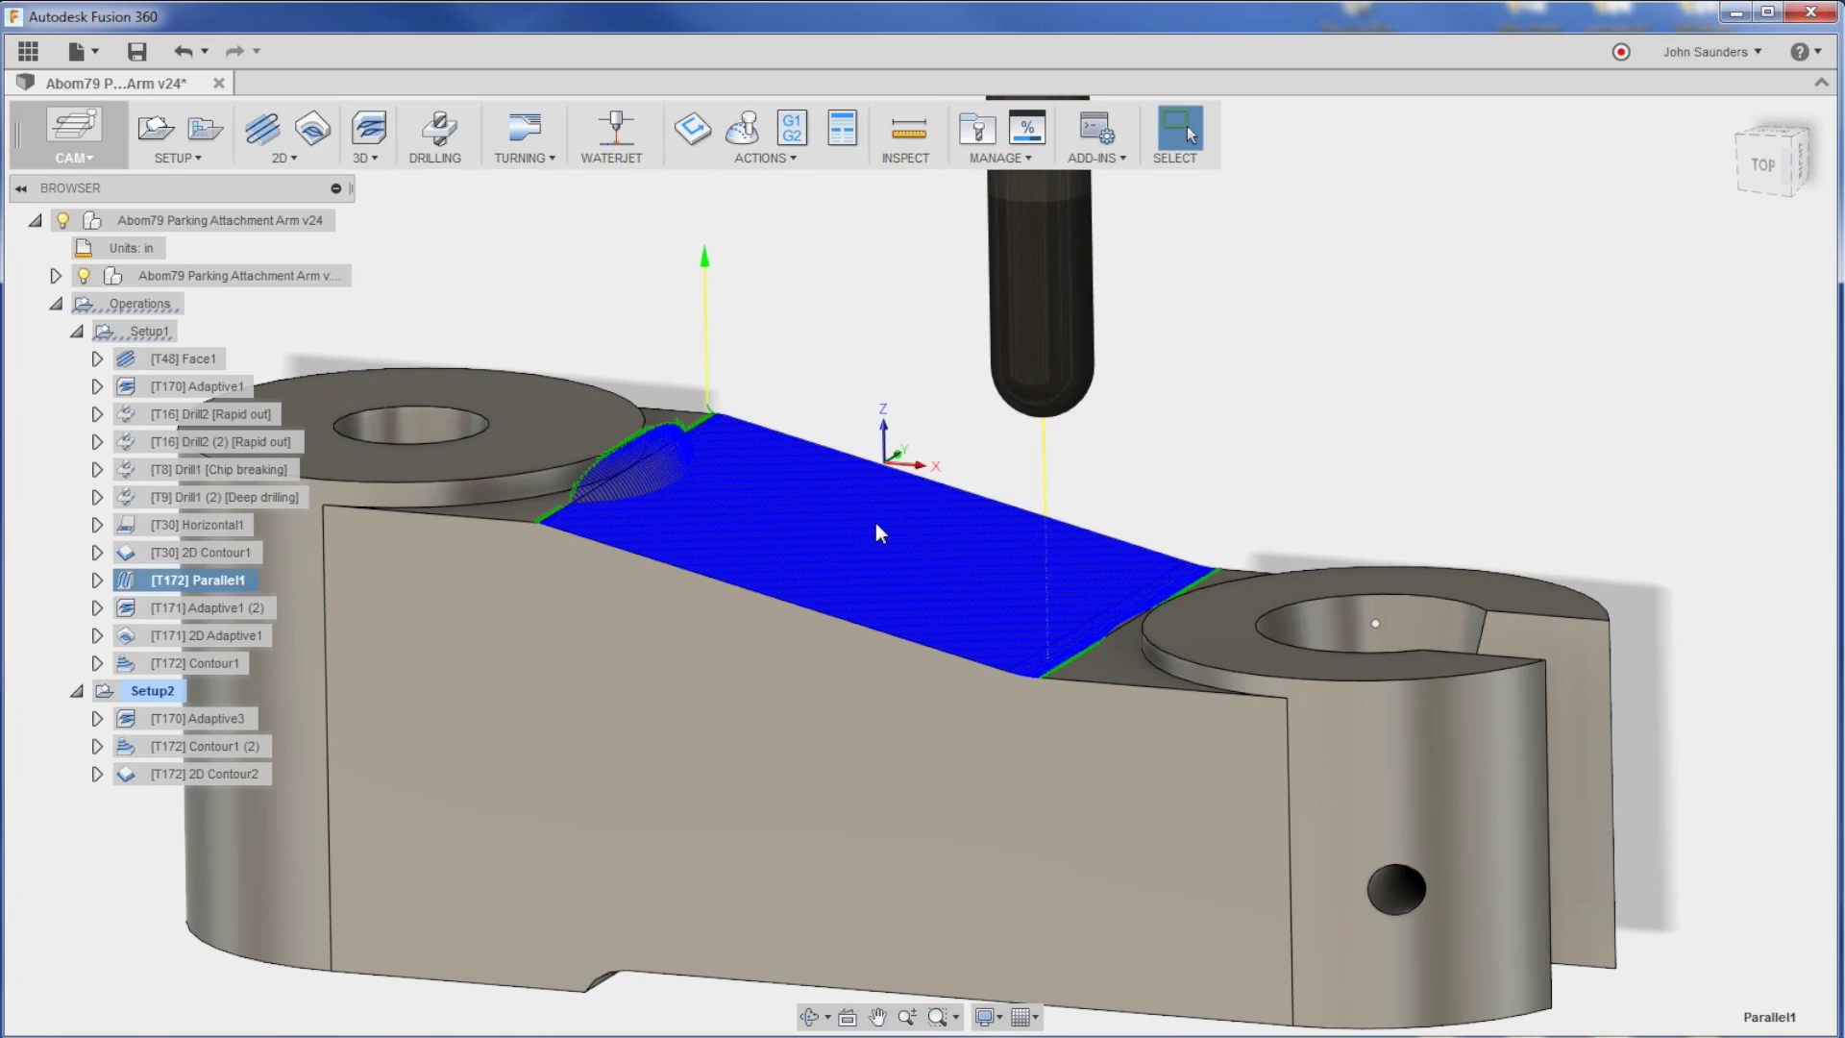
shift+middle_drag(874, 523, 826, 577)
scroll(434, 623, down, 3)
Display the Adaptive1 (2) toolpath and view it from the top, then from an angled view.
click(176, 609)
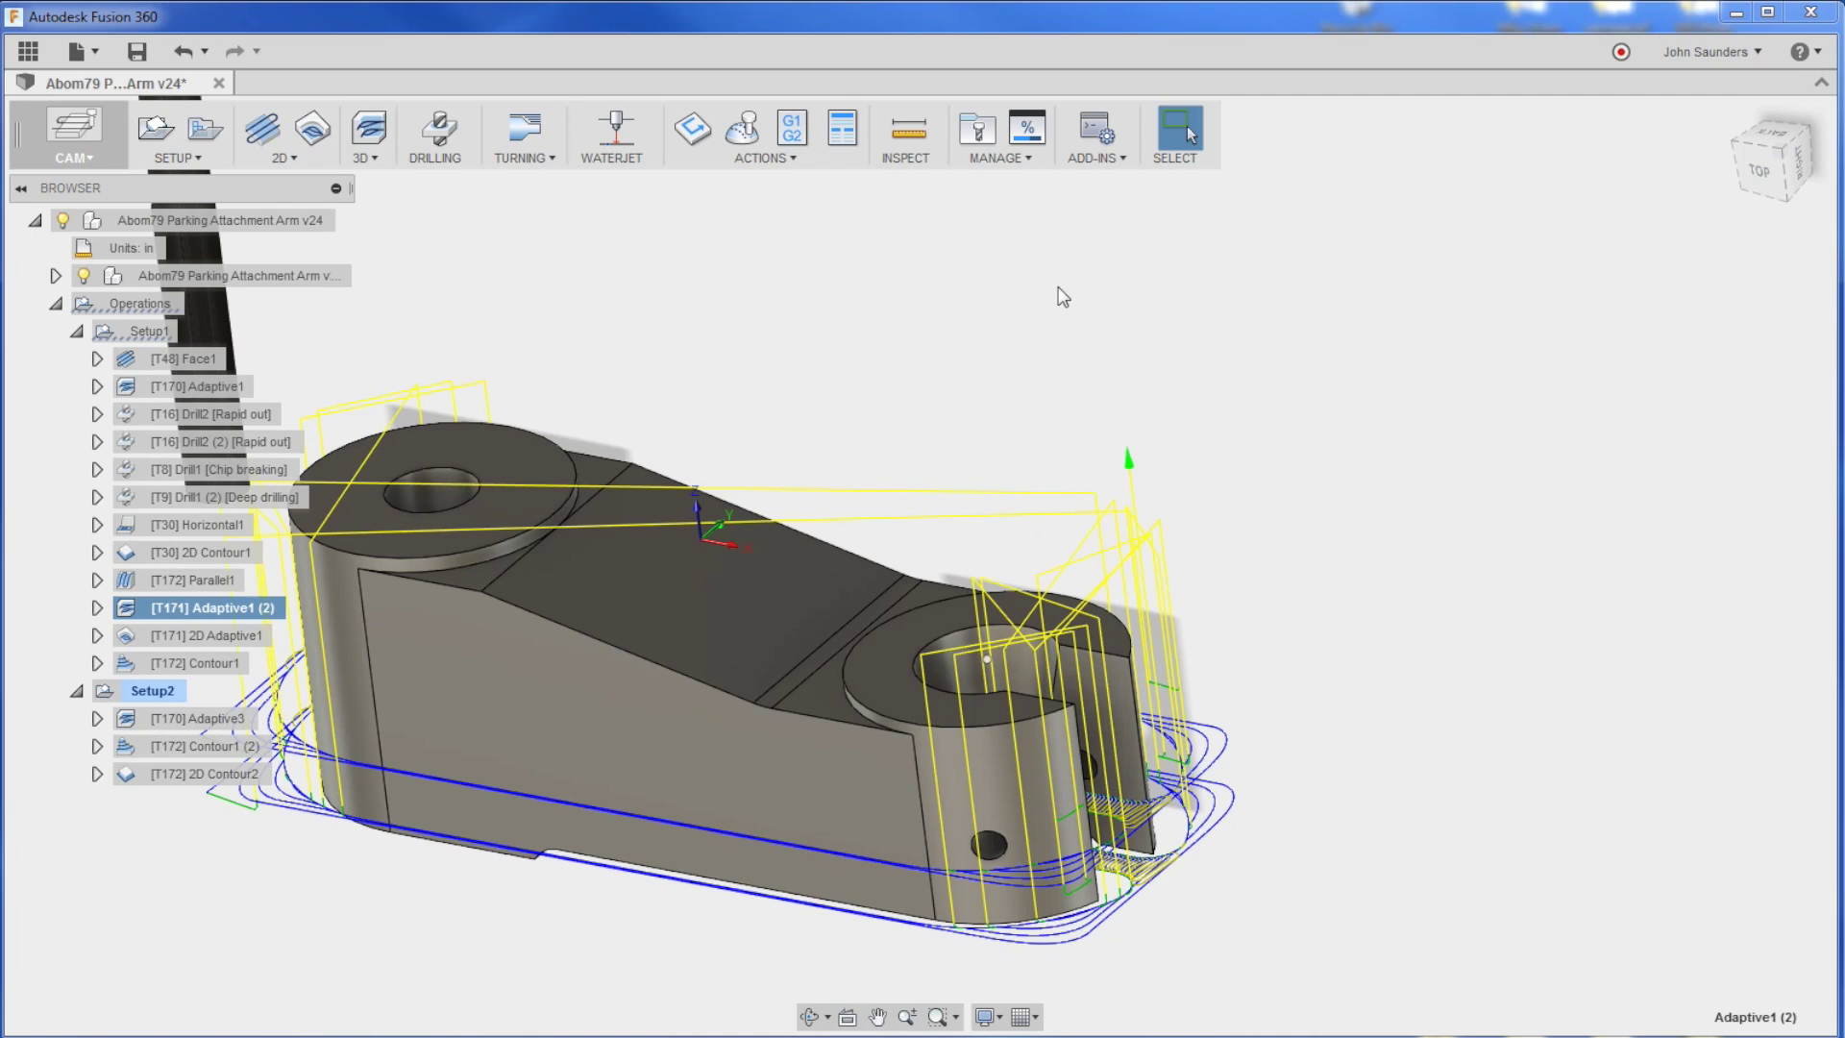
click(1759, 170)
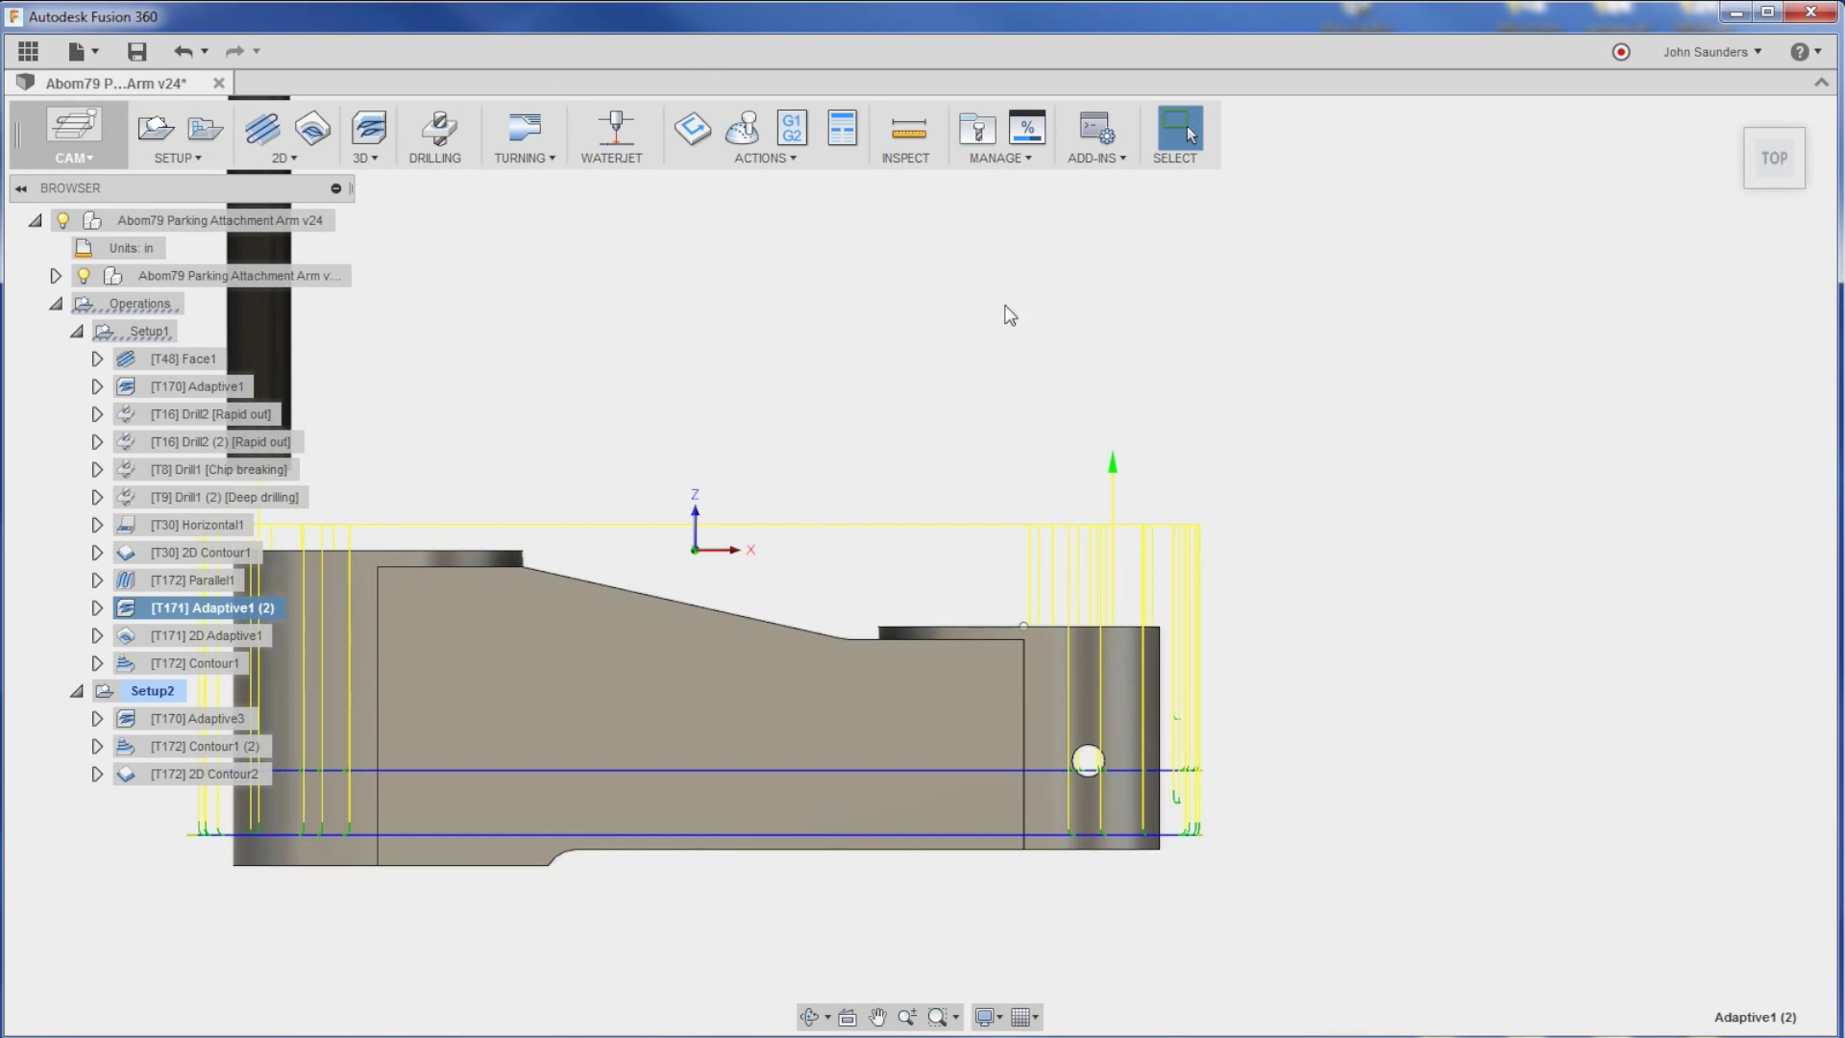
middle_drag(786, 504, 927, 428)
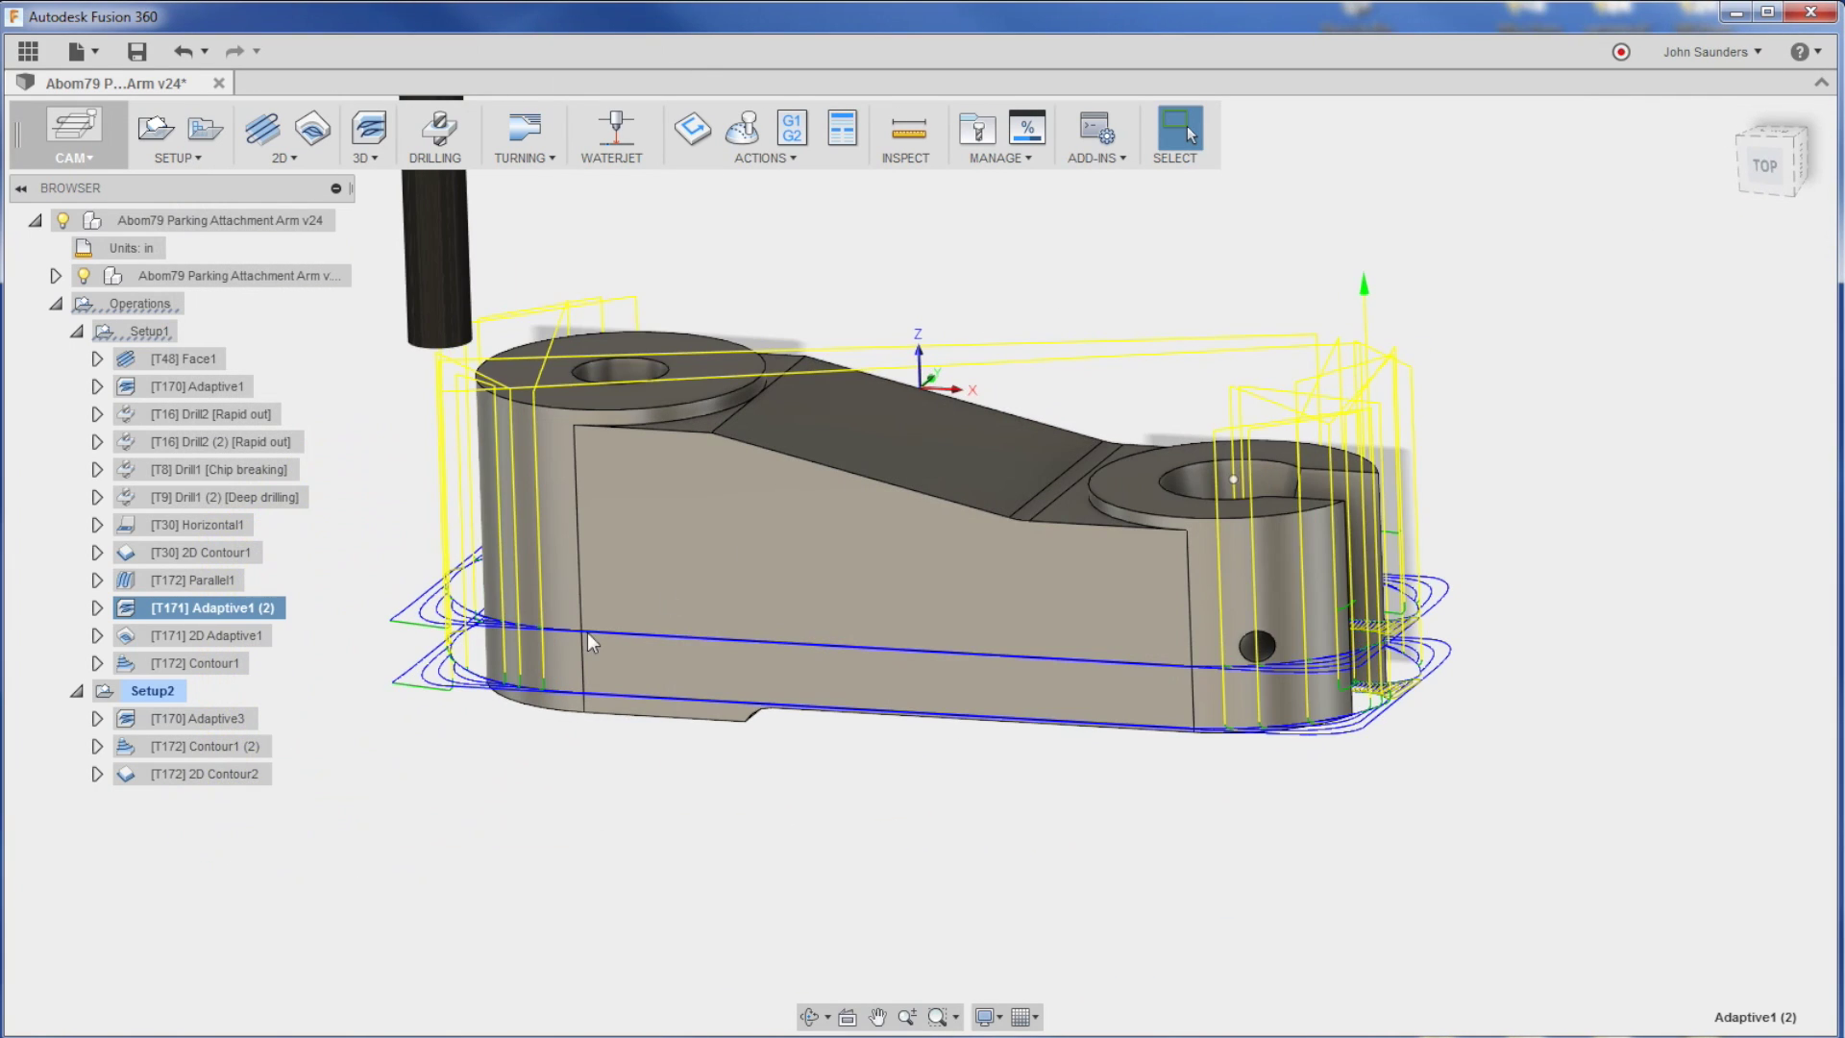
Display the 2D Adaptive1 toolpath and look down into the left hole's helical path.
click(194, 635)
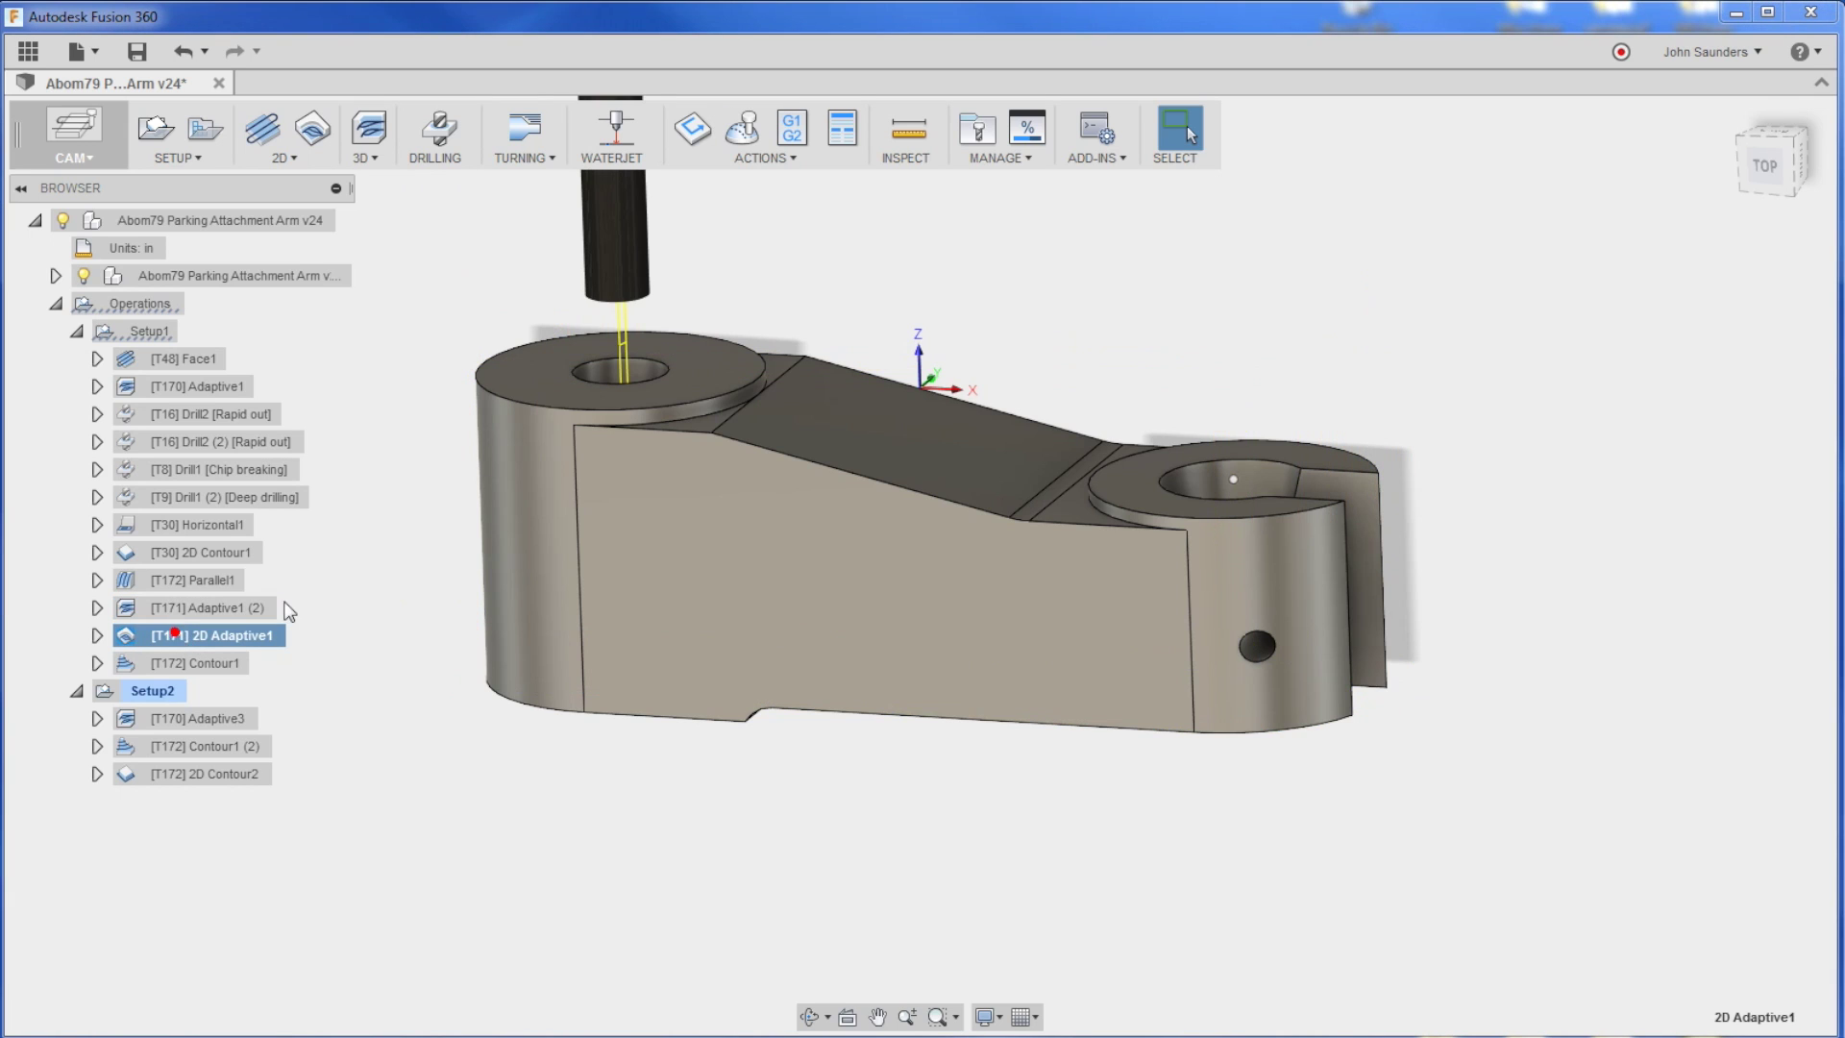
shift+middle_drag(363, 579, 372, 728)
scroll(654, 590, up, 5)
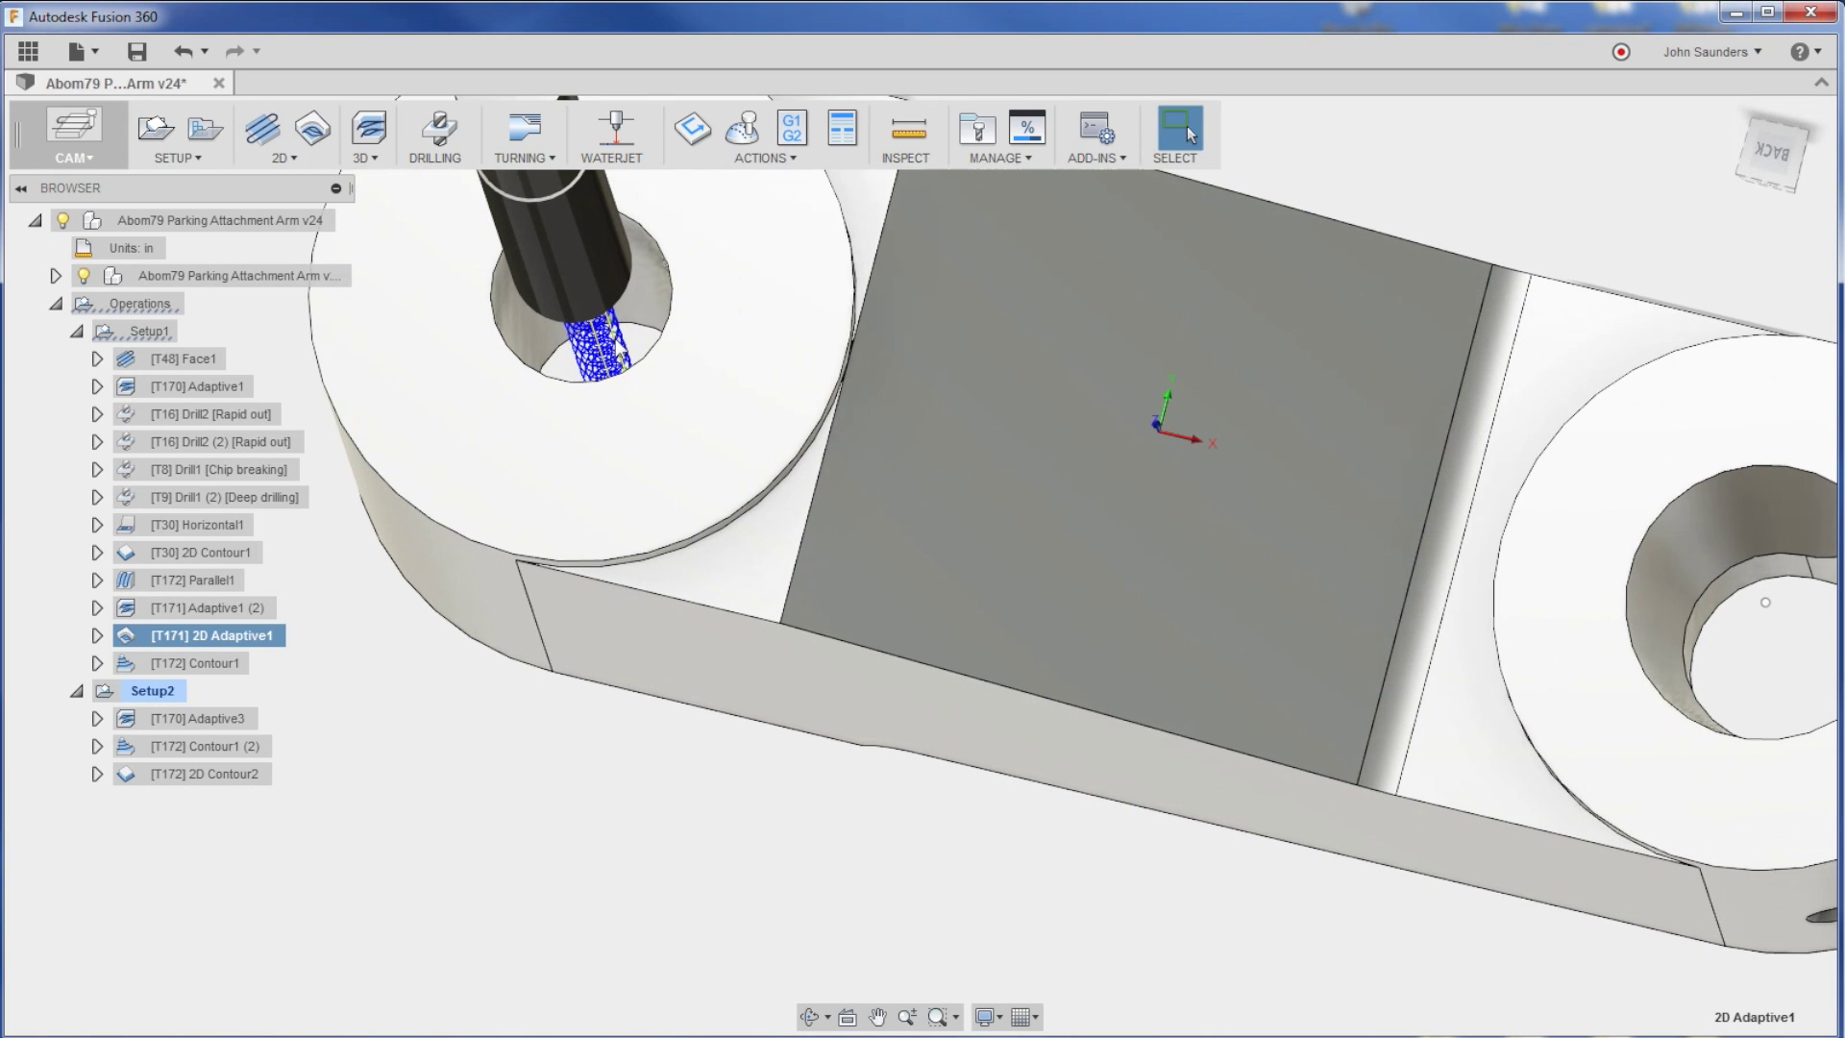
middle_drag(637, 392, 651, 630)
shift+middle_drag(650, 630, 616, 568)
scroll(656, 614, down, 5)
Display the Contour1 toolpath and zoom in on it spiralling down the right hole.
click(200, 663)
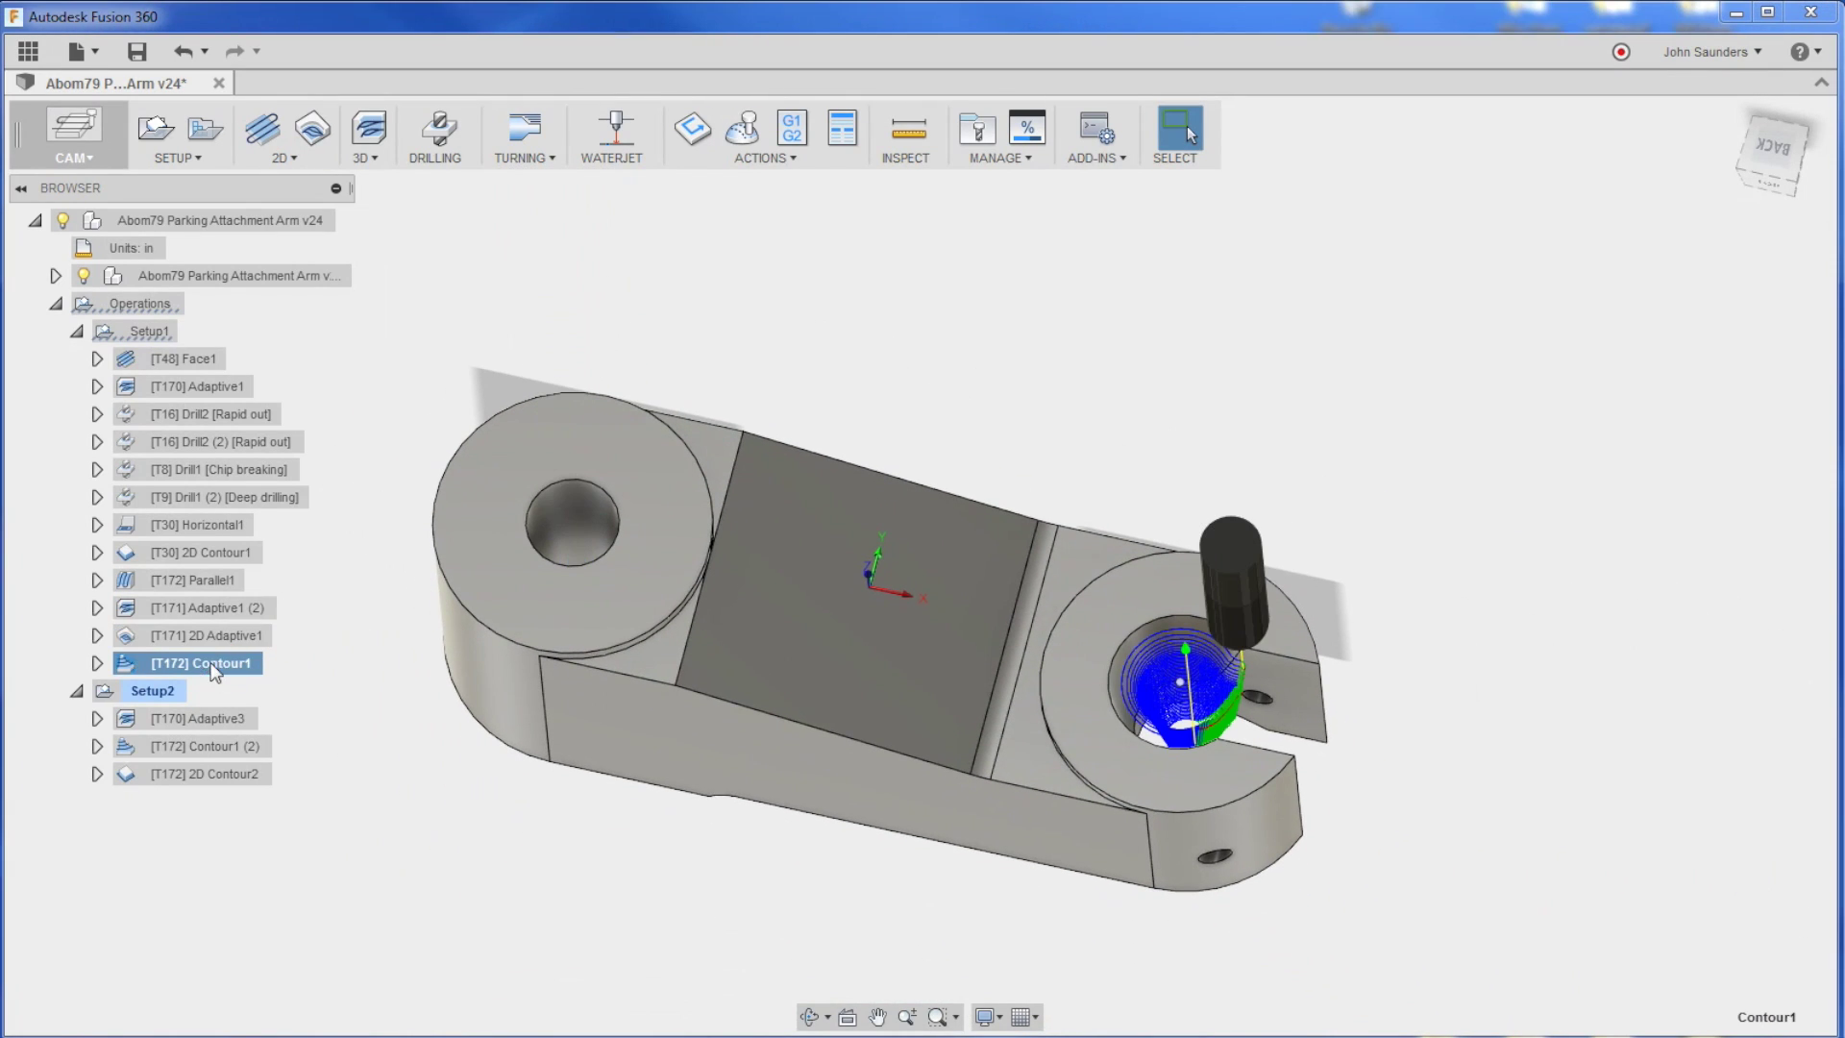
shift+middle_drag(1093, 673, 944, 591)
middle_drag(1177, 771, 1028, 643)
shift+middle_drag(1029, 643, 968, 573)
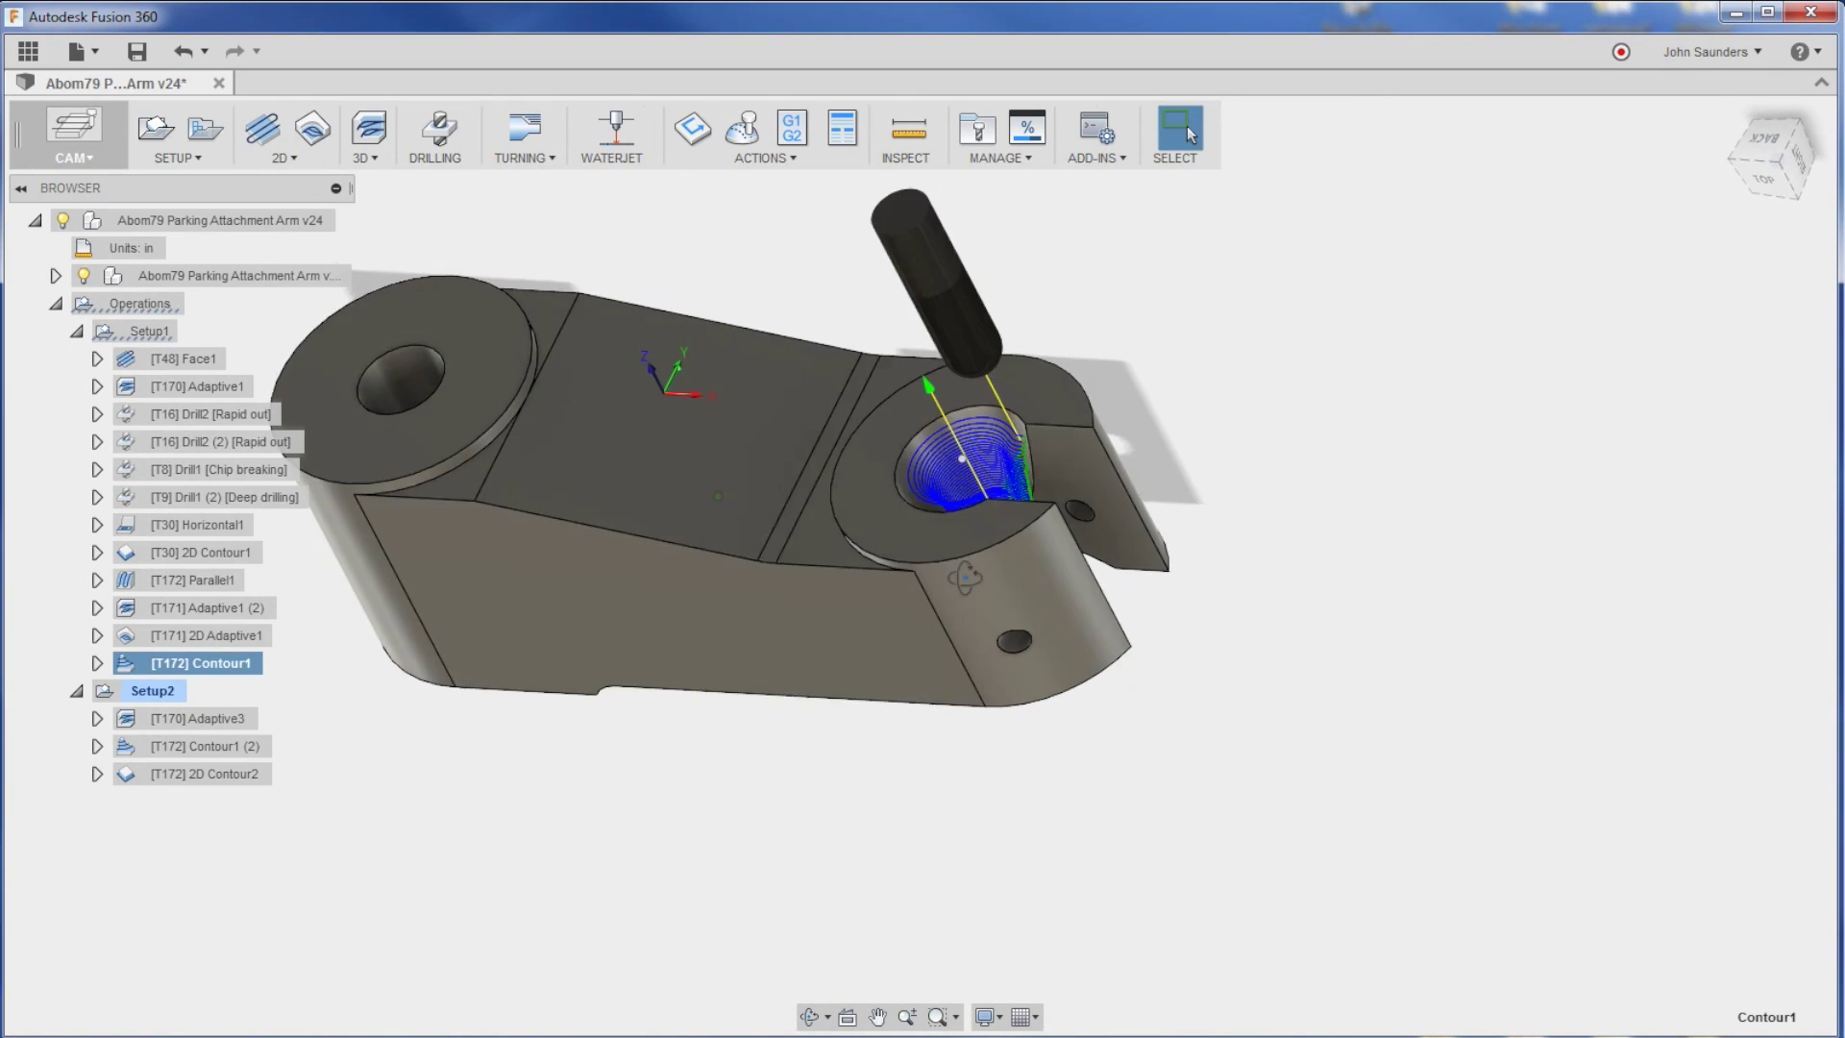
scroll(1019, 490, up, 5)
middle_drag(1038, 505, 1174, 724)
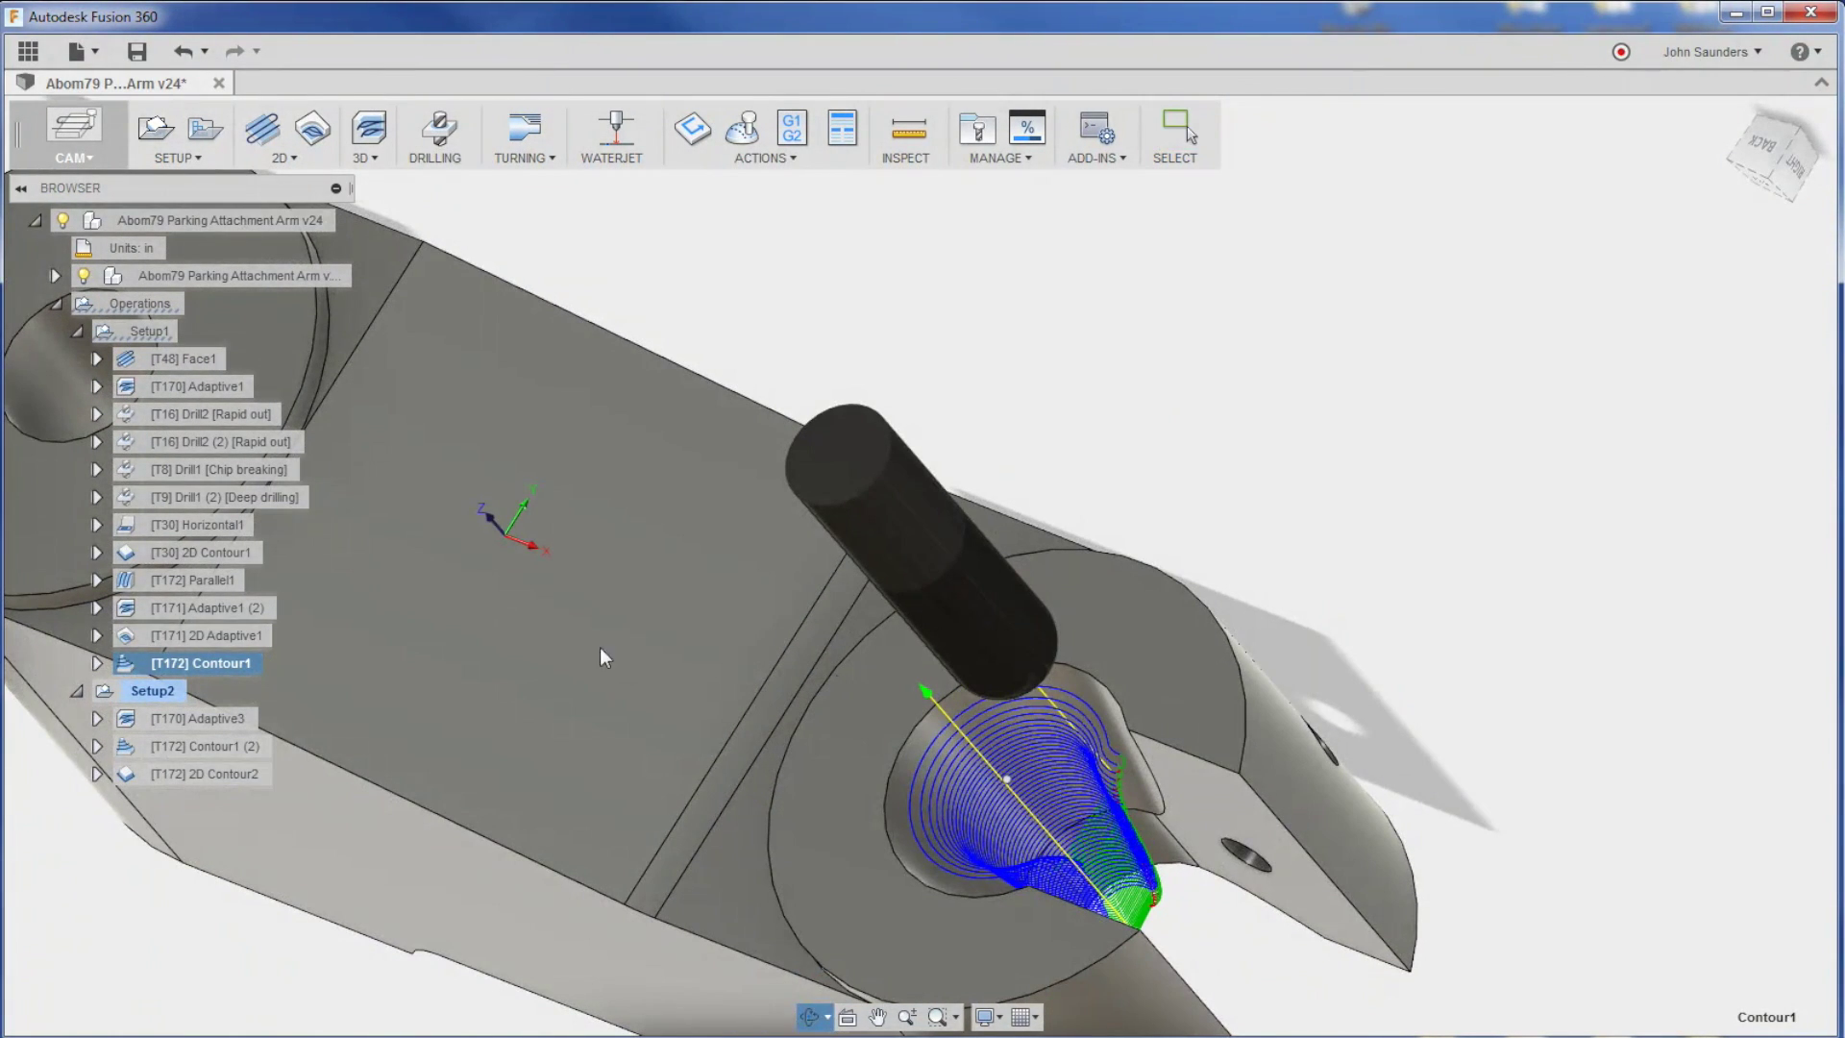
Edit Contour1 and switch off Avoid/Touch Surfaces on its Geometry tab.
right_click(177, 667)
click(230, 665)
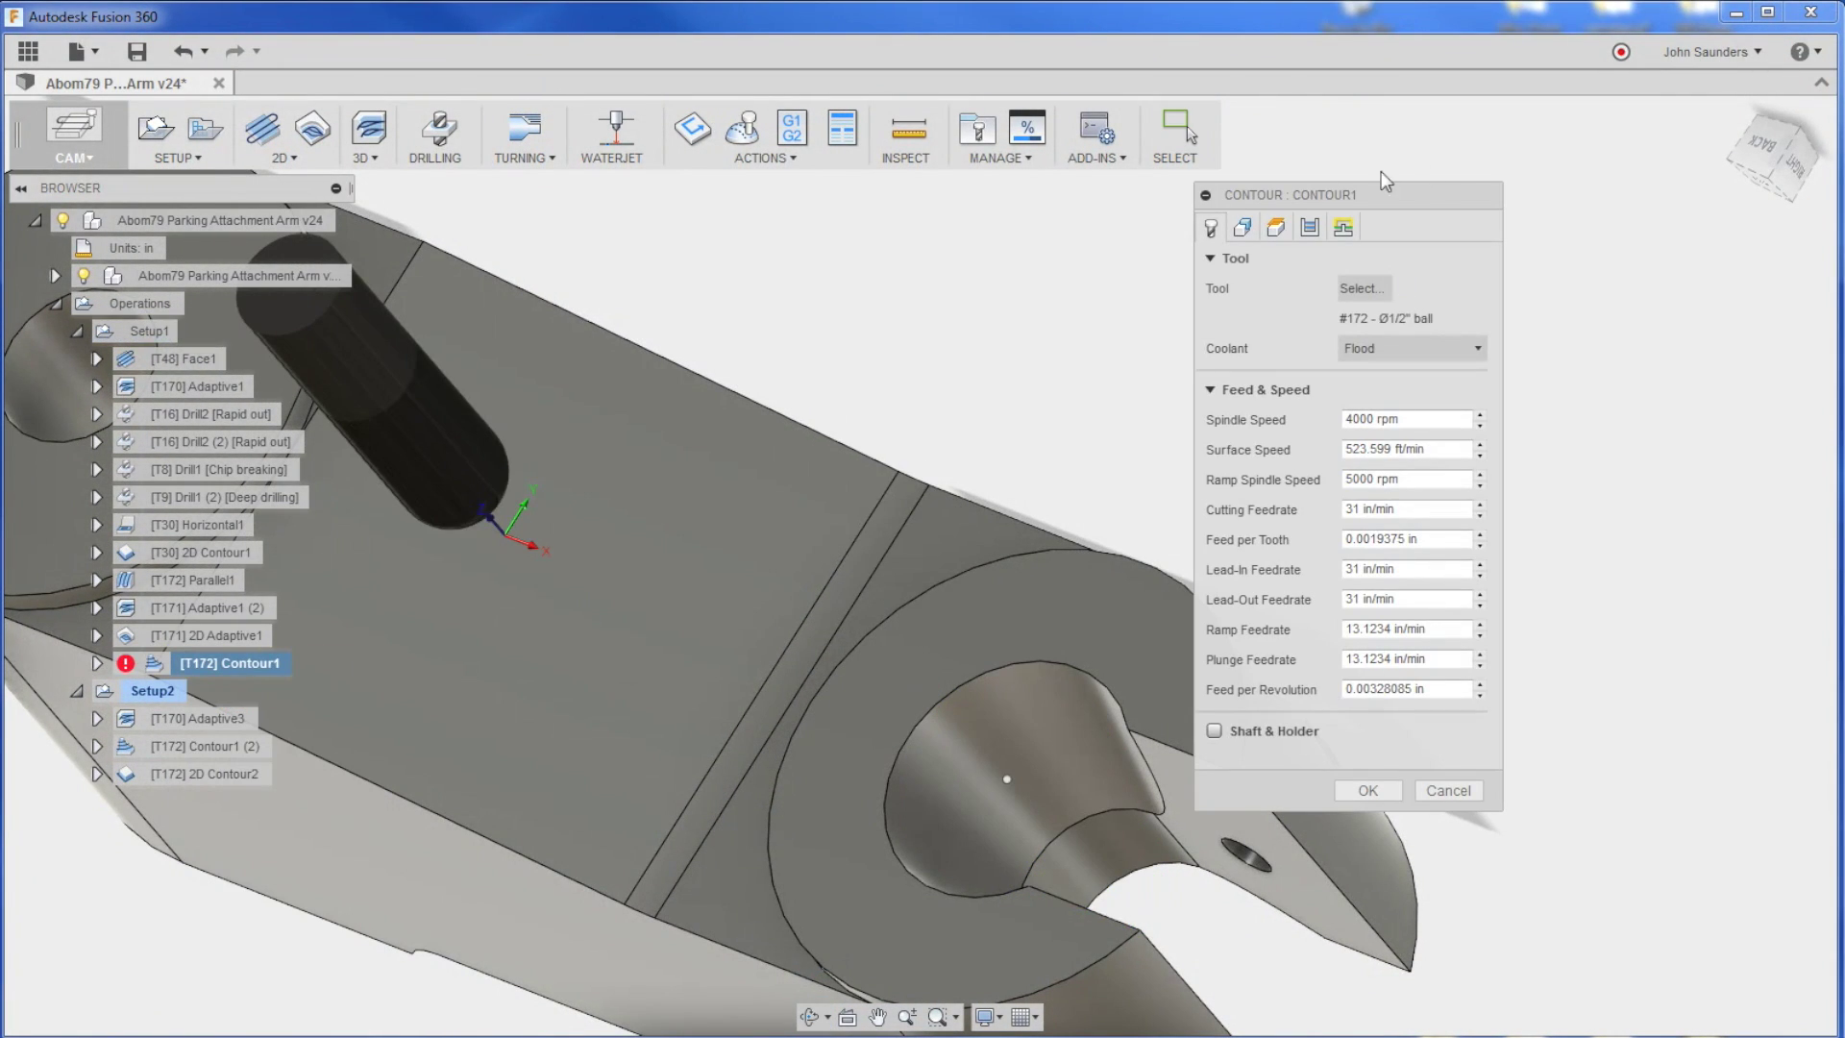
click(1237, 226)
drag(1289, 191, 1540, 130)
scroll(1290, 363, down, 3)
shift+middle_drag(1293, 368, 1099, 238)
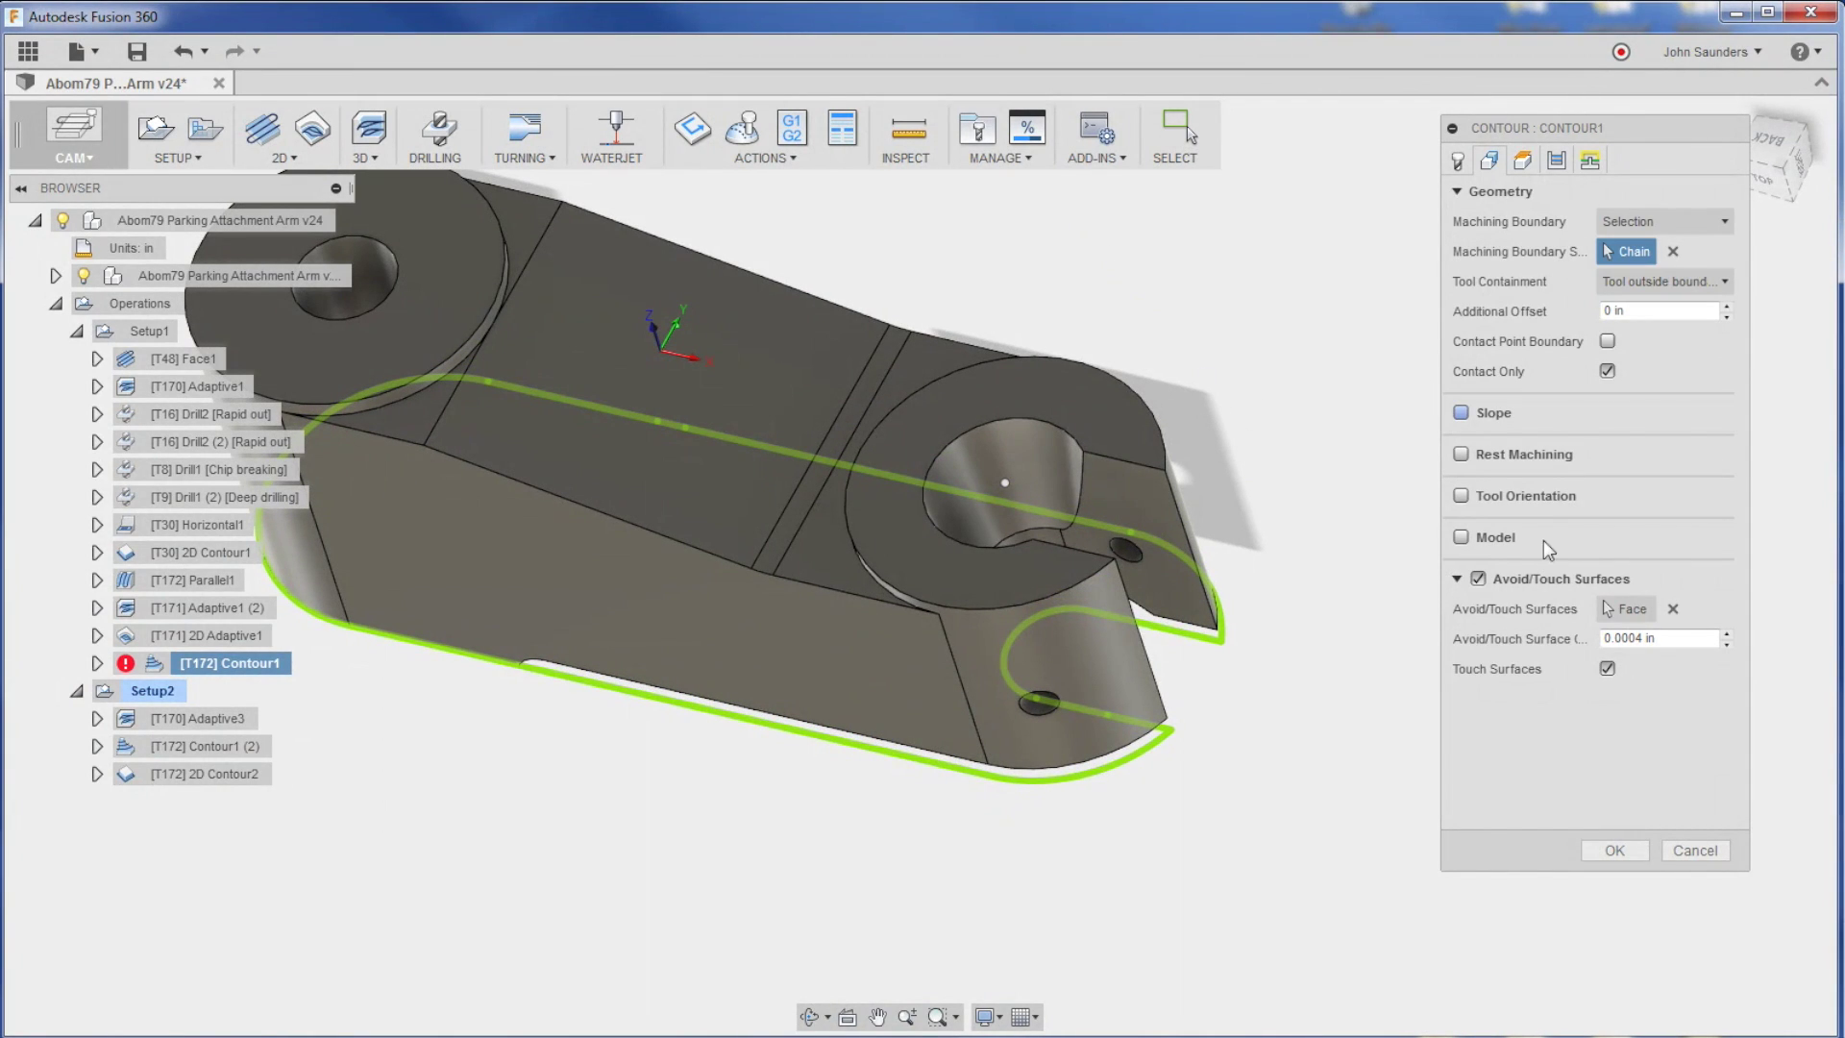
click(1641, 258)
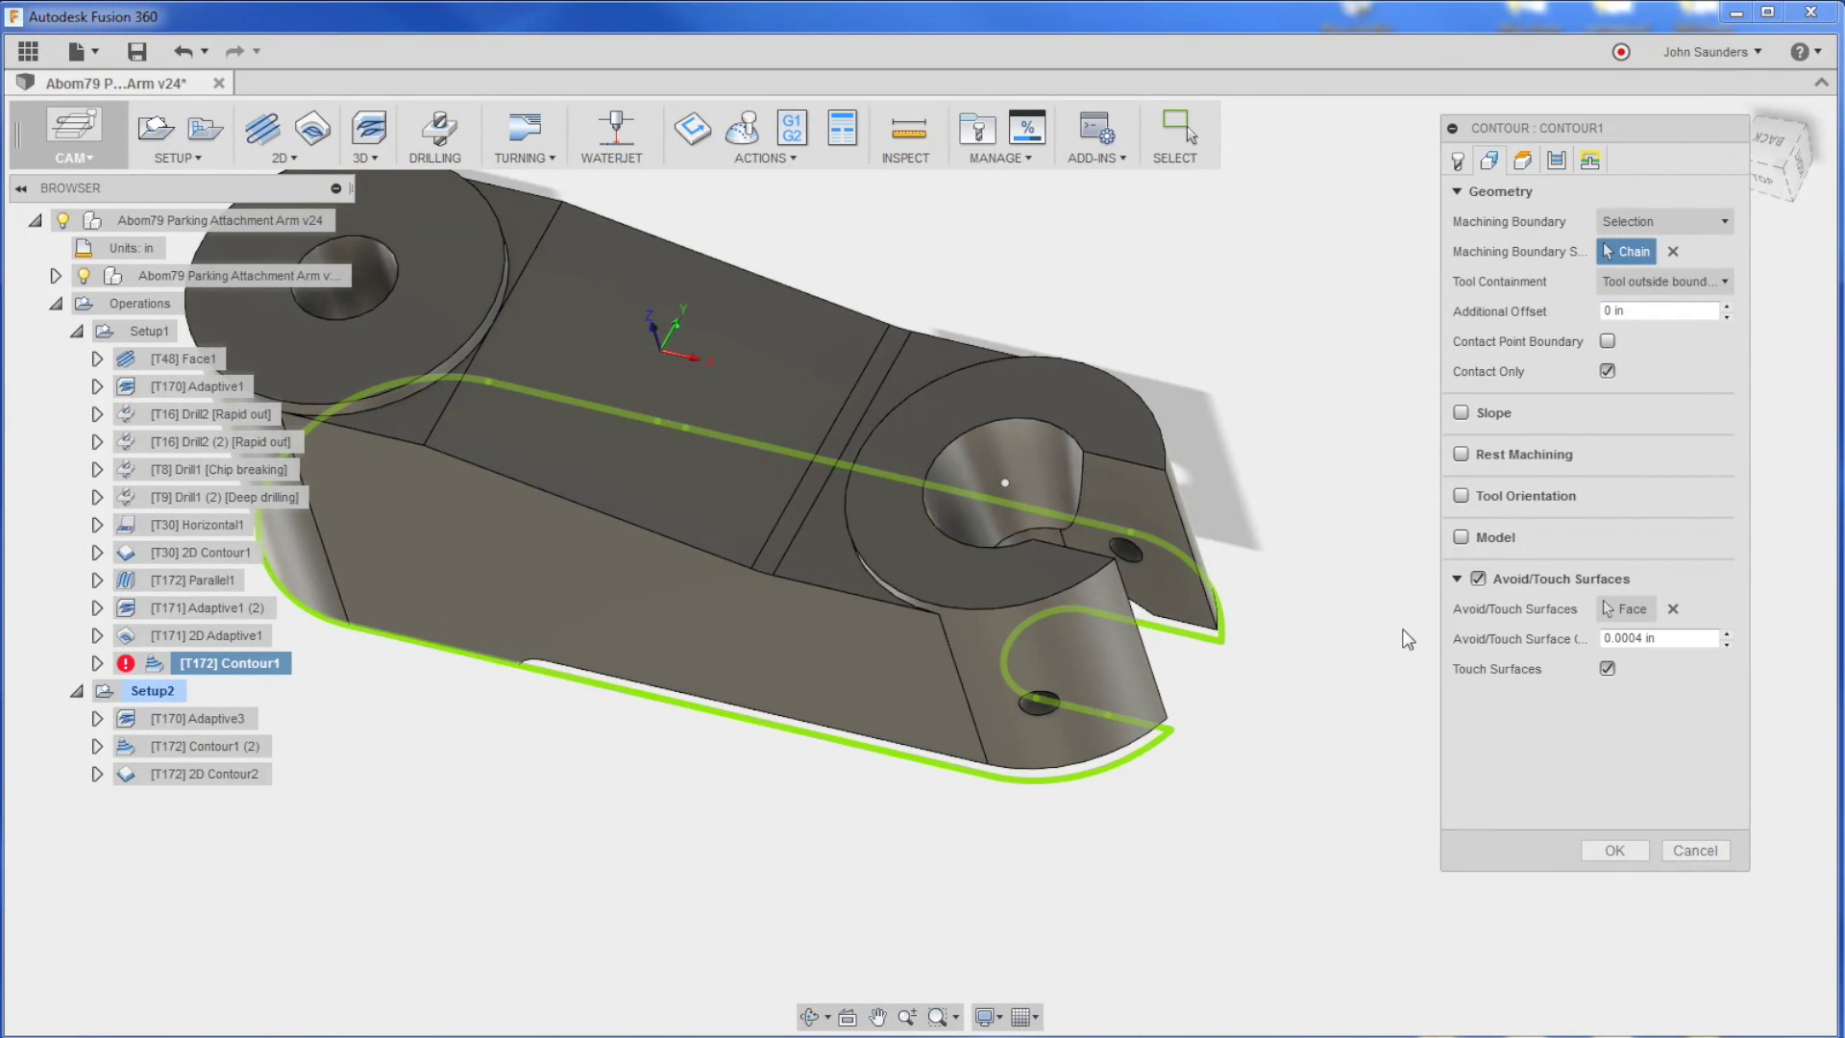
click(1480, 580)
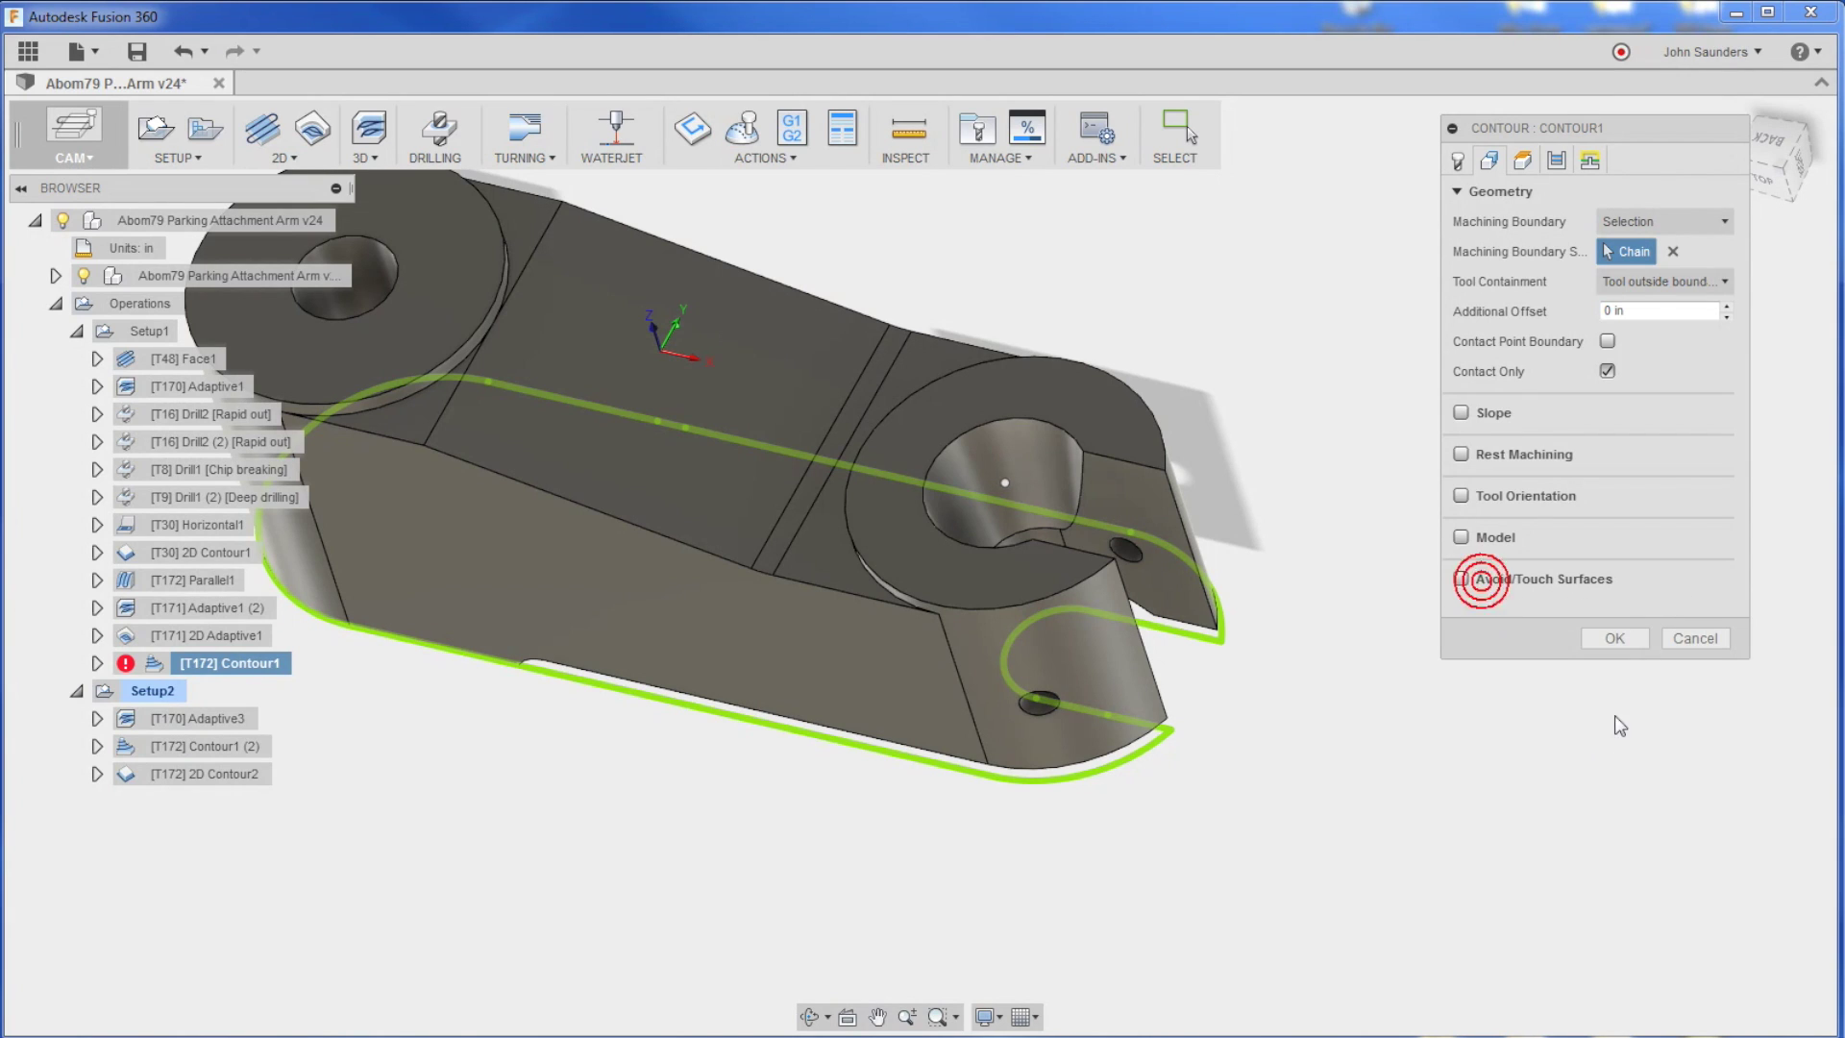
Accept Contour1's current settings and look over its toolpath at the slotted end.
click(1615, 642)
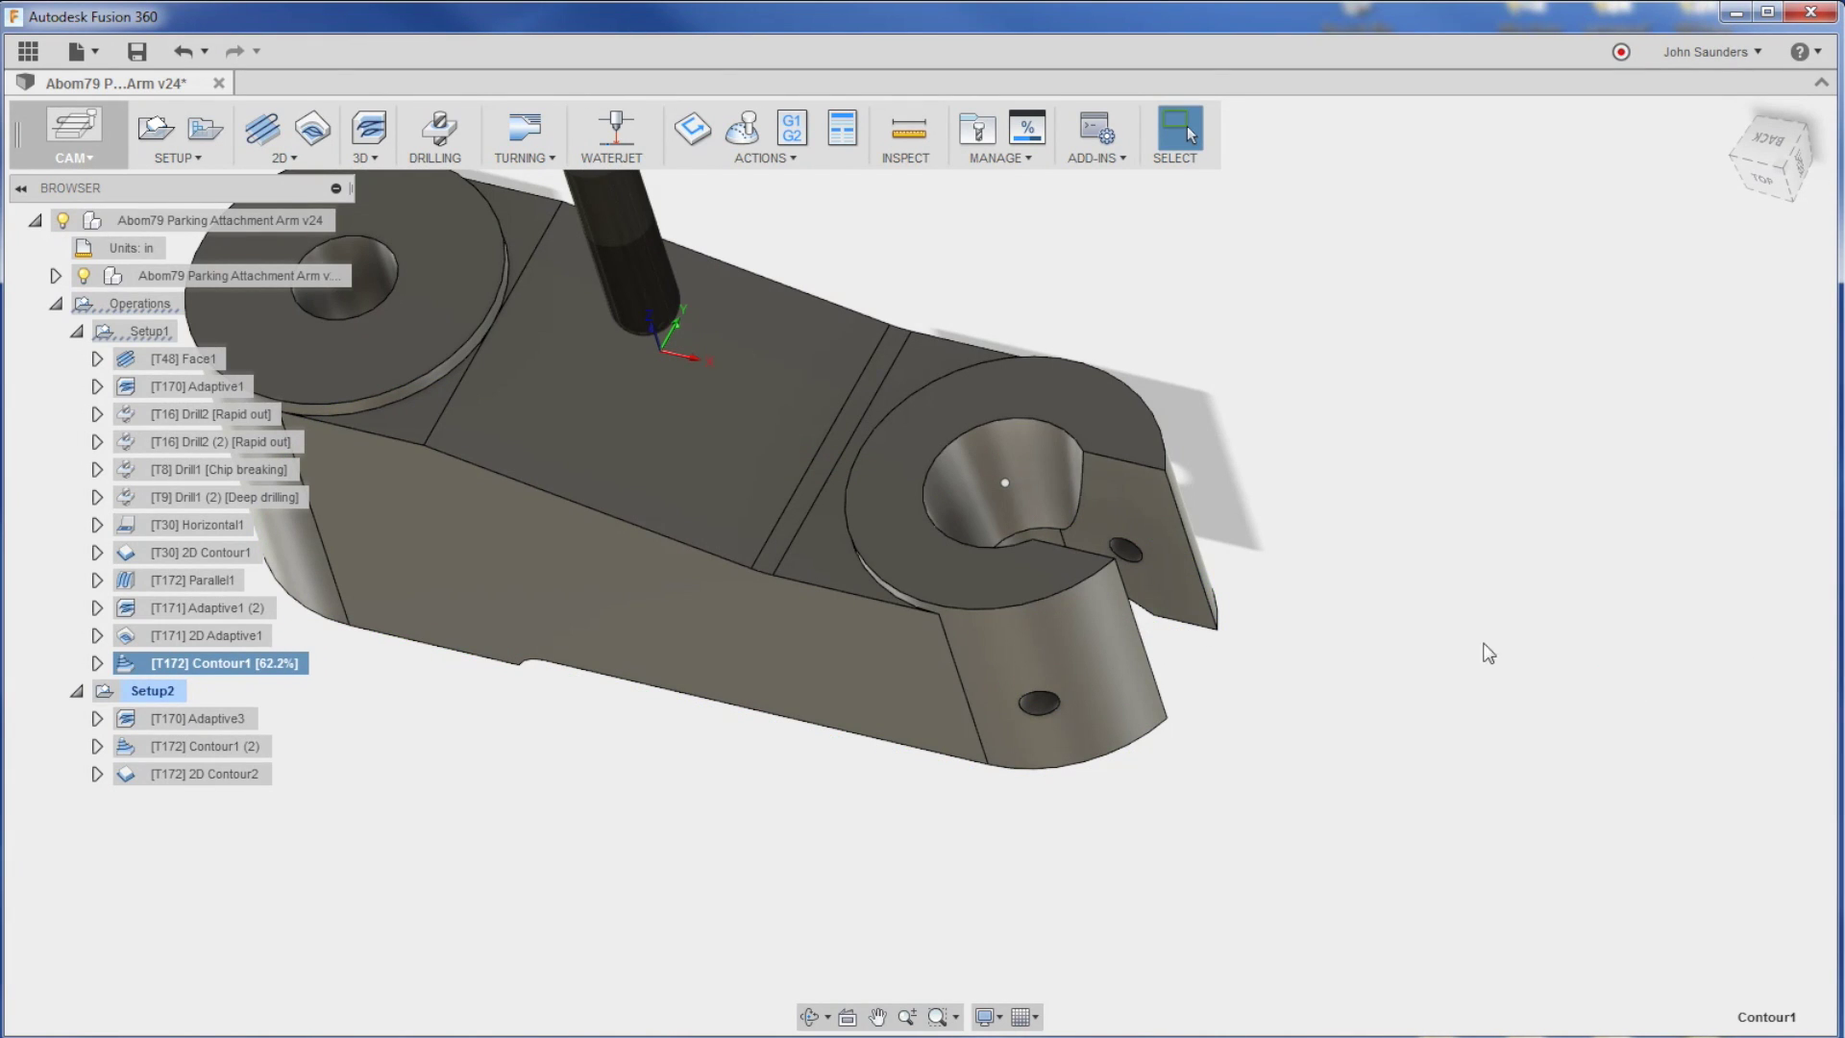
scroll(504, 813, down, 2)
middle_drag(534, 790, 615, 764)
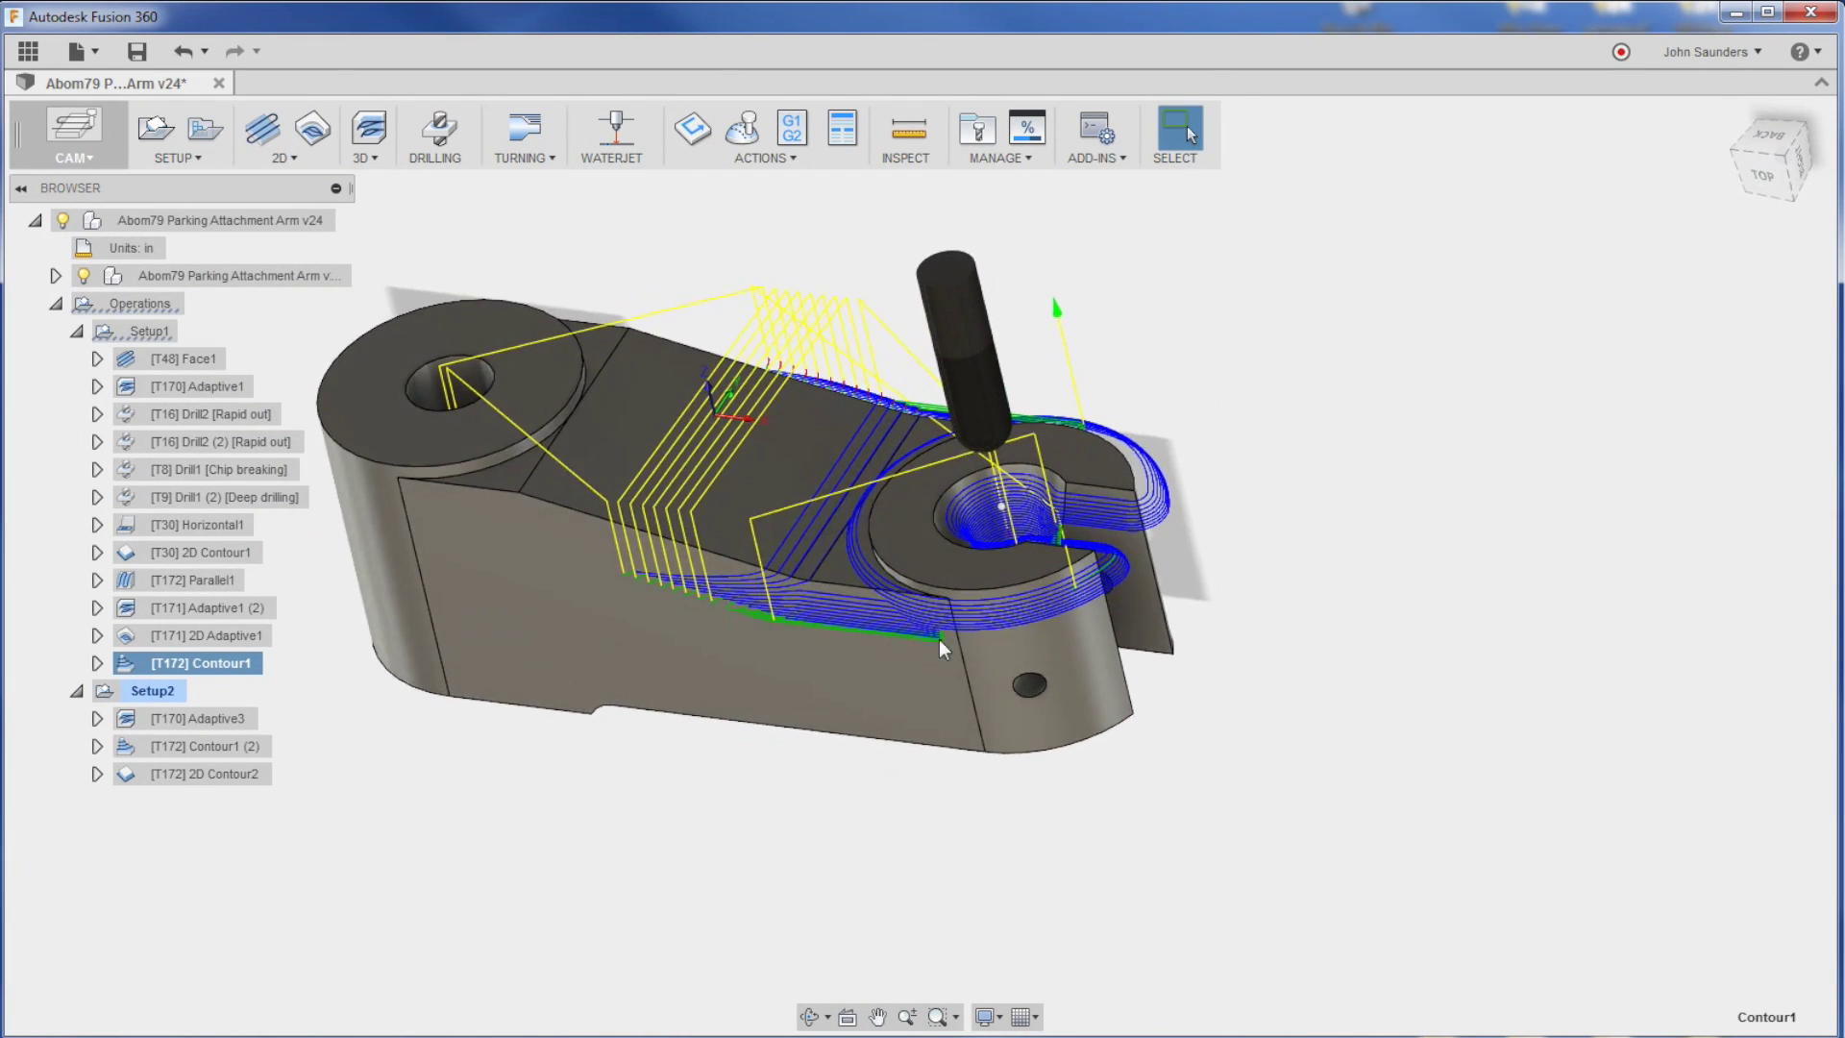
scroll(1040, 596, up, 2)
shift+middle_drag(1040, 596, 1024, 704)
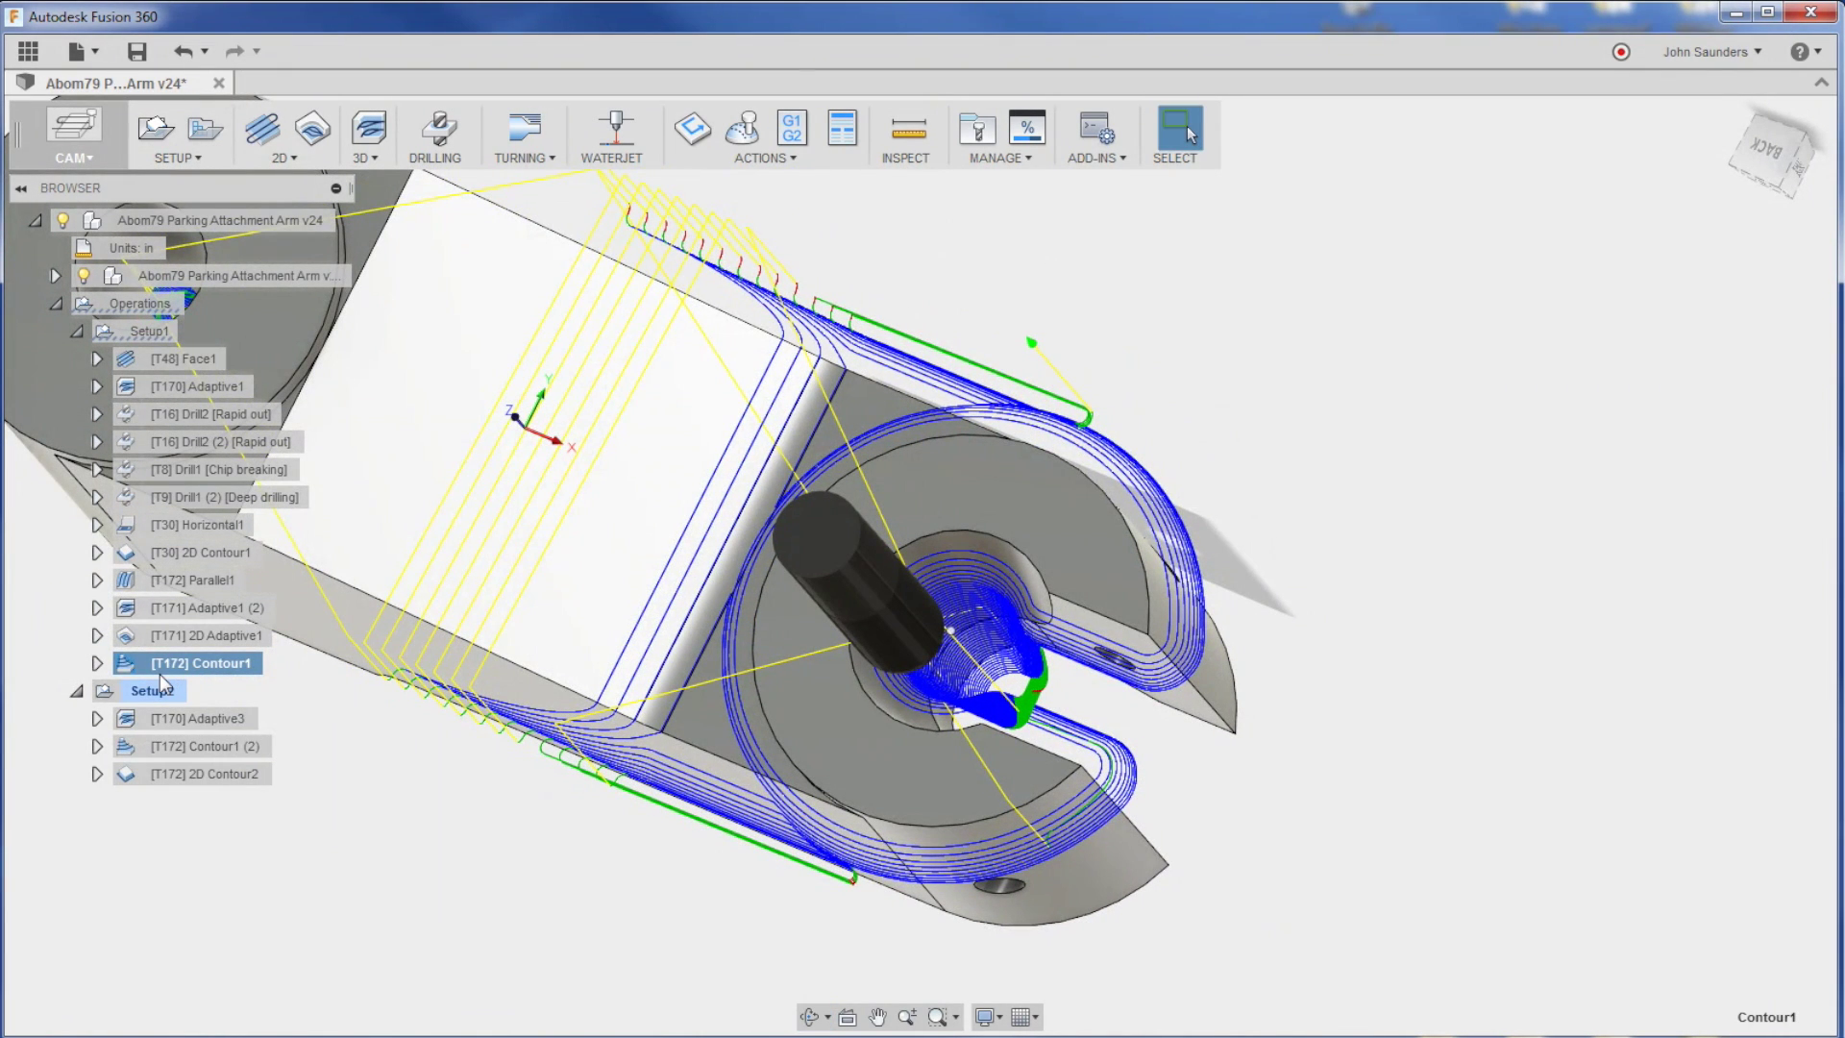
Edit Contour1 to enable Touch Surfaces with the hole's inner bore face, and regenerate it.
right_click(203, 665)
click(235, 677)
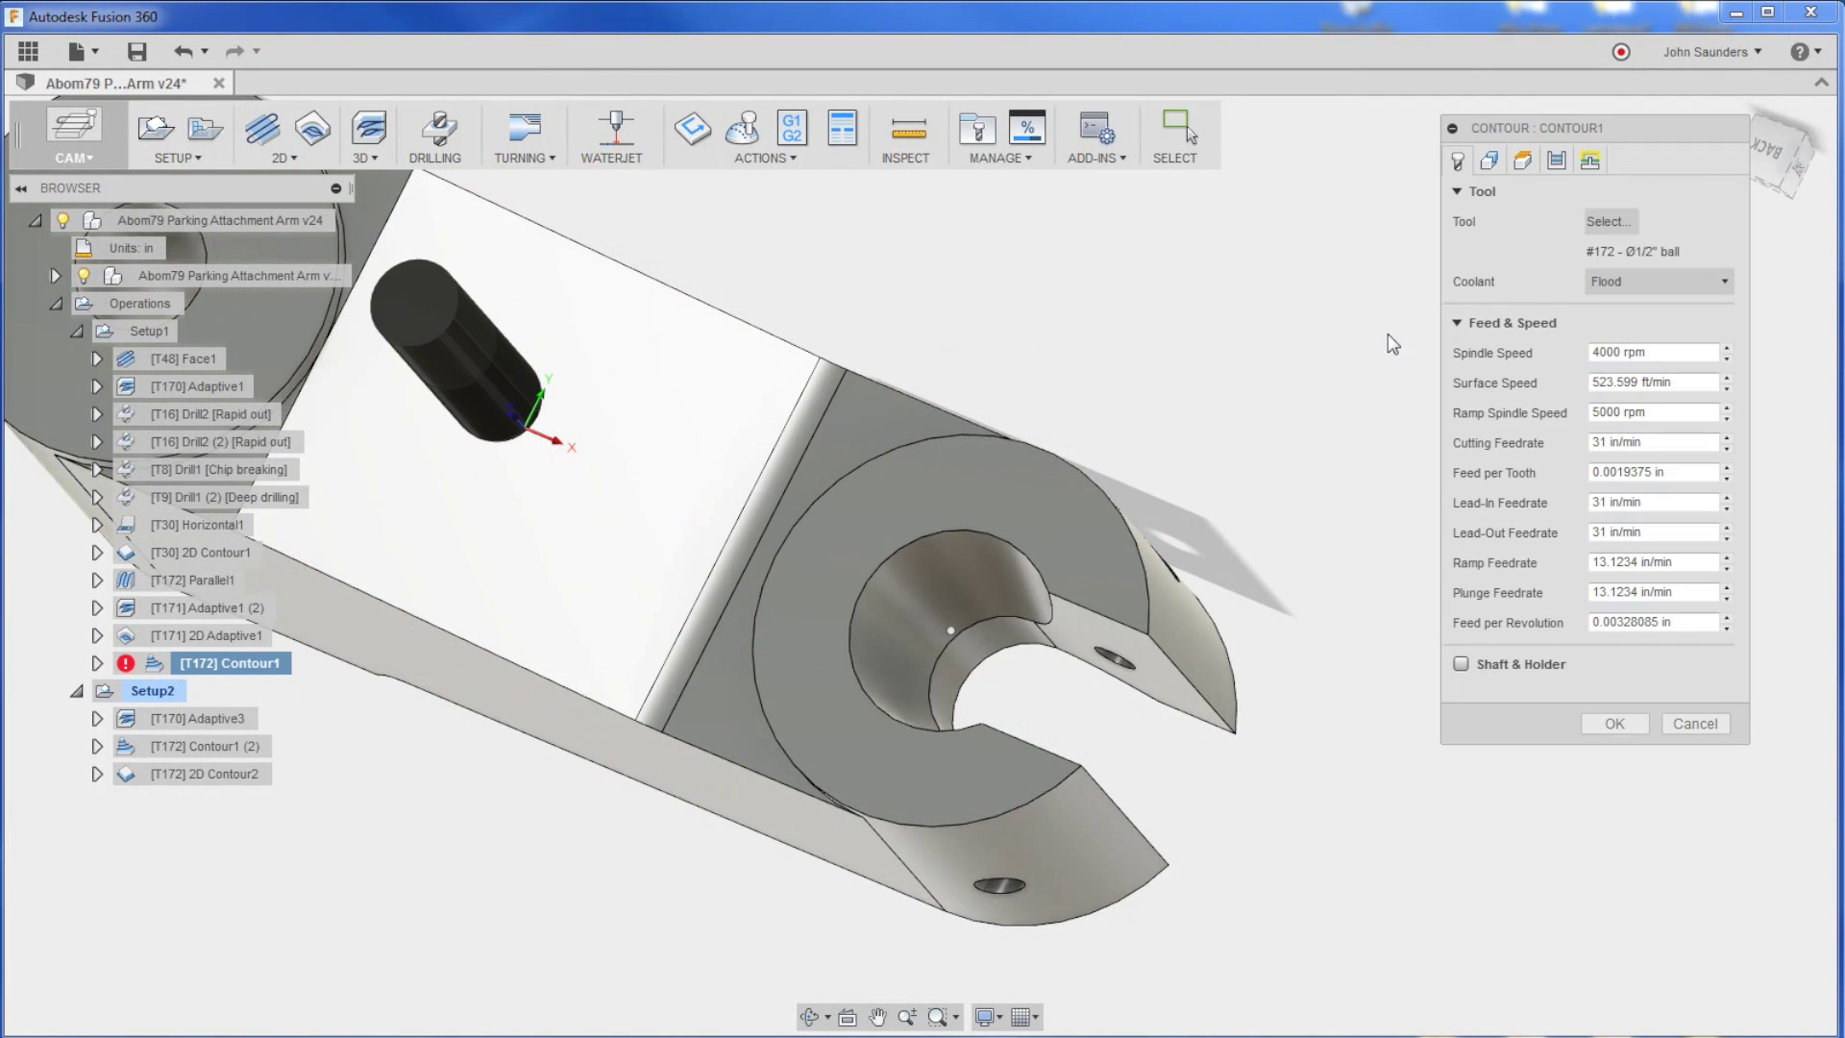
shift+middle_drag(1389, 334, 1498, 225)
click(1490, 162)
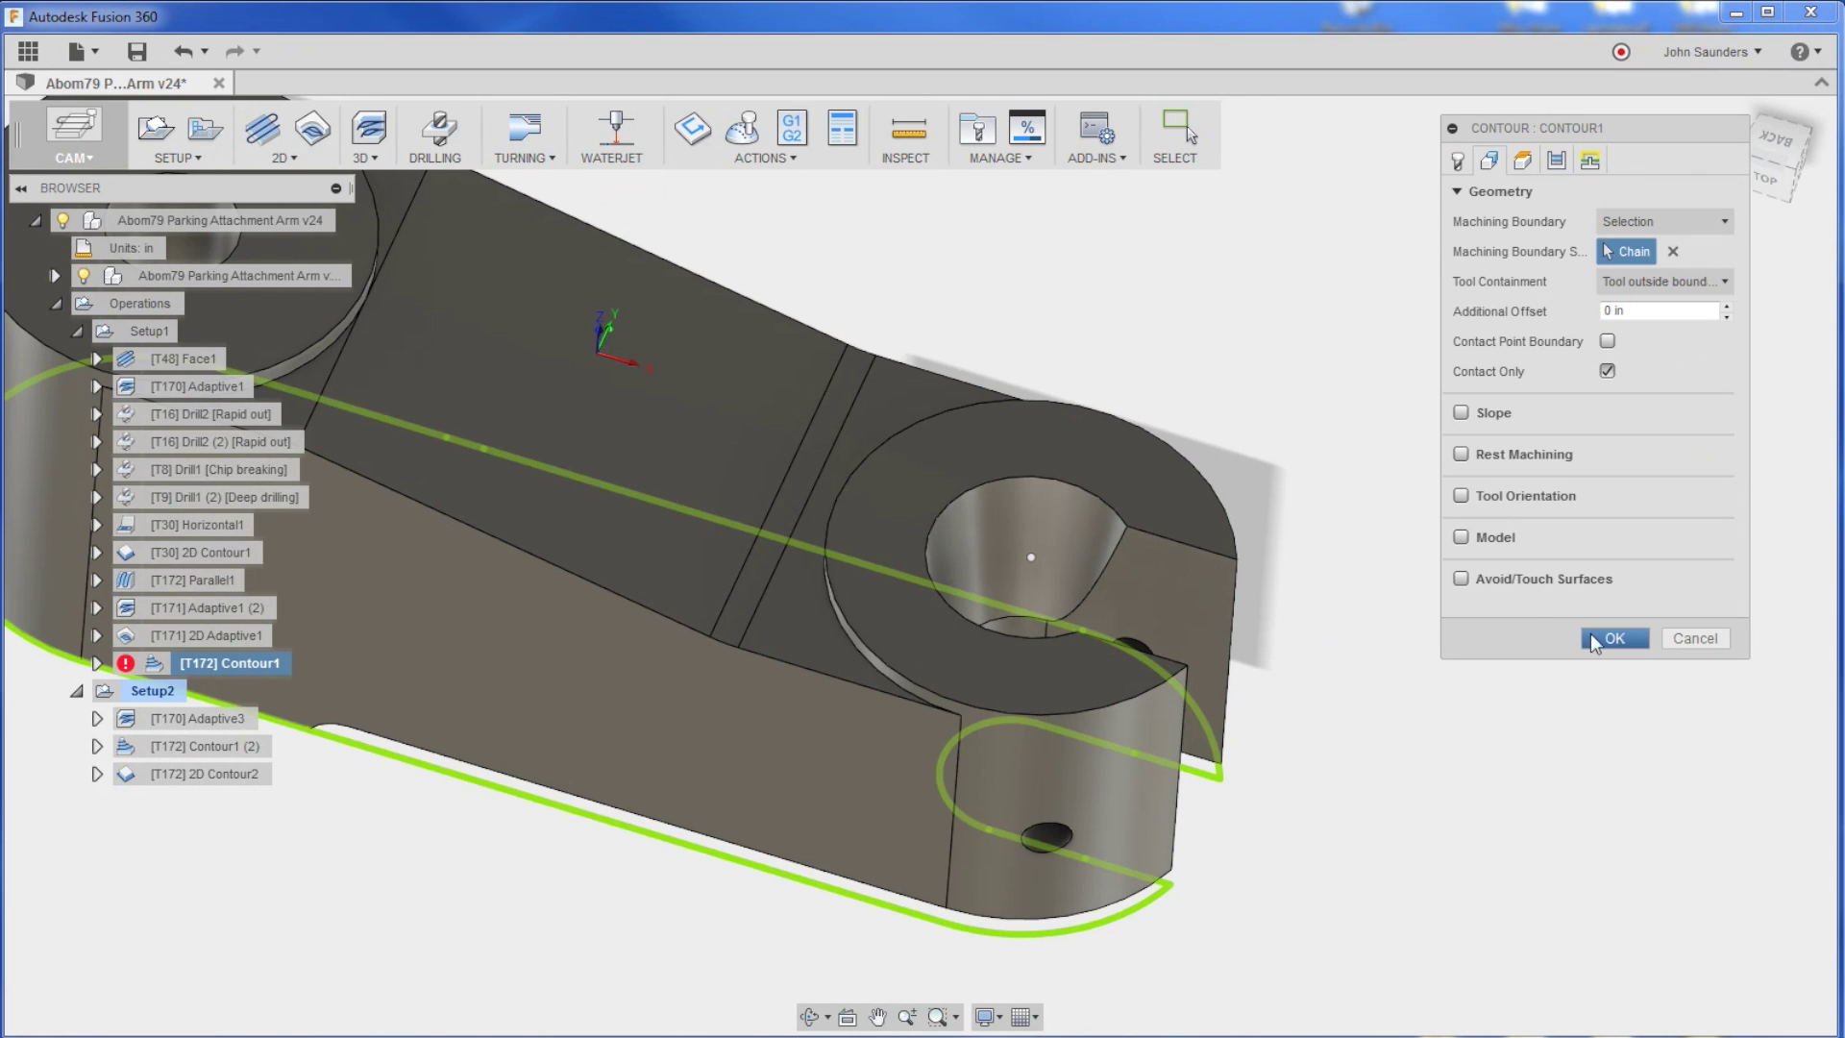
click(1462, 578)
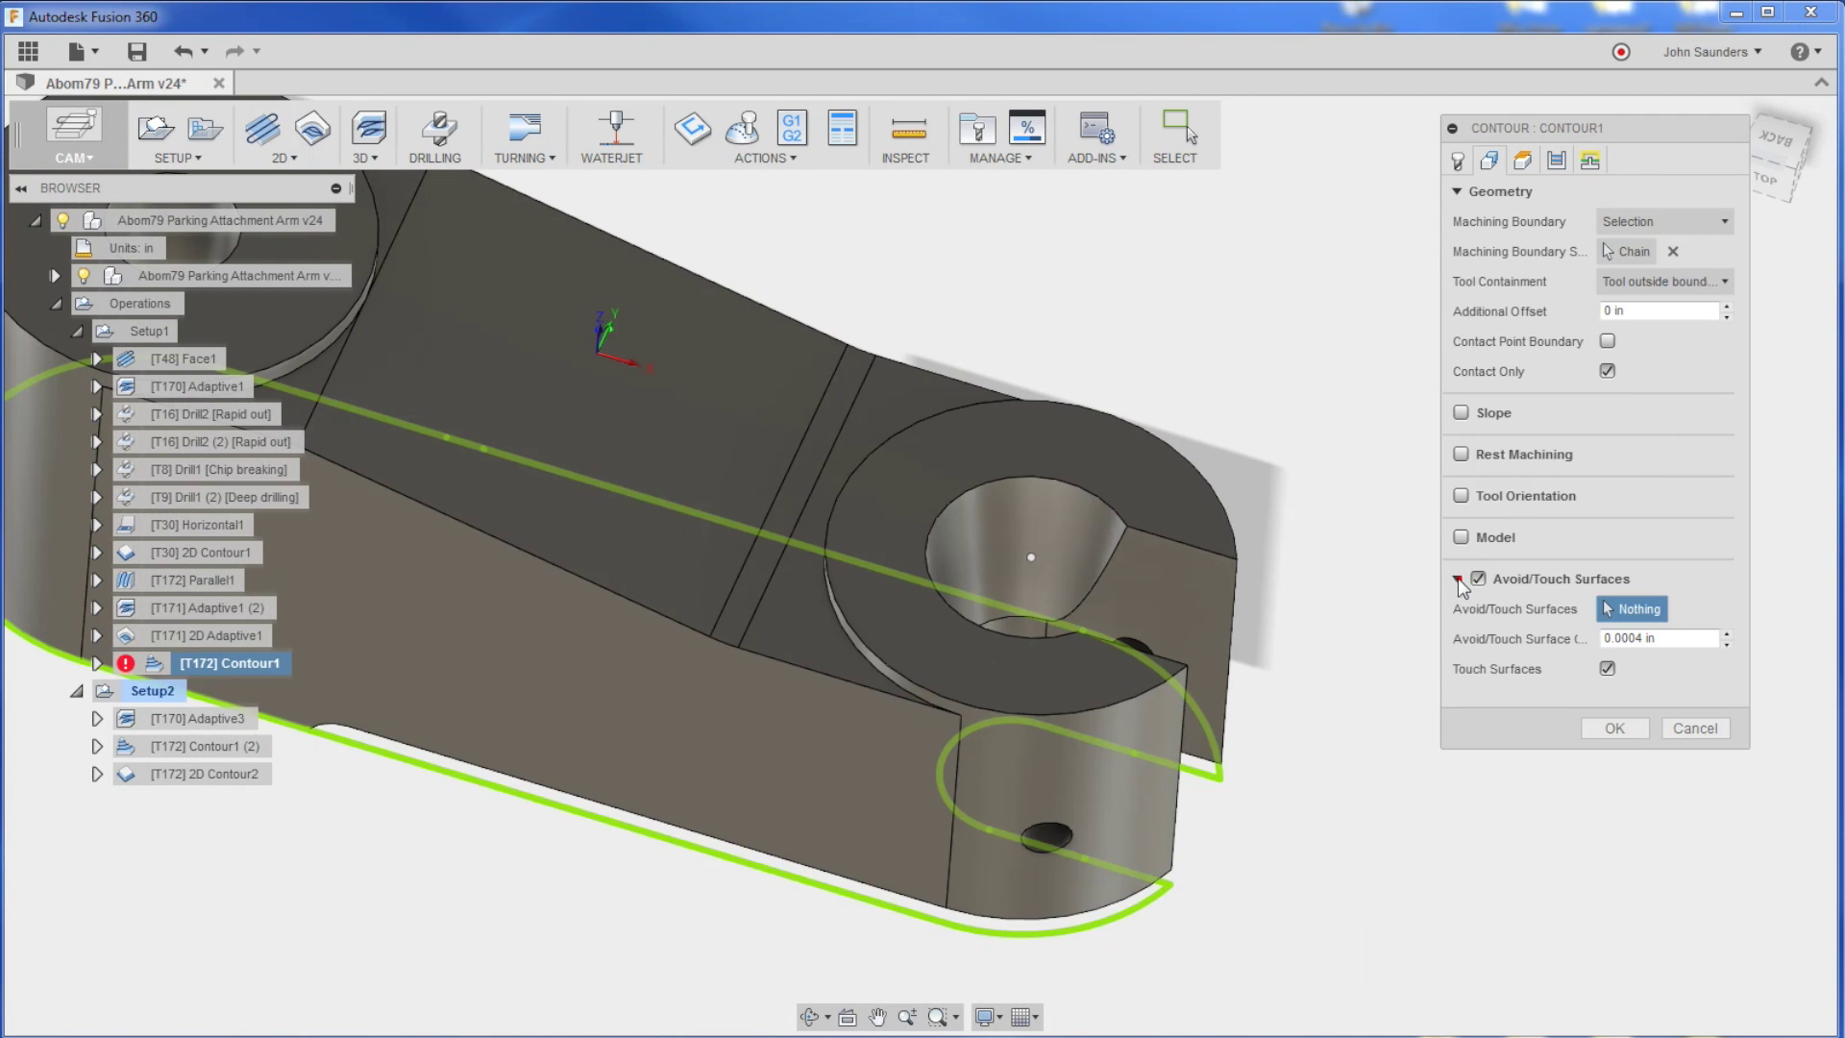
click(1045, 532)
shift+middle_drag(1047, 531, 1442, 702)
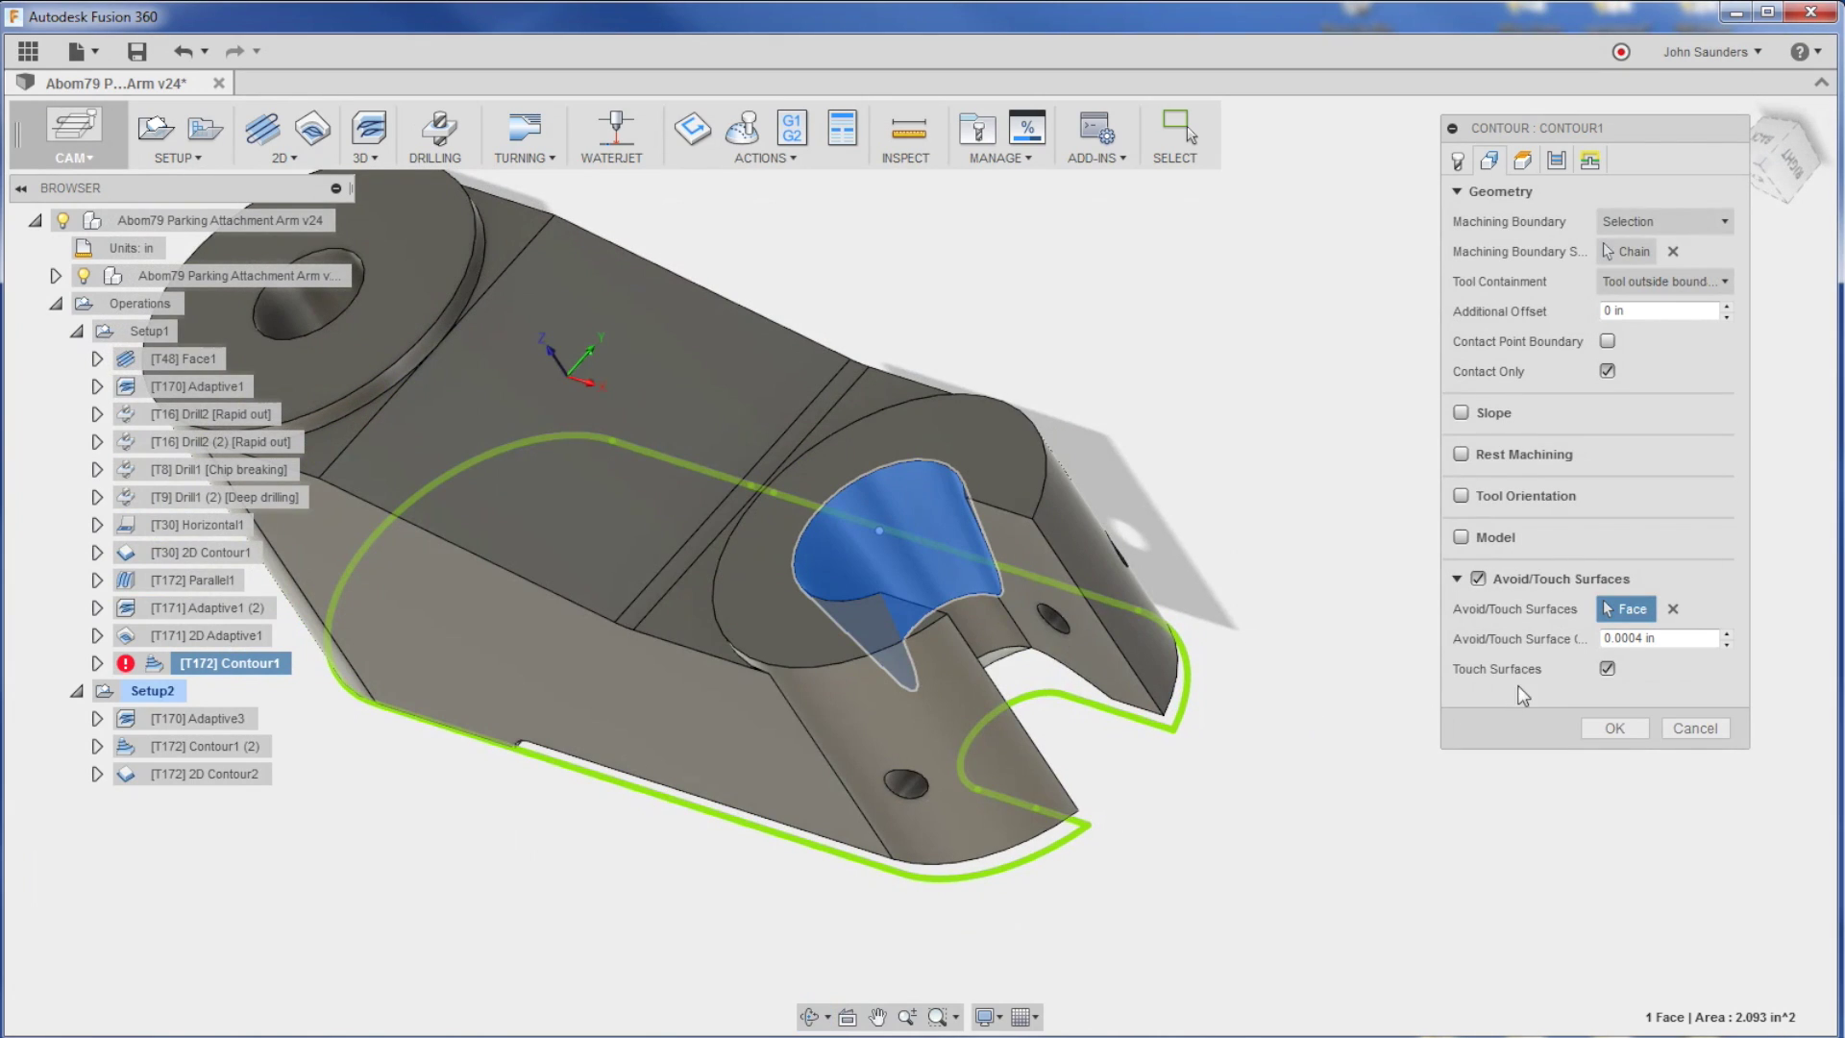
click(1615, 729)
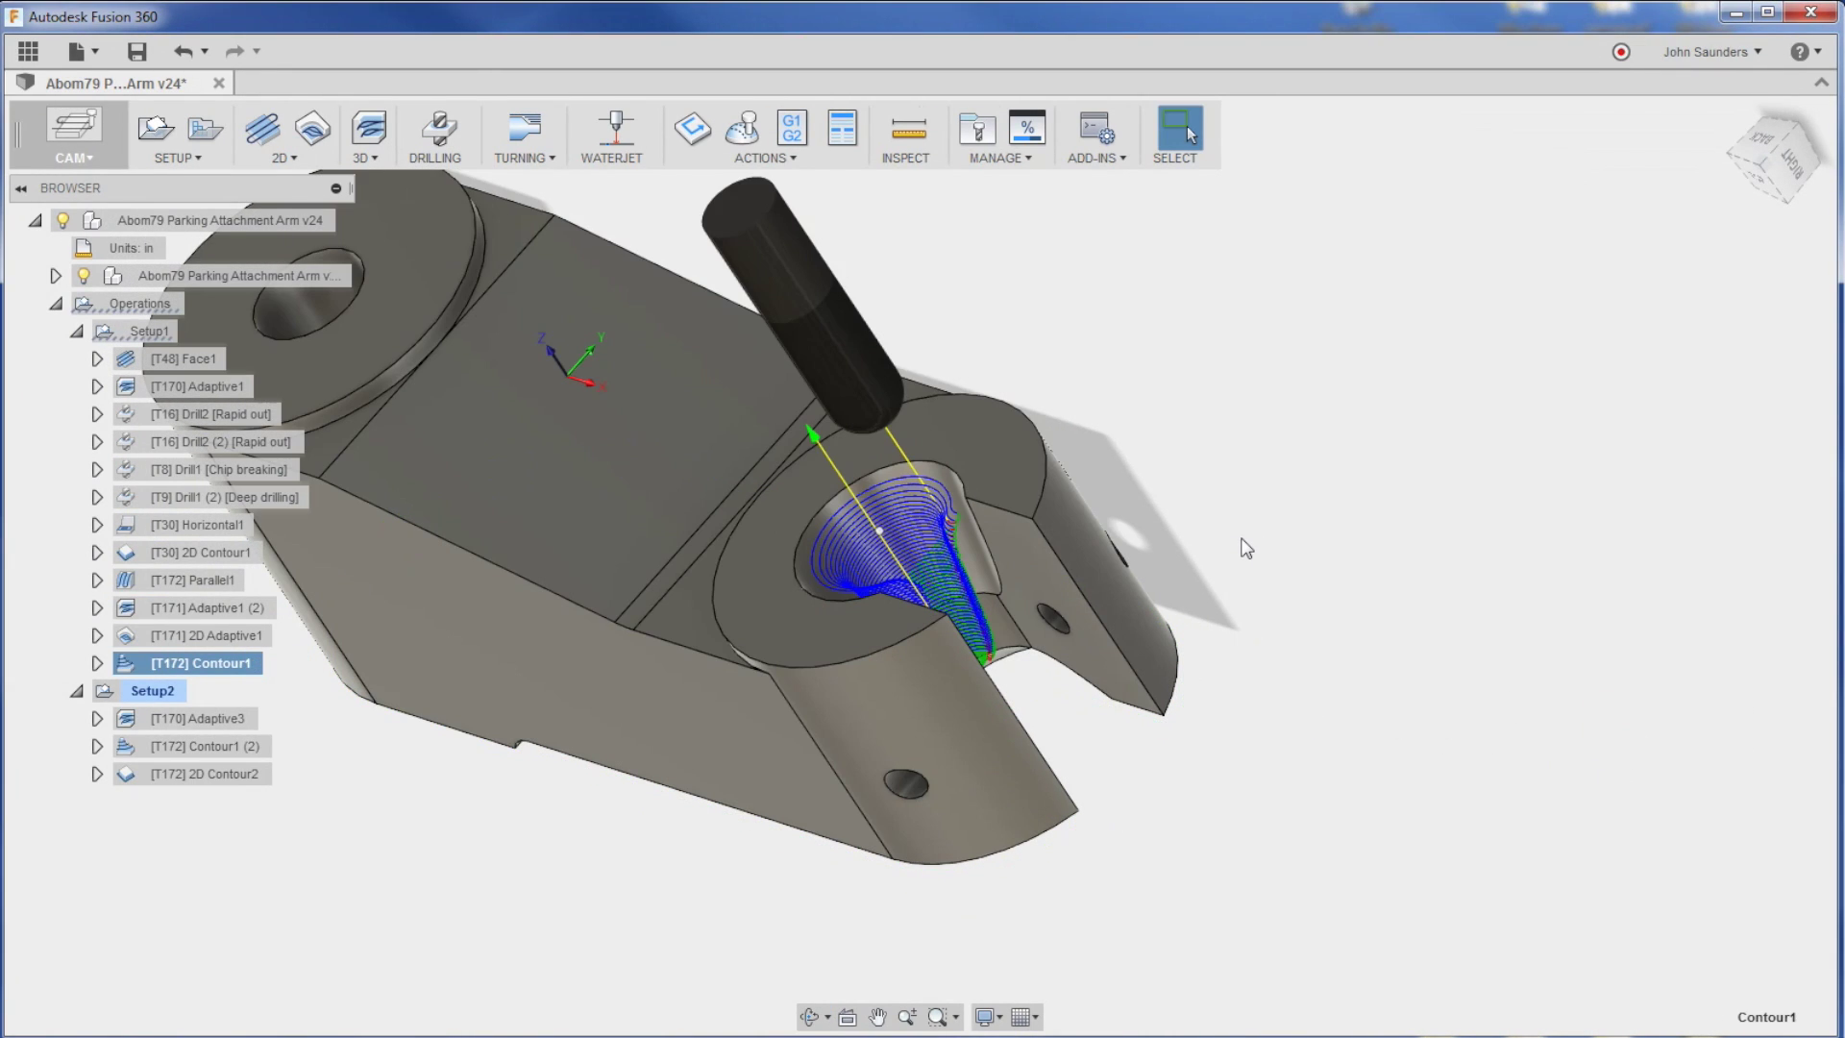
Orbit around the part to check the regenerated Contour1 toolpath inside the bore.
scroll(1246, 548, up, 5)
shift+middle_drag(1223, 519, 1333, 513)
scroll(1347, 513, down, 3)
shift+middle_drag(624, 762, 371, 803)
mouse_move(506, 777)
shift+middle_down()
mouse_move(548, 770)
mouse_move(487, 762)
shift+middle_up()
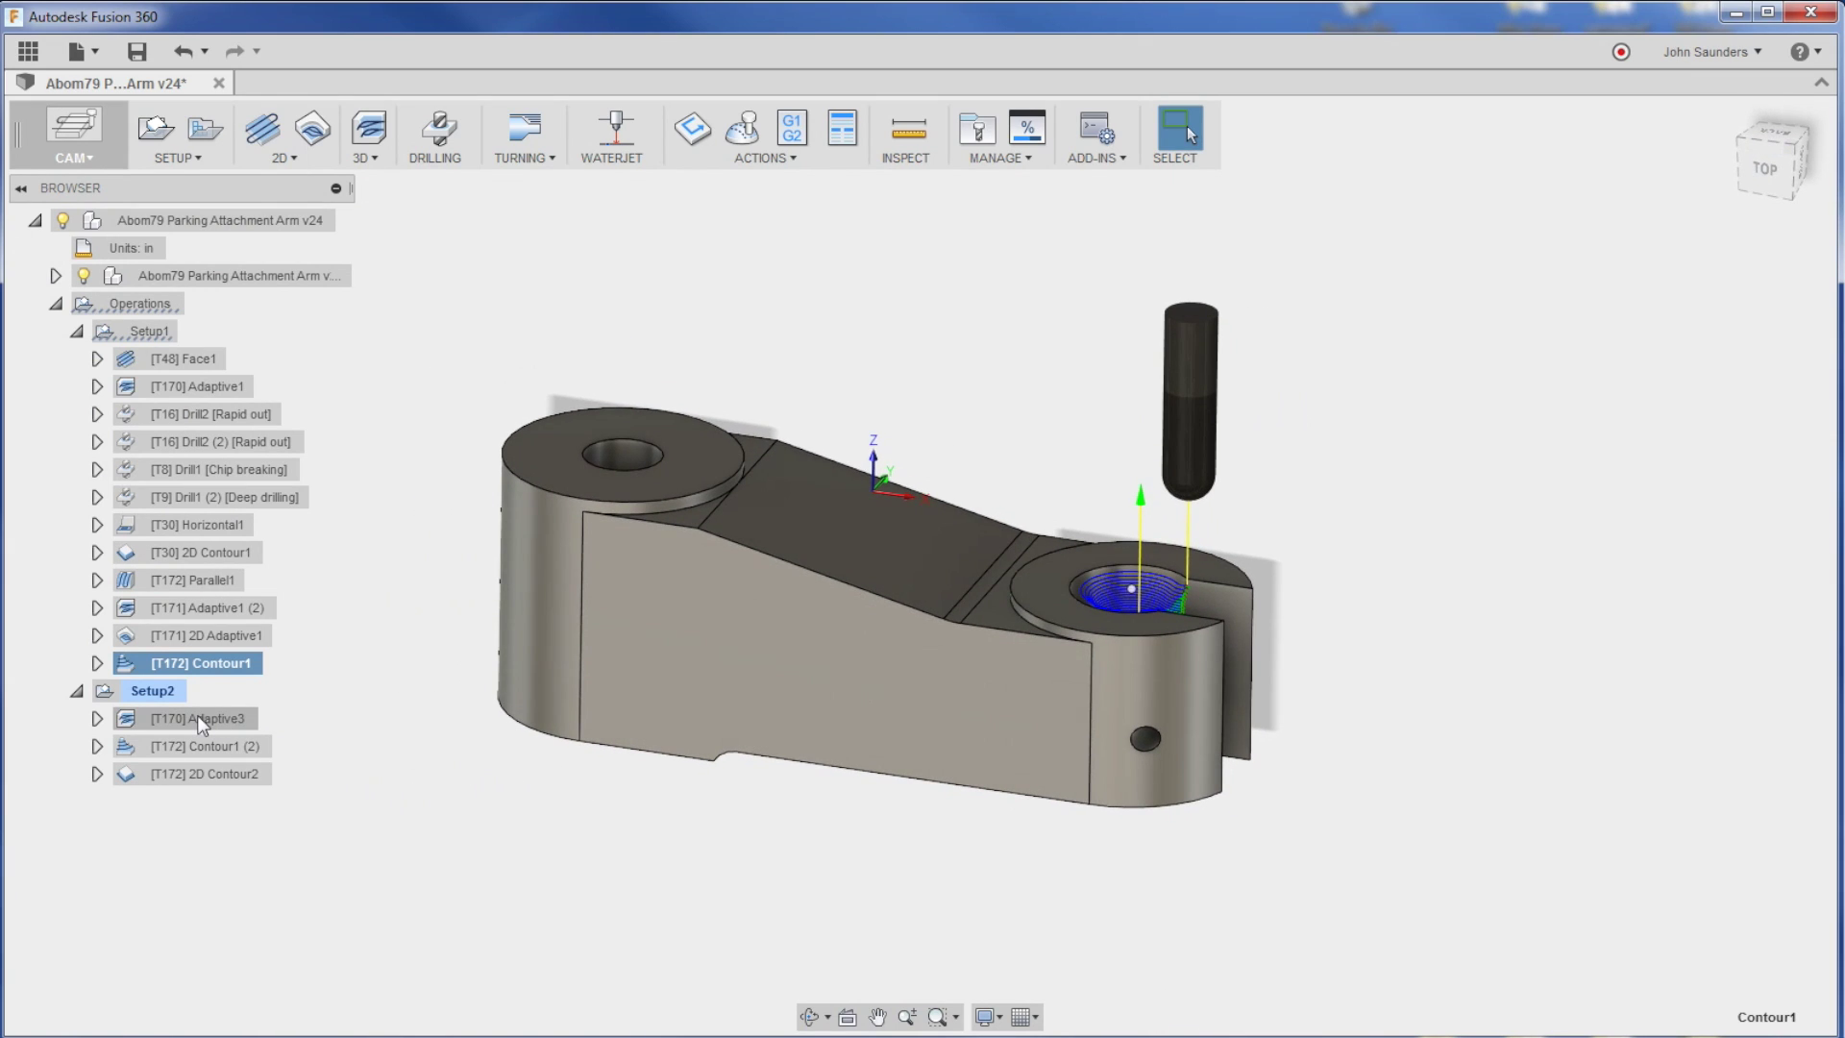
Show Setup2's stock box and orbit the part to side views.
click(152, 692)
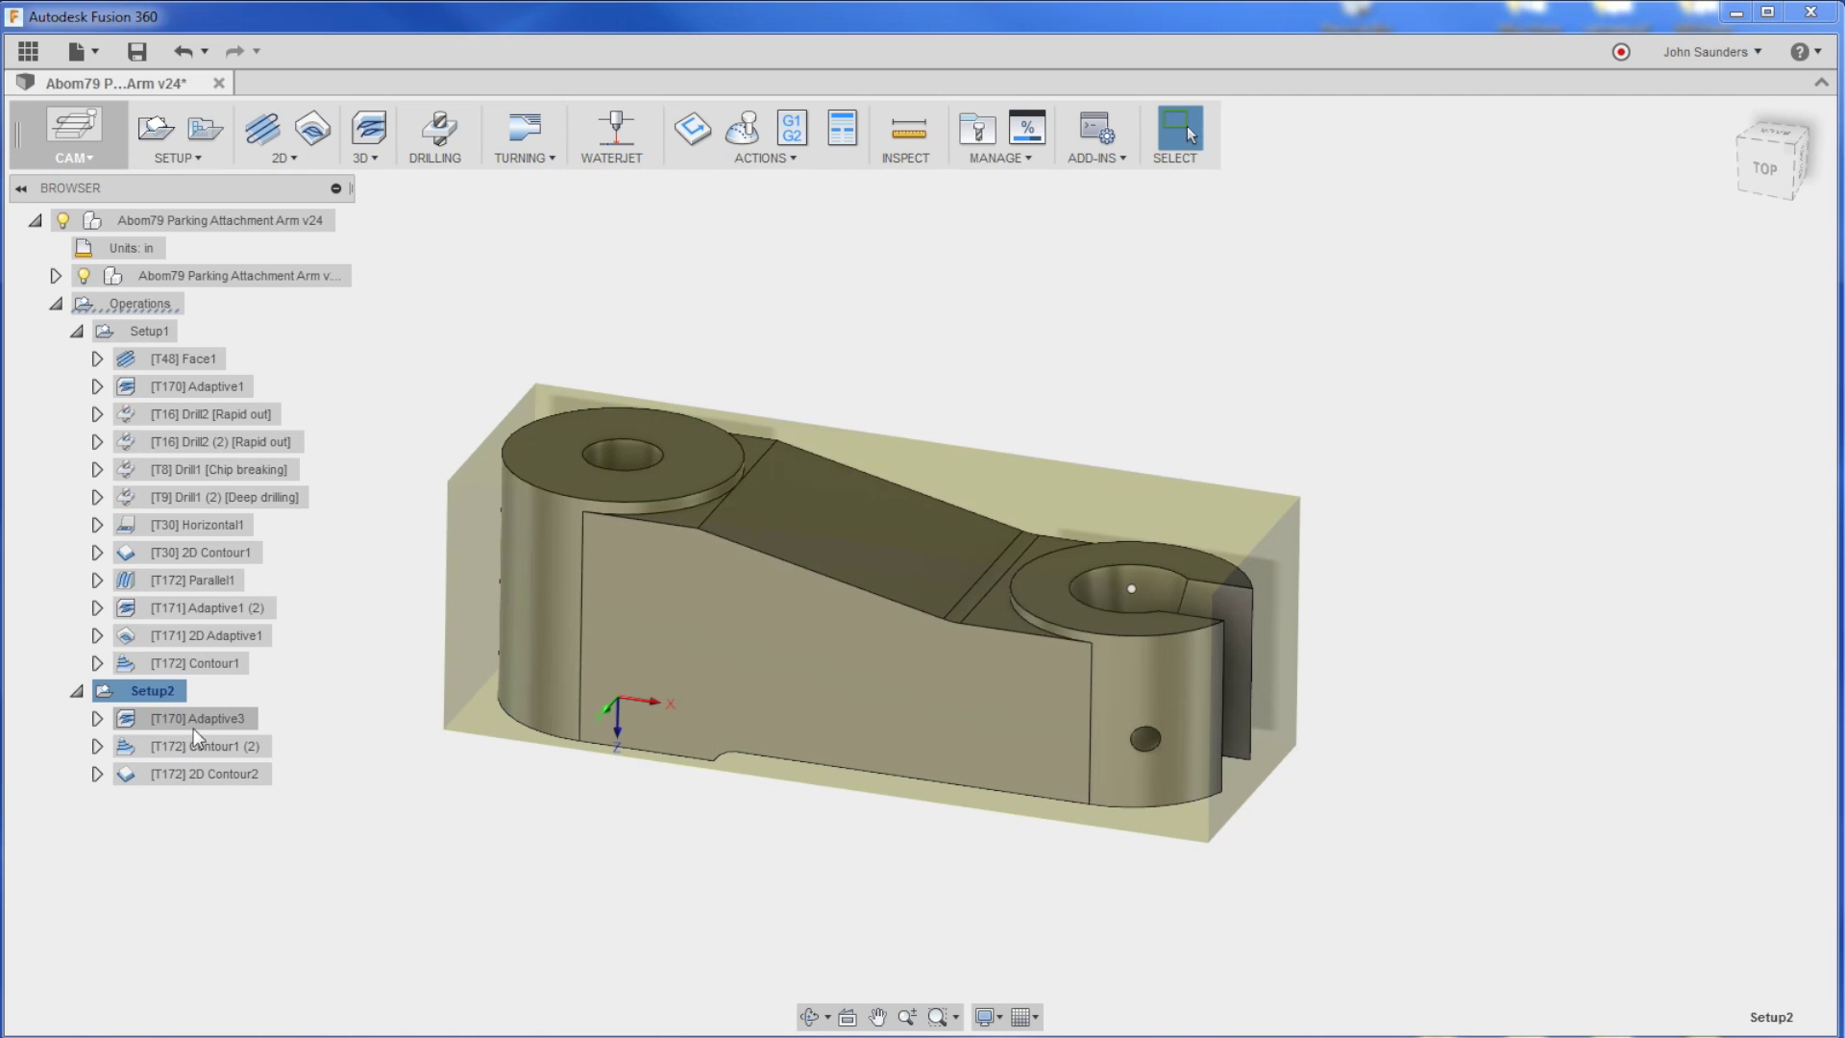
shift+middle_drag(413, 730, 533, 661)
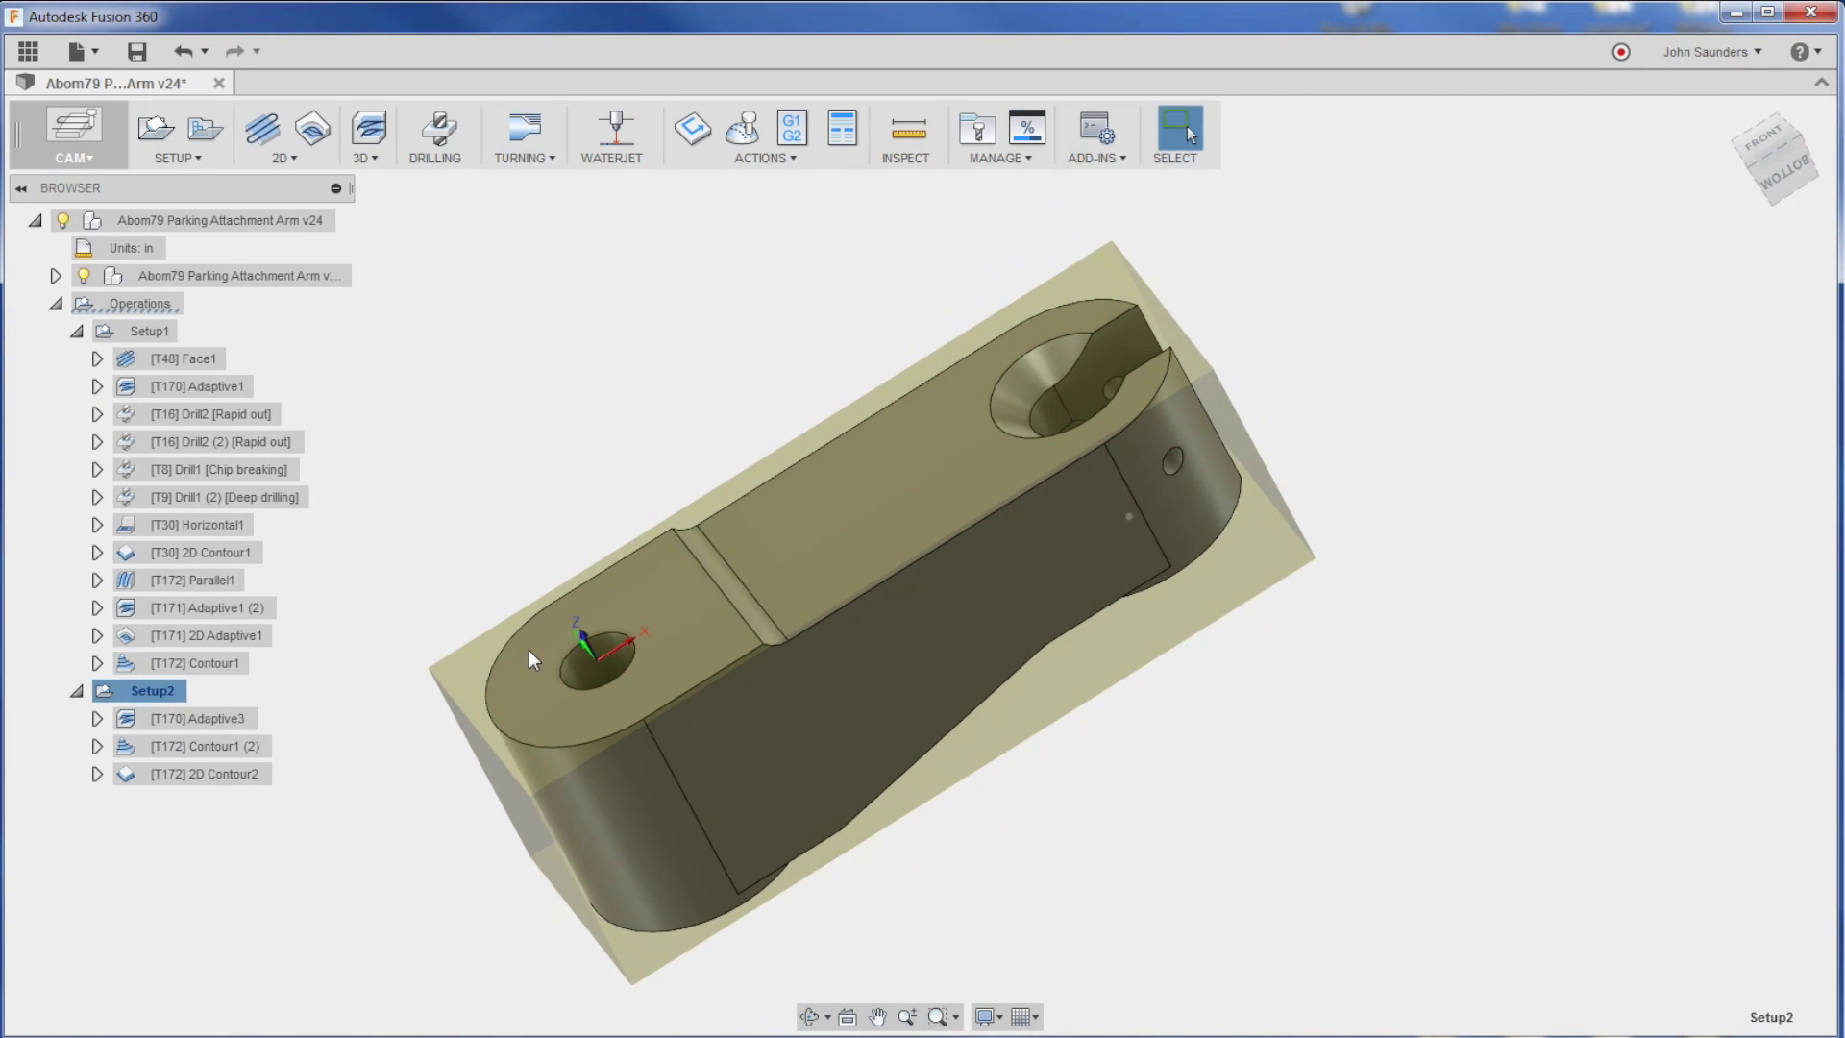
shift+middle_drag(529, 651, 562, 626)
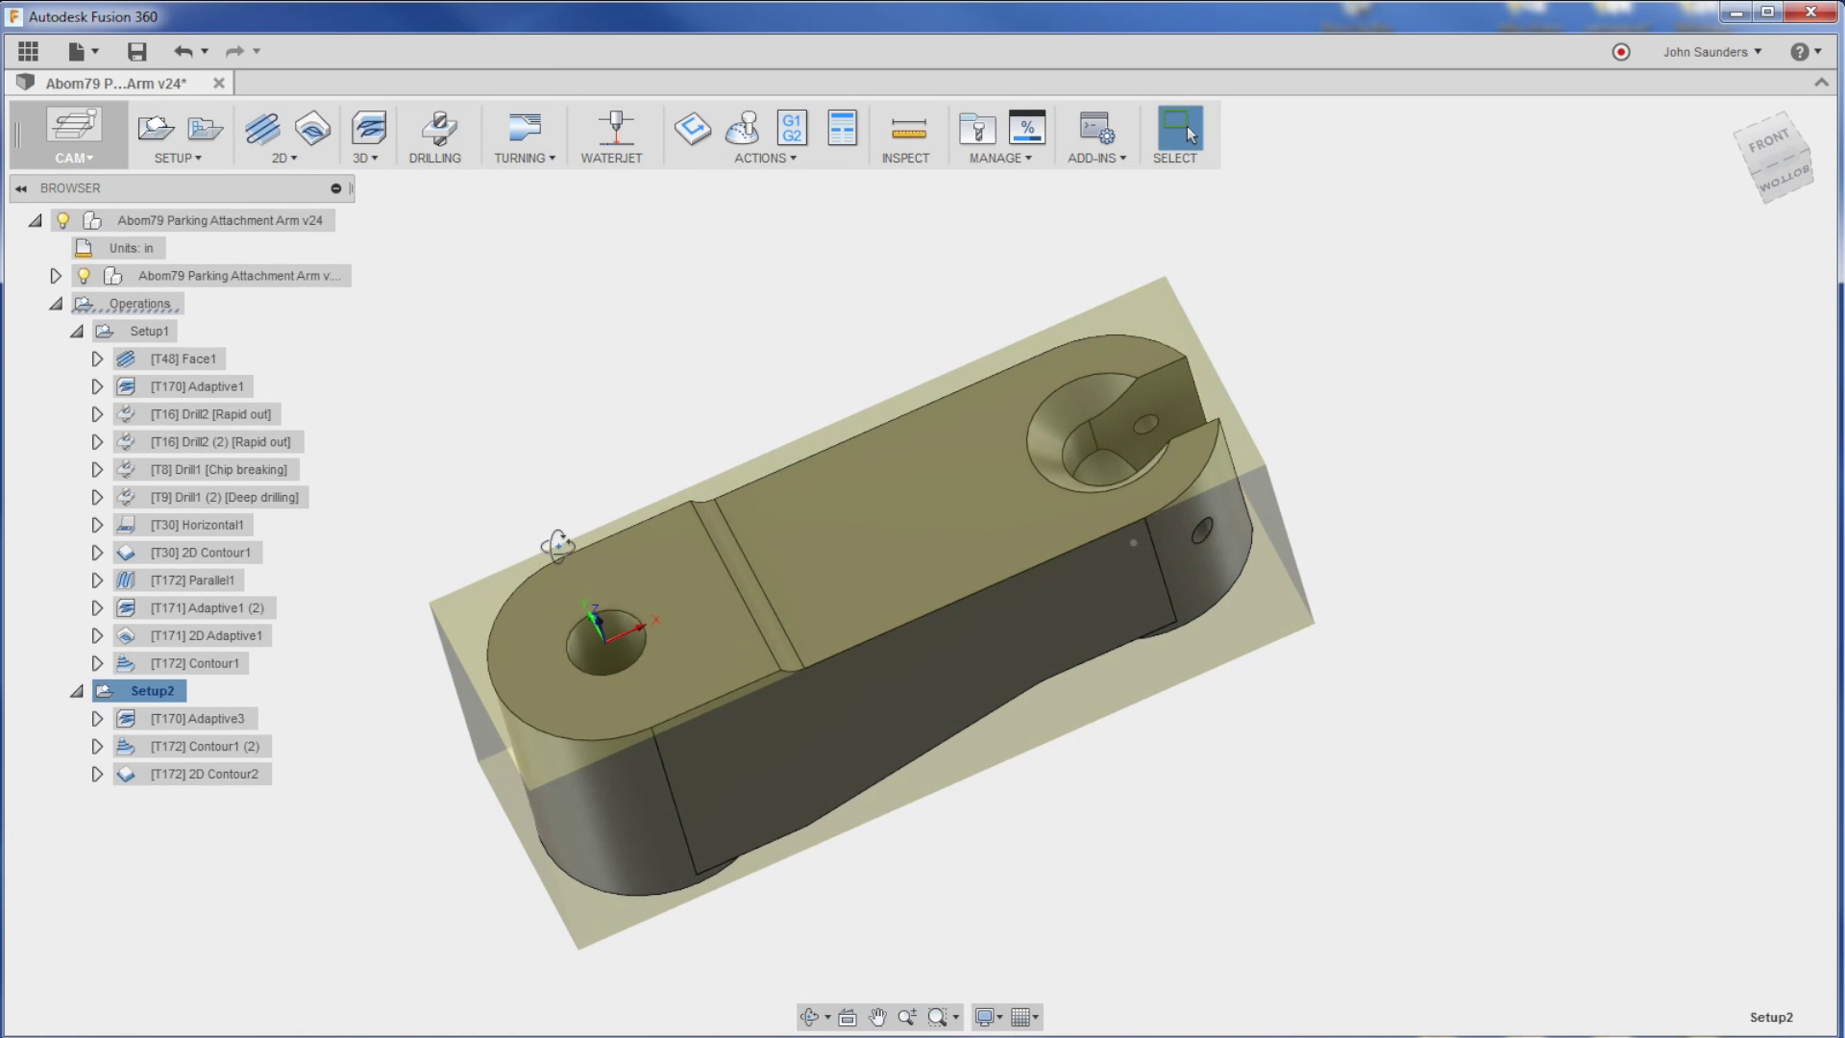
shift+middle_drag(556, 539, 553, 511)
Review the Adaptive3 toolpath from the side, then select Setup1.
click(213, 717)
shift+middle_drag(468, 790, 510, 826)
click(166, 690)
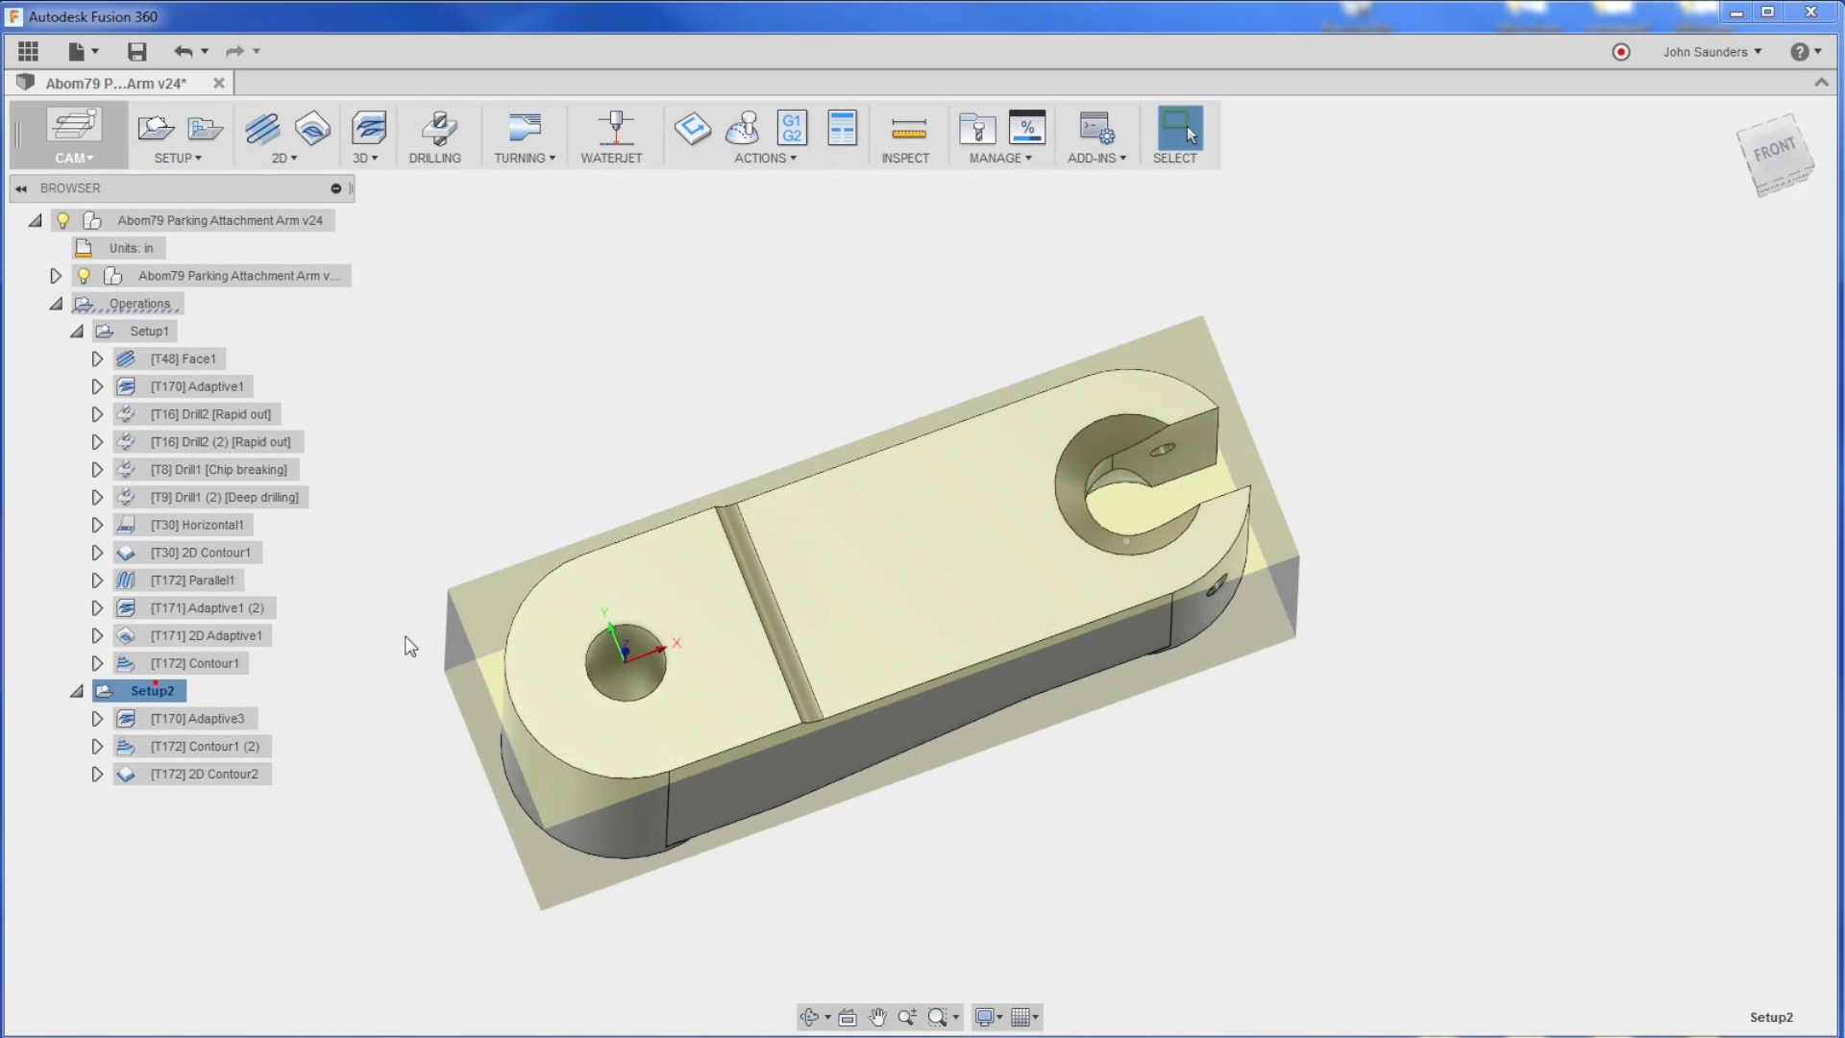
shift+middle_drag(485, 497, 482, 468)
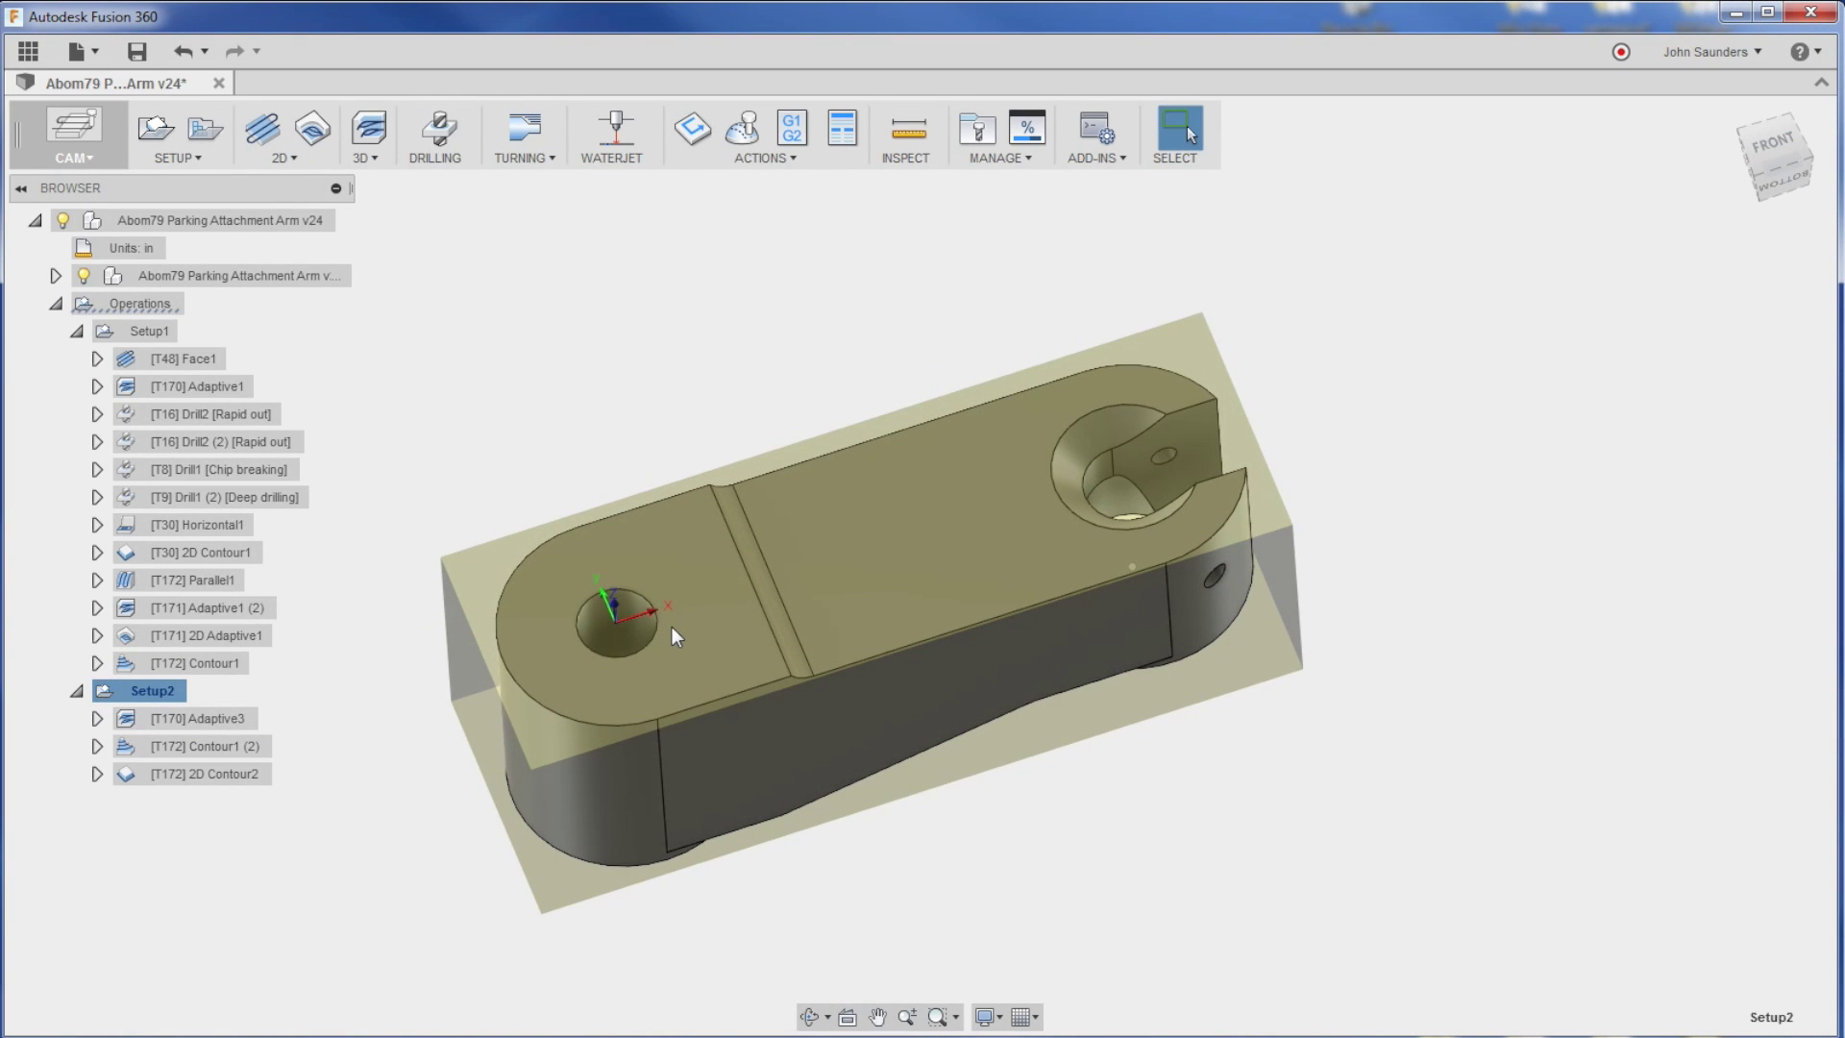
shift+middle_drag(671, 627, 577, 577)
click(146, 333)
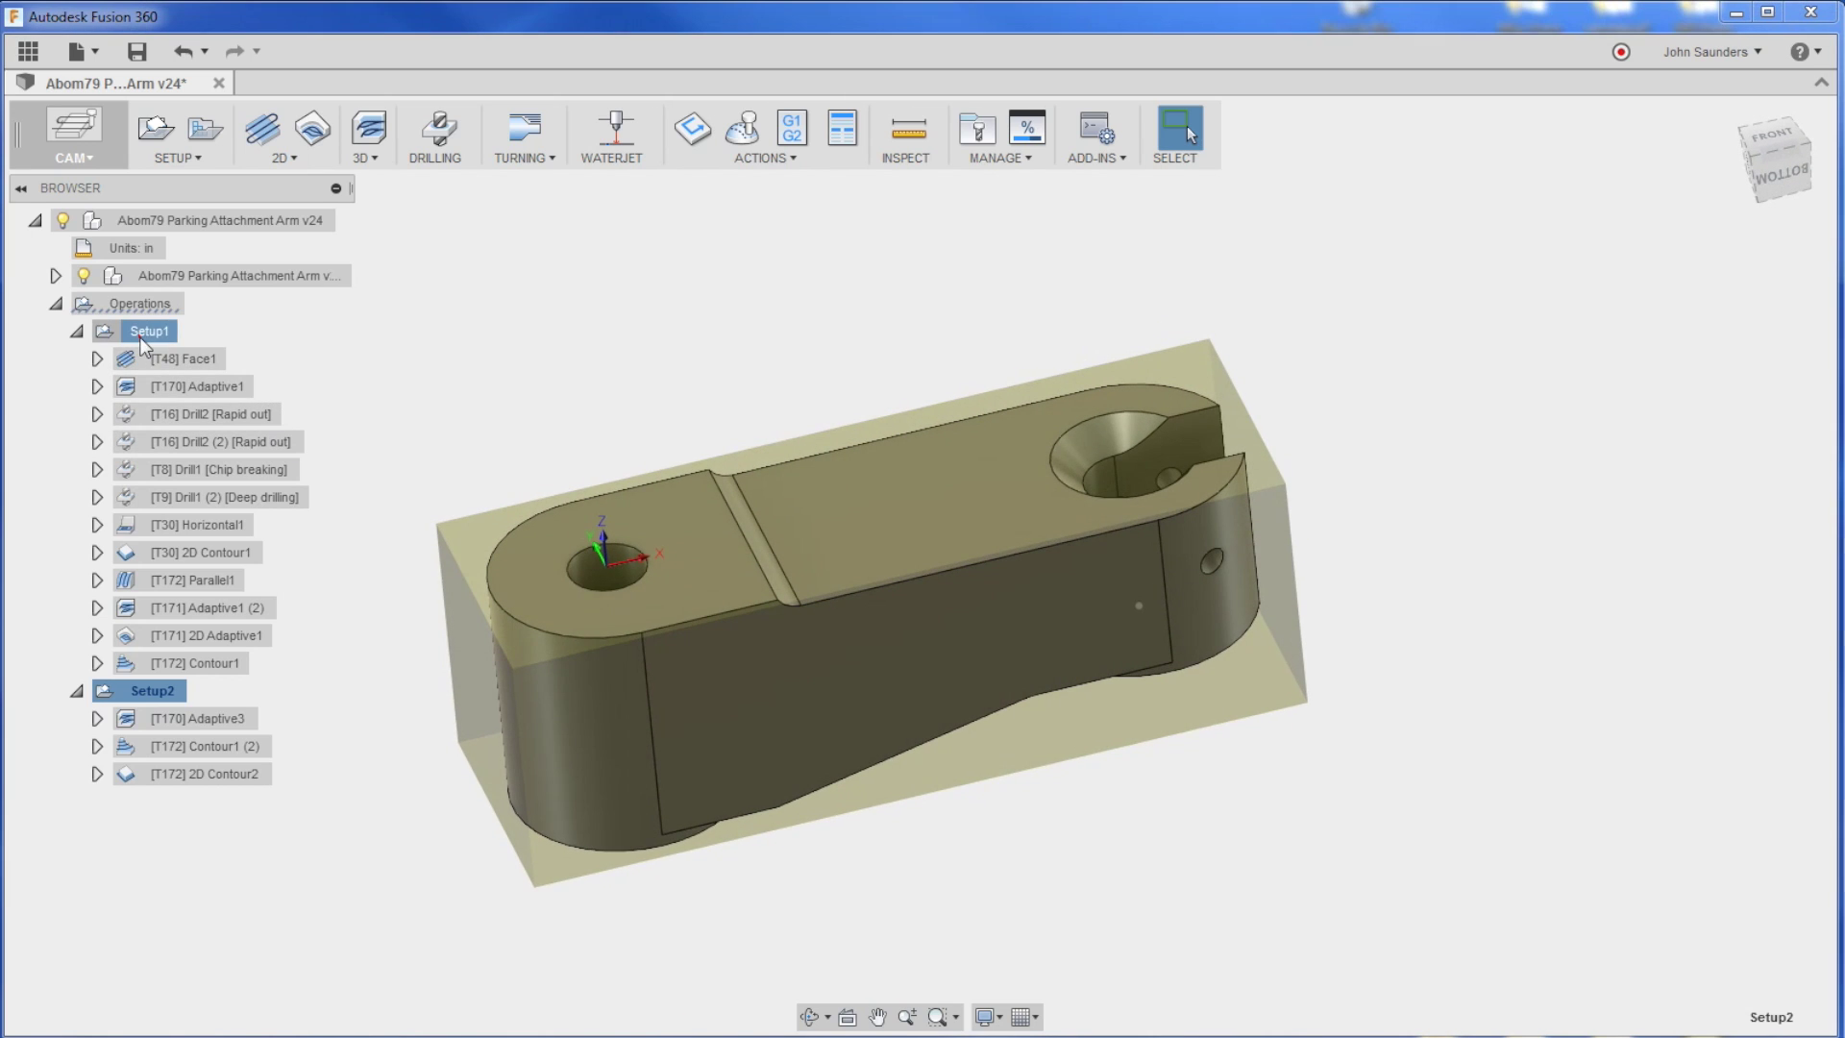
Simulate Setup1, jump to its finished state, and move the Simulate panel aside.
click(741, 127)
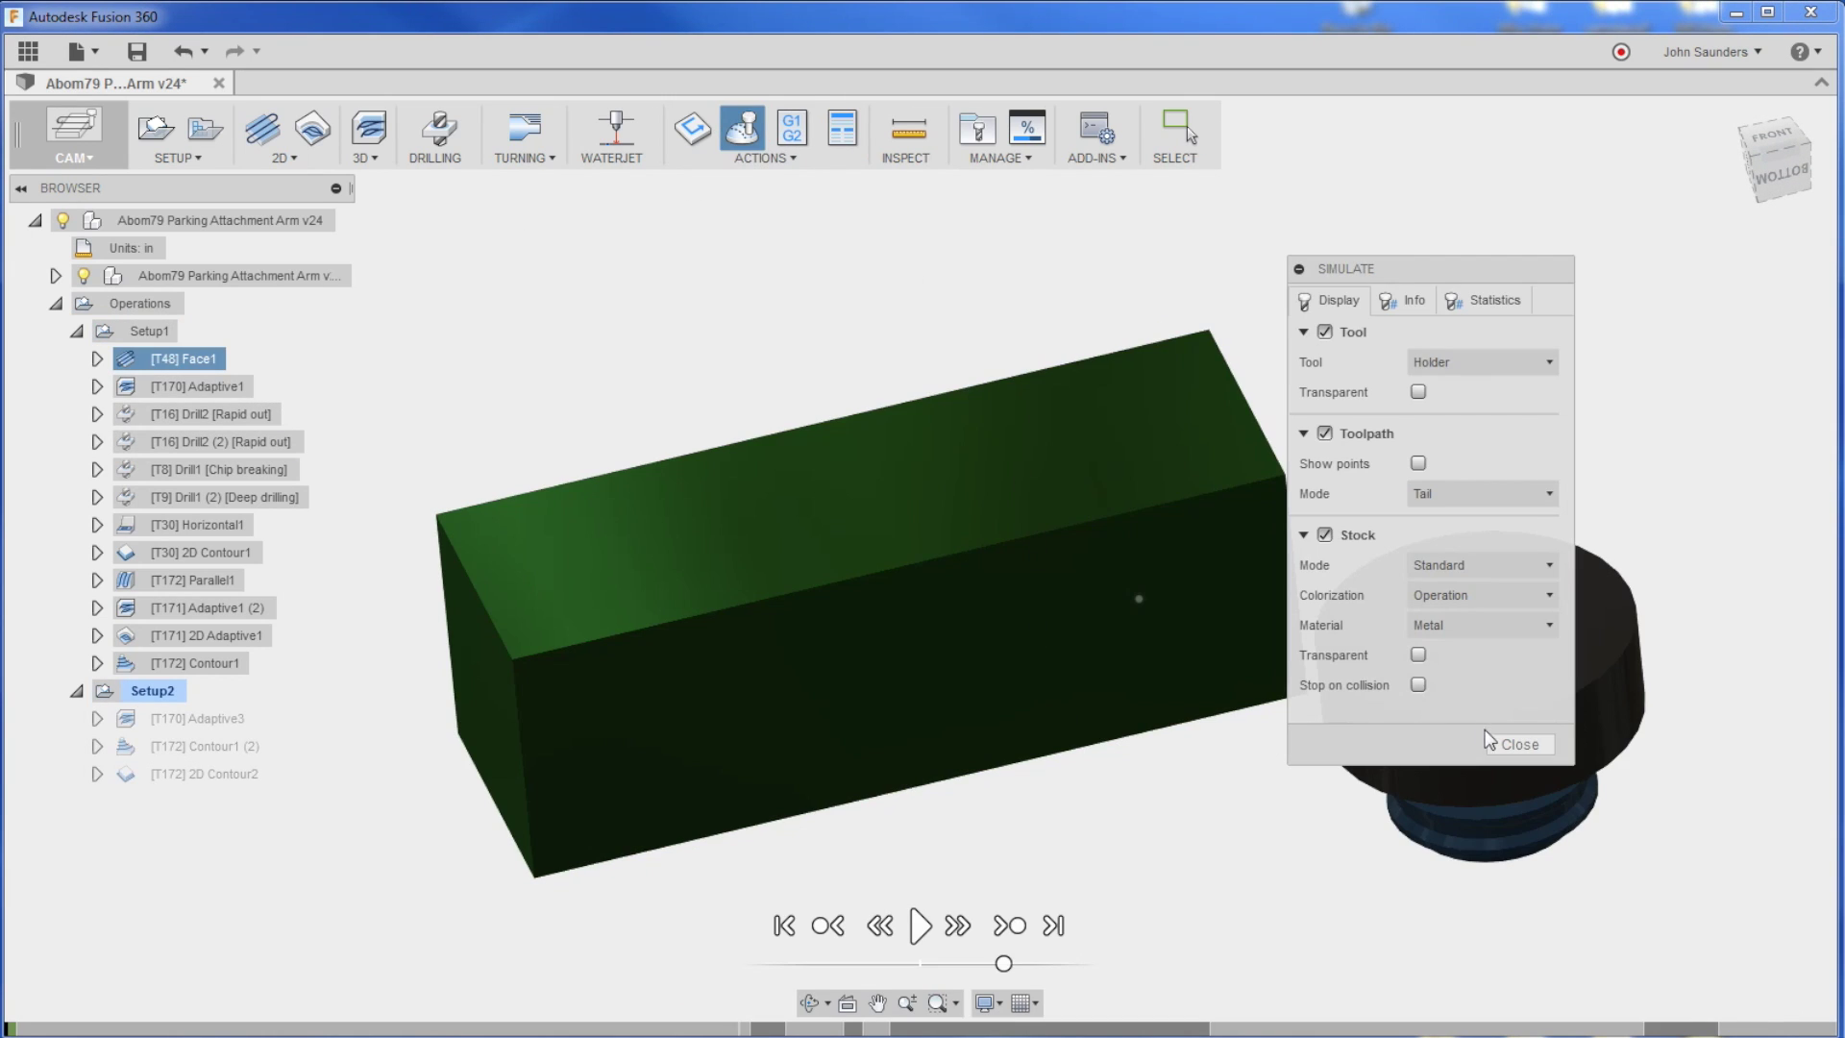
click(1053, 925)
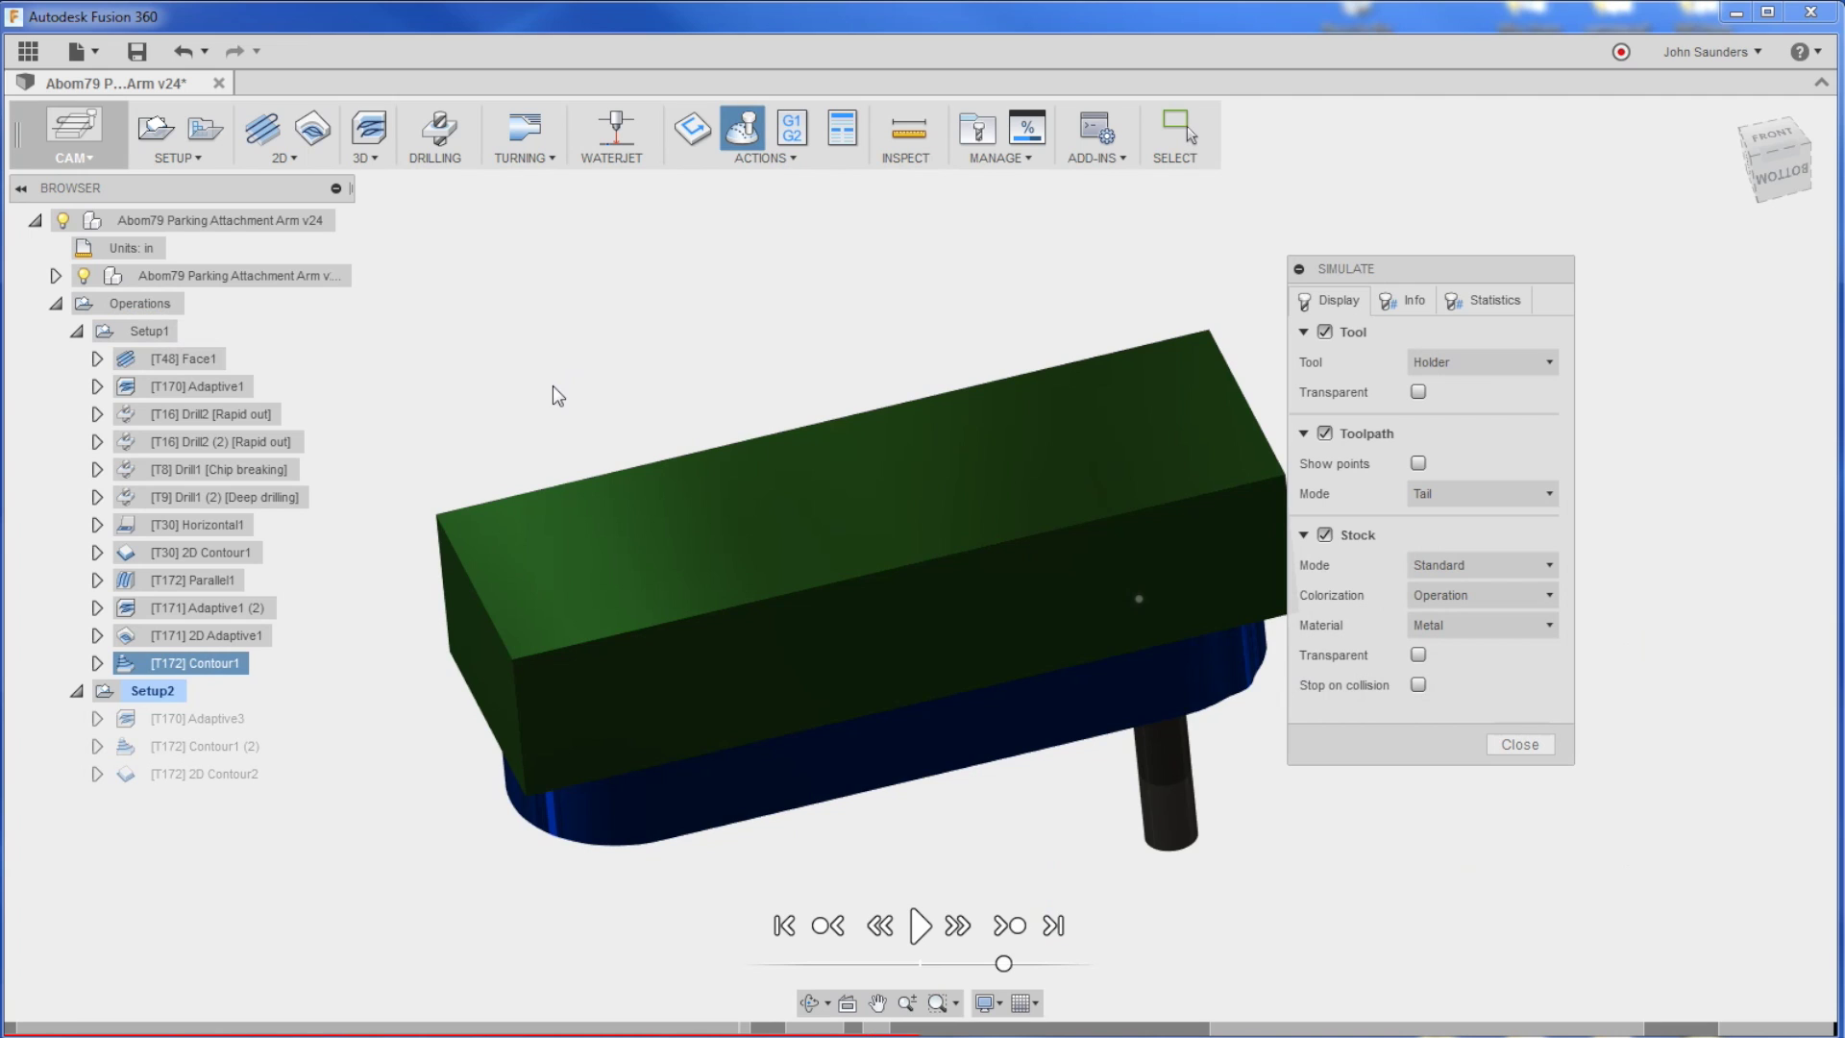
drag(1345, 268, 1528, 222)
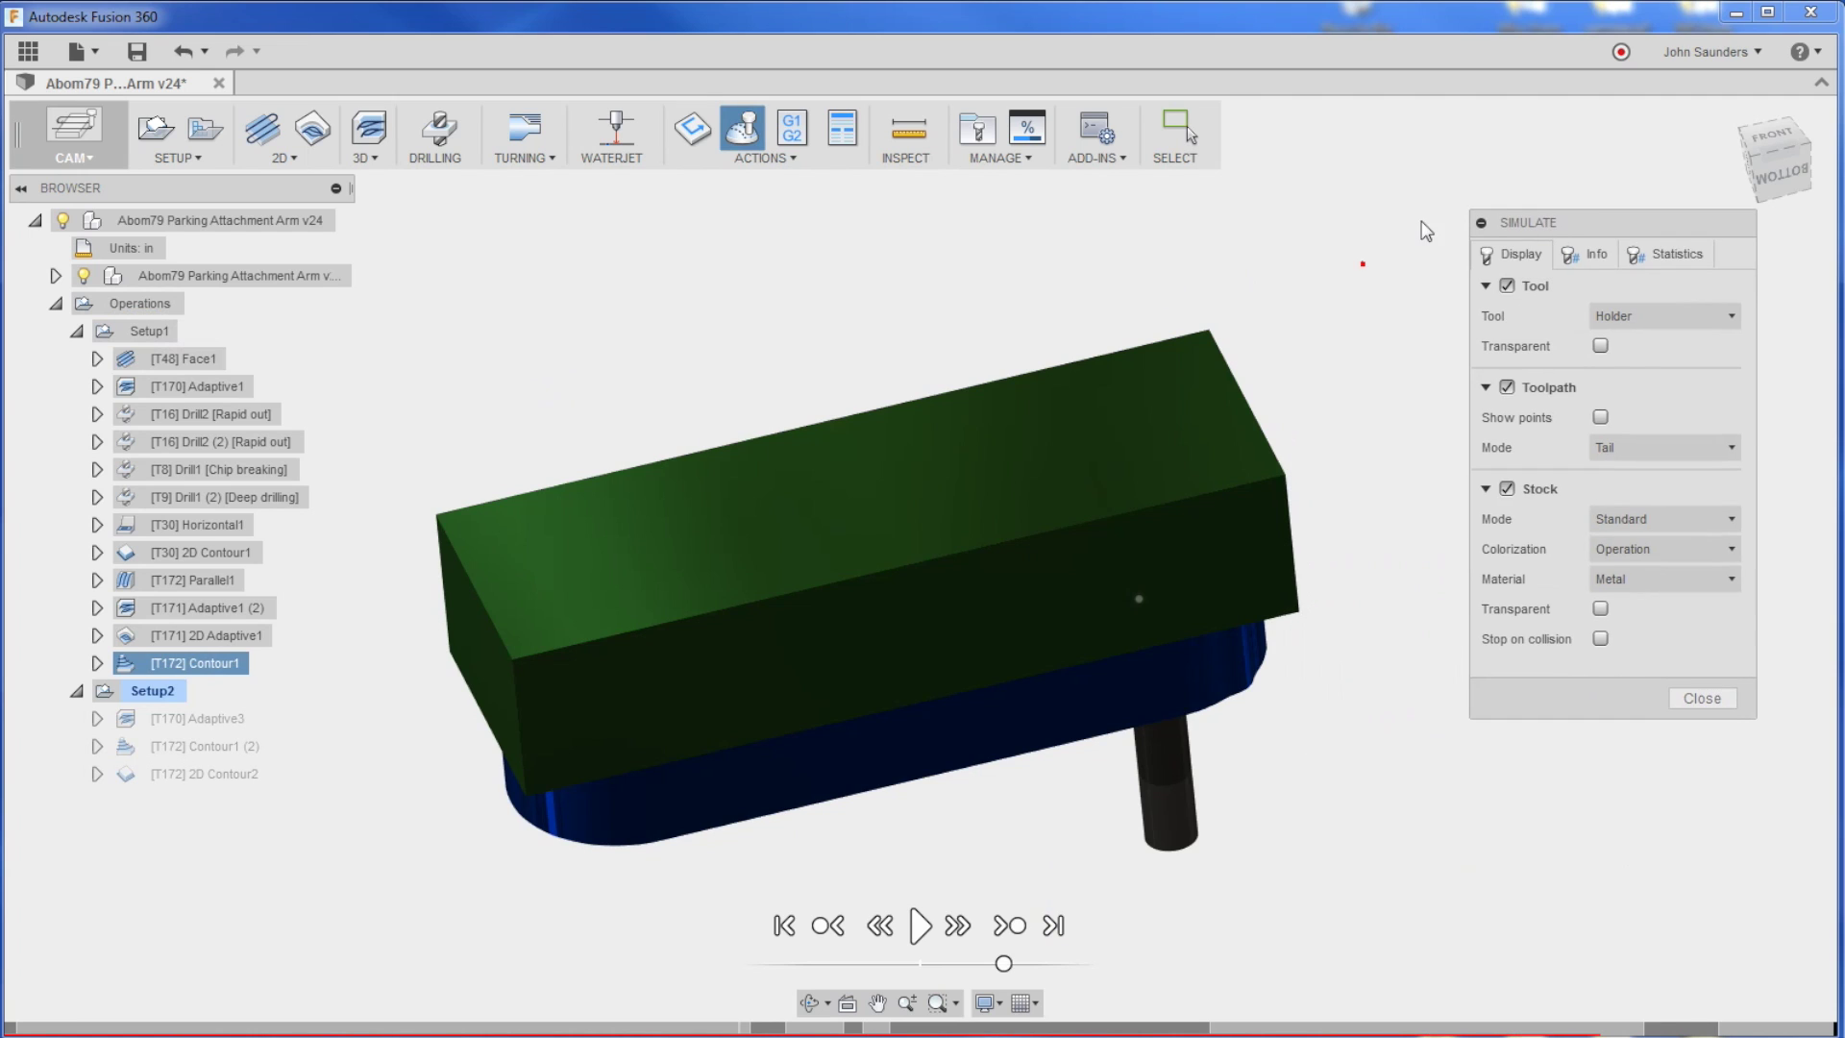
Orbit and zoom to inspect the machined underside and top plate of the stock.
shift+middle_drag(1422, 223, 834, 201)
shift+middle_drag(678, 292, 649, 165)
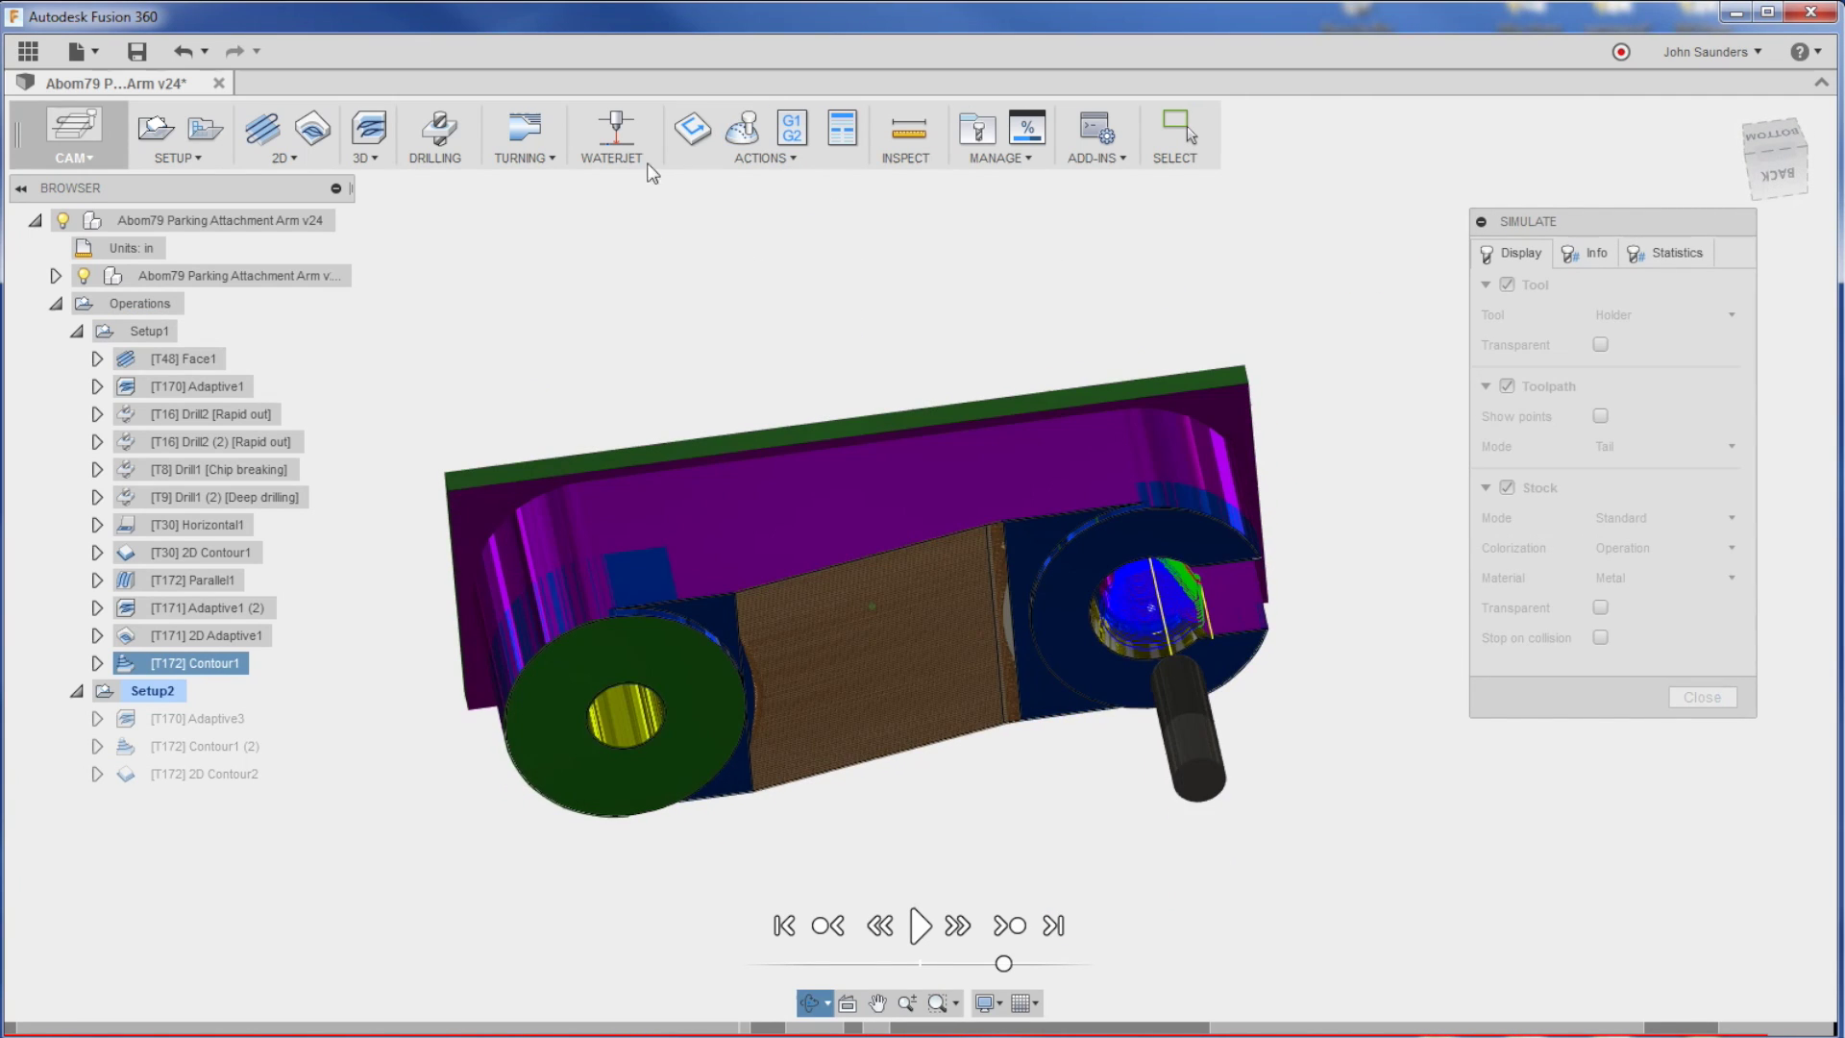
shift+middle_drag(707, 505, 640, 629)
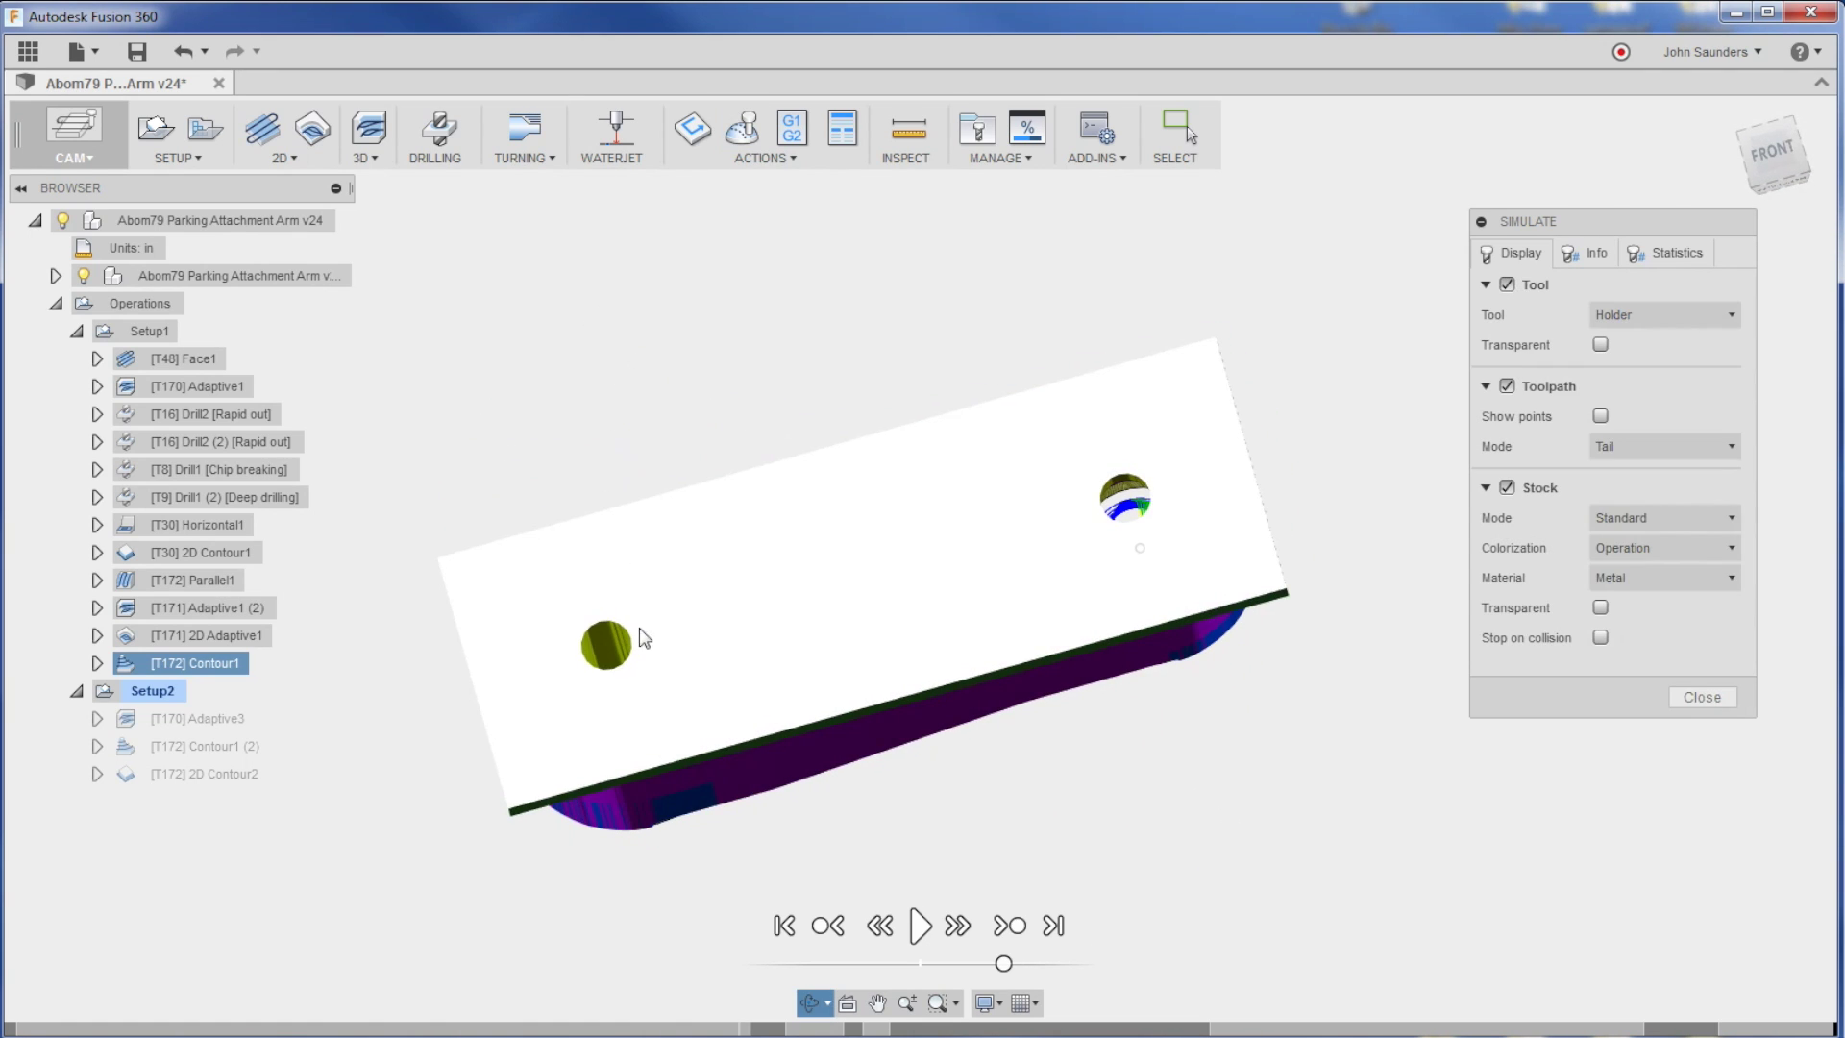
scroll(611, 636, up, 2)
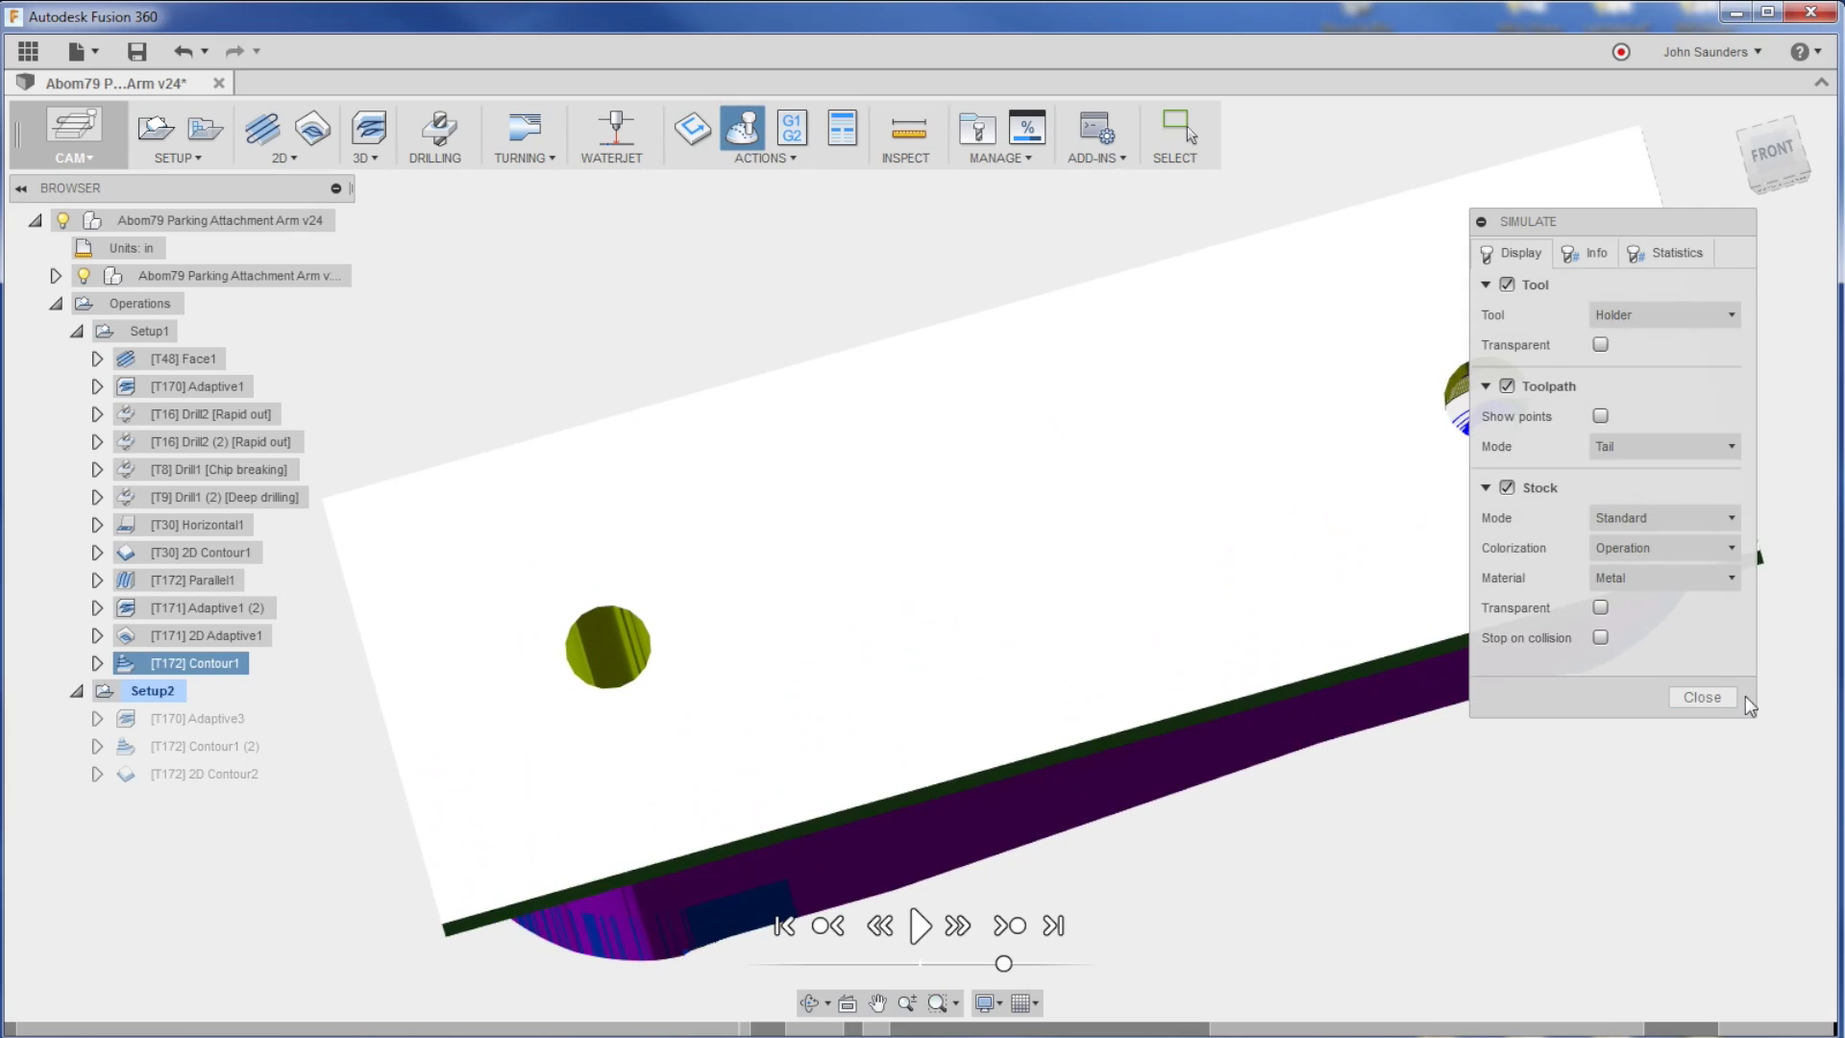
Close the simulation and view Setup2's stock box from a lower angle.
click(1699, 698)
click(204, 719)
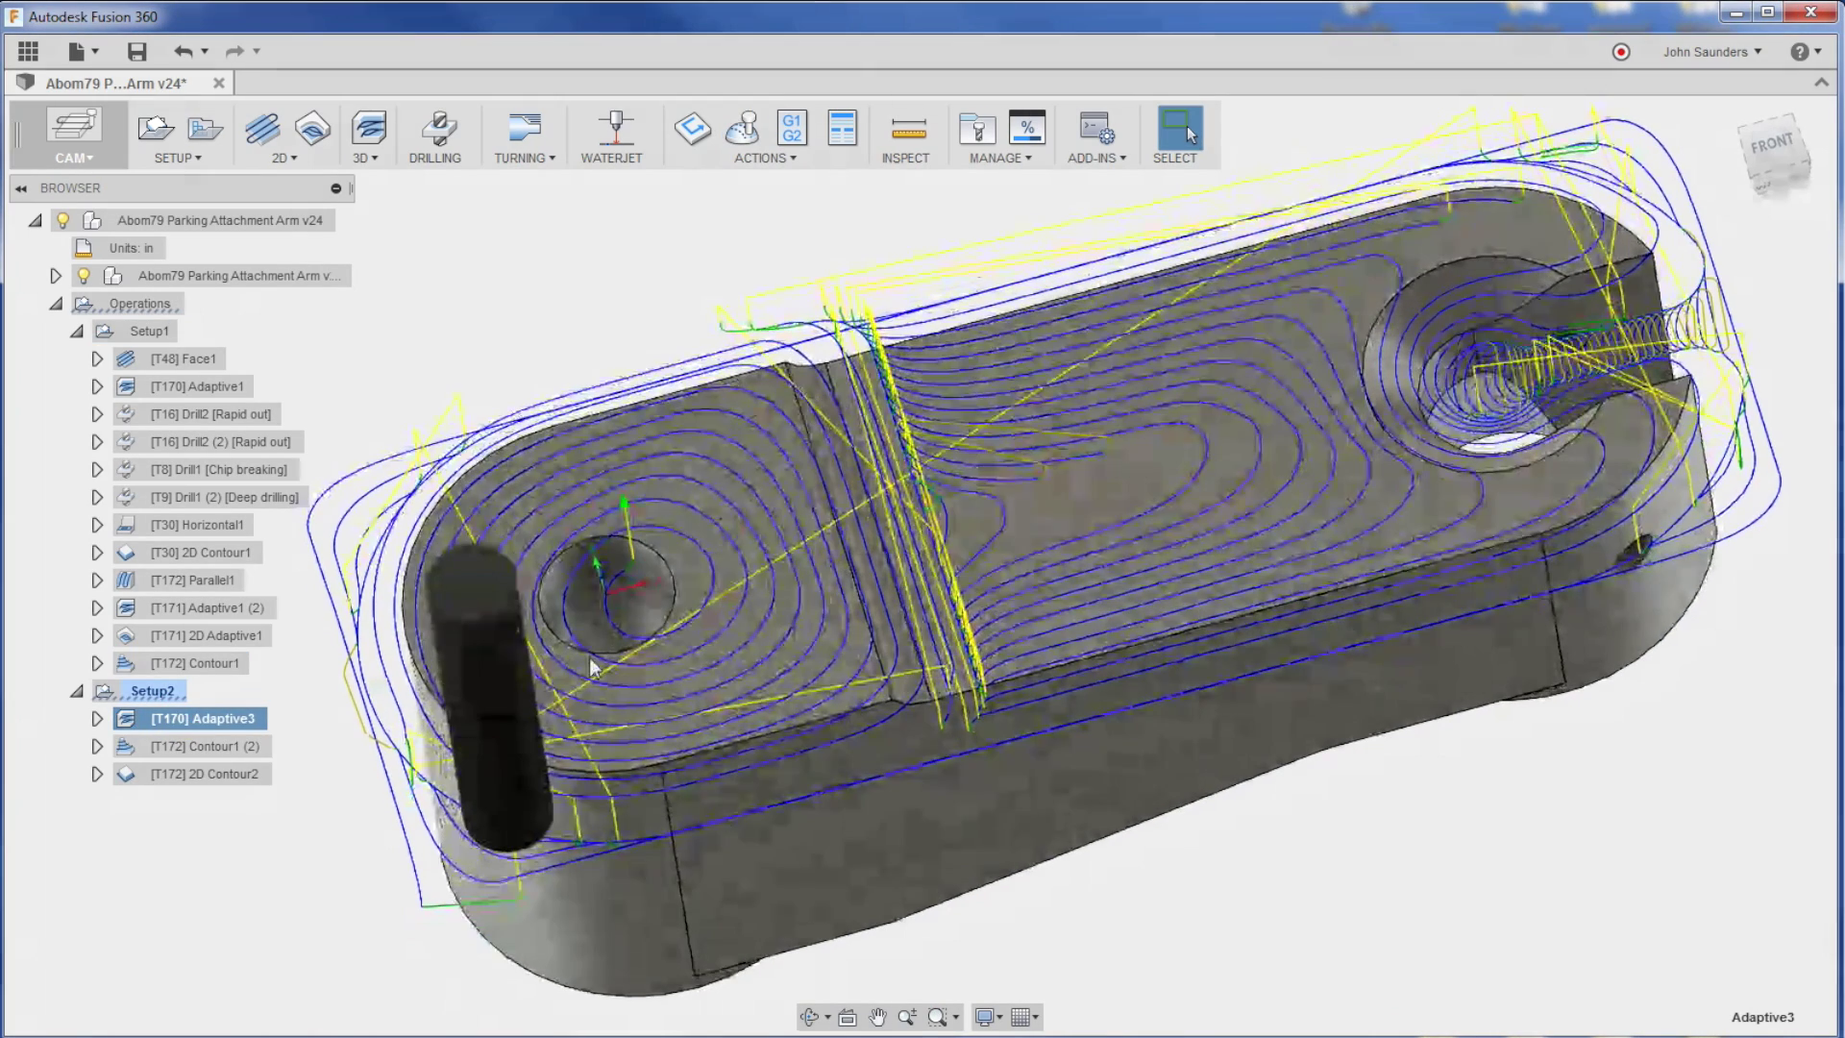
click(159, 691)
shift+middle_drag(282, 733, 247, 694)
Show Adaptive3, then Contour1 (2), tilting the view to see the contour in the bore.
click(177, 719)
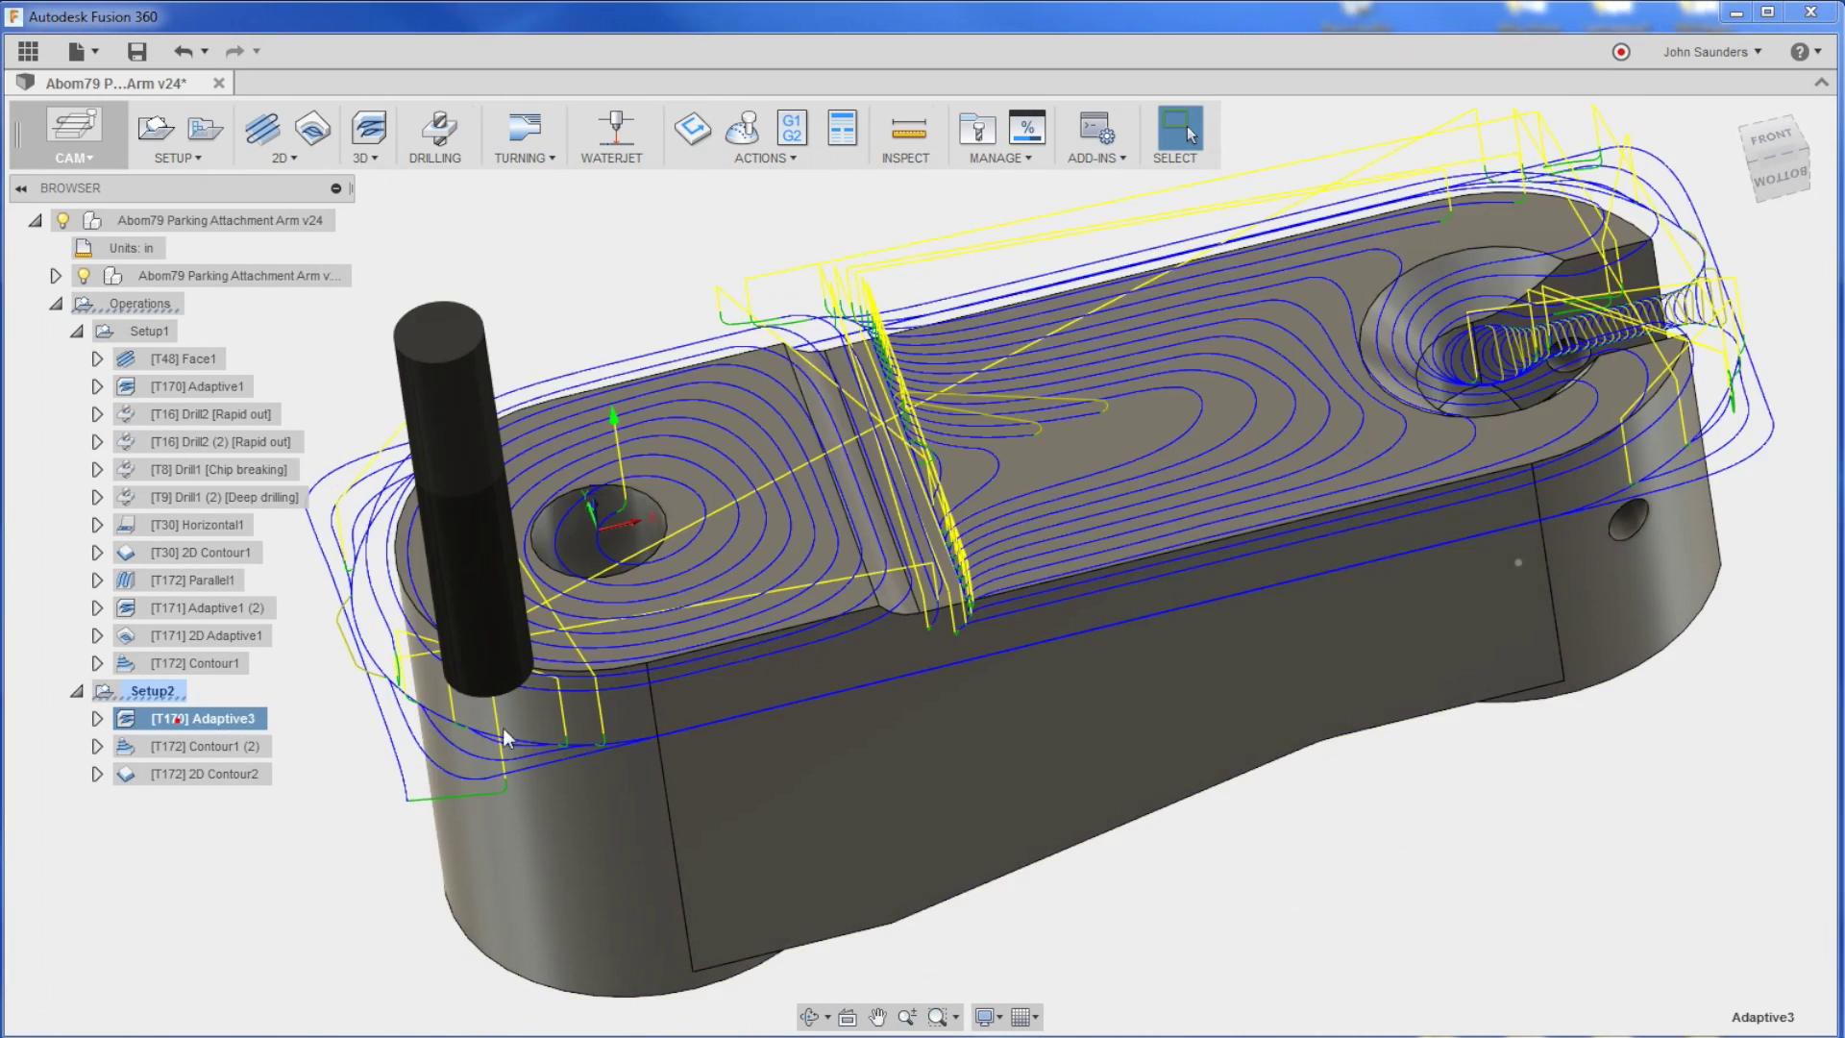
shift+middle_drag(504, 728, 506, 609)
click(227, 739)
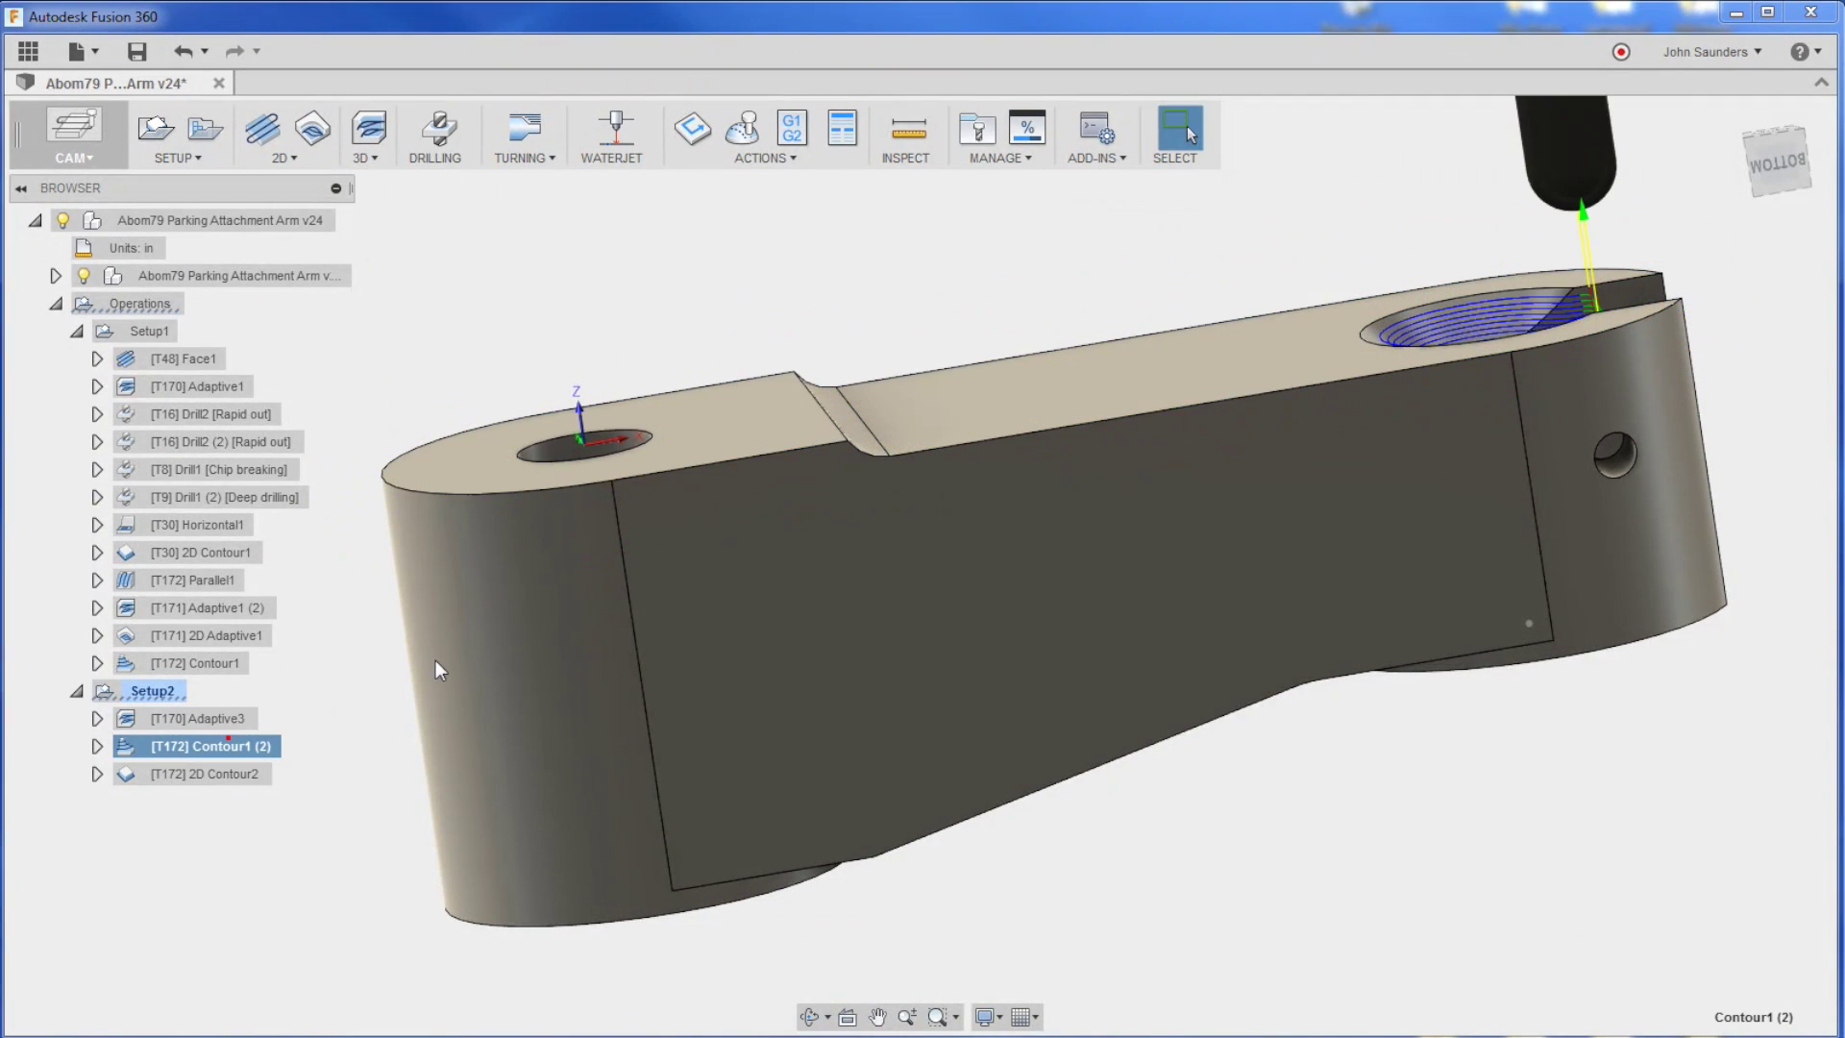
shift+middle_drag(436, 660, 1365, 453)
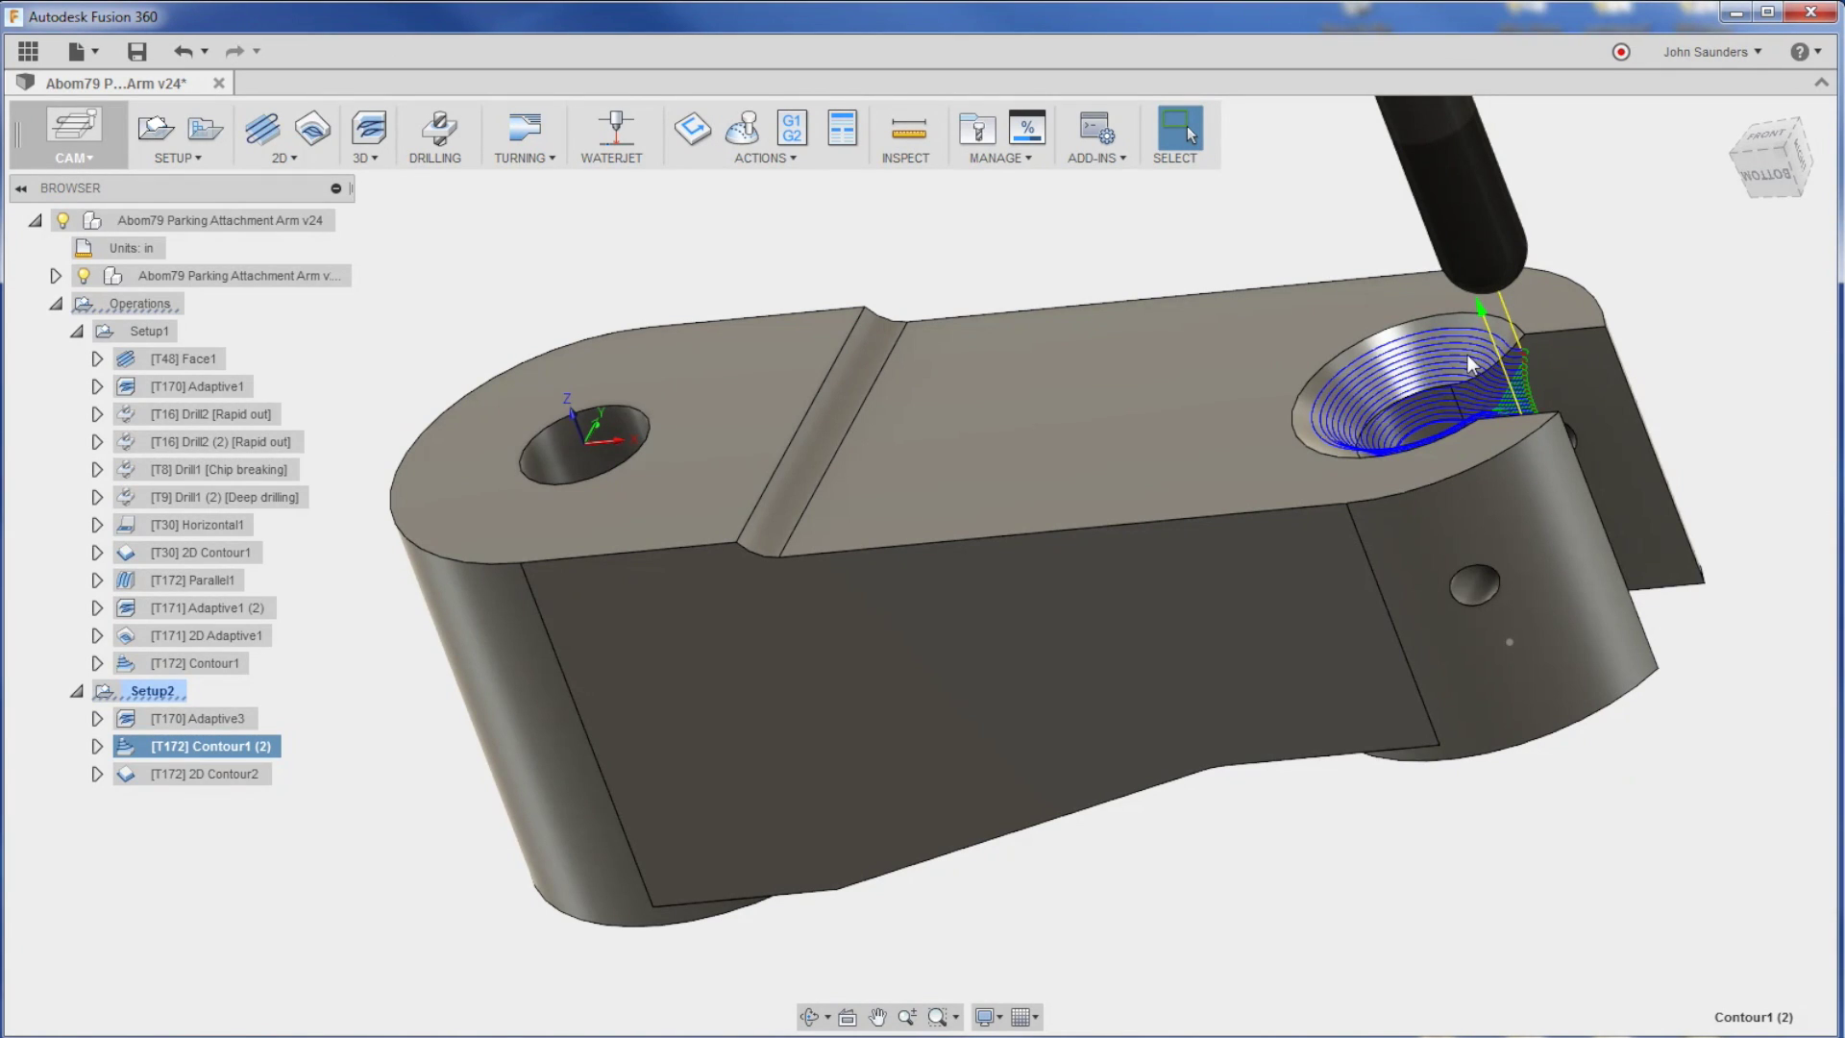
Show the [T172] 2D Contour2 slot toolpath, orbit around it, and exit with Esc.
click(206, 772)
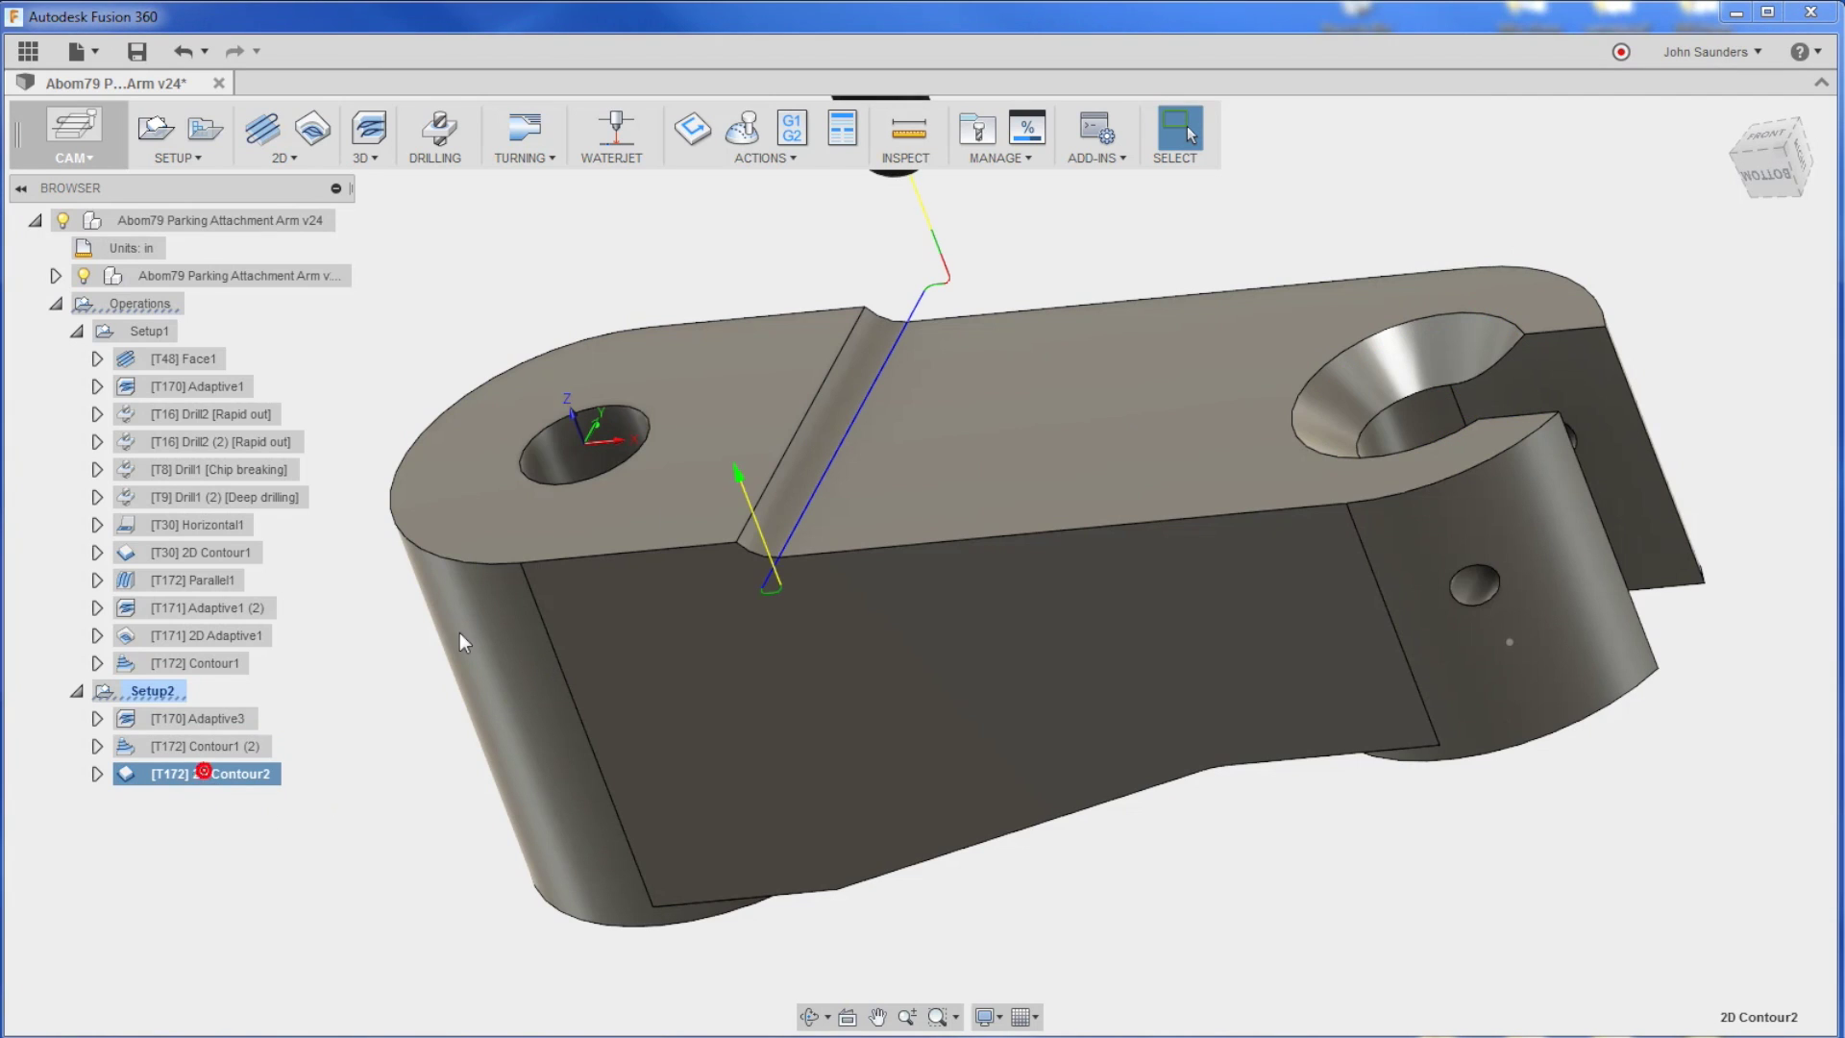
shift+middle_drag(793, 479, 775, 492)
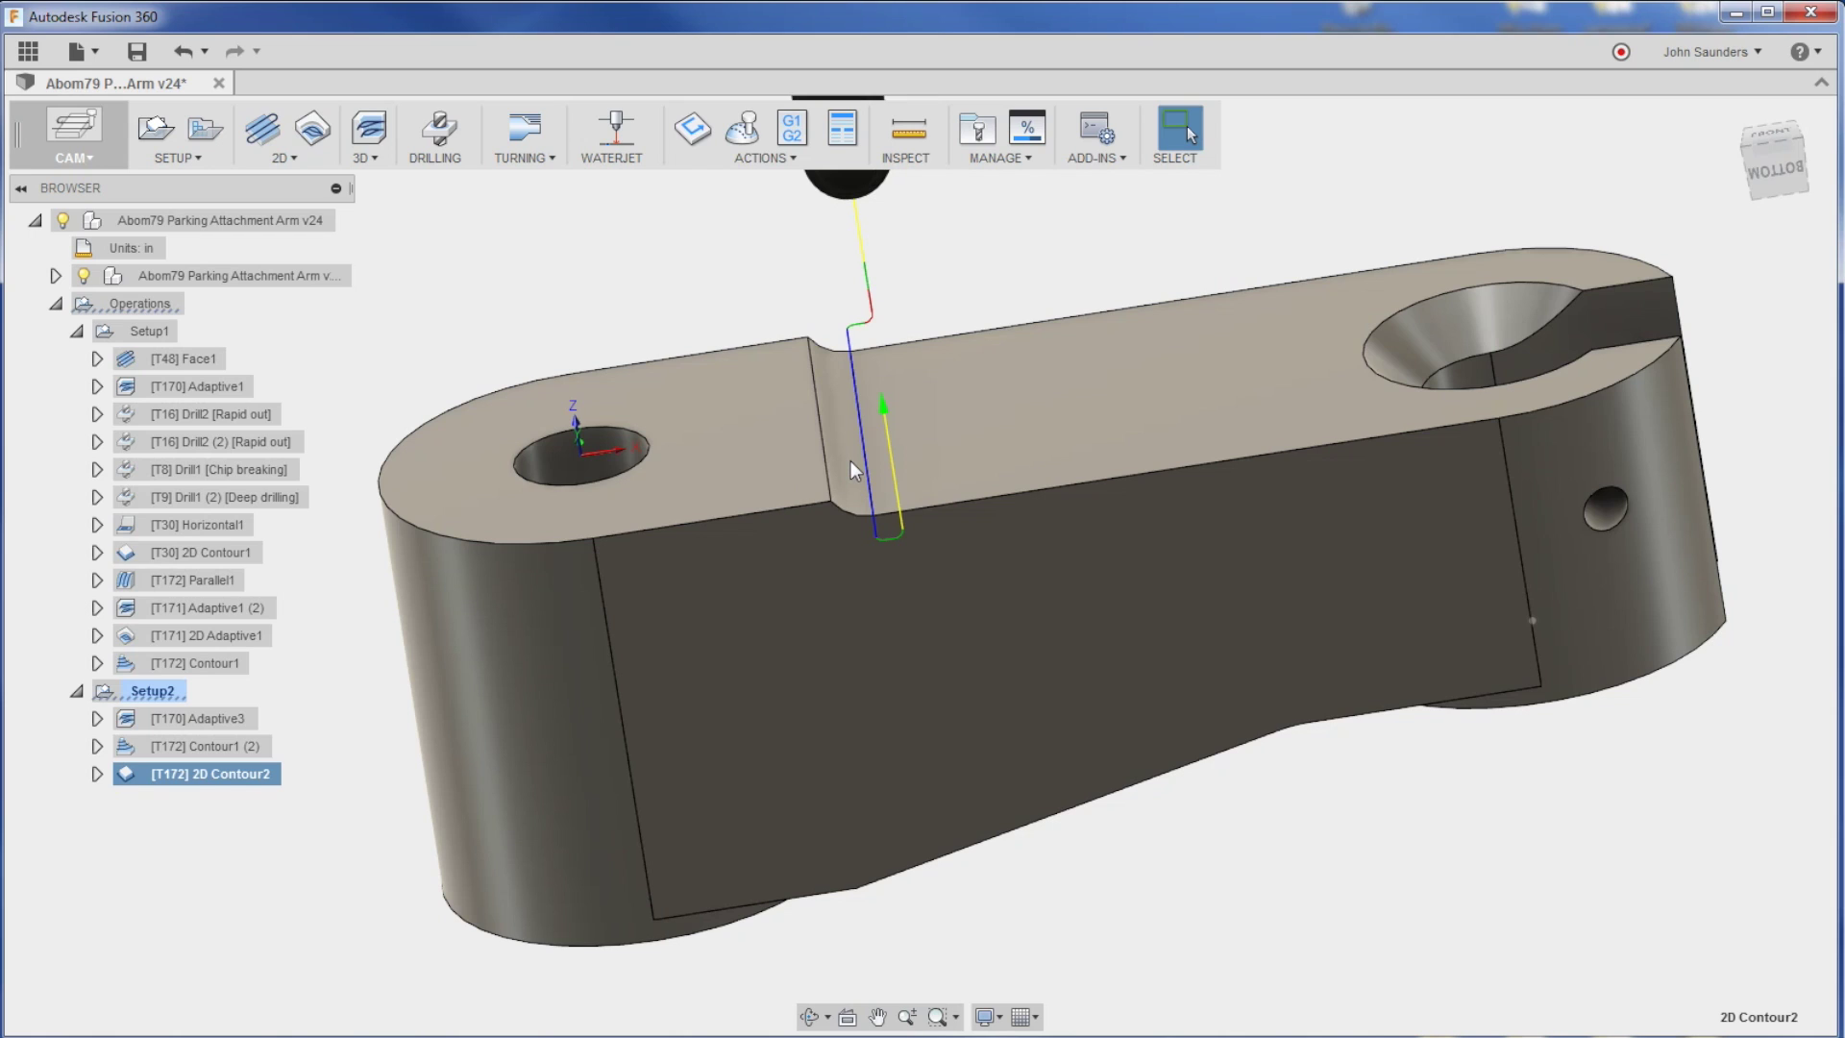
scroll(851, 462, down, 2)
mouse_move(868, 465)
shift+middle_down()
mouse_move(834, 418)
mouse_move(857, 480)
shift+middle_up()
key(Escape)
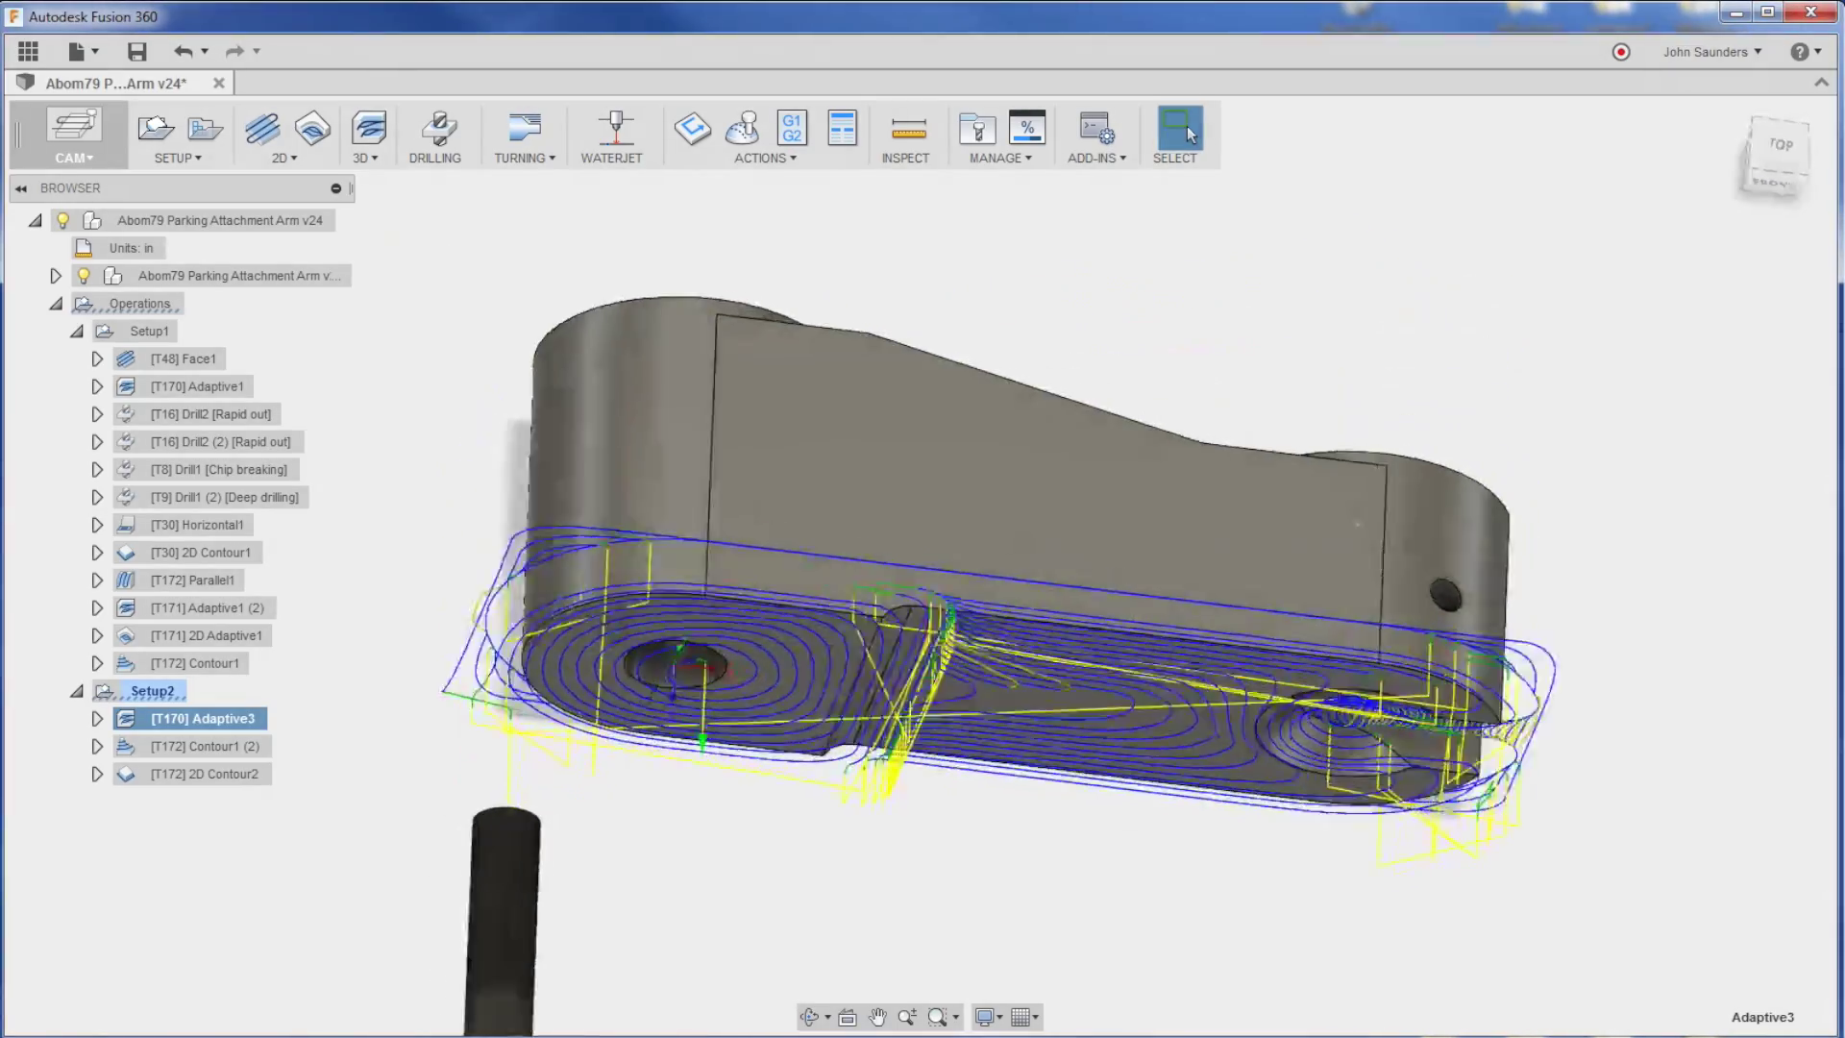
Deselect Adaptive3 to show the plain arm model, and orbit to the right boss cutout.
shift+middle_drag(615, 538, 609, 774)
key(Escape)
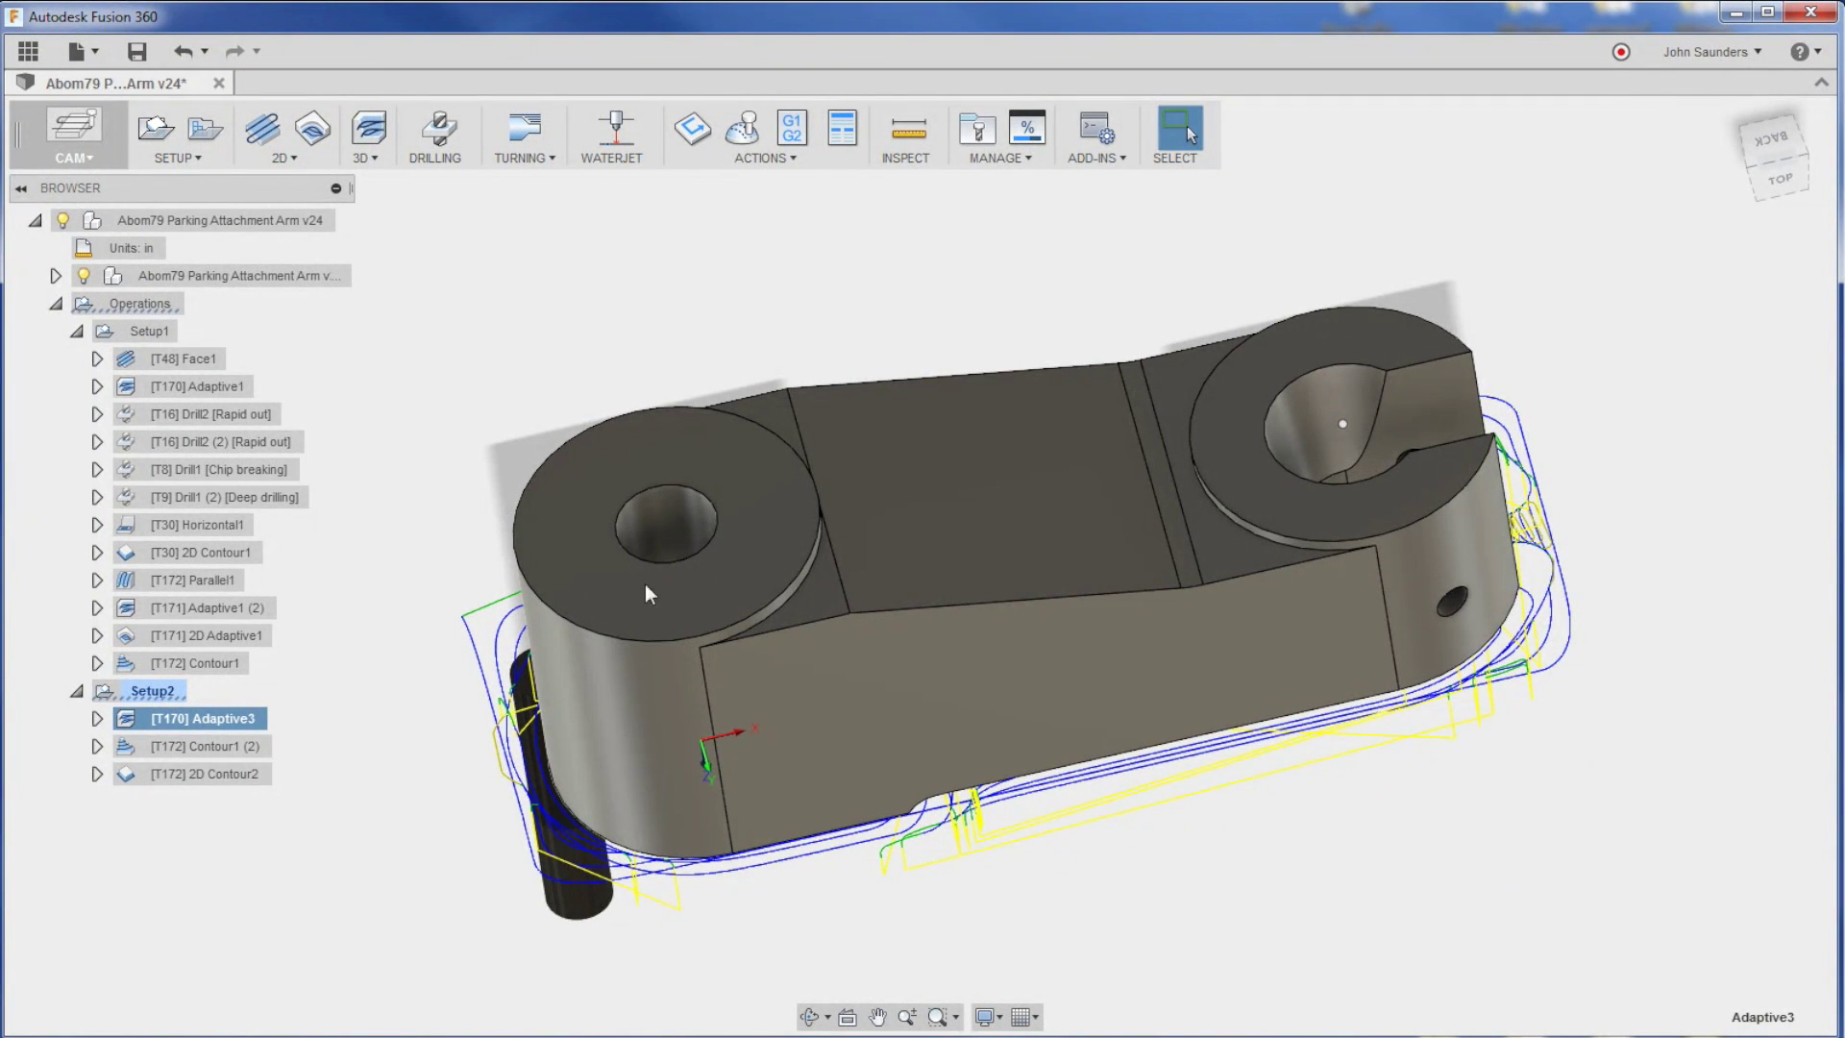
click(418, 443)
shift+middle_drag(1302, 495, 1338, 493)
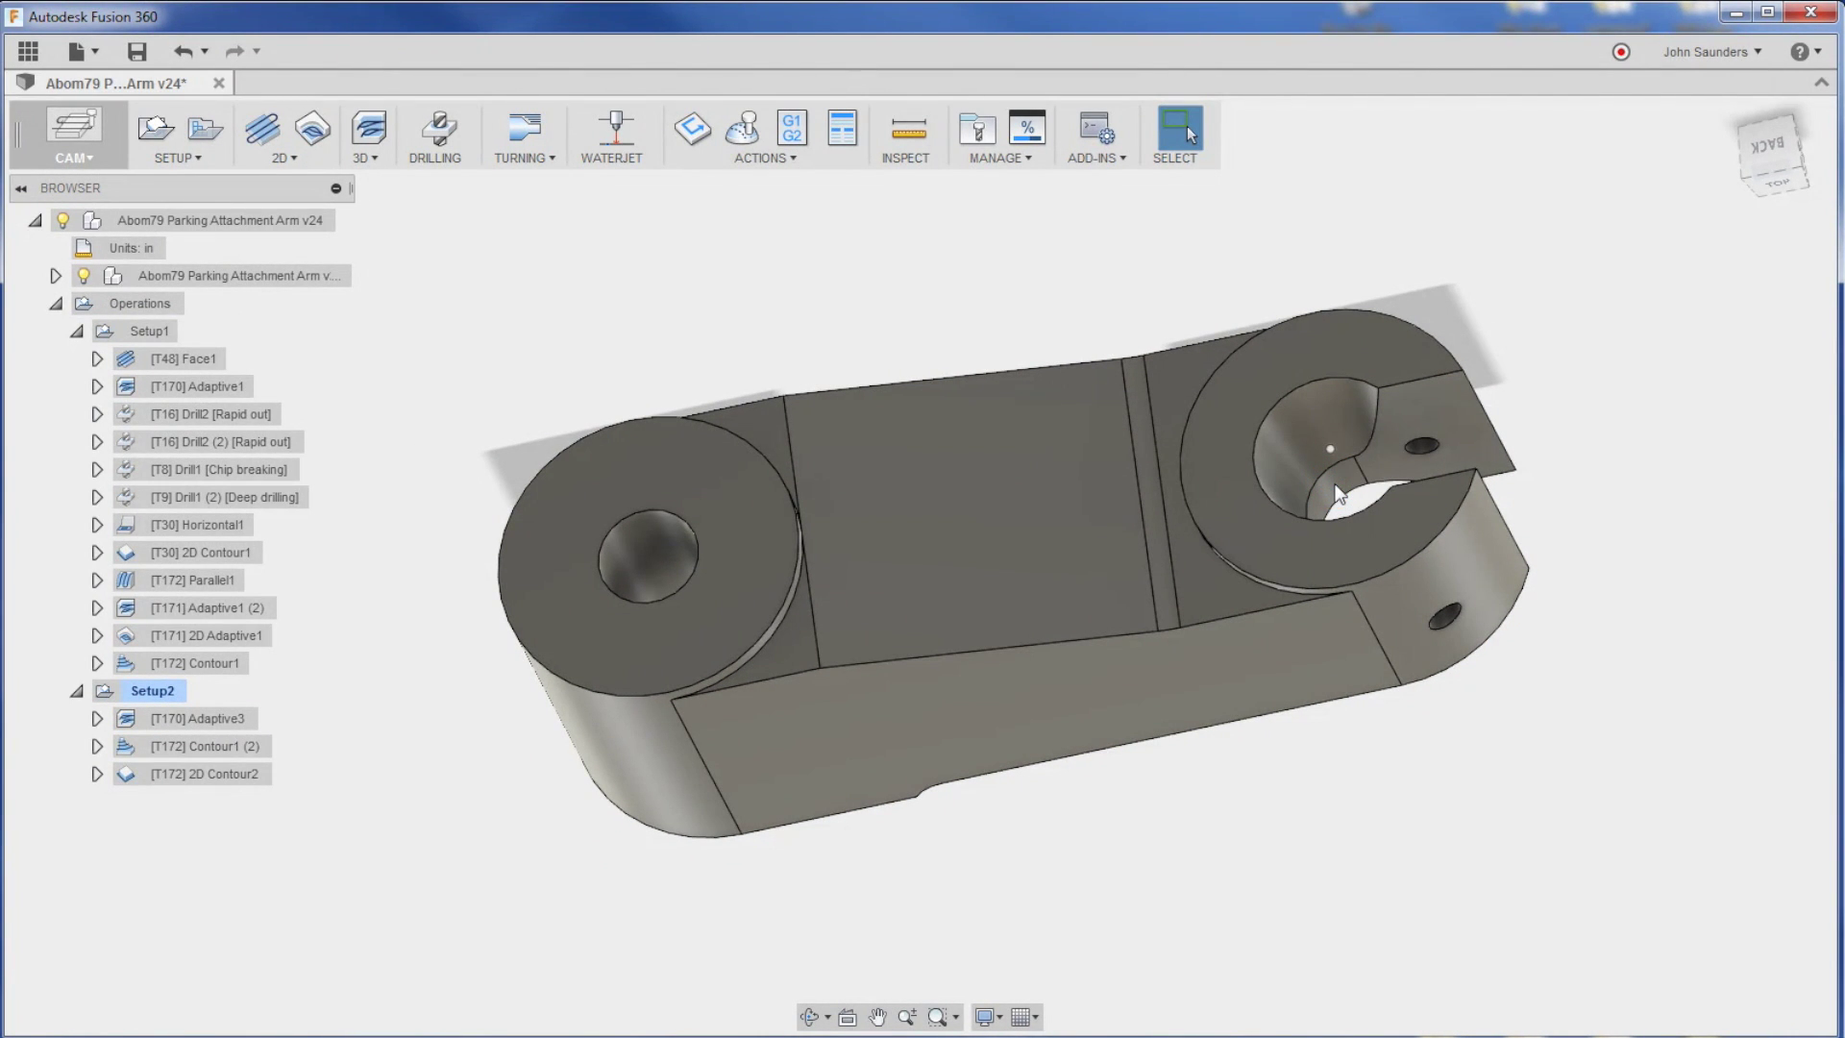